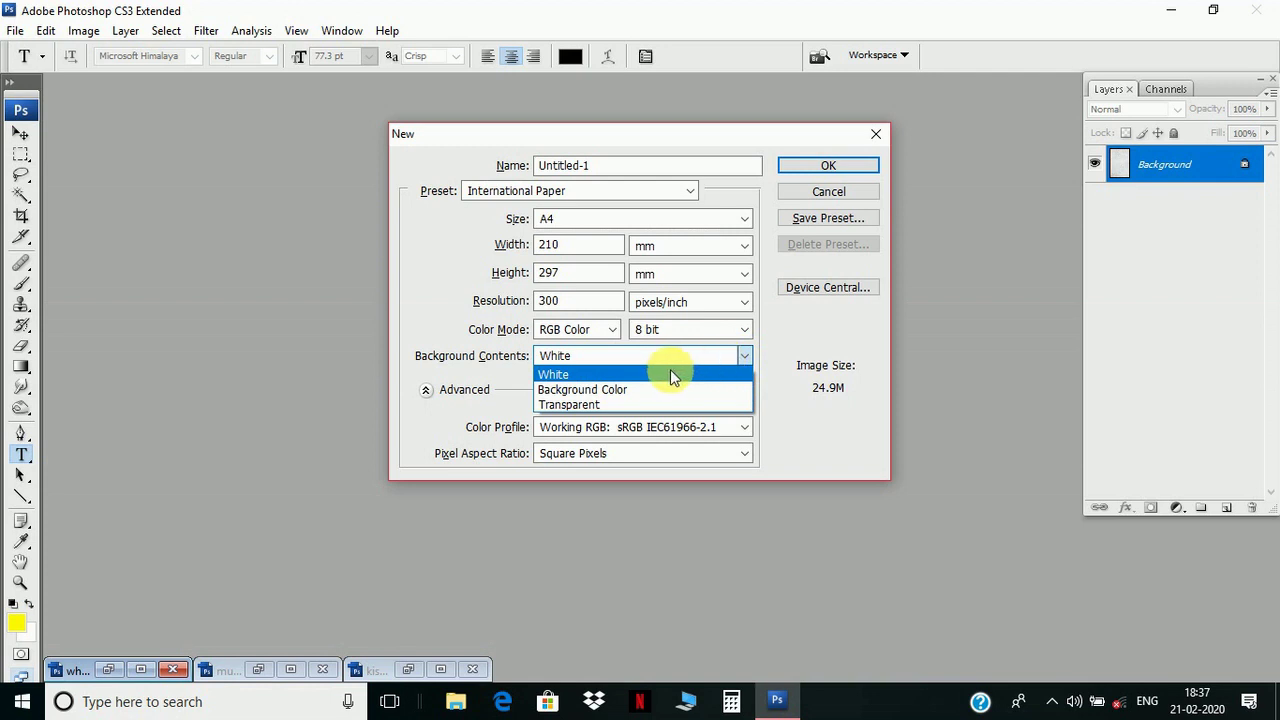
# - Create a white-background A4 document at 300 pixels/inch and maximize its window
pyautogui.click(670, 374)
pyautogui.click(808, 168)
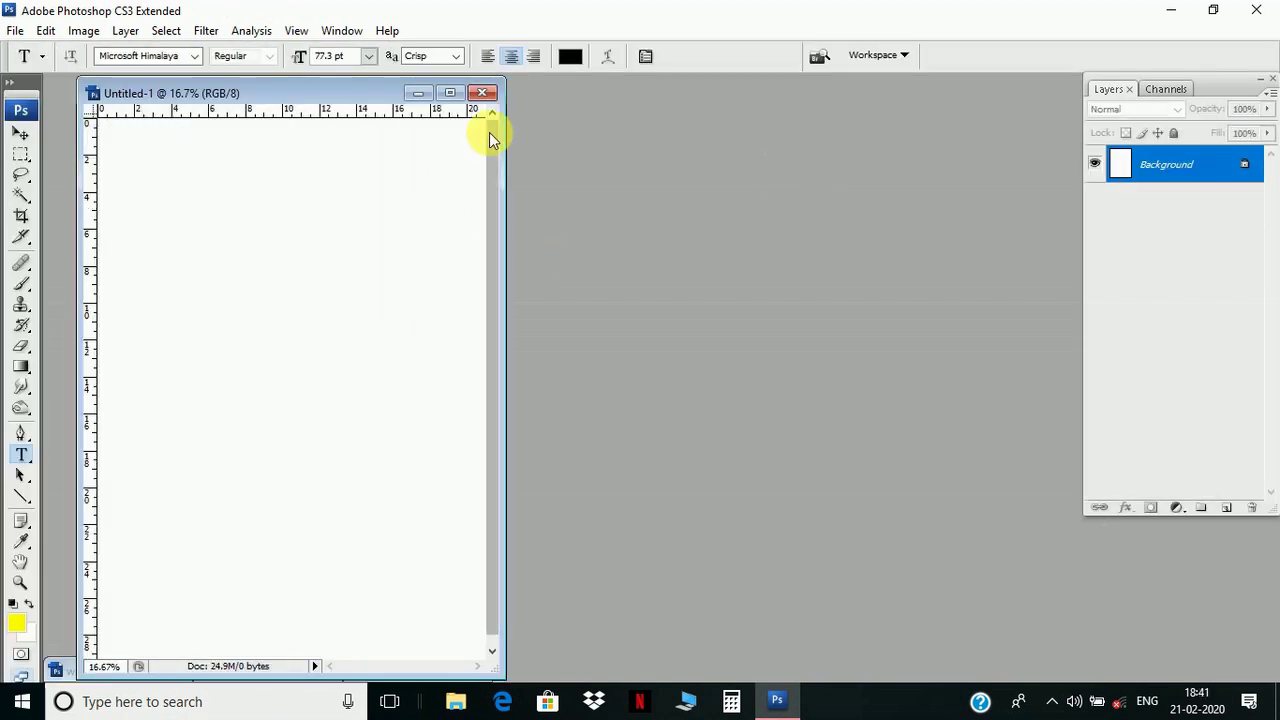
pyautogui.click(448, 93)
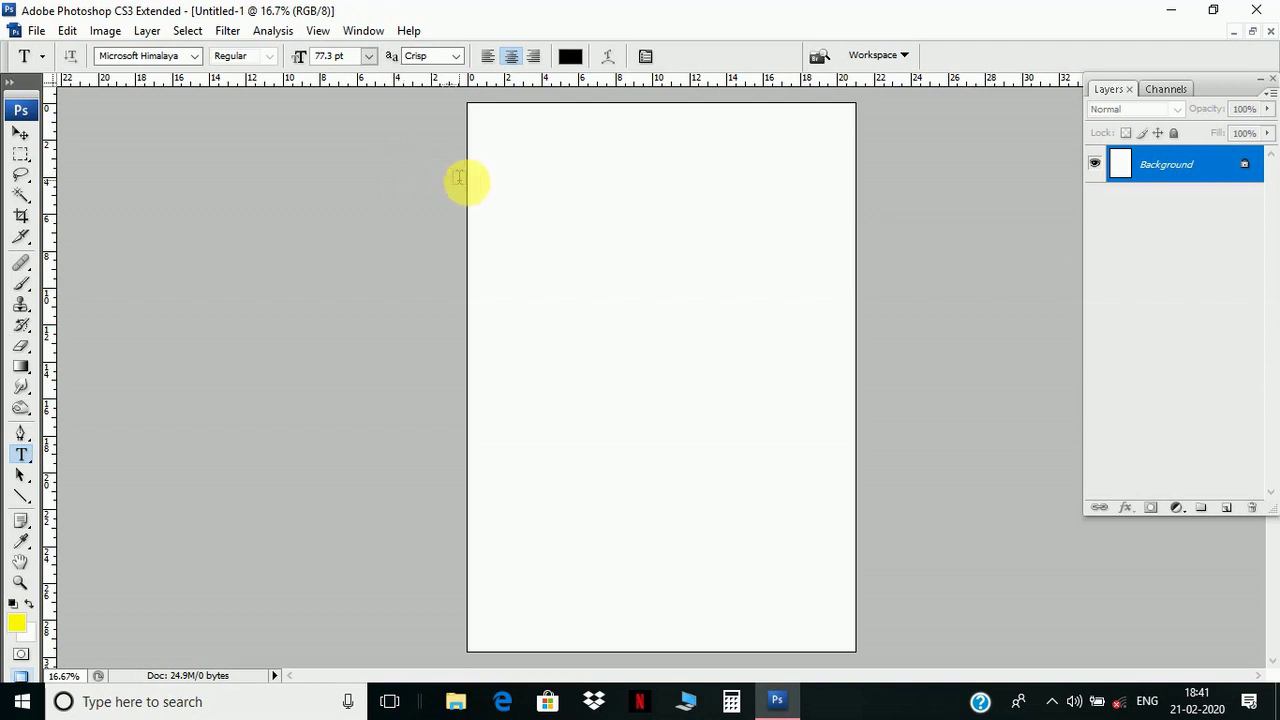
# - Type the title PROJECT in capital letters near the top of the page
pyautogui.press('capslock')
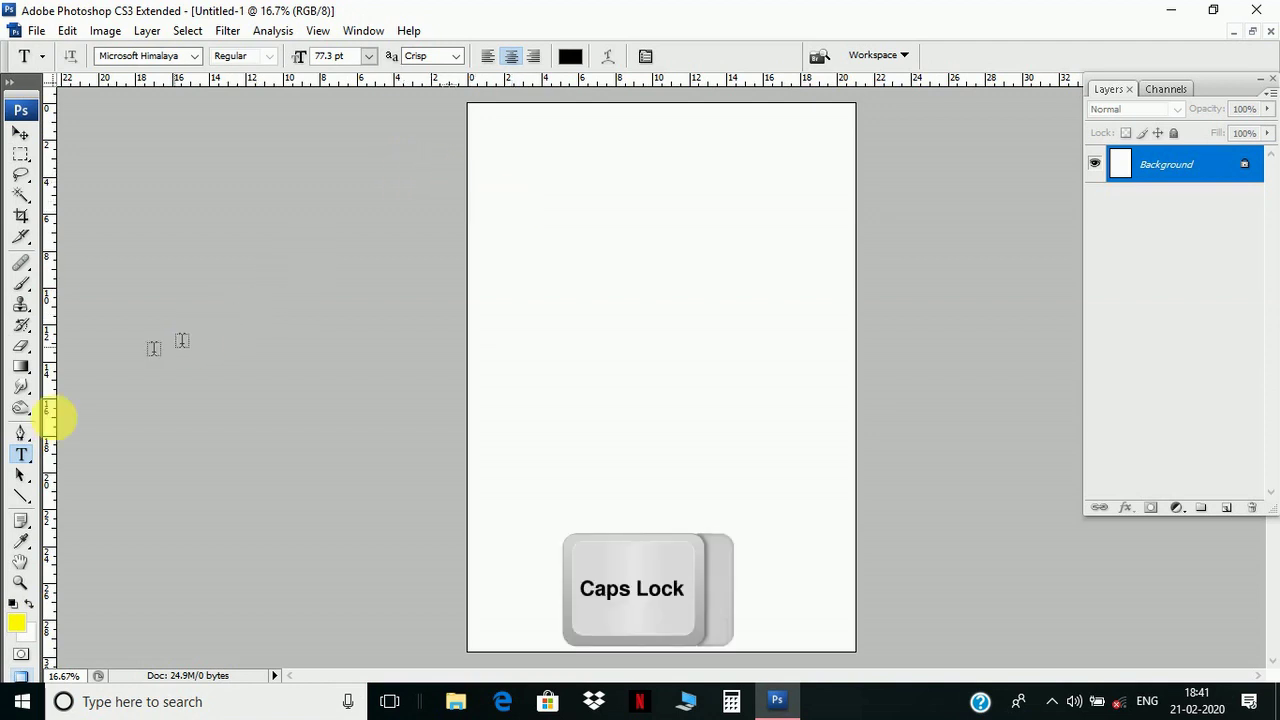
pyautogui.click(604, 168)
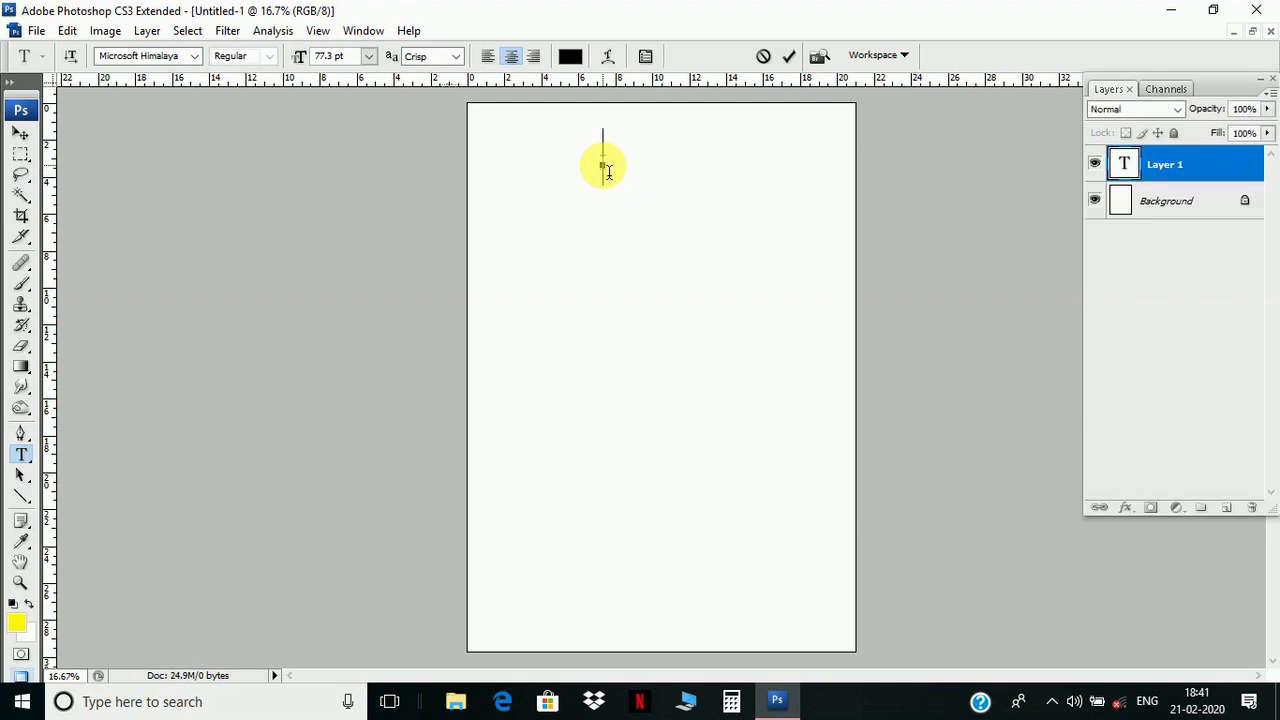
pyautogui.write('PROJE')
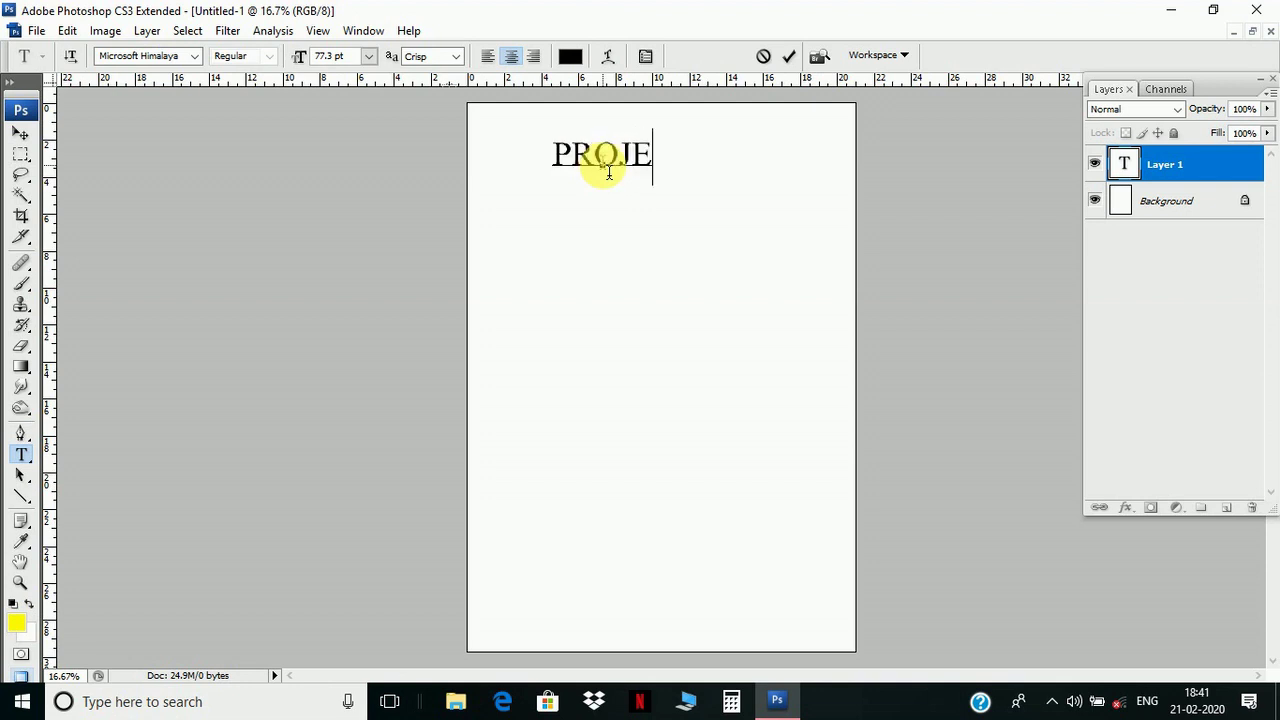
pyautogui.write('CT')
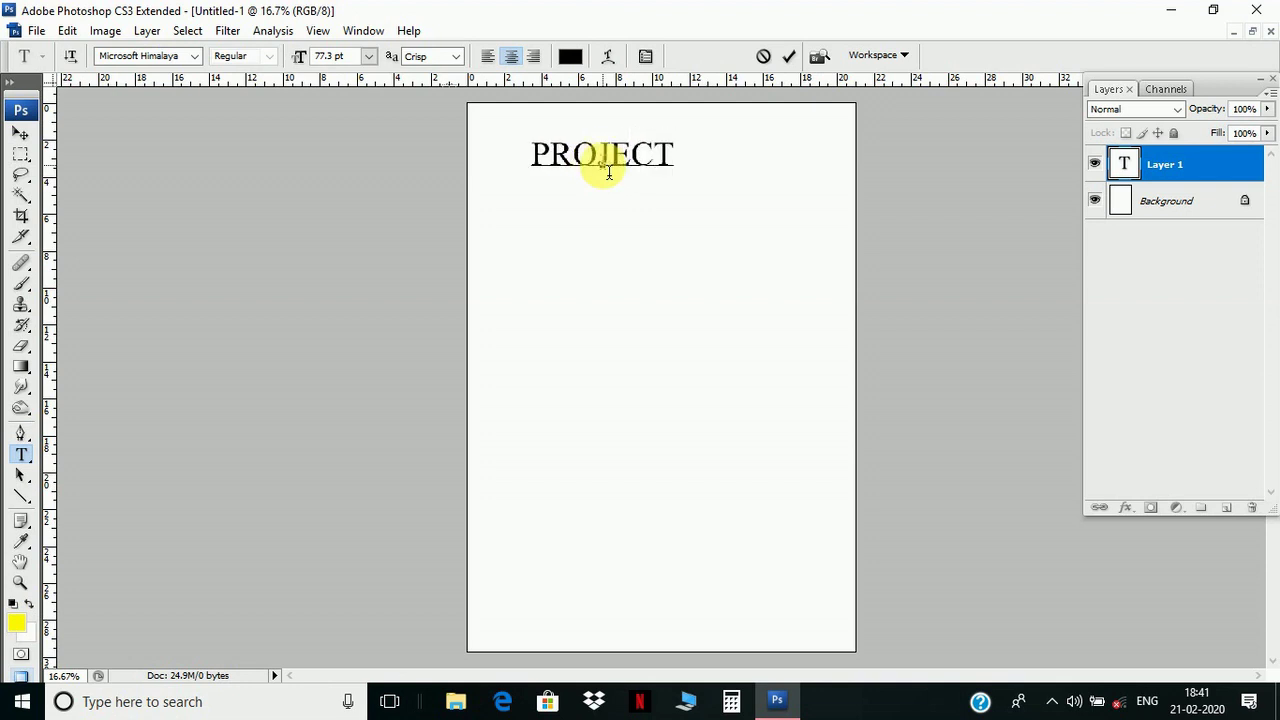
pyautogui.click(20, 132)
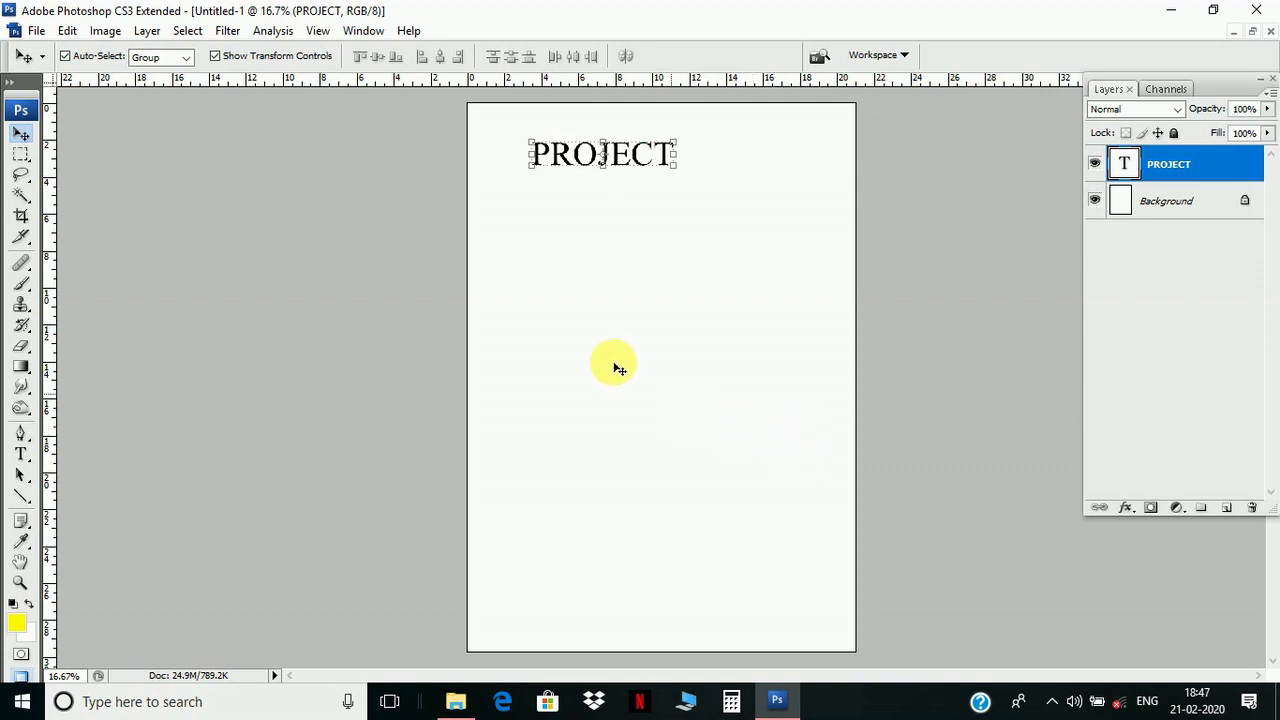
# - Add a vertical guide at 10.5 cm through View > New Guide
pyautogui.click(319, 33)
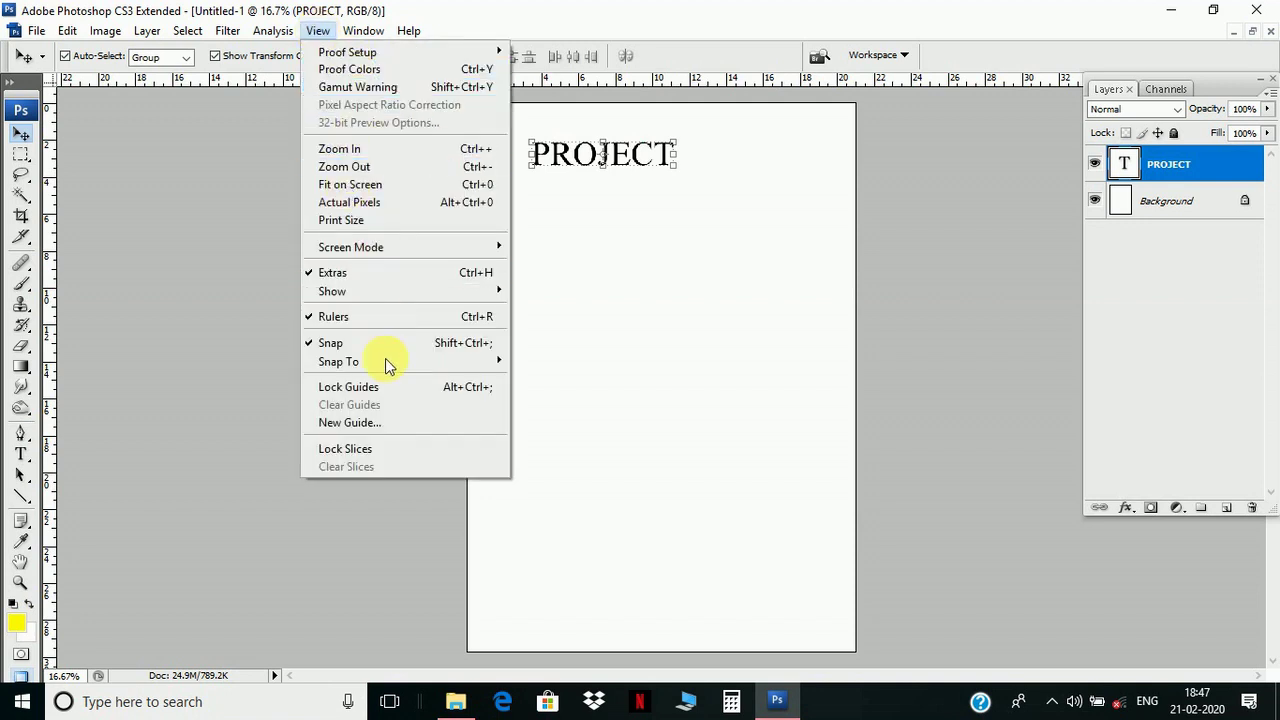
pyautogui.click(366, 421)
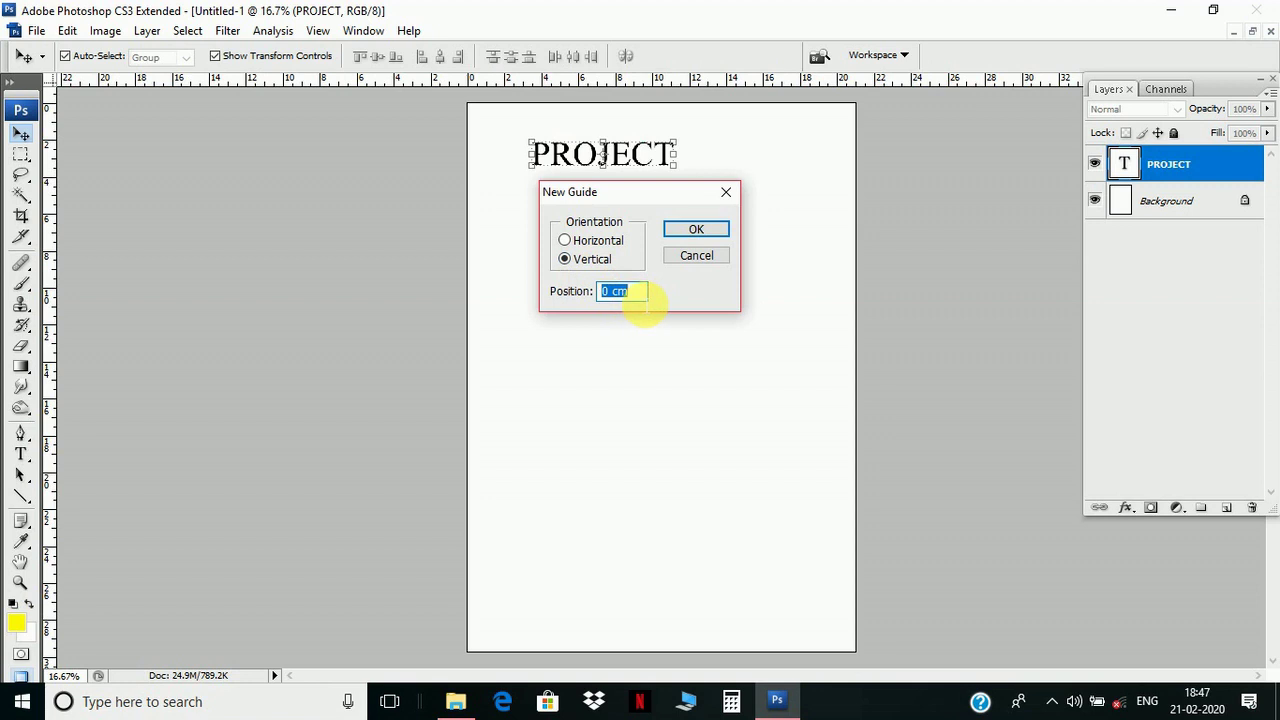
pyautogui.write('10.5')
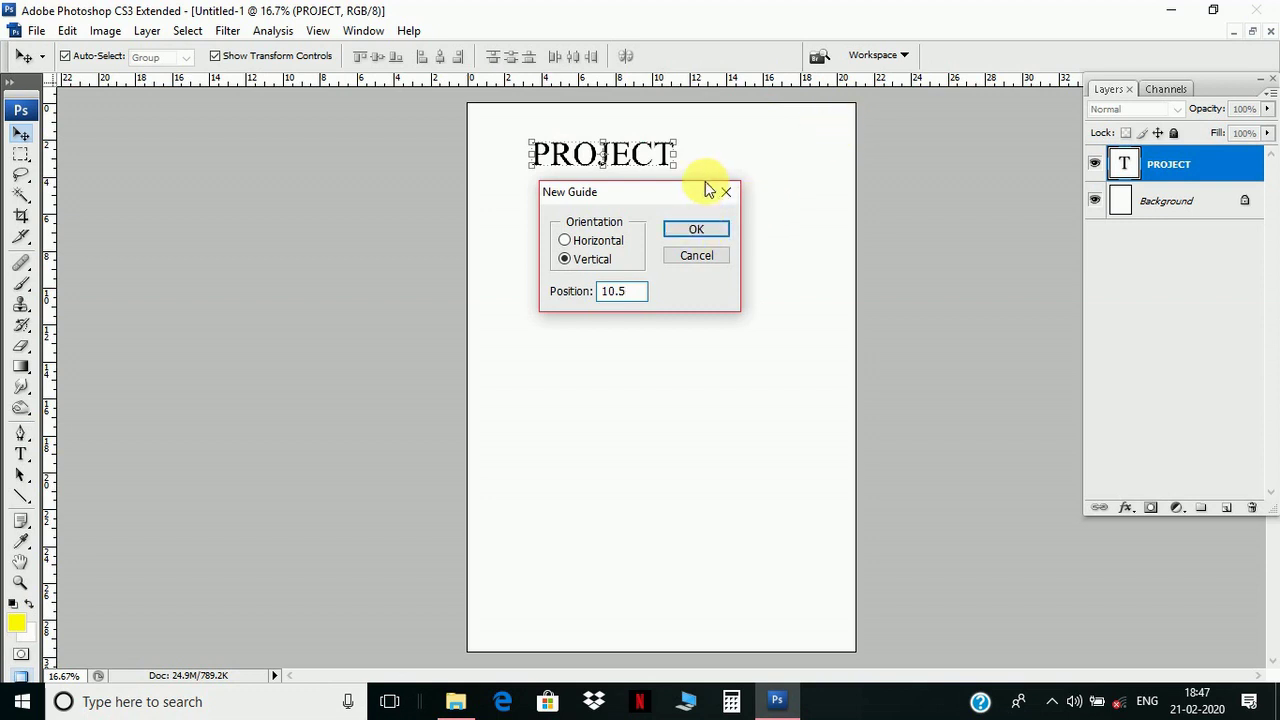
pyautogui.click(688, 232)
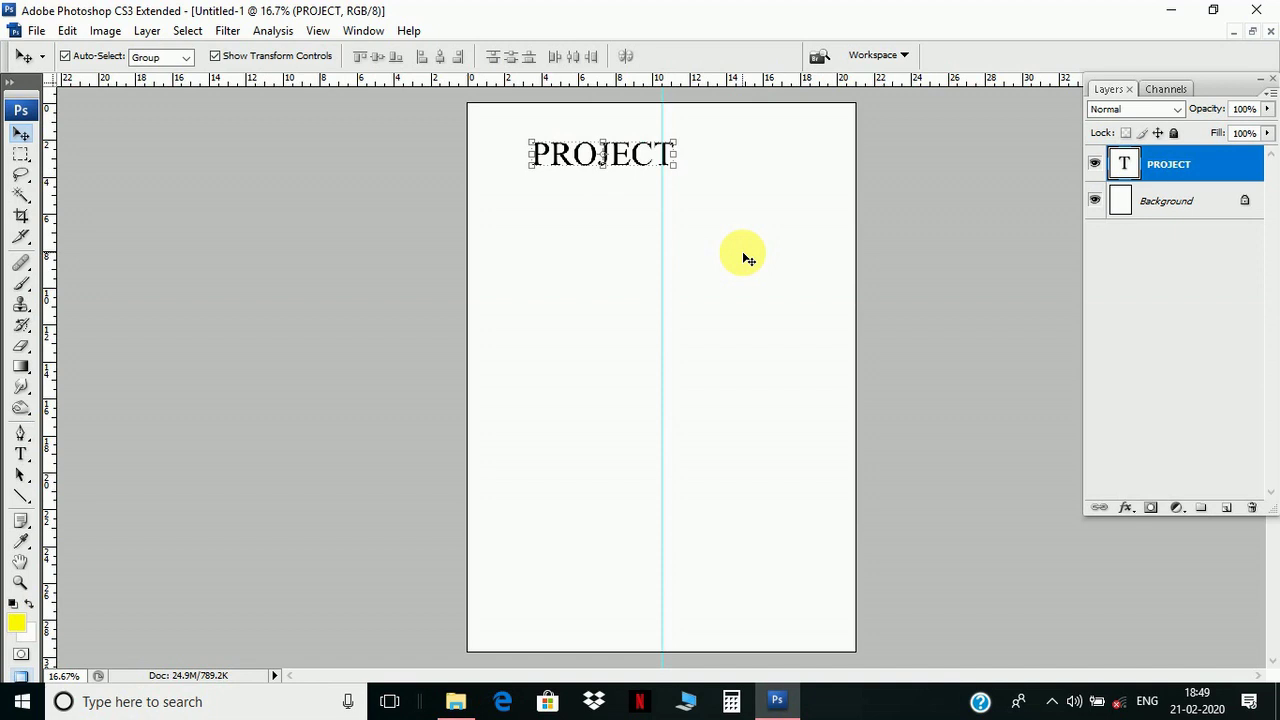
pyautogui.press('t')
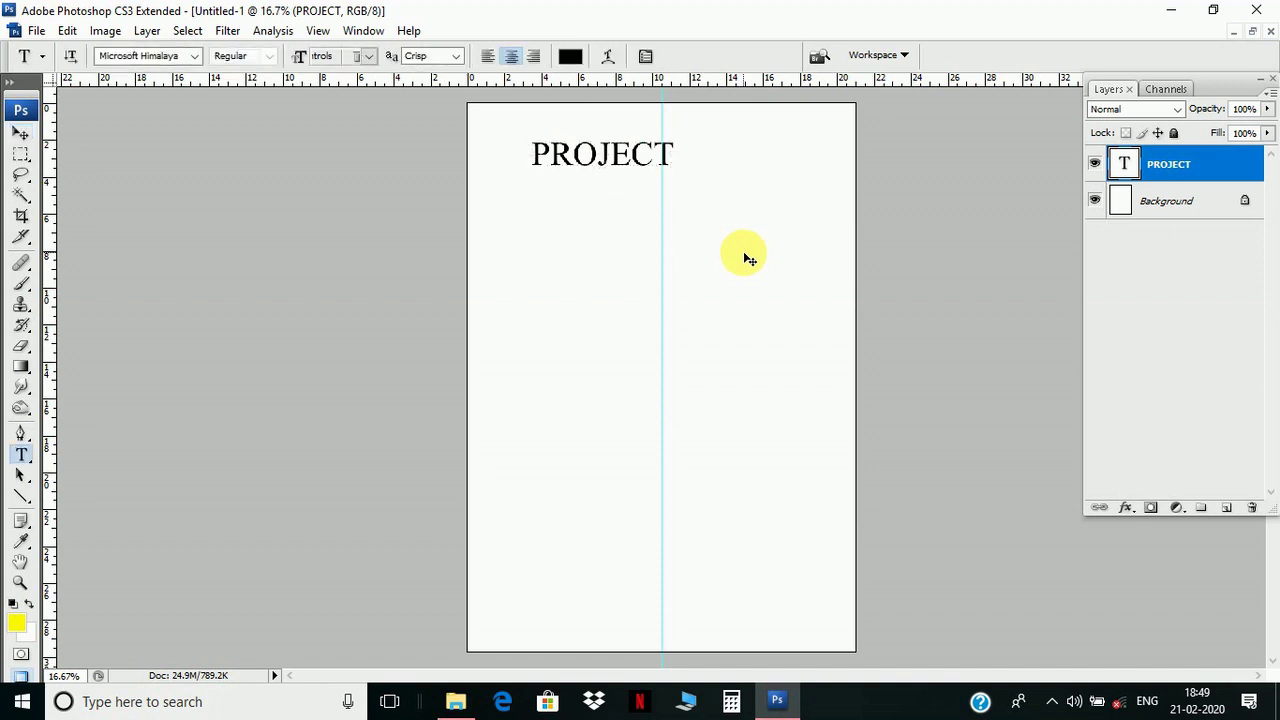
# - Select the PROJECT layer and move it with Free Transform so it centres on the guide
pyautogui.click(20, 133)
pyautogui.rightClick(622, 150)
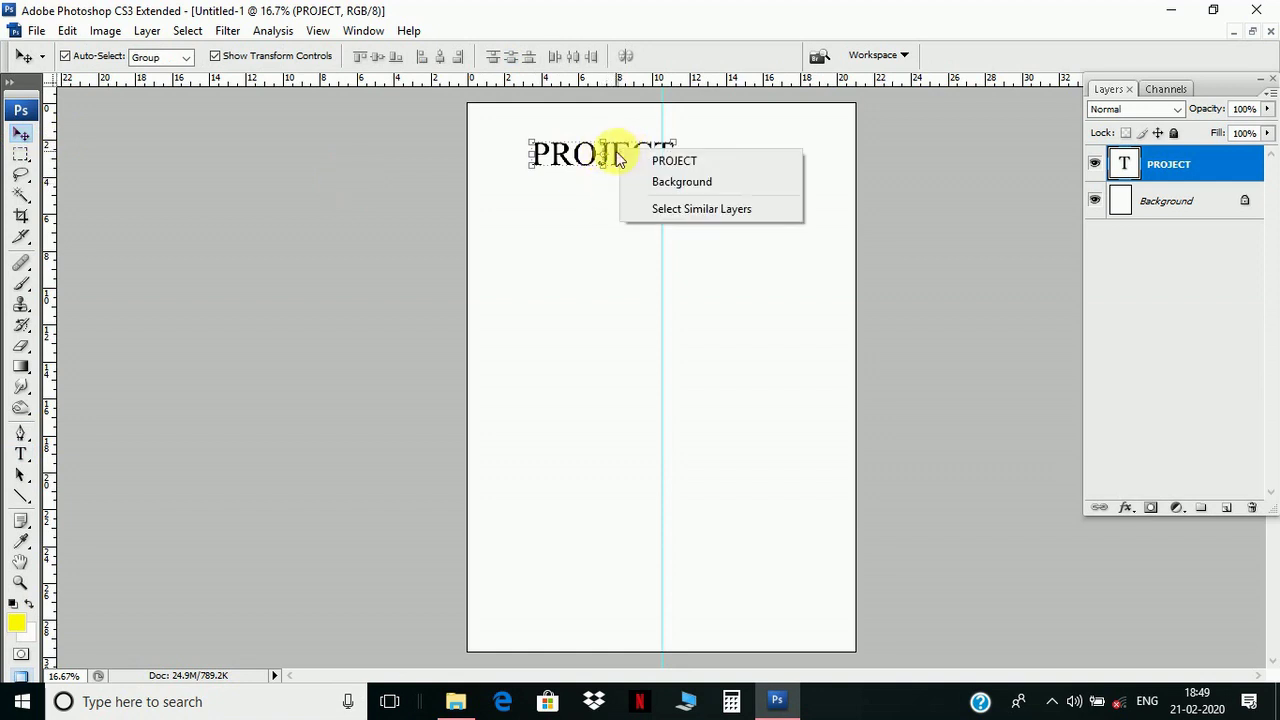
pyautogui.click(632, 161)
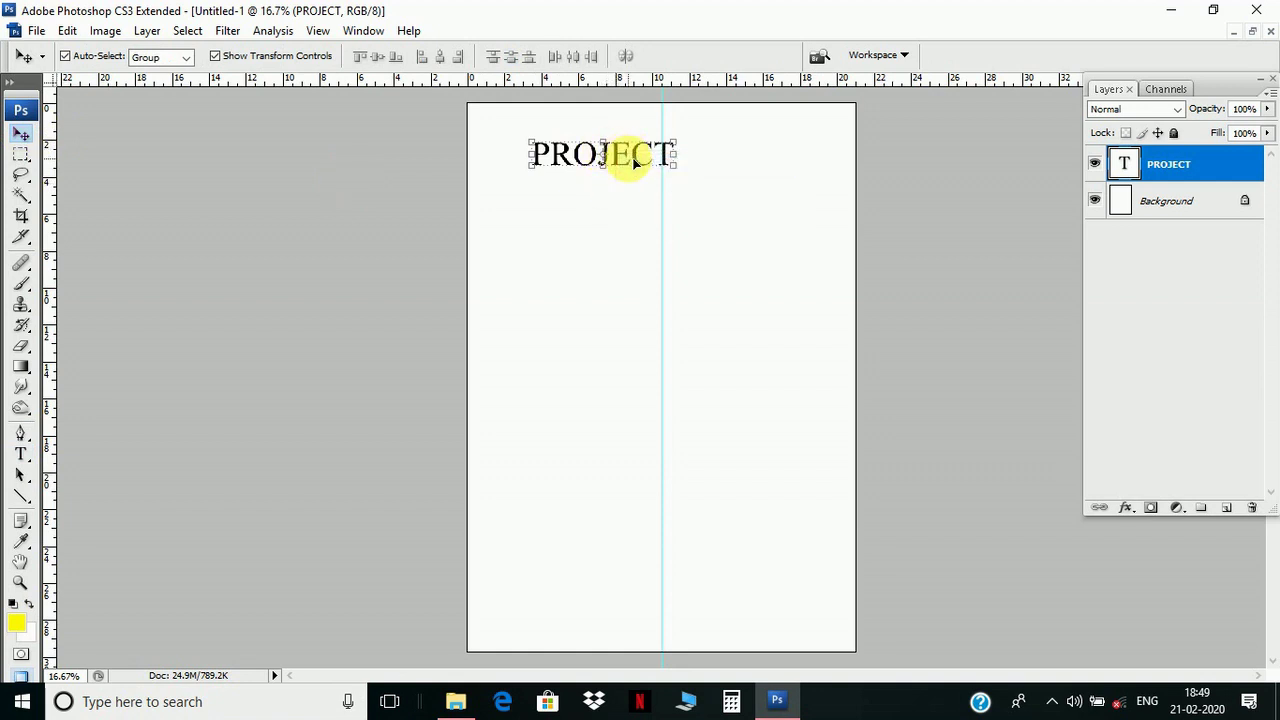
pyautogui.hotkey('ctrl', 't')
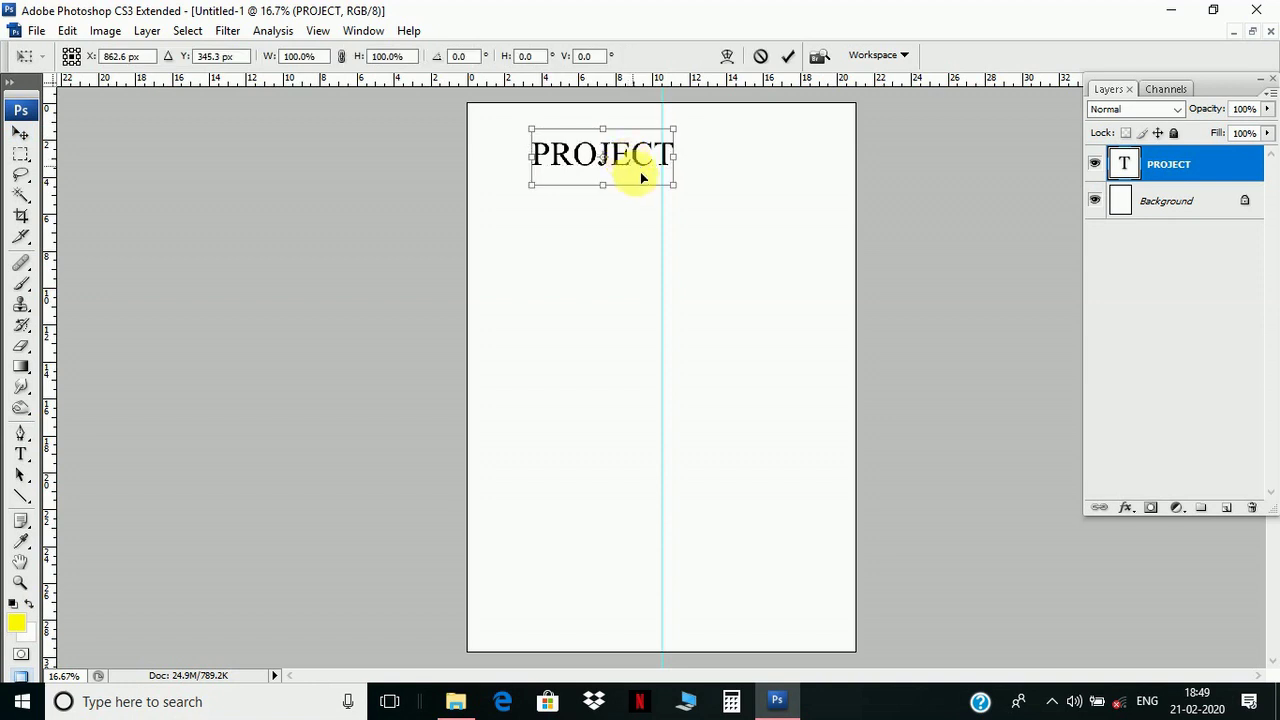
pyautogui.moveTo(631, 151); pyautogui.dragTo(684, 155)
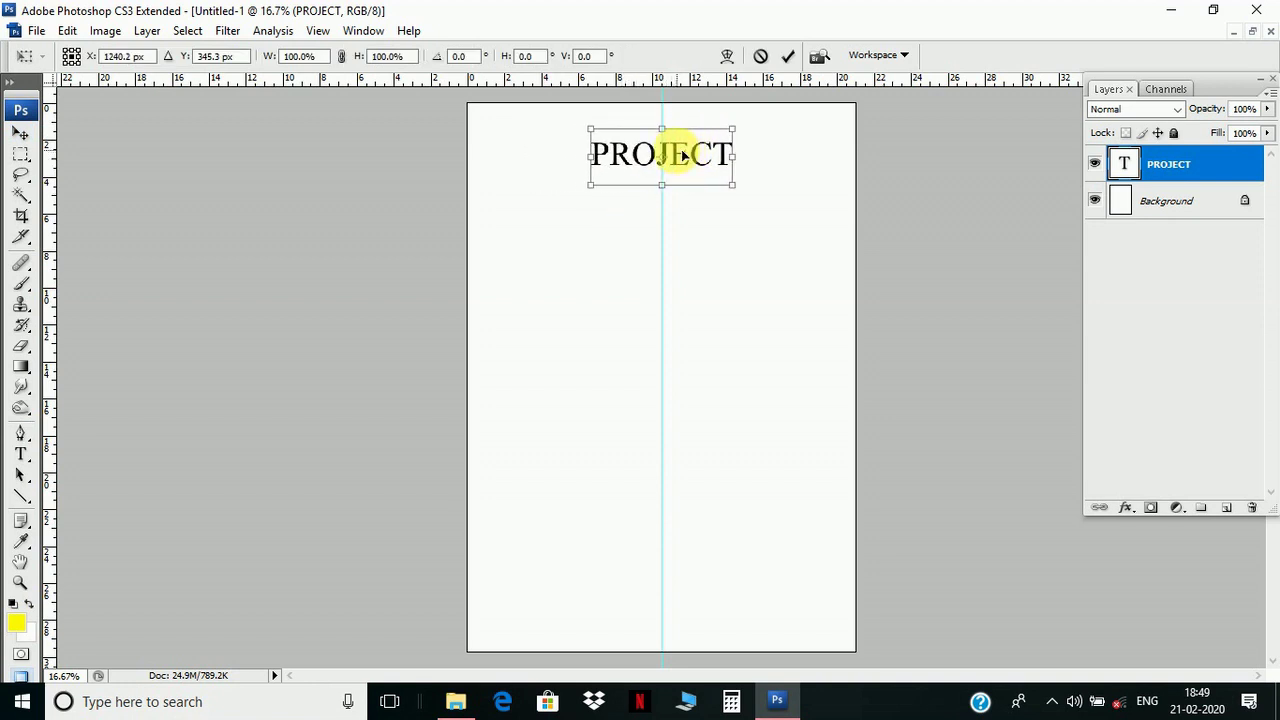
pyautogui.press('Return')
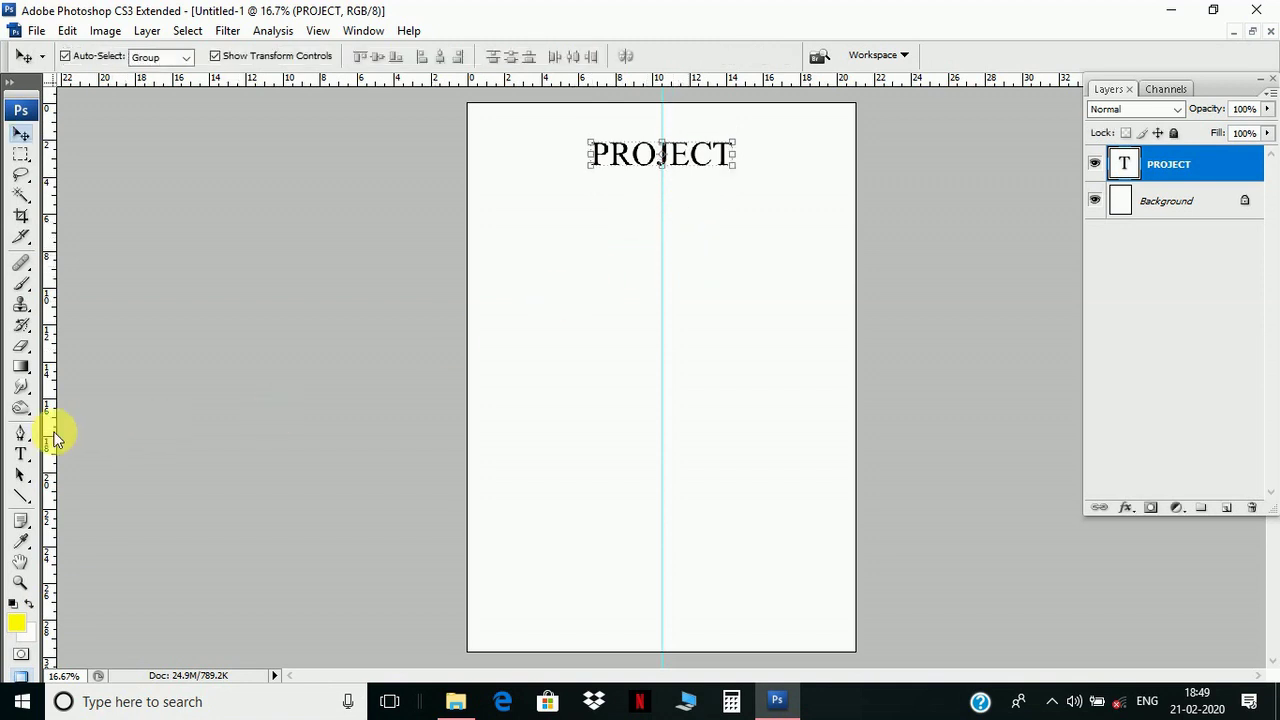
pyautogui.click(20, 453)
pyautogui.click(556, 252)
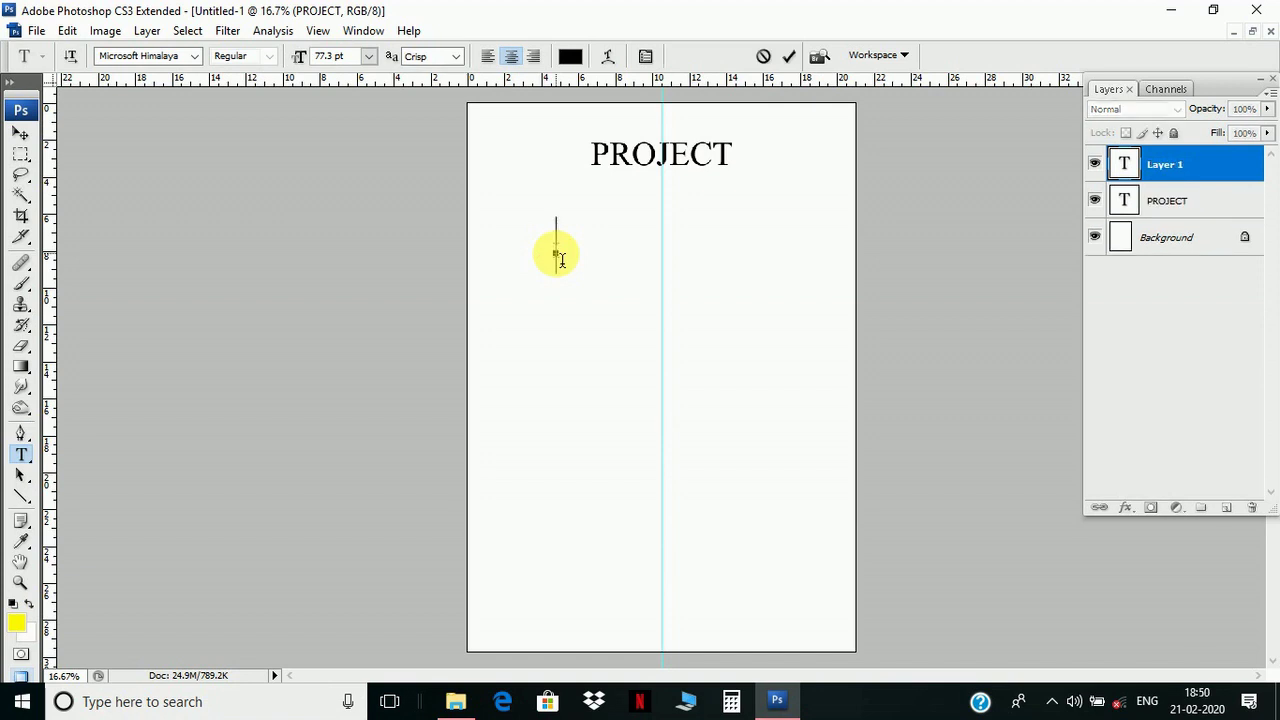
# - Type ENVIRONMENTAL STUDIES and drag it under PROJECT, centred on the guide
pyautogui.write('EN')
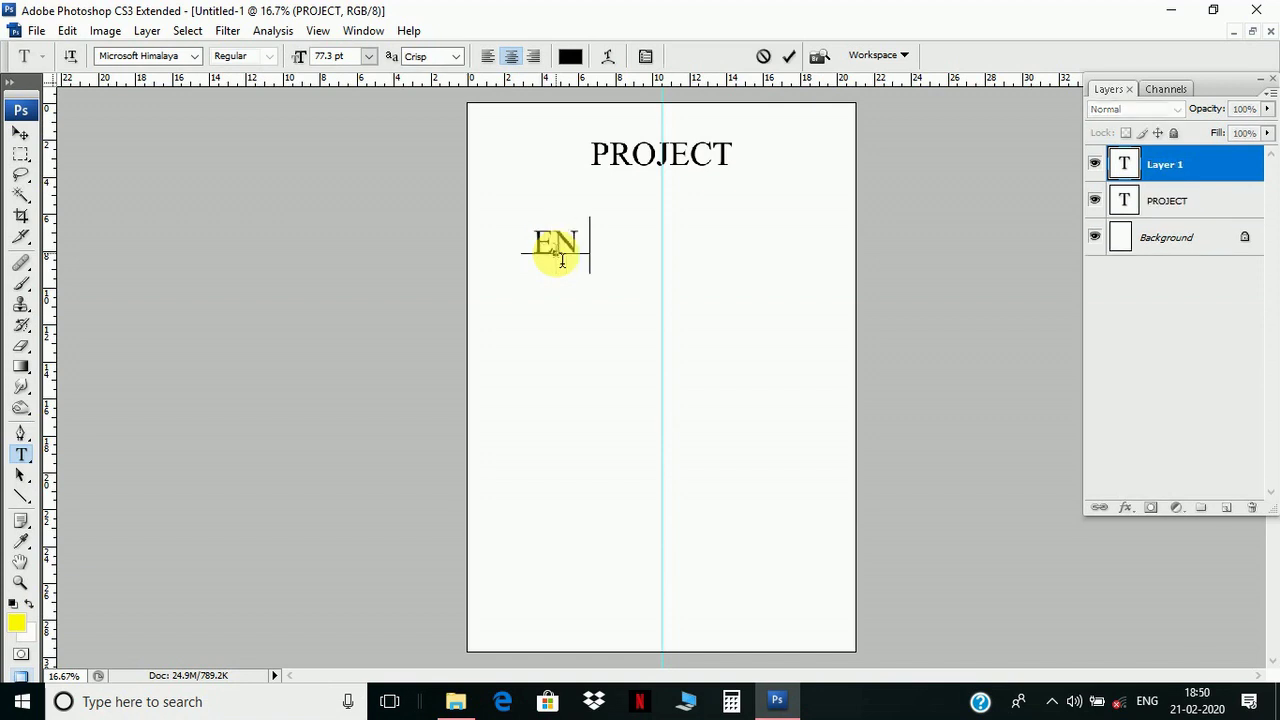
pyautogui.write('VIRO')
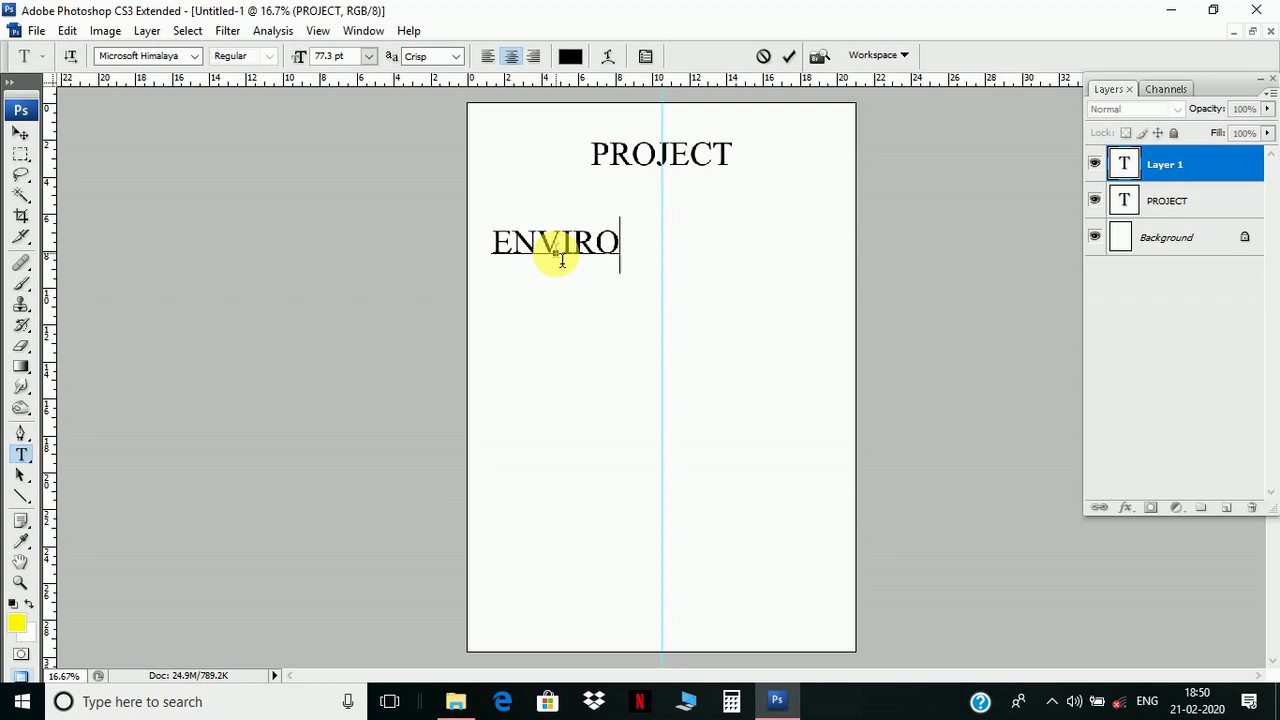
pyautogui.write('NL')
pyautogui.press('BackSpace')
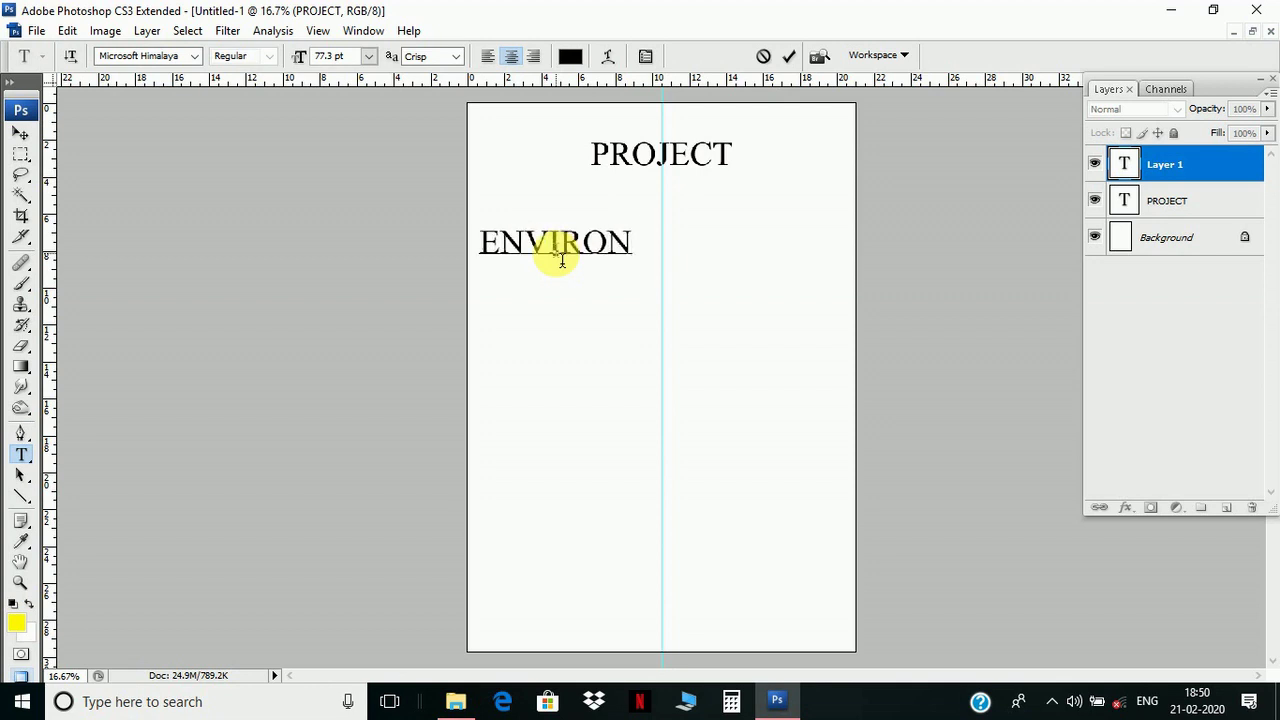
pyautogui.write('MENT')
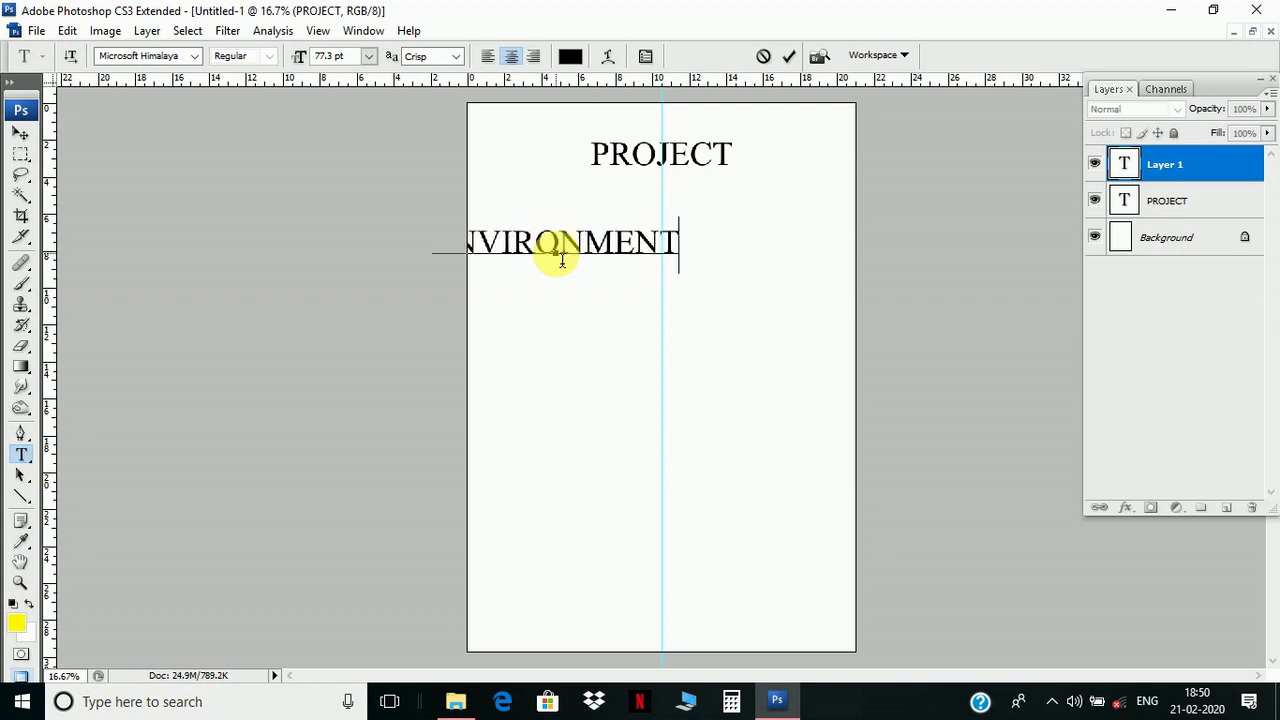
pyautogui.write('AL ')
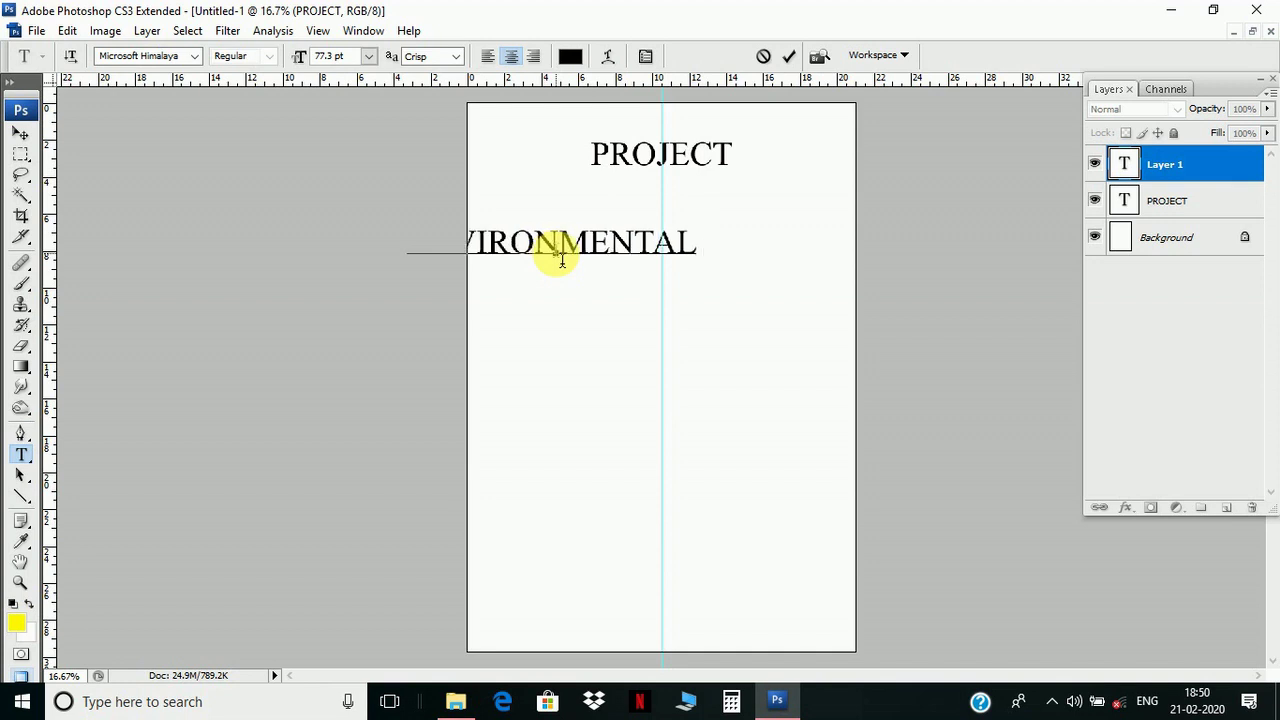
pyautogui.write('STU')
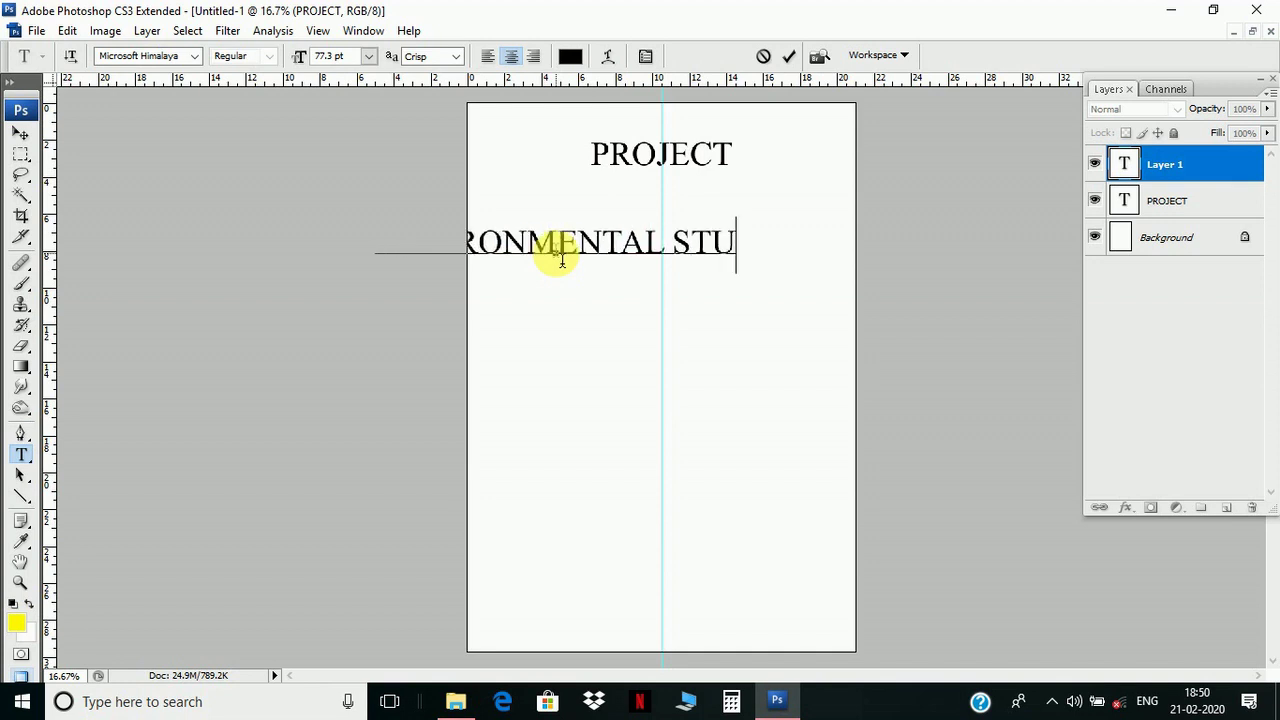
pyautogui.write('DIES')
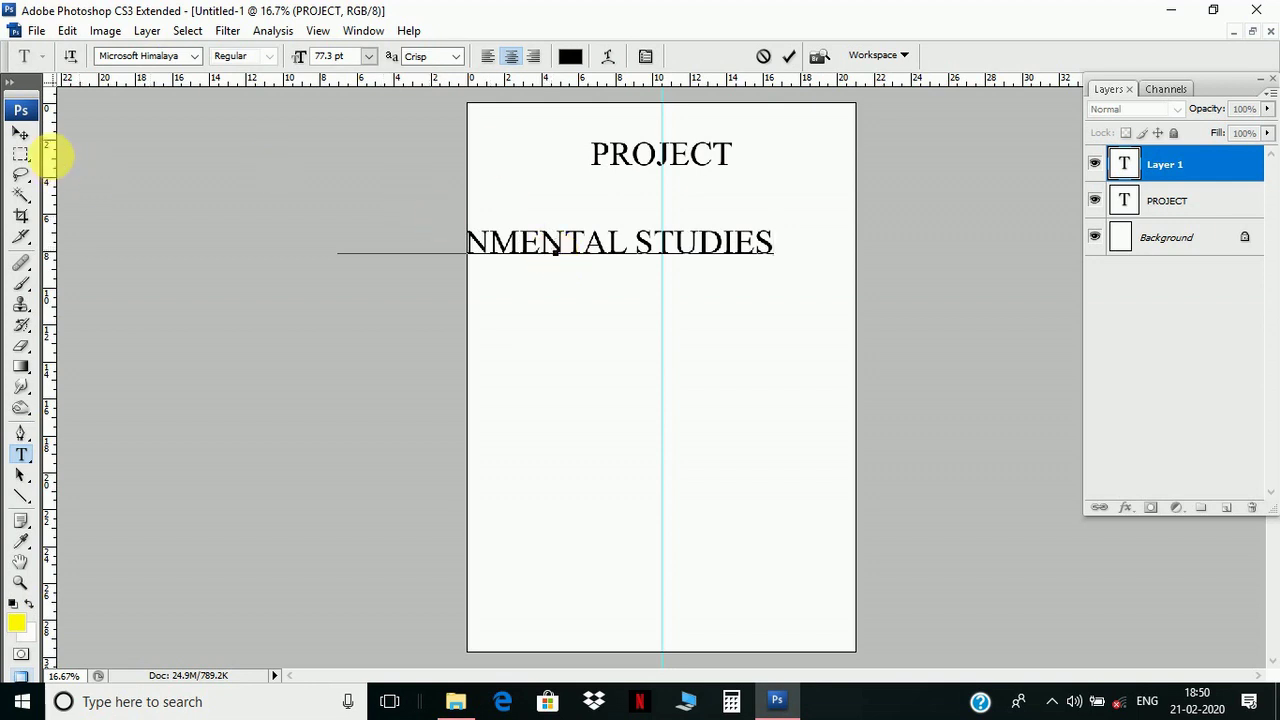
pyautogui.click(20, 135)
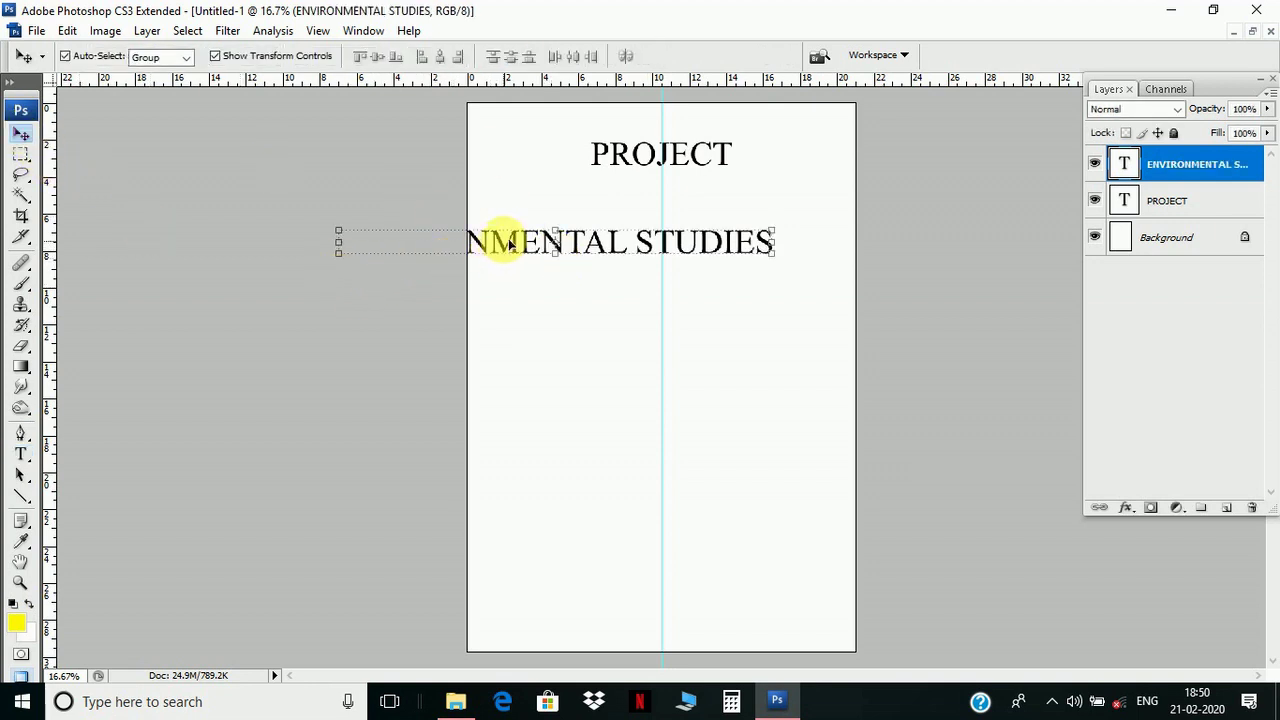
pyautogui.moveTo(565, 243); pyautogui.dragTo(600, 224)
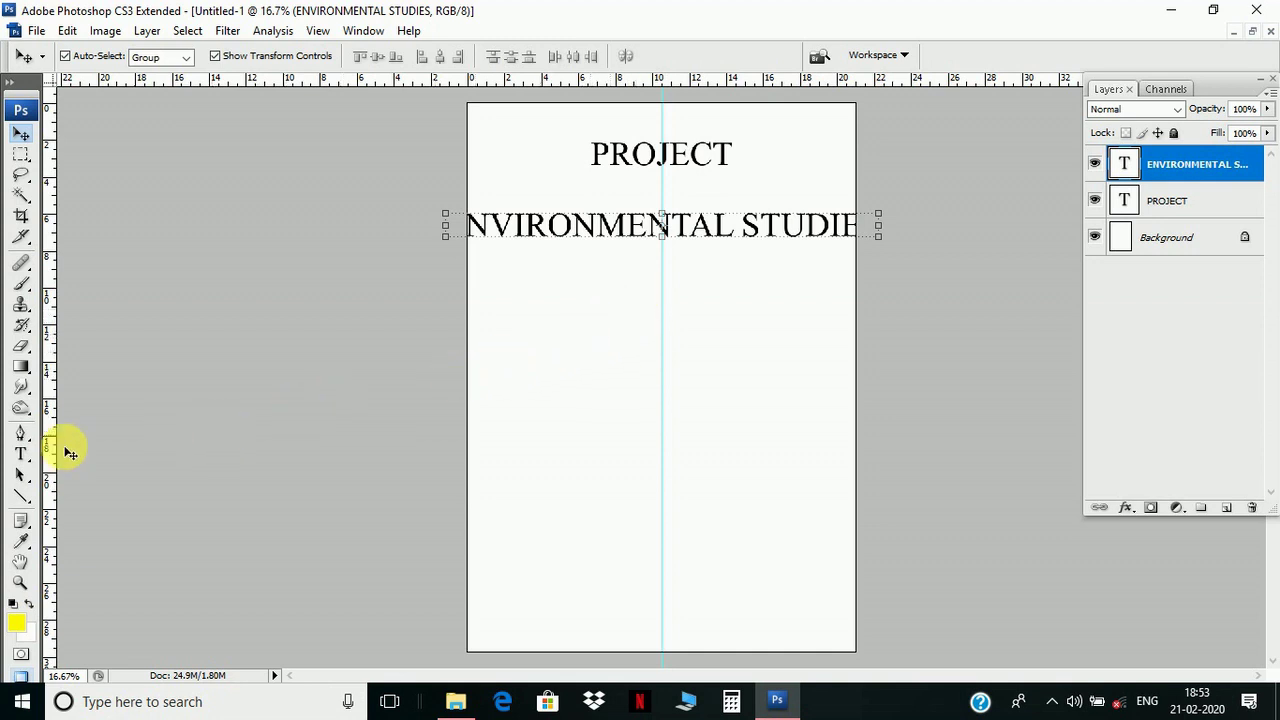
pyautogui.click(21, 455)
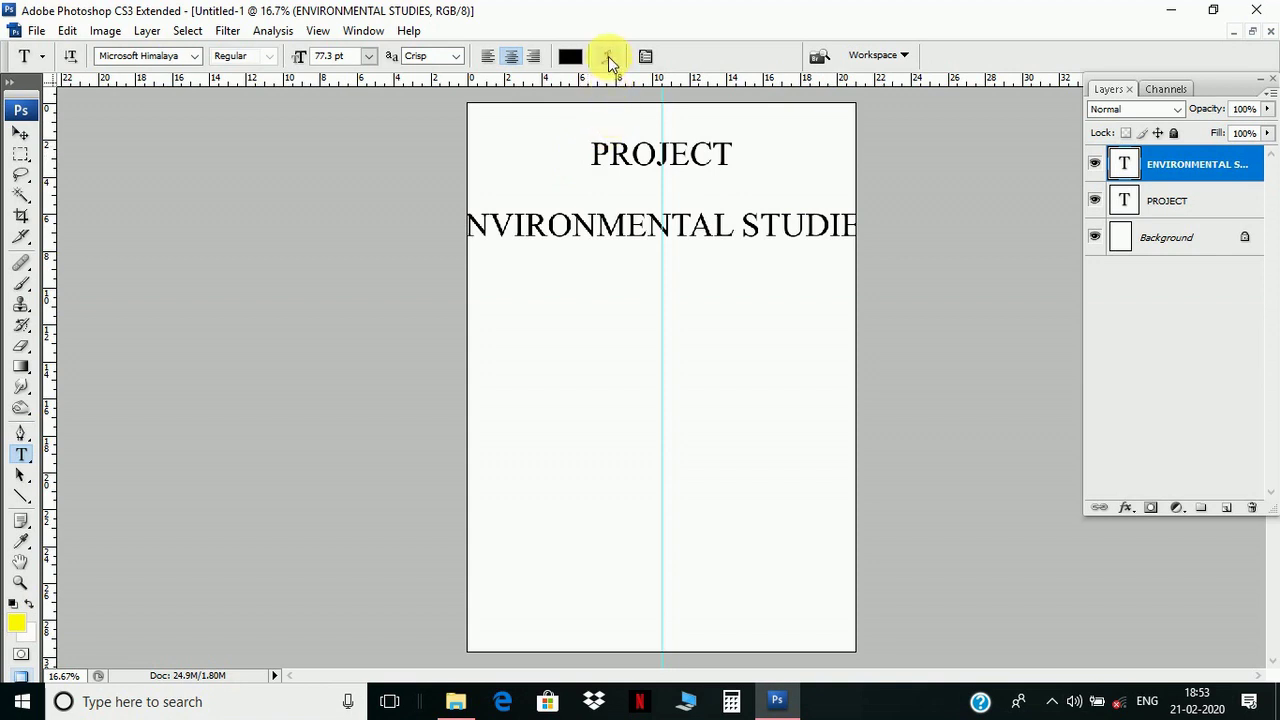
# - Warp ENVIRONMENTAL STUDIES with a horizontal Arc style at +36% bend
pyautogui.click(608, 58)
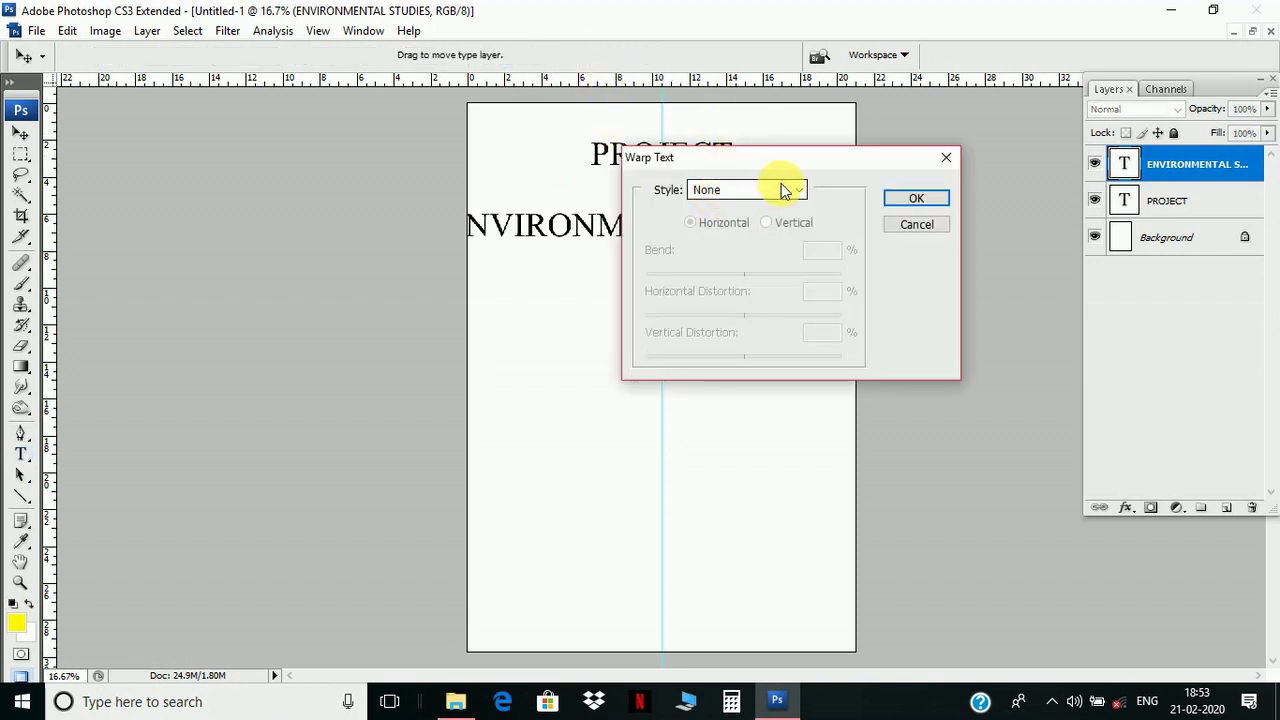
pyautogui.click(783, 190)
pyautogui.click(746, 235)
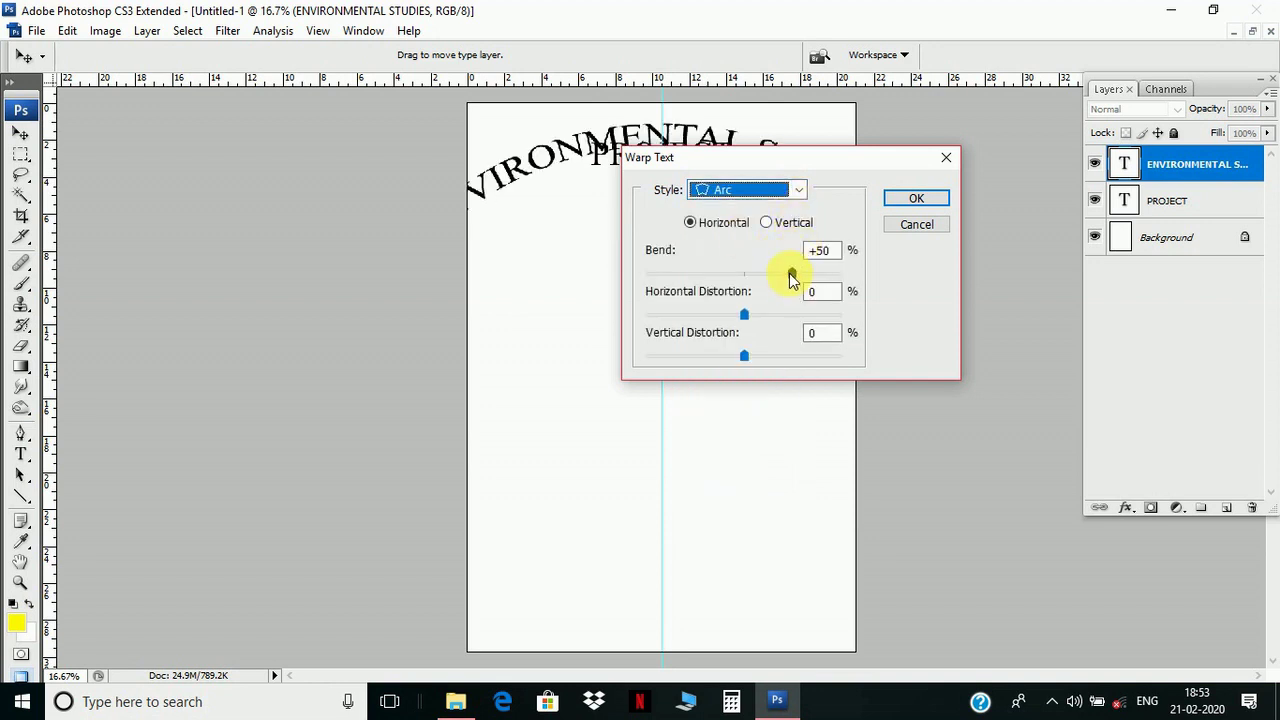
pyautogui.moveTo(790, 276); pyautogui.dragTo(781, 278)
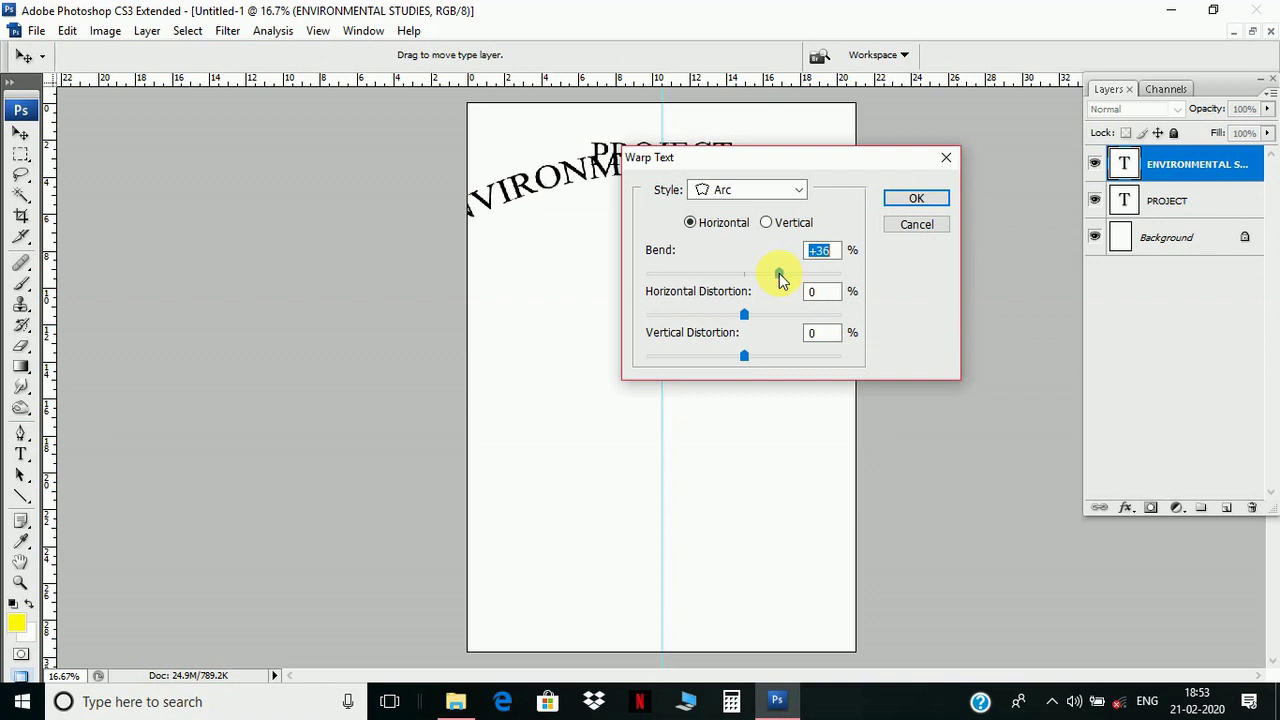
pyautogui.click(900, 197)
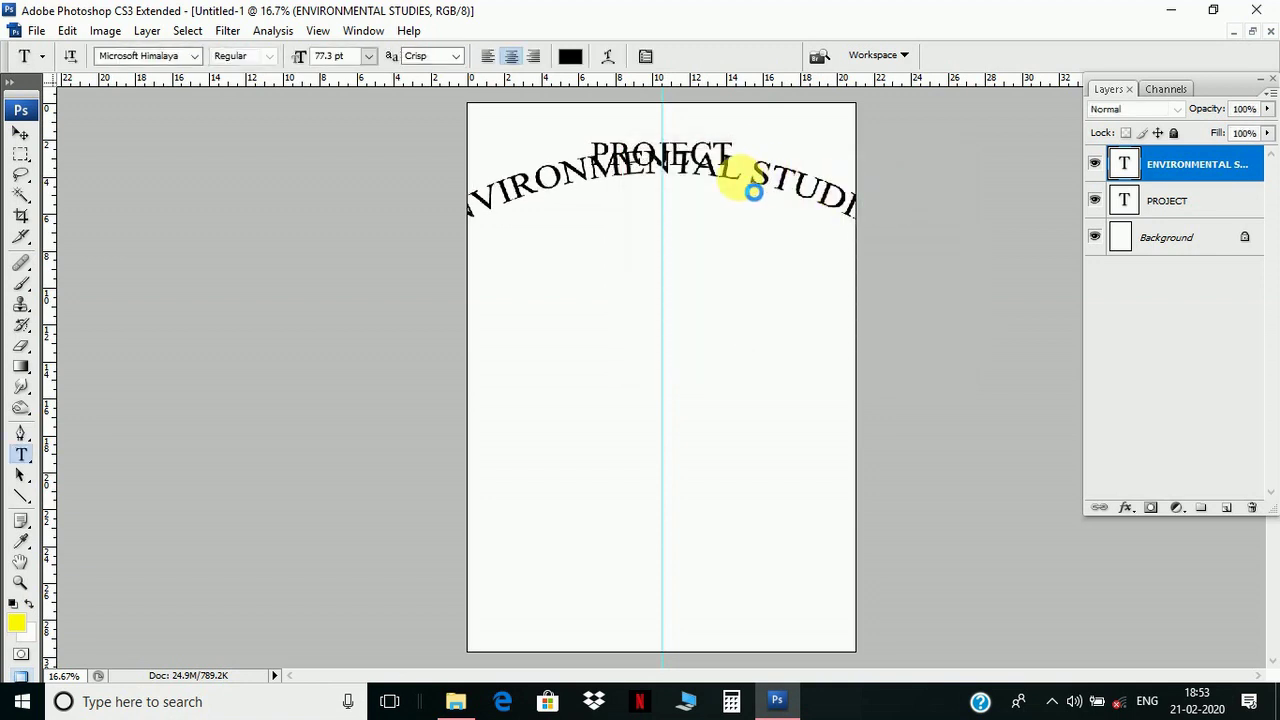
pyautogui.click(753, 191)
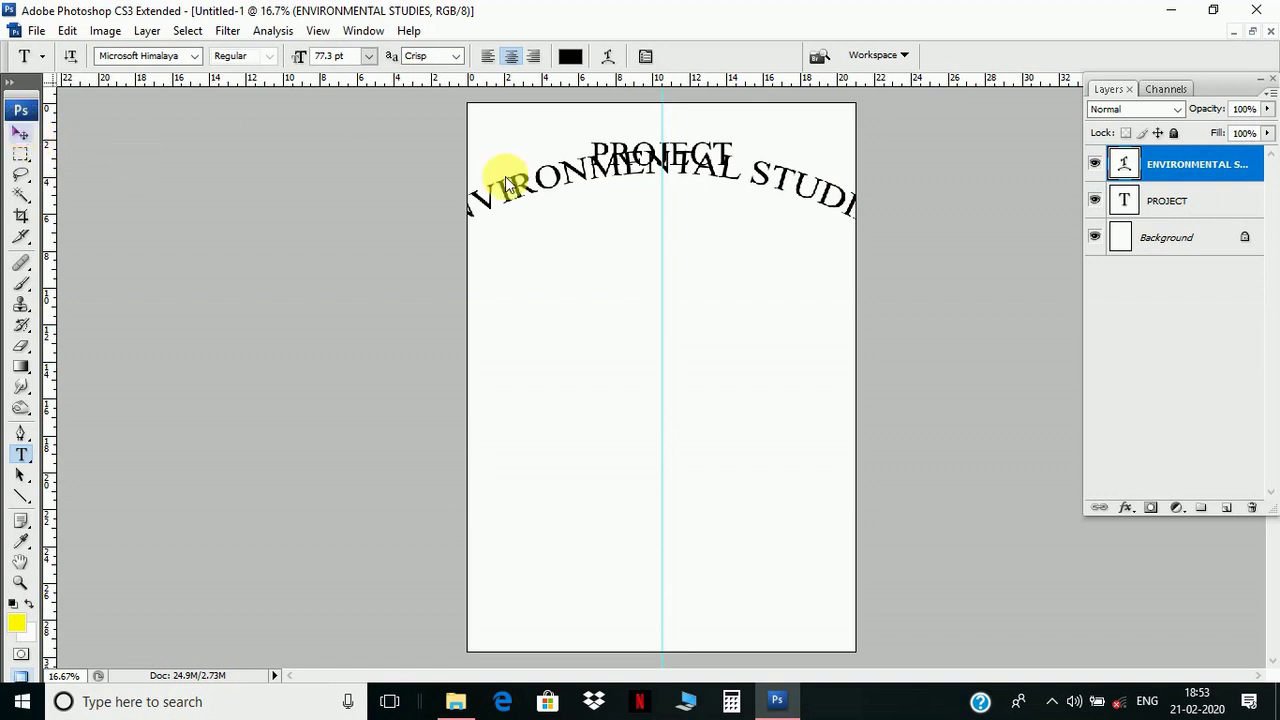
pyautogui.click(24, 132)
# - Scale the arched subtitle down to 71.9% and position it just below PROJECT
pyautogui.rightClick(803, 182)
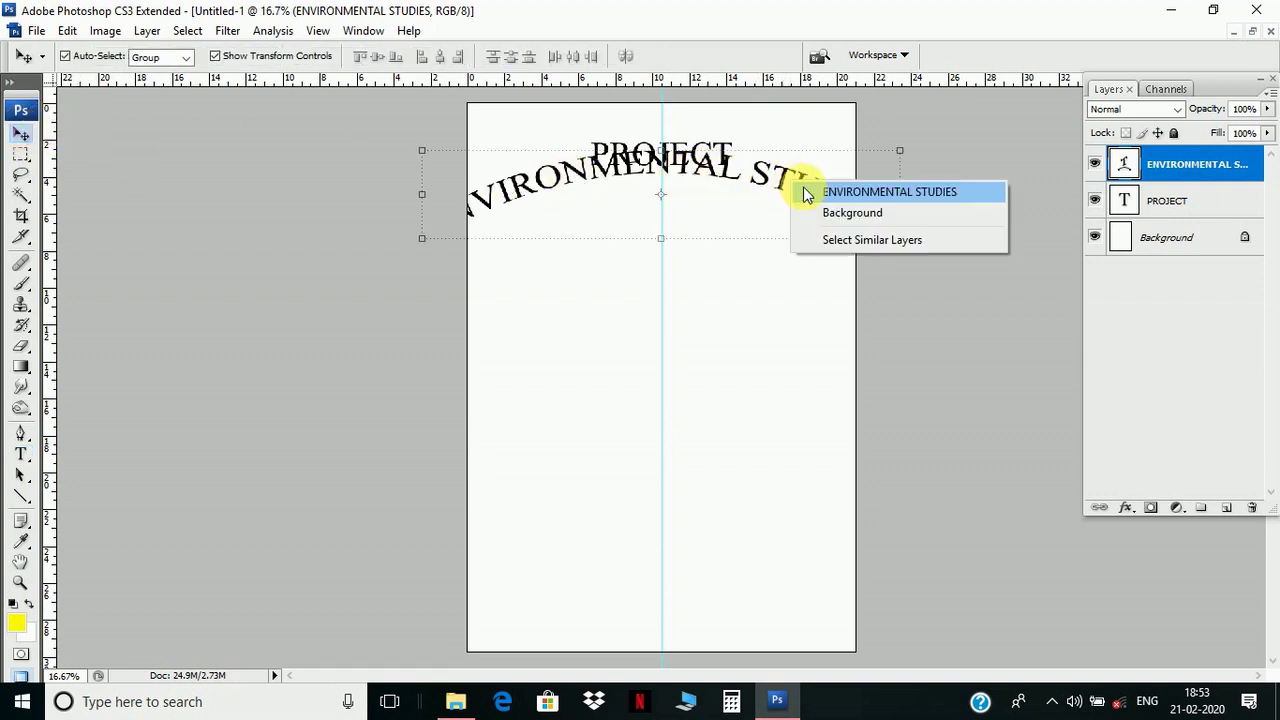
pyautogui.click(813, 191)
pyautogui.hotkey('ctrl', 't')
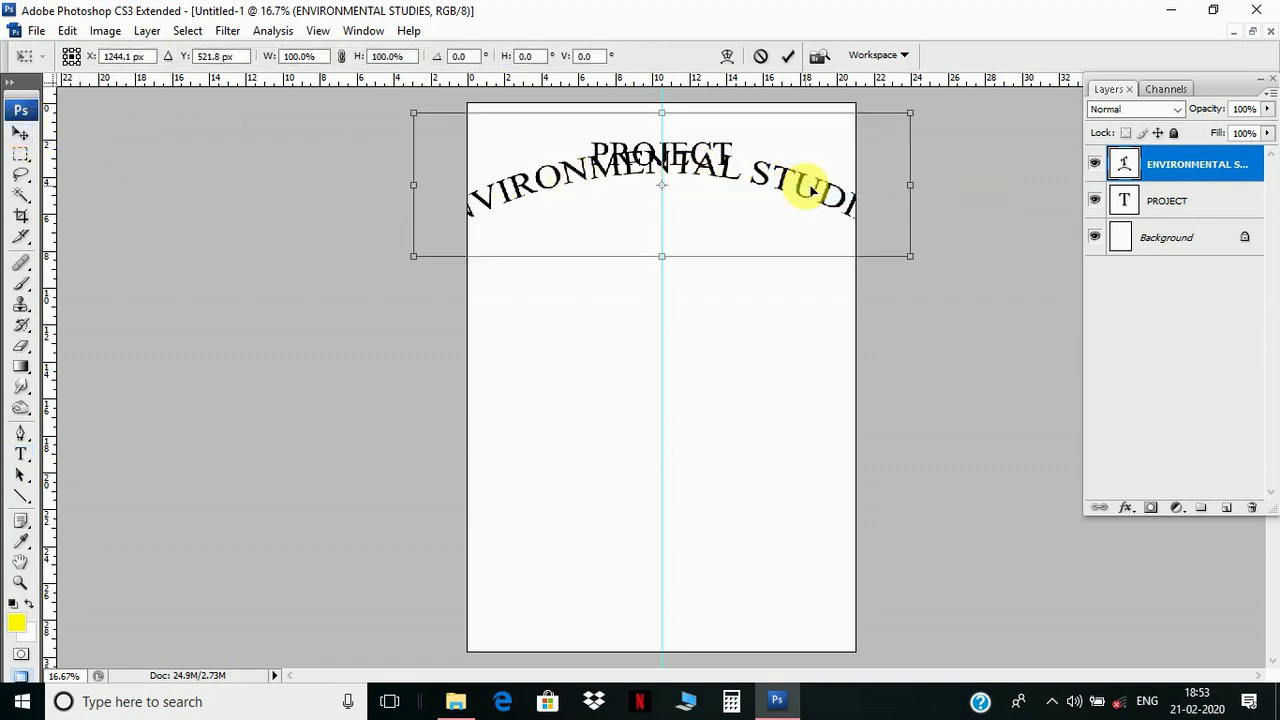
pyautogui.moveTo(913, 256); pyautogui.dragTo(829, 172)
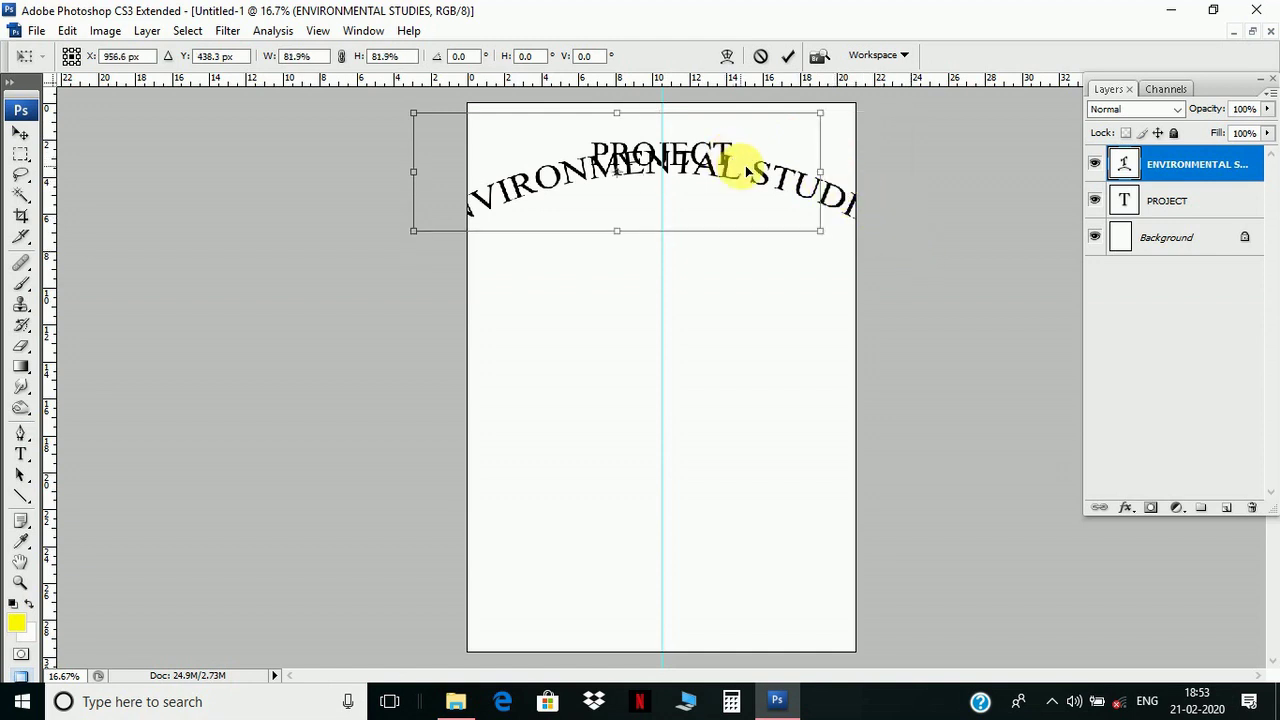
pyautogui.moveTo(748, 172); pyautogui.dragTo(766, 214)
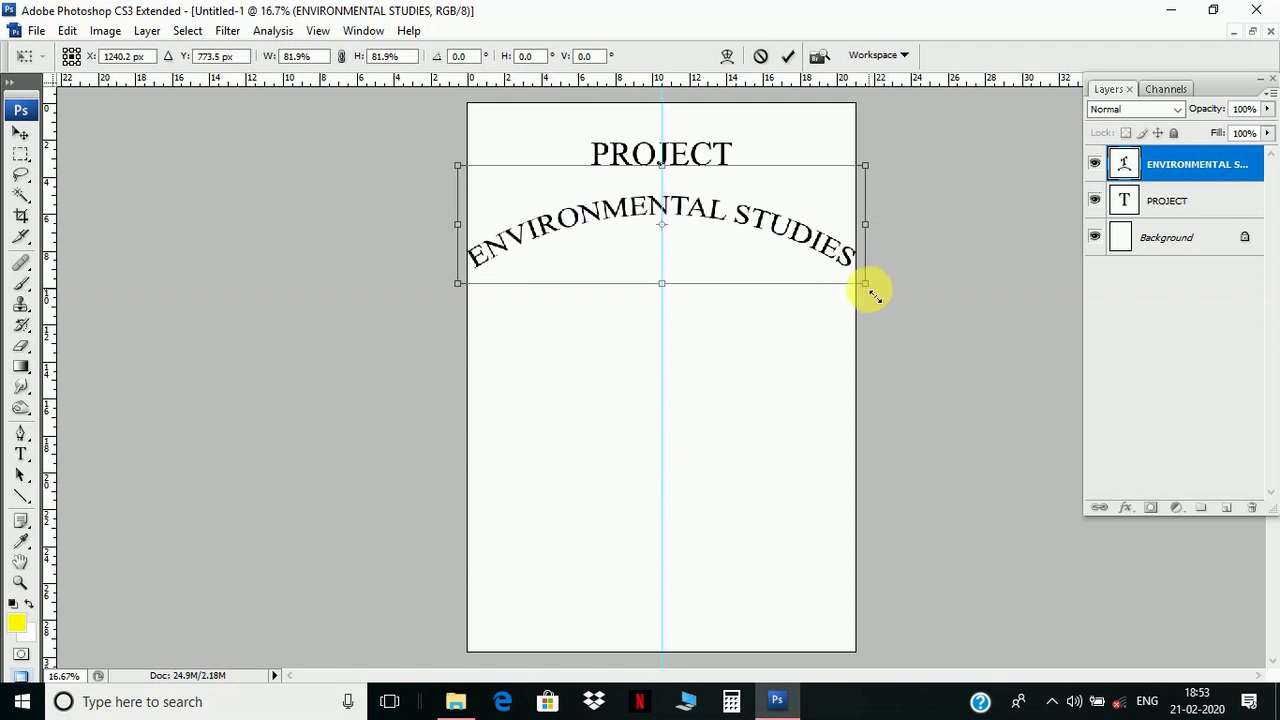
pyautogui.moveTo(866, 286); pyautogui.dragTo(822, 248)
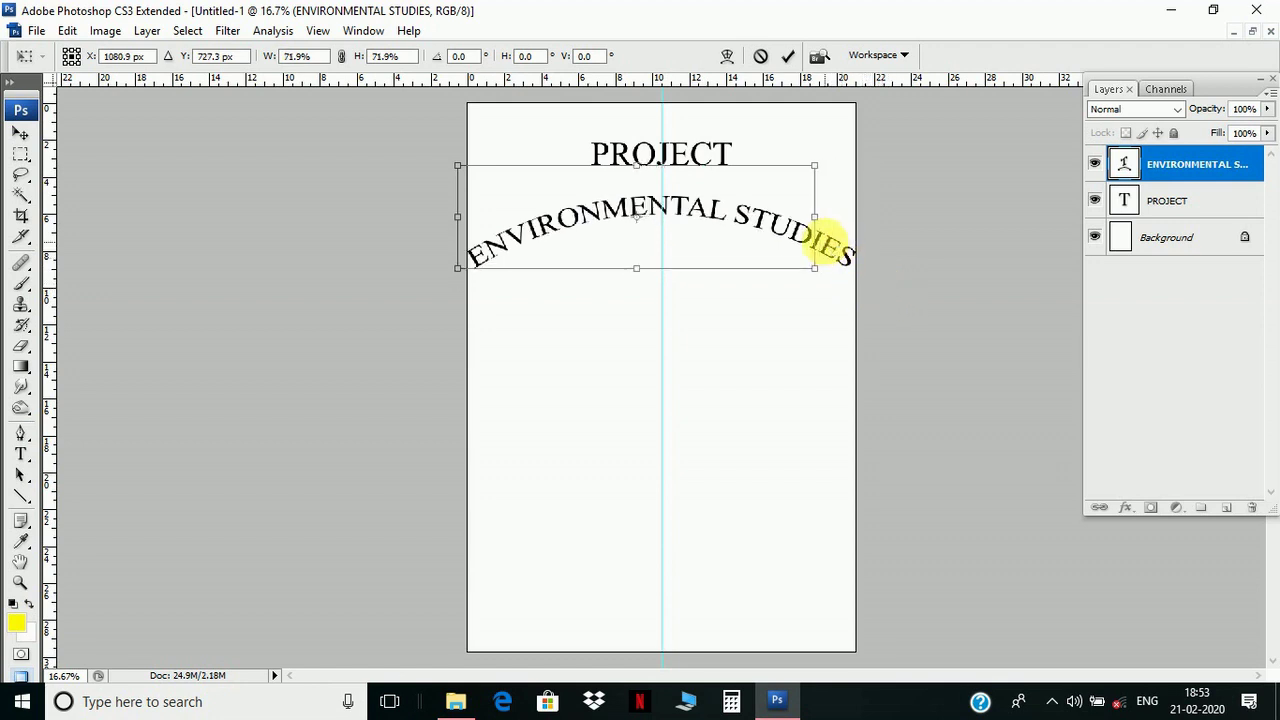
pyautogui.moveTo(742, 222)
pyautogui.mouseDown()
pyautogui.moveTo(737, 210)
pyautogui.moveTo(770, 203)
pyautogui.moveTo(757, 195)
pyautogui.moveTo(765, 211)
pyautogui.mouseUp()
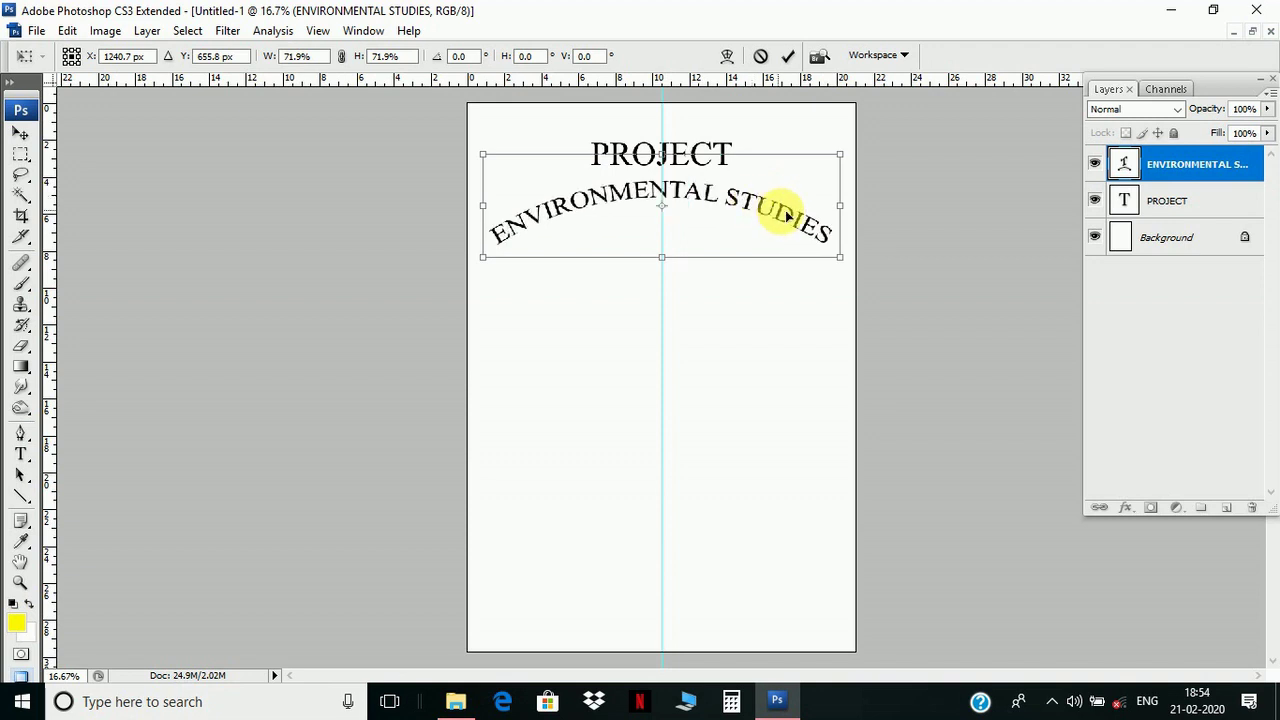
pyautogui.press('Return')
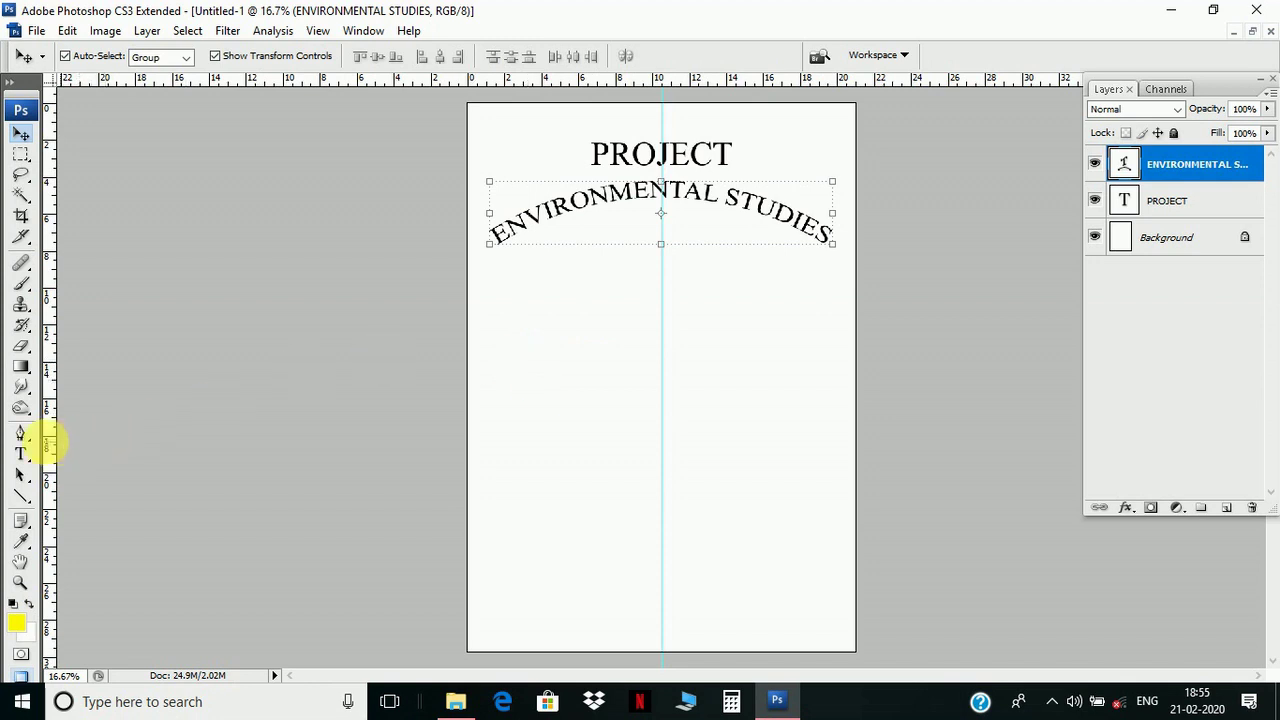
pyautogui.click(24, 456)
# - Type detail lines: the student's name, Class - B.A. 1st year, Subject - Environmental practical, and the college name
pyautogui.click(541, 318)
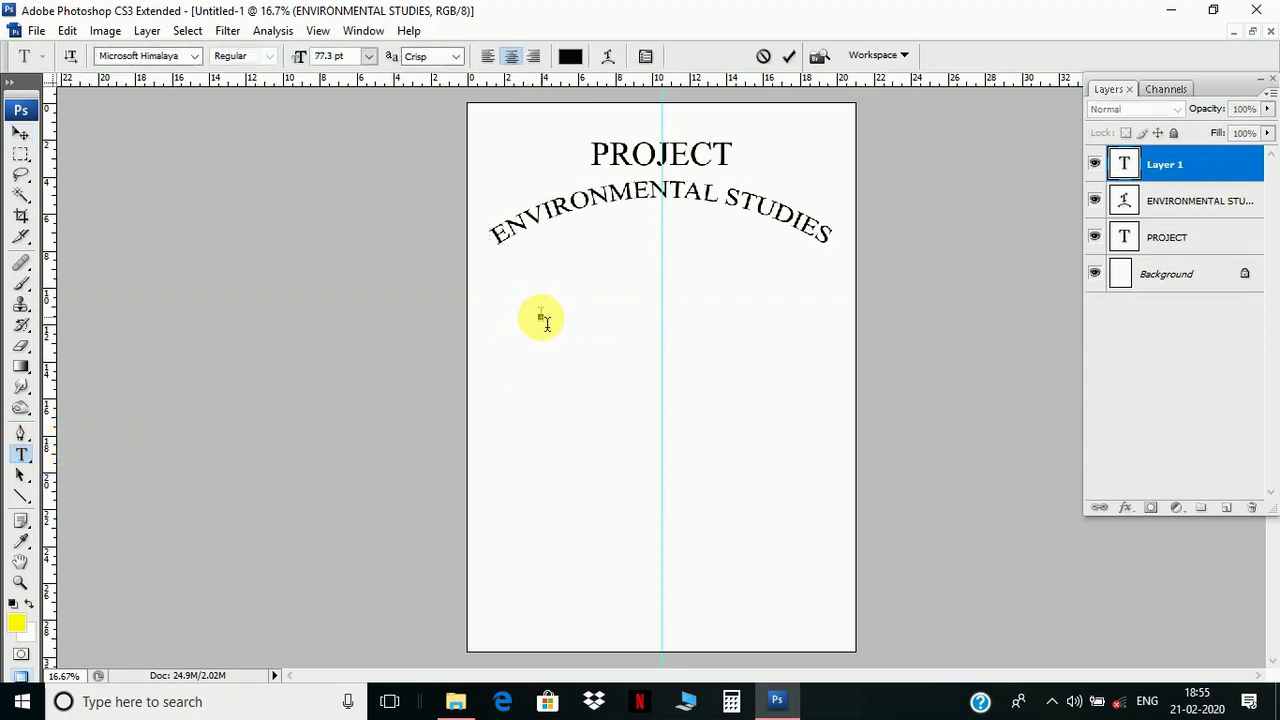
pyautogui.write('Nam')
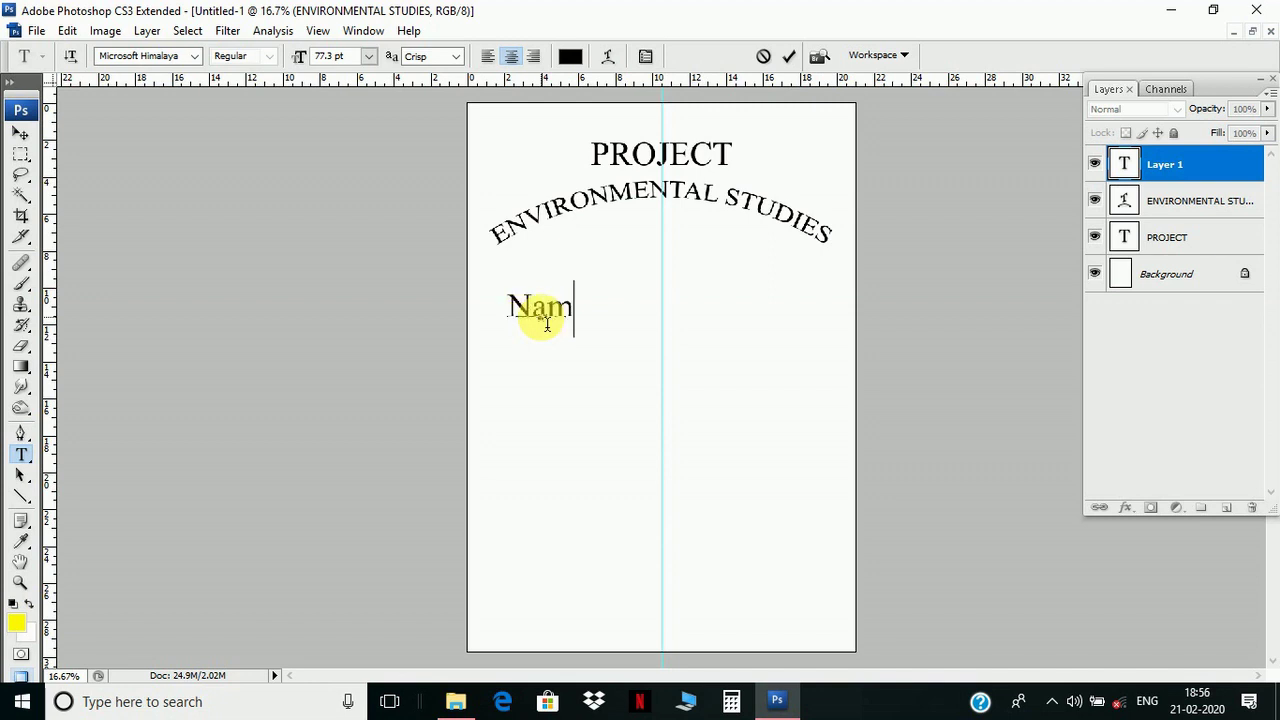
pyautogui.write('e - ')
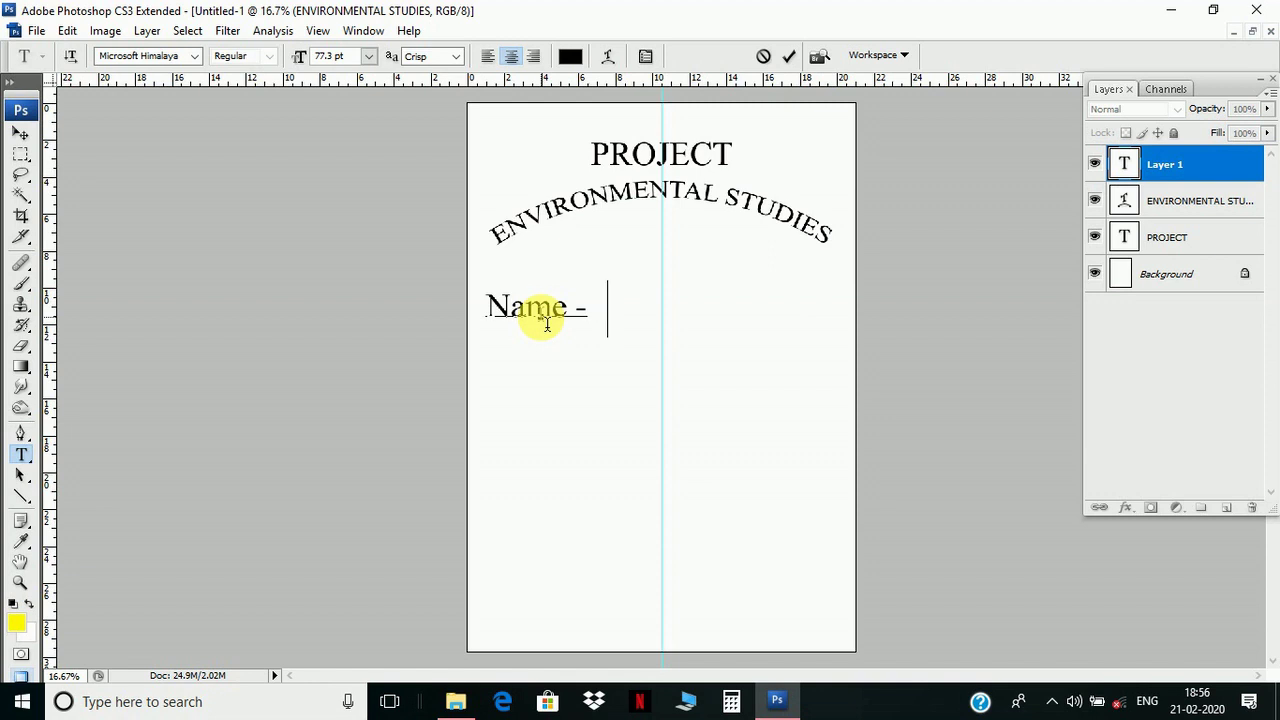
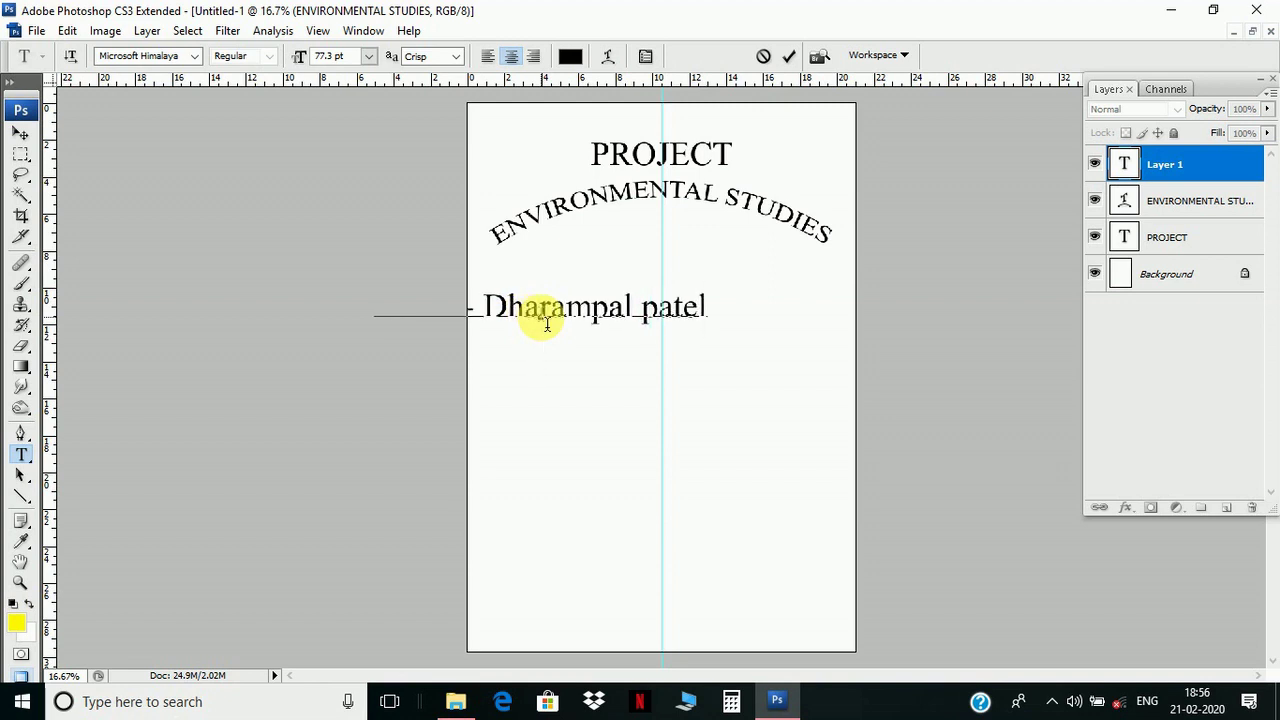
pyautogui.write('Class ')
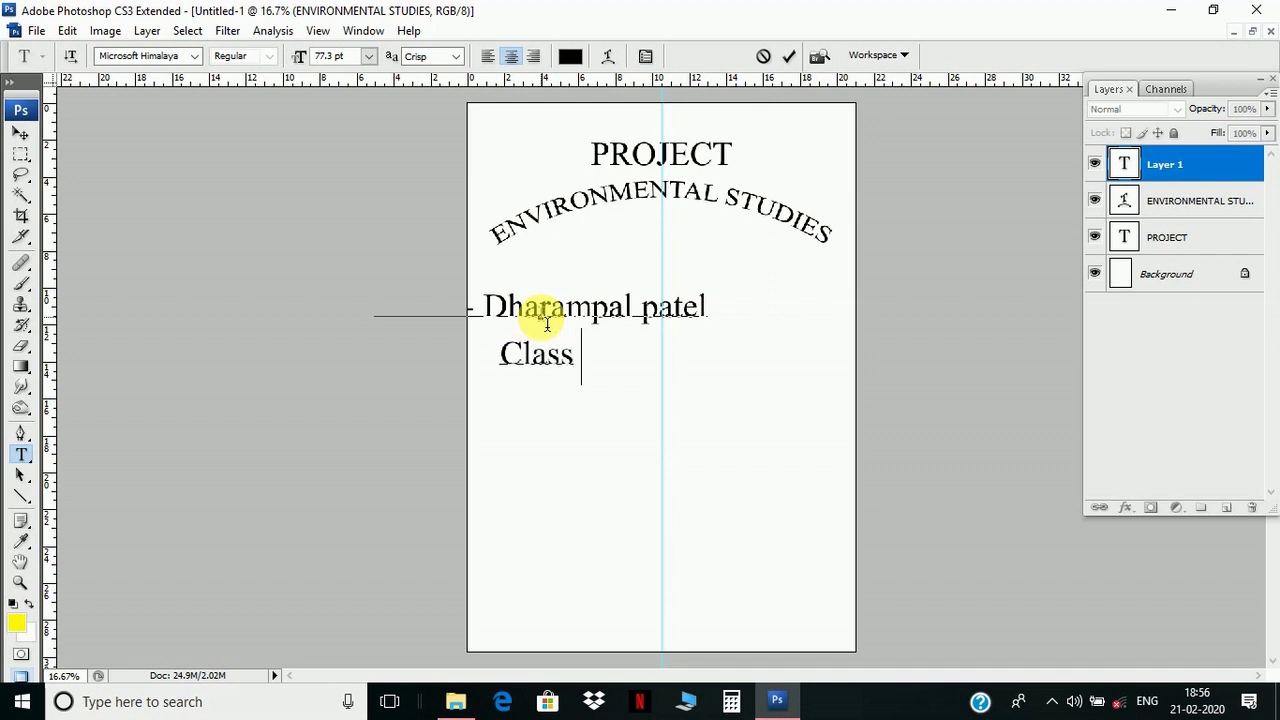
pyautogui.write('- ')
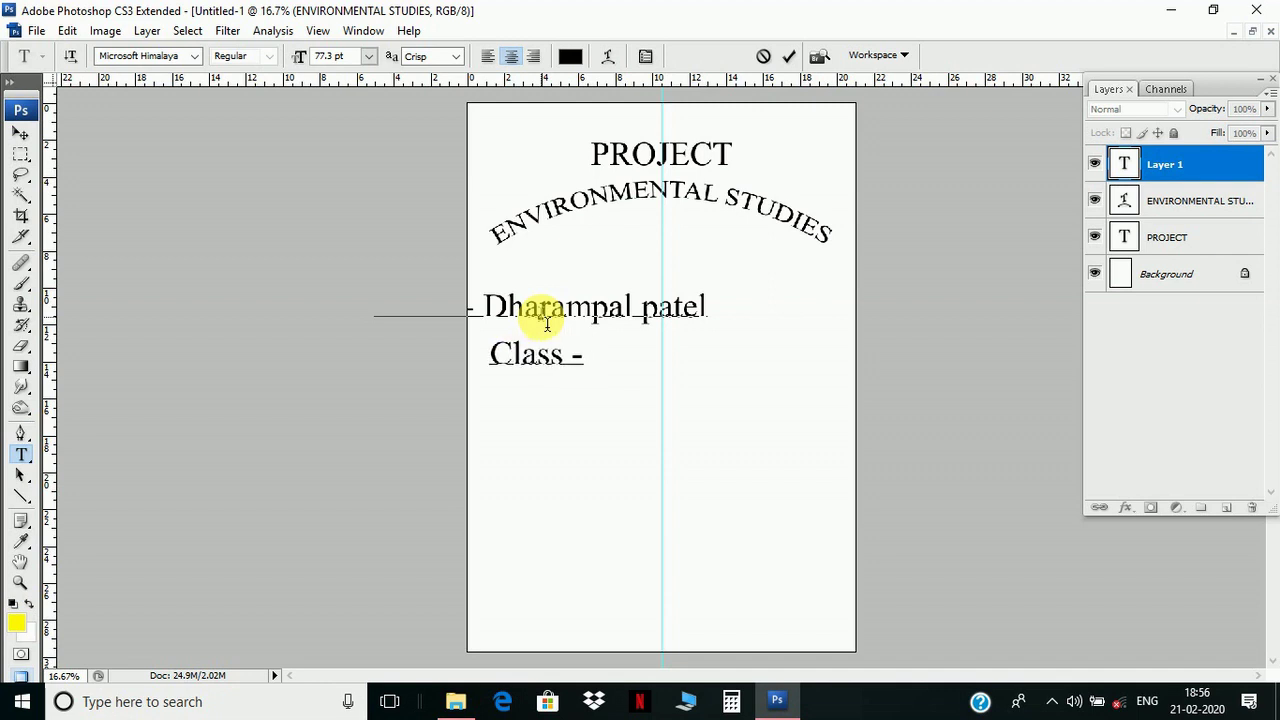
pyautogui.write('B')
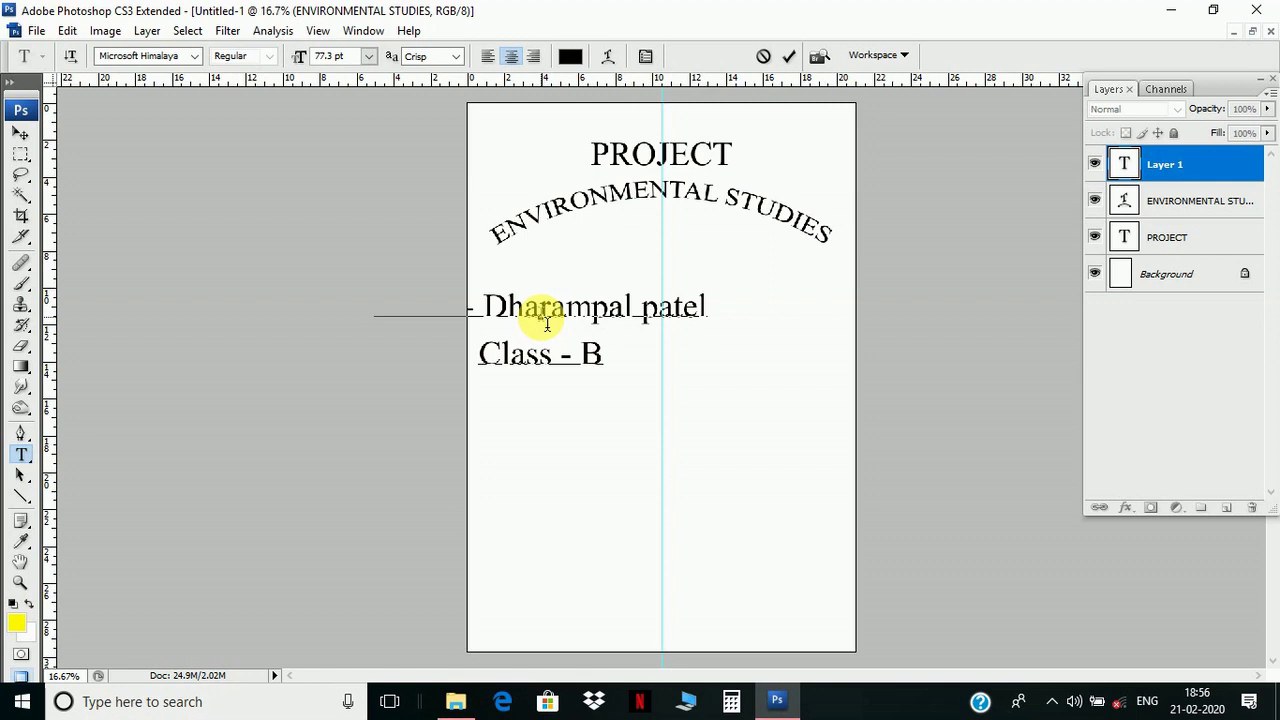
pyautogui.write('.A')
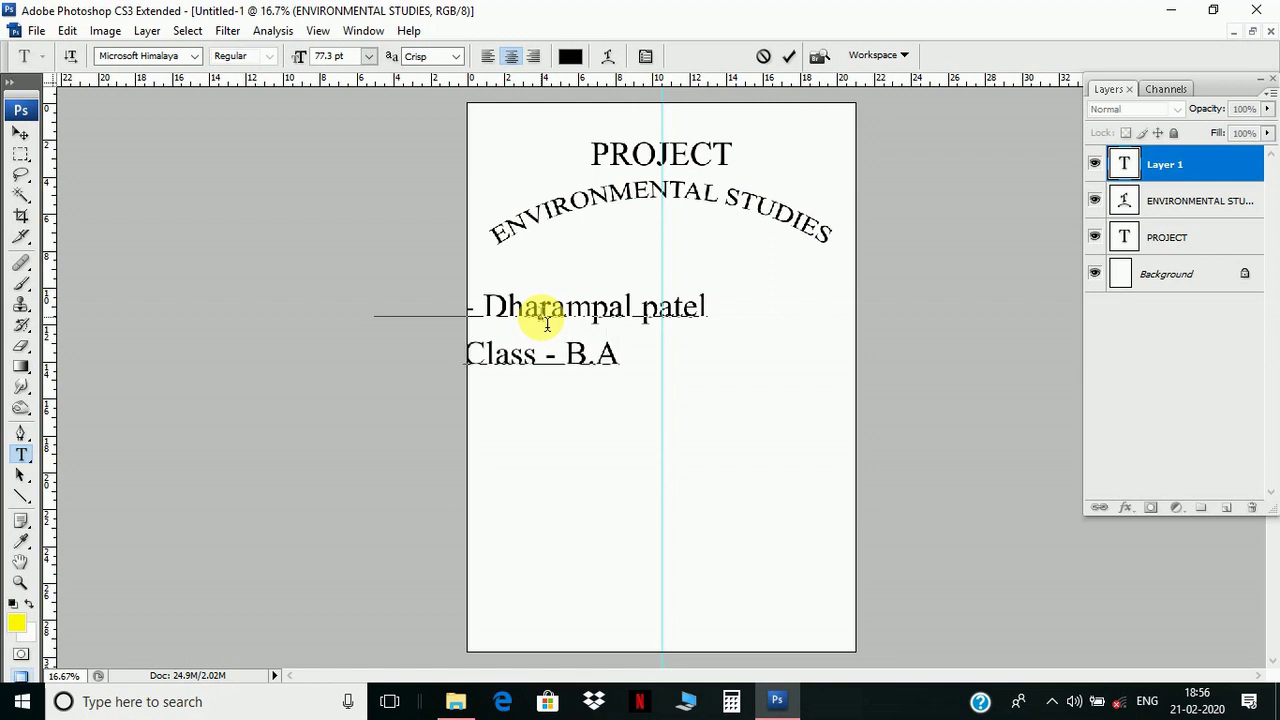
pyautogui.write('.')
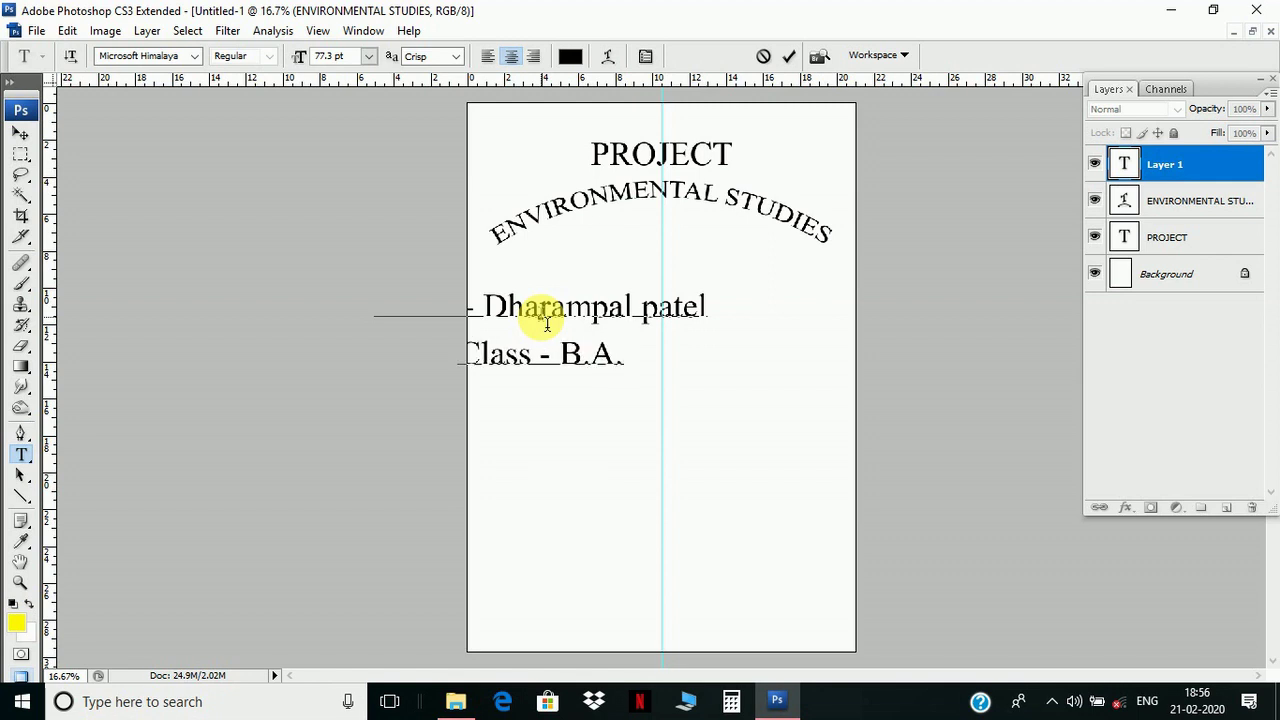
pyautogui.write(' 1st')
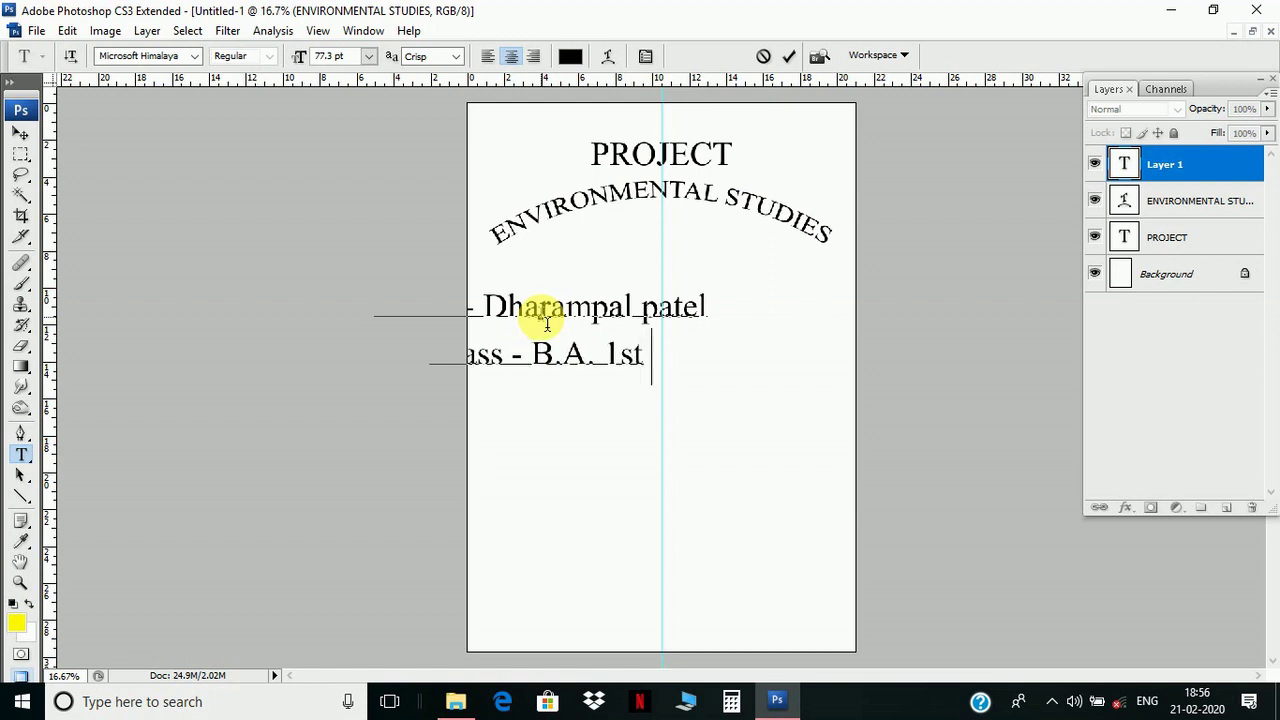
pyautogui.write(' ye')
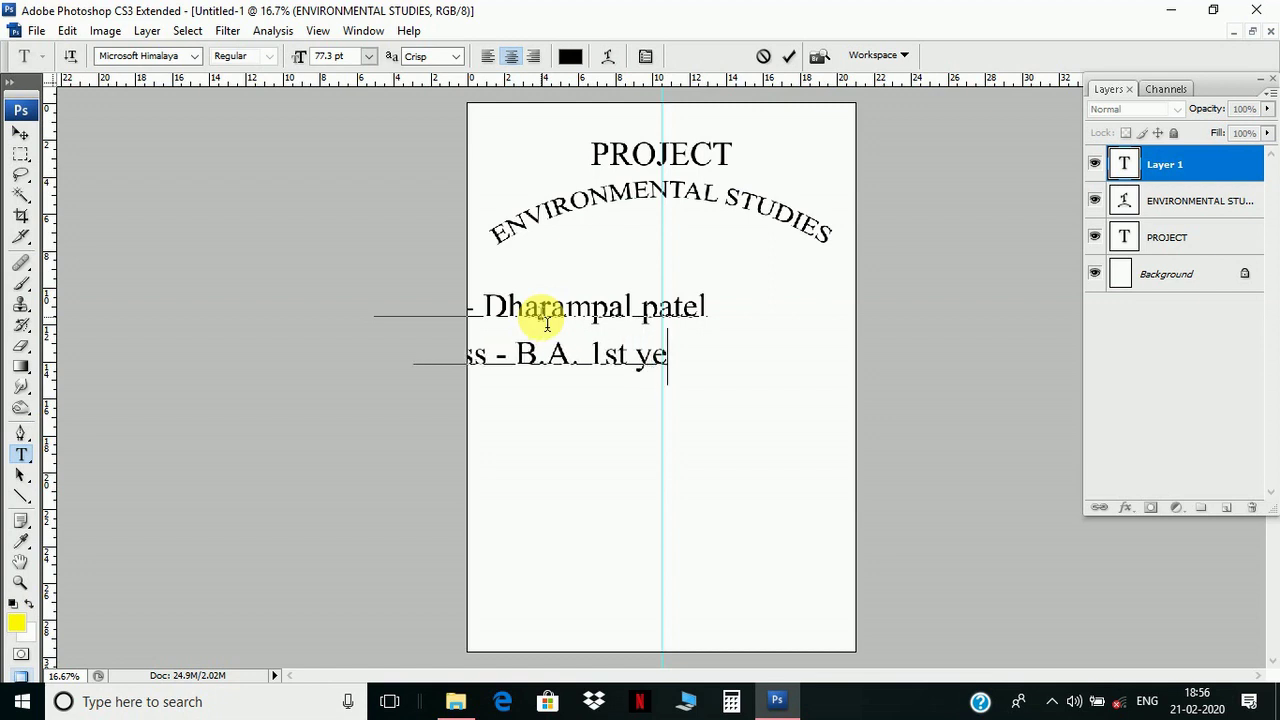
pyautogui.write('ar')
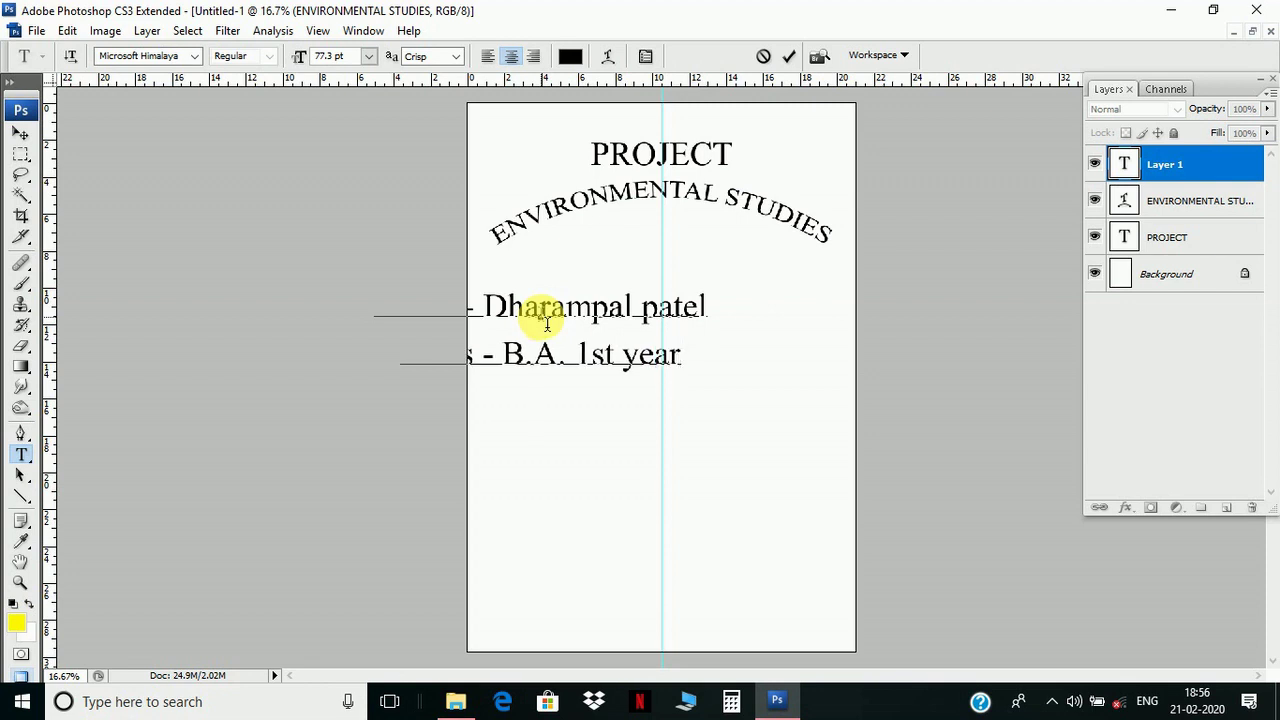
pyautogui.press('Return')
pyautogui.write('Subje')
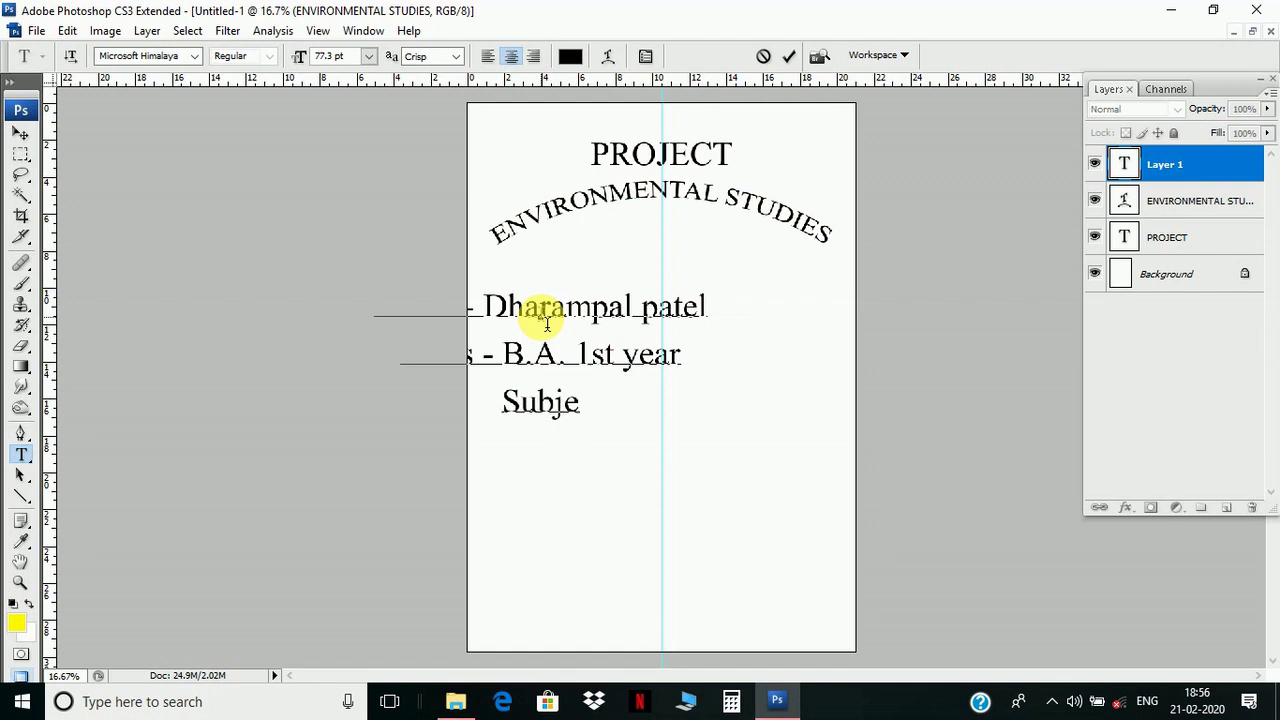
pyautogui.write('ct')
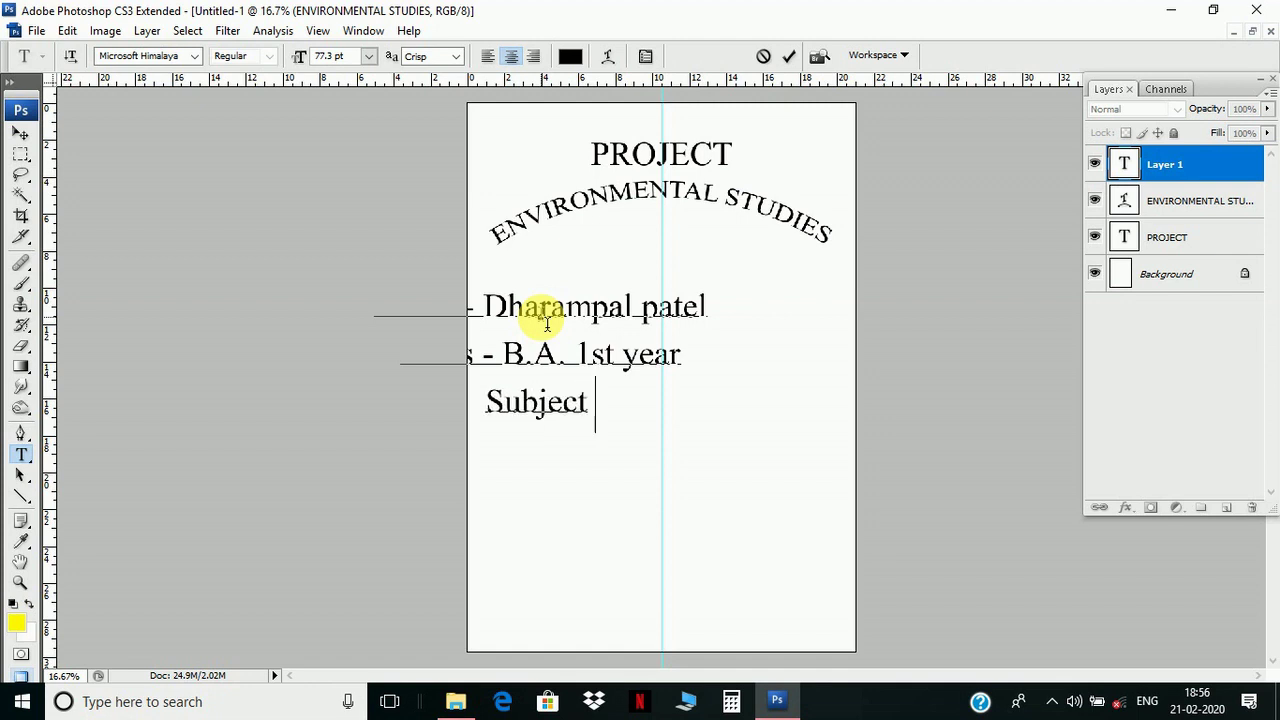
pyautogui.write(' - ')
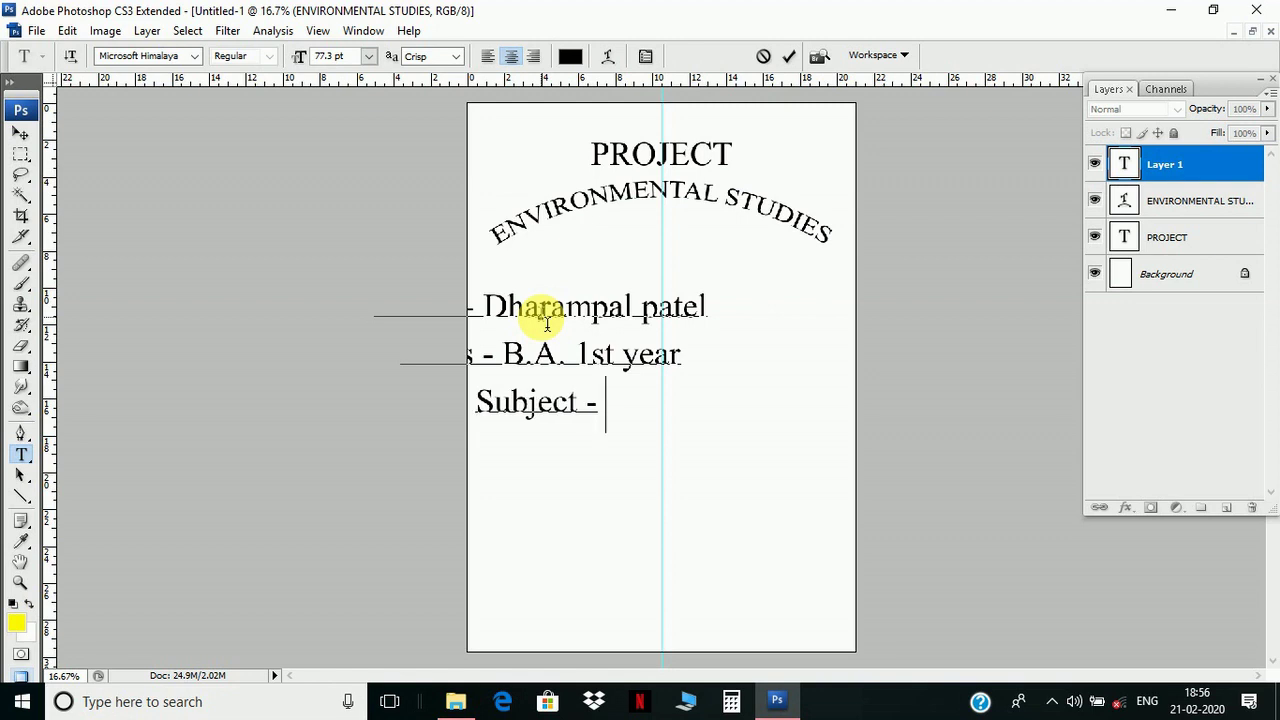
pyautogui.write('En')
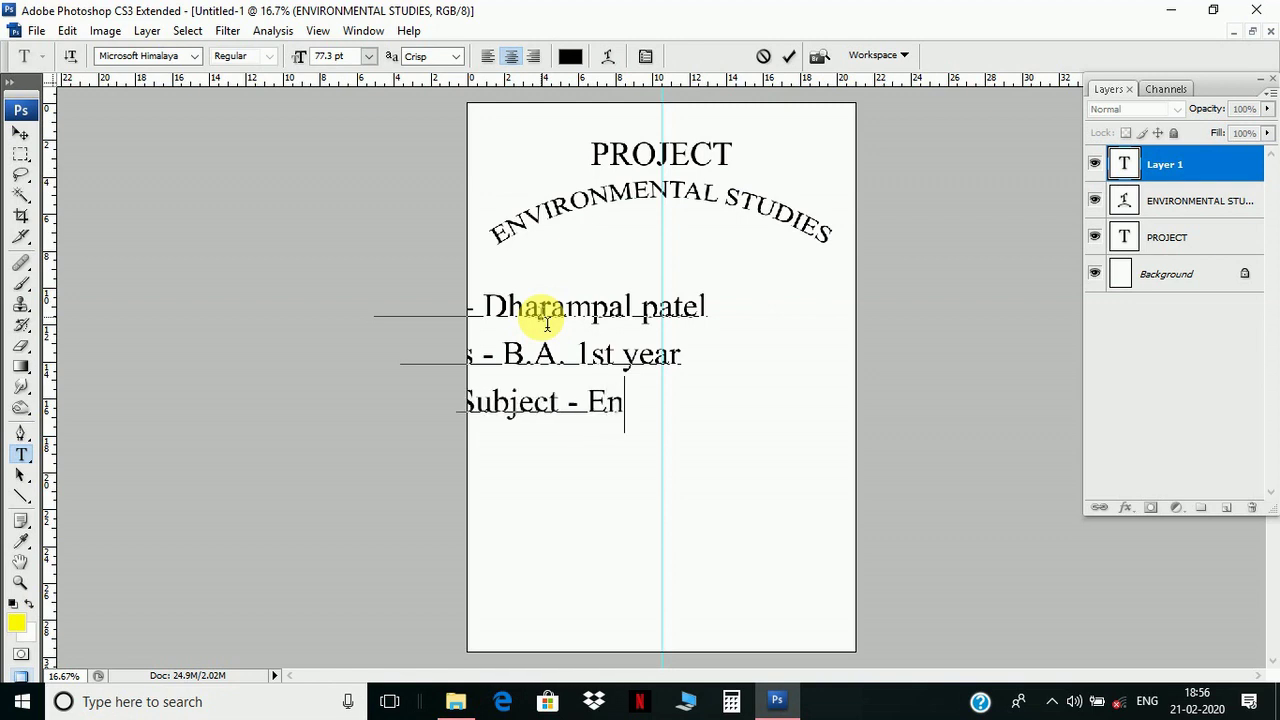
pyautogui.write('vi')
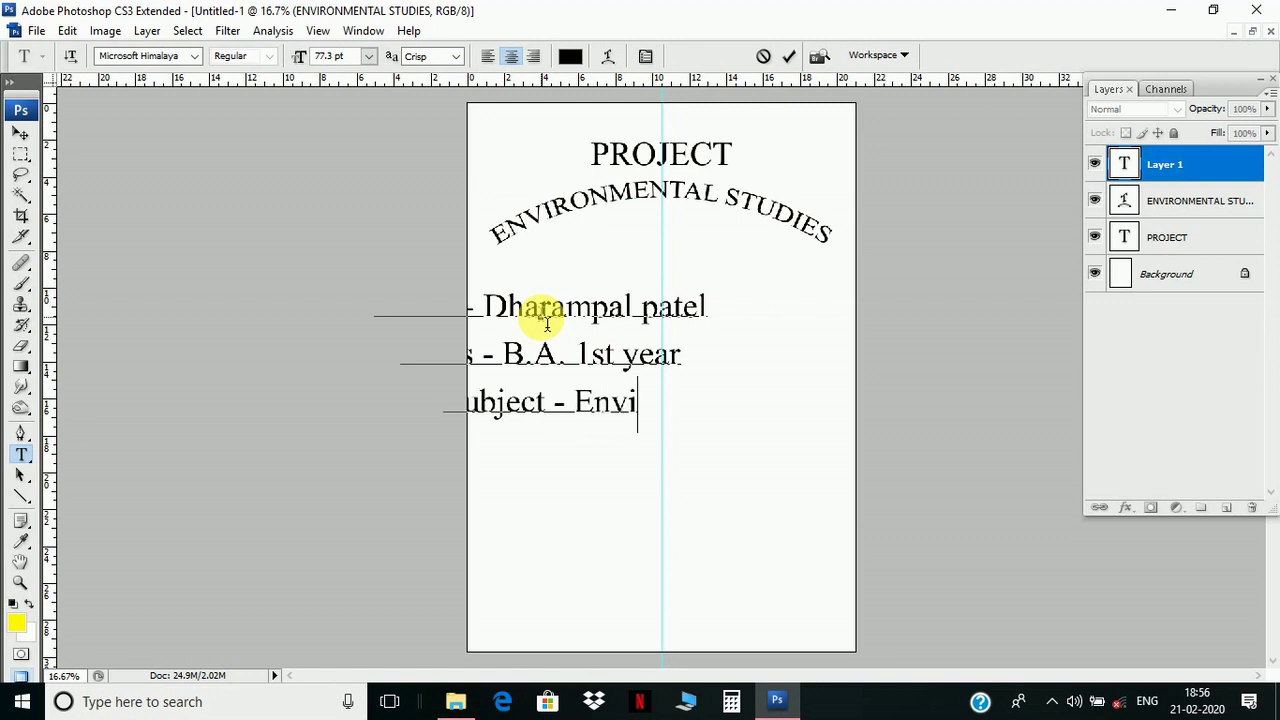
pyautogui.write('ron')
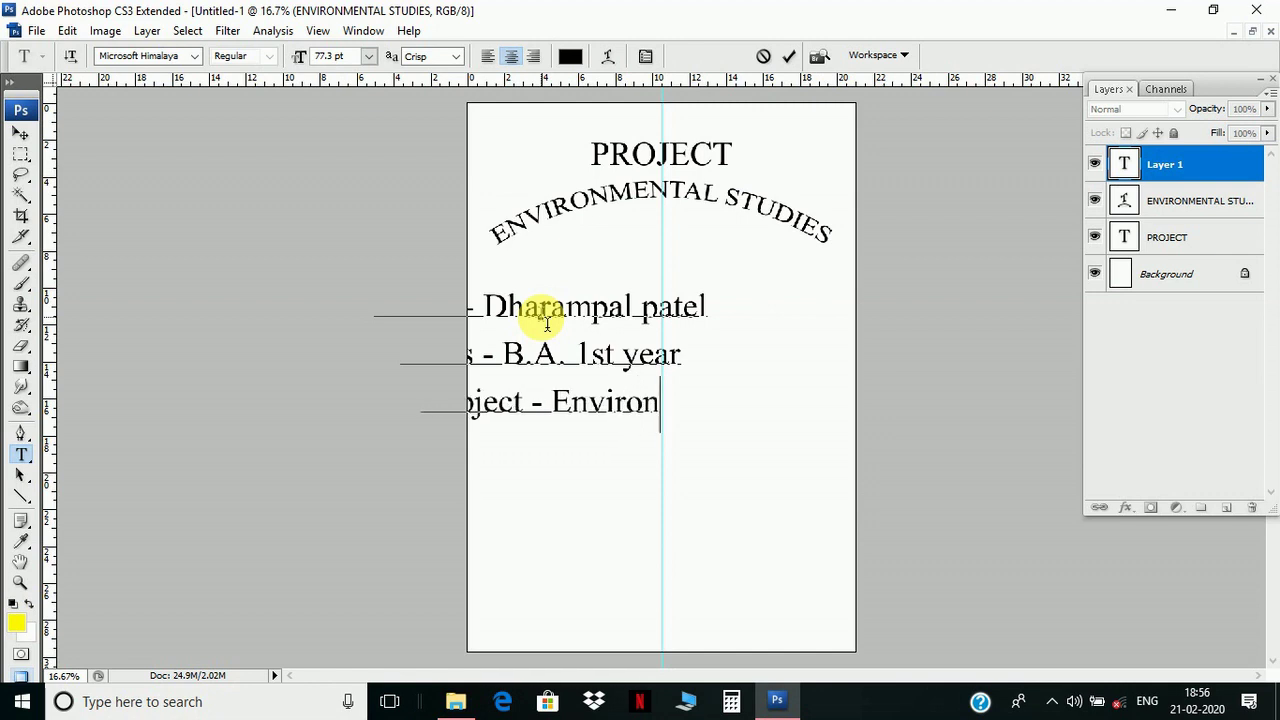
pyautogui.write('ment')
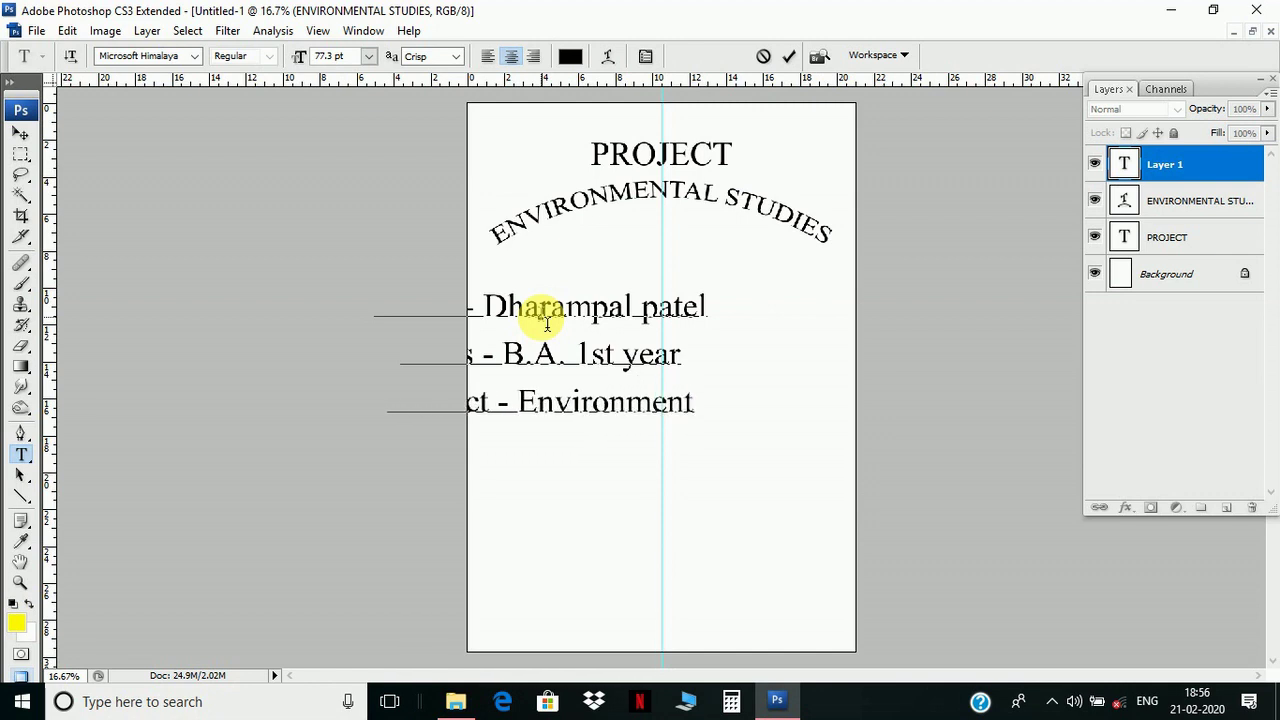
pyautogui.write('al')
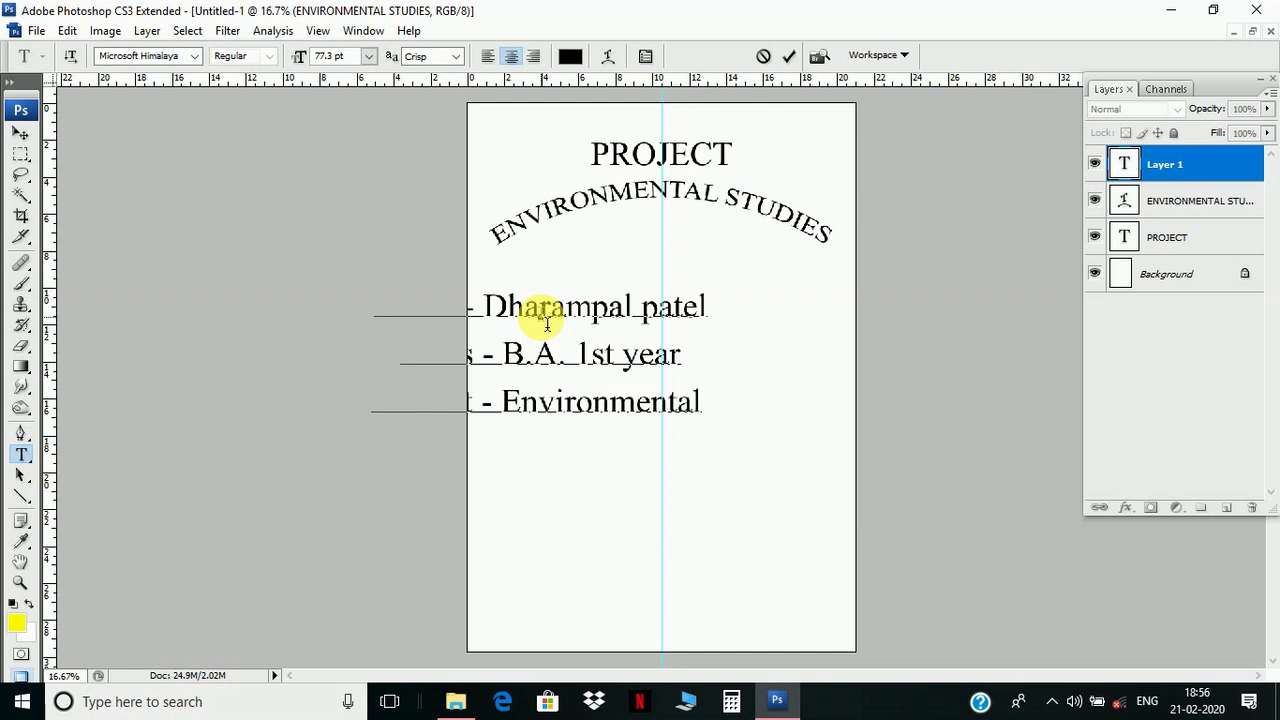
pyautogui.write(' prac')
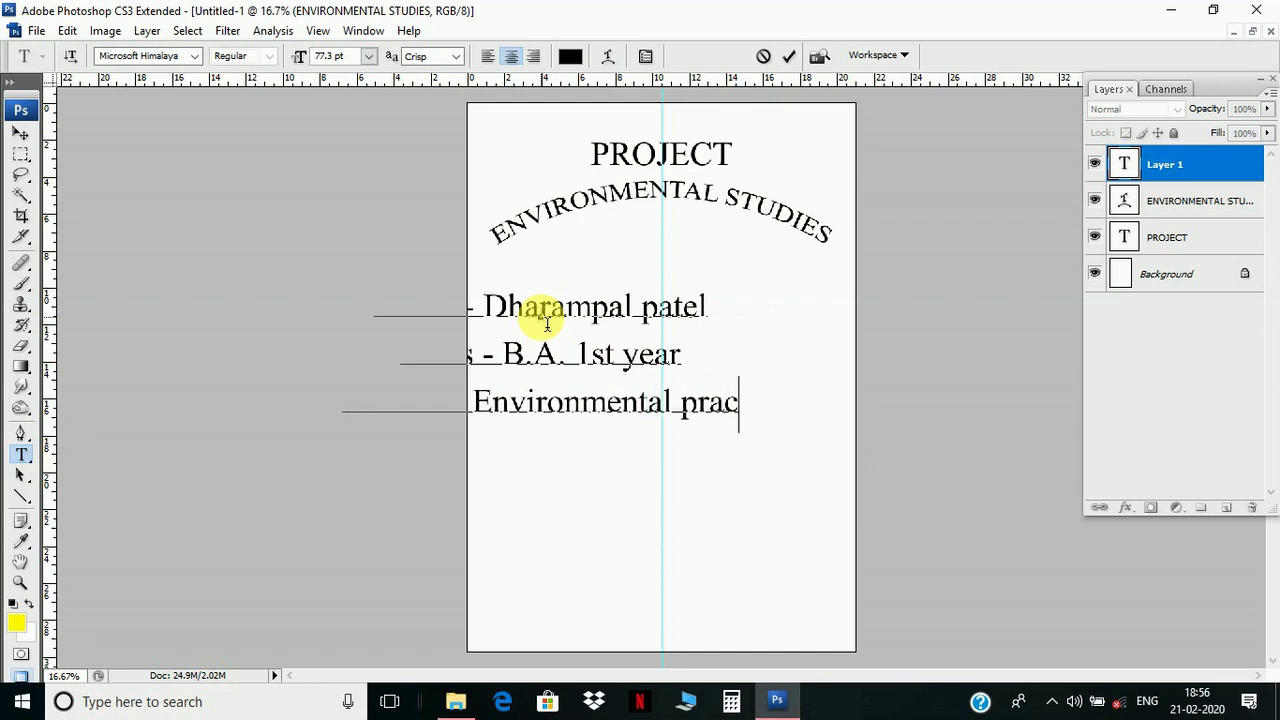
pyautogui.write('tic')
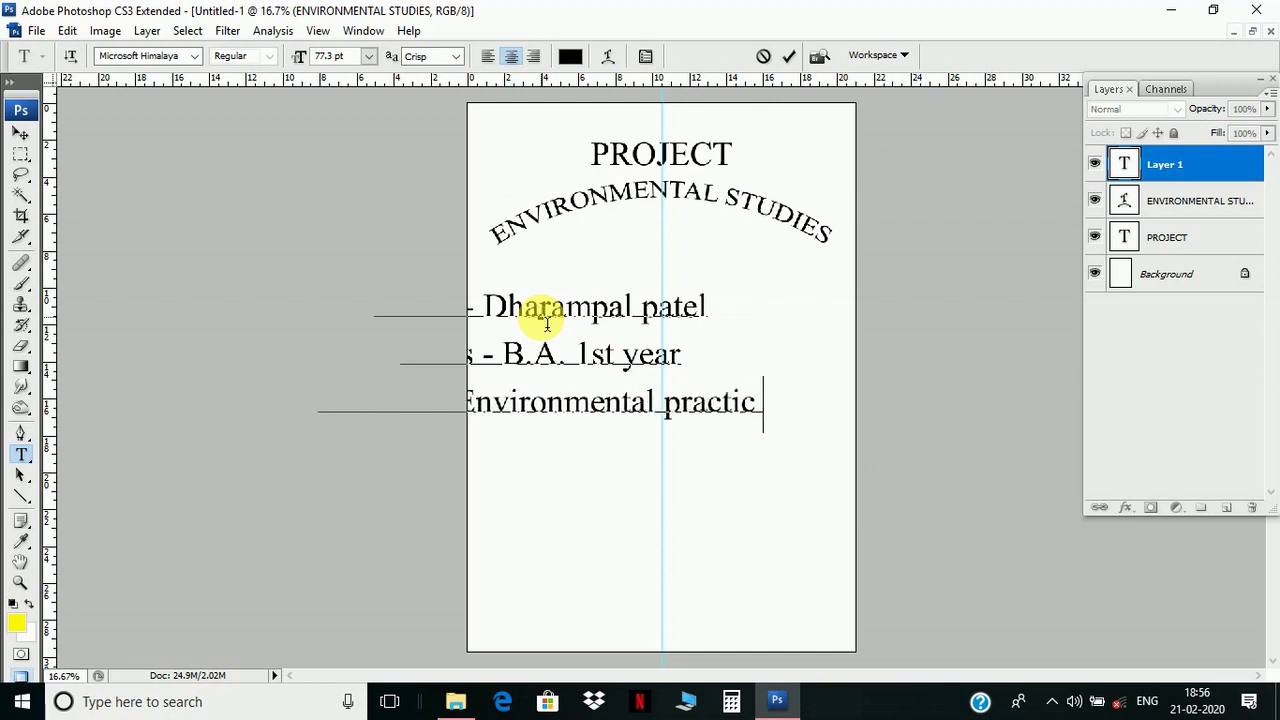
pyautogui.write('al')
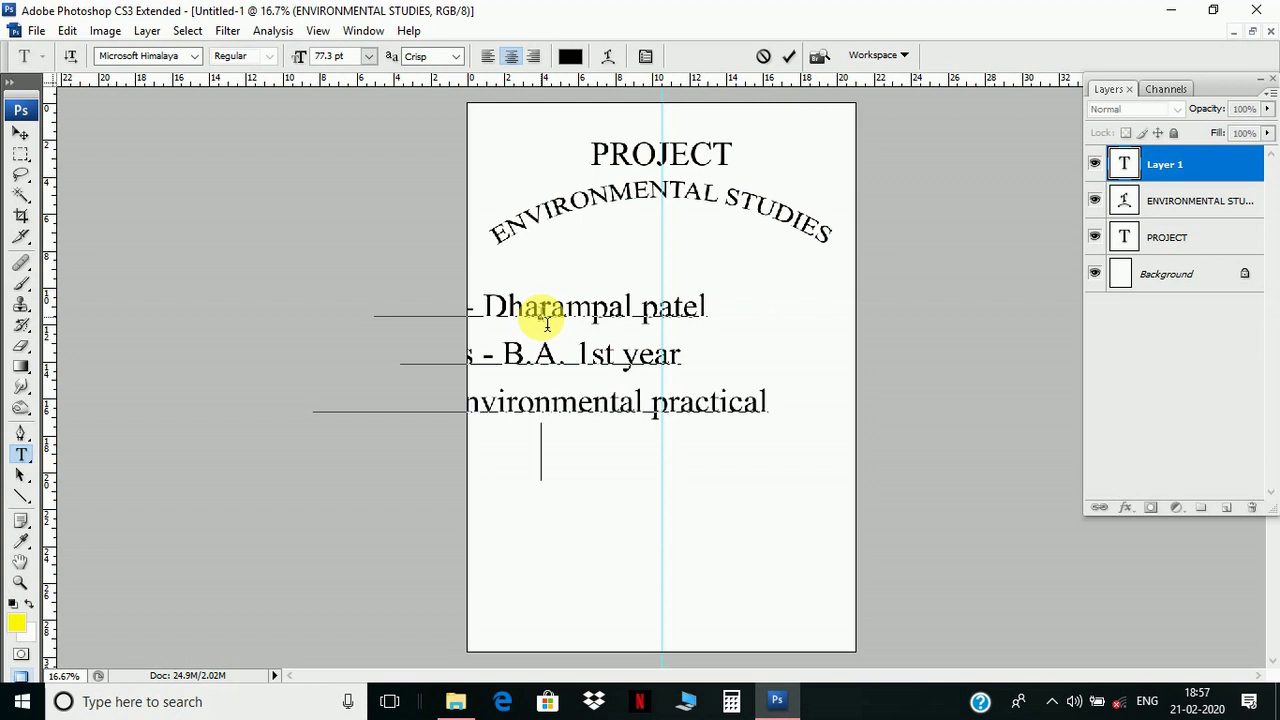
pyautogui.write('S')
pyautogui.press('BackSpace')
pyautogui.write('Collage - ')
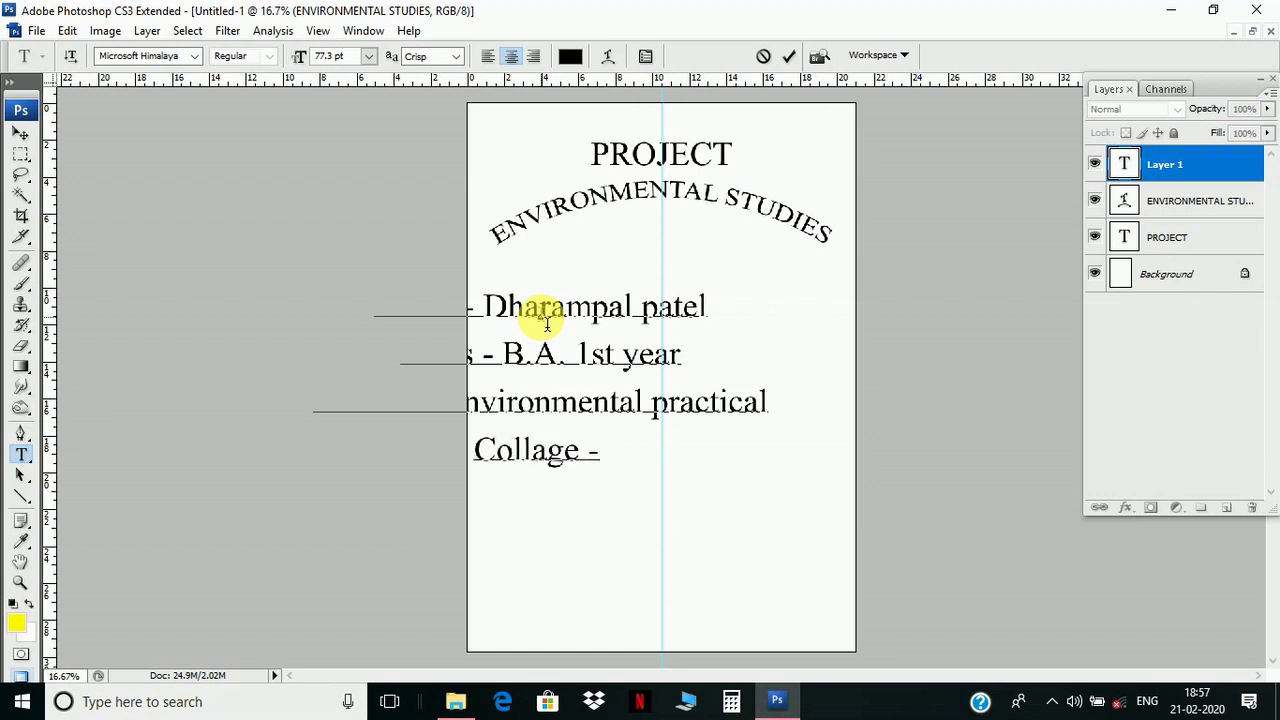
pyautogui.write('N')
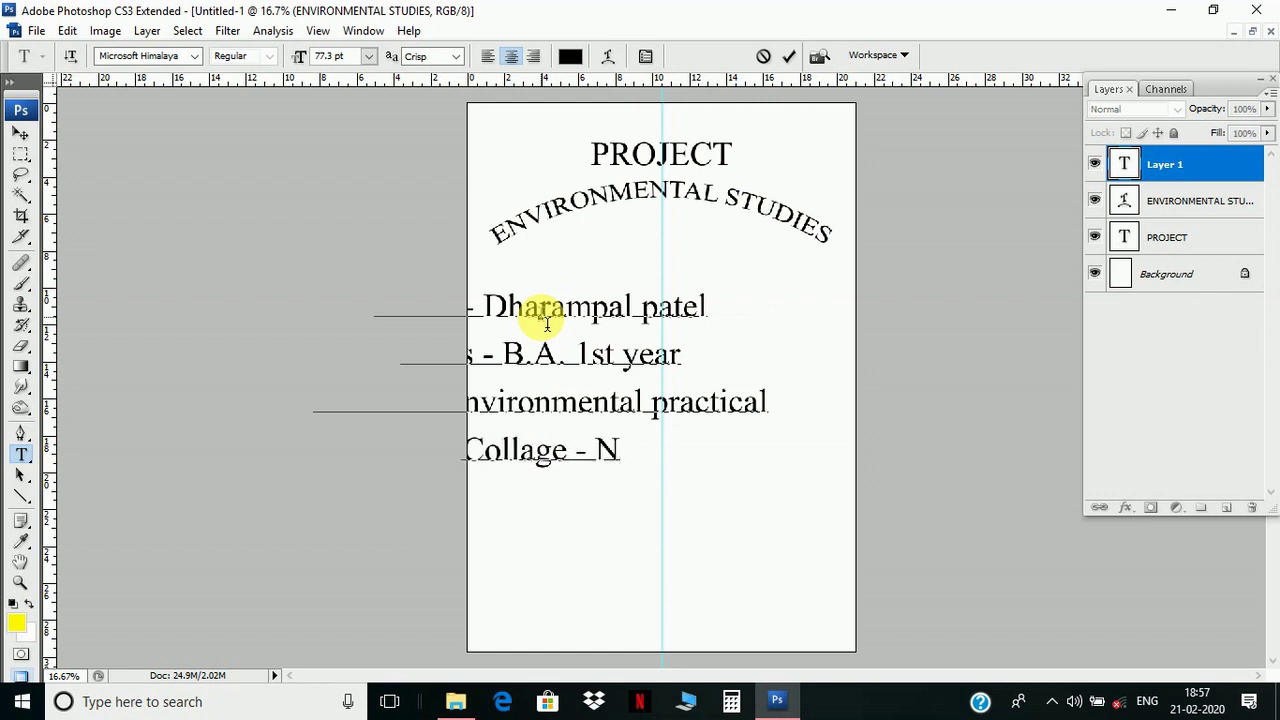
pyautogui.write('aveen')
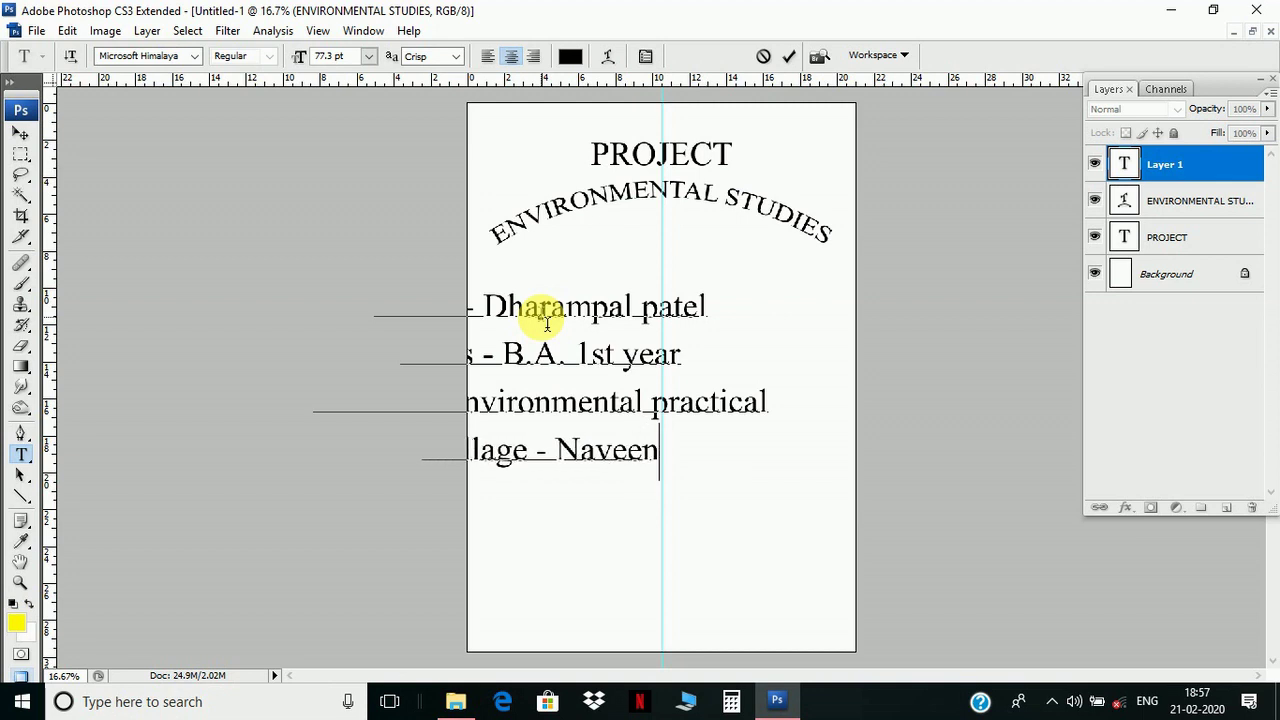
pyautogui.write(' co')
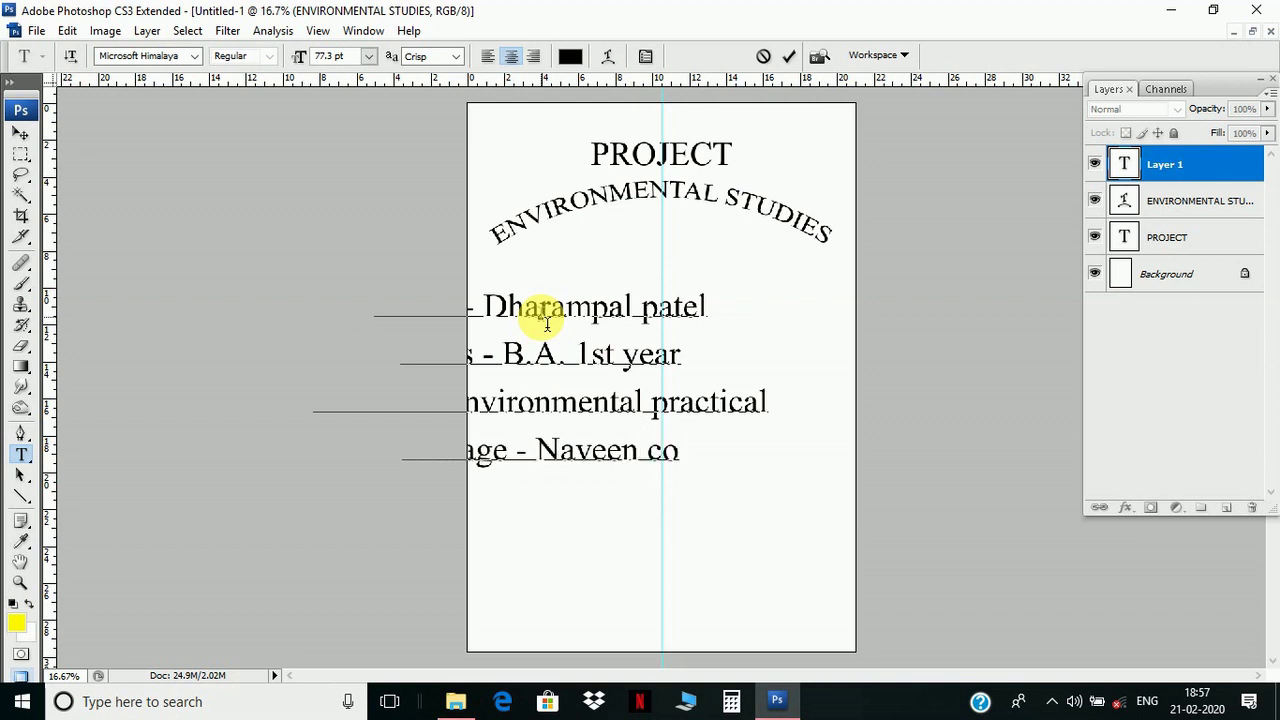
pyautogui.write('lla')
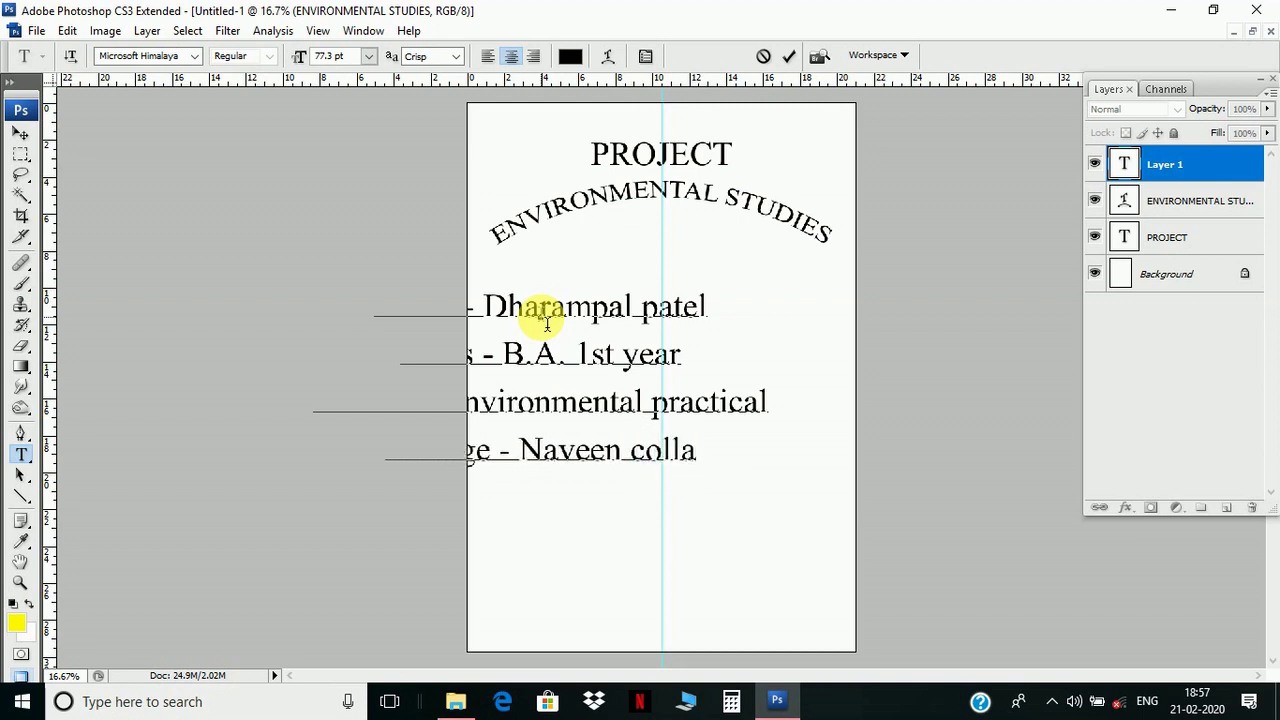
pyautogui.write('ge ')
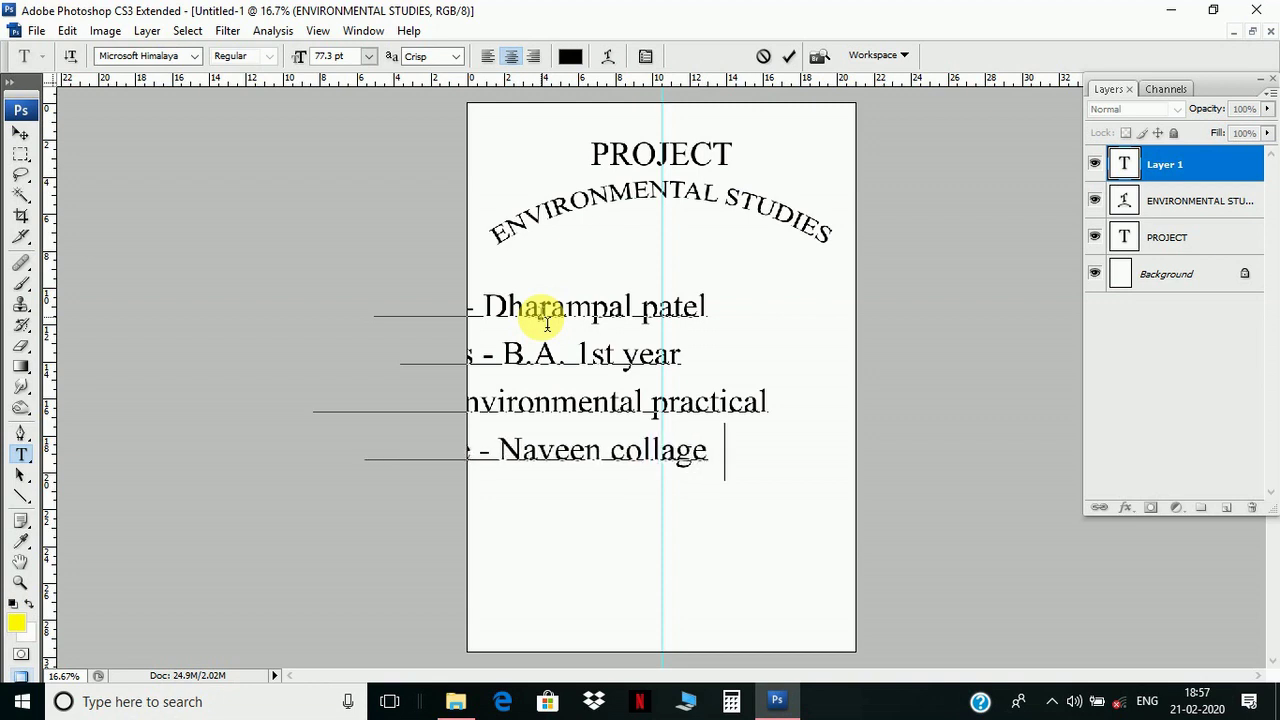
pyautogui.write('bara')
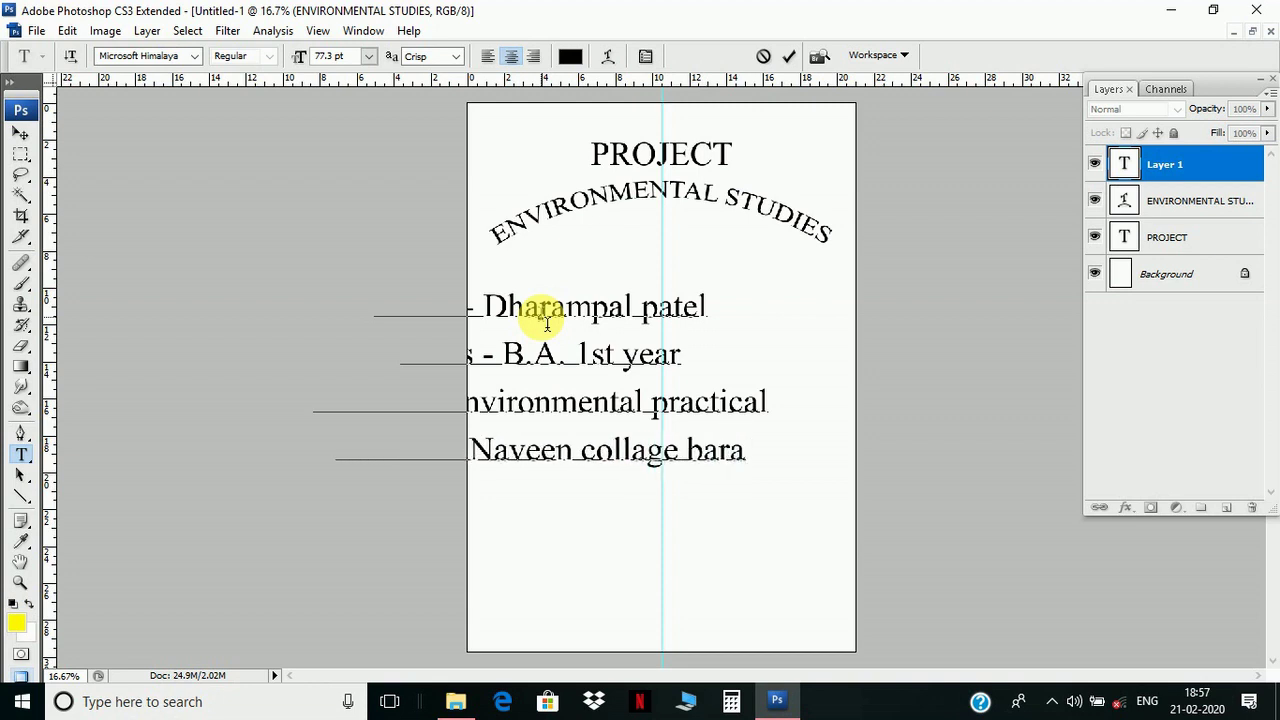
pyautogui.write('mkela')
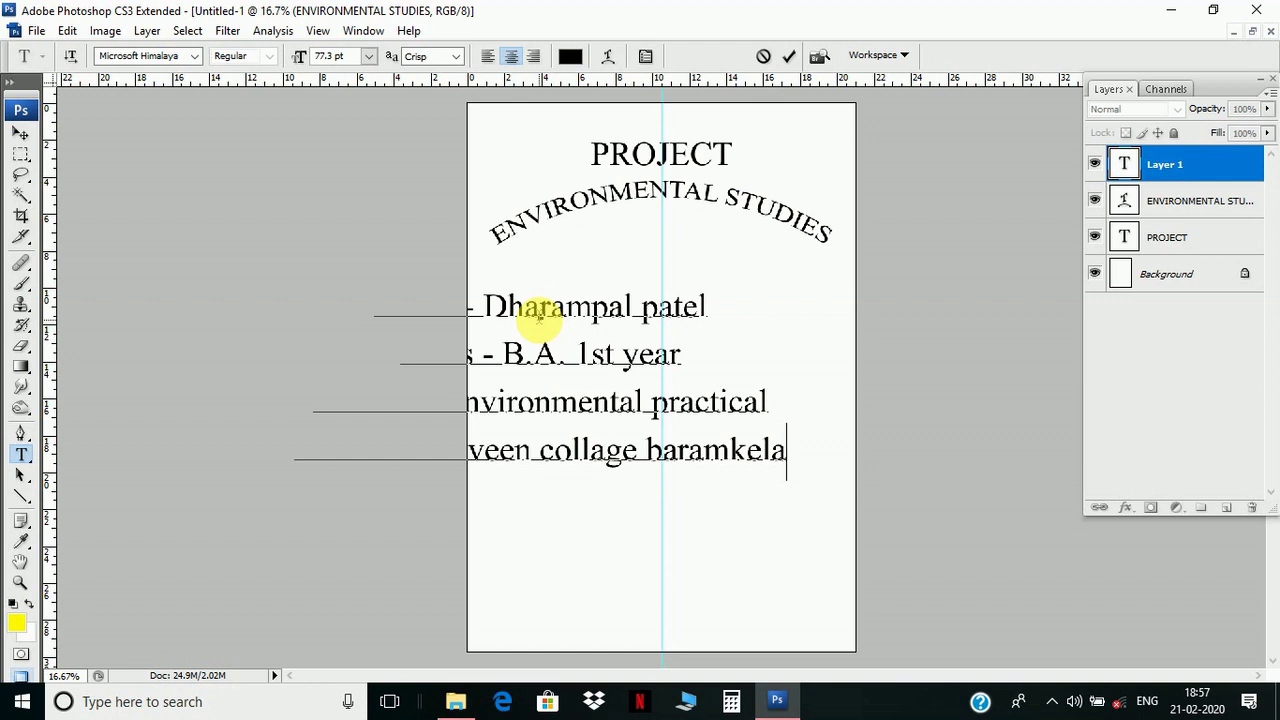
# - Drag the details text block right toward the centre guide
pyautogui.click(24, 135)
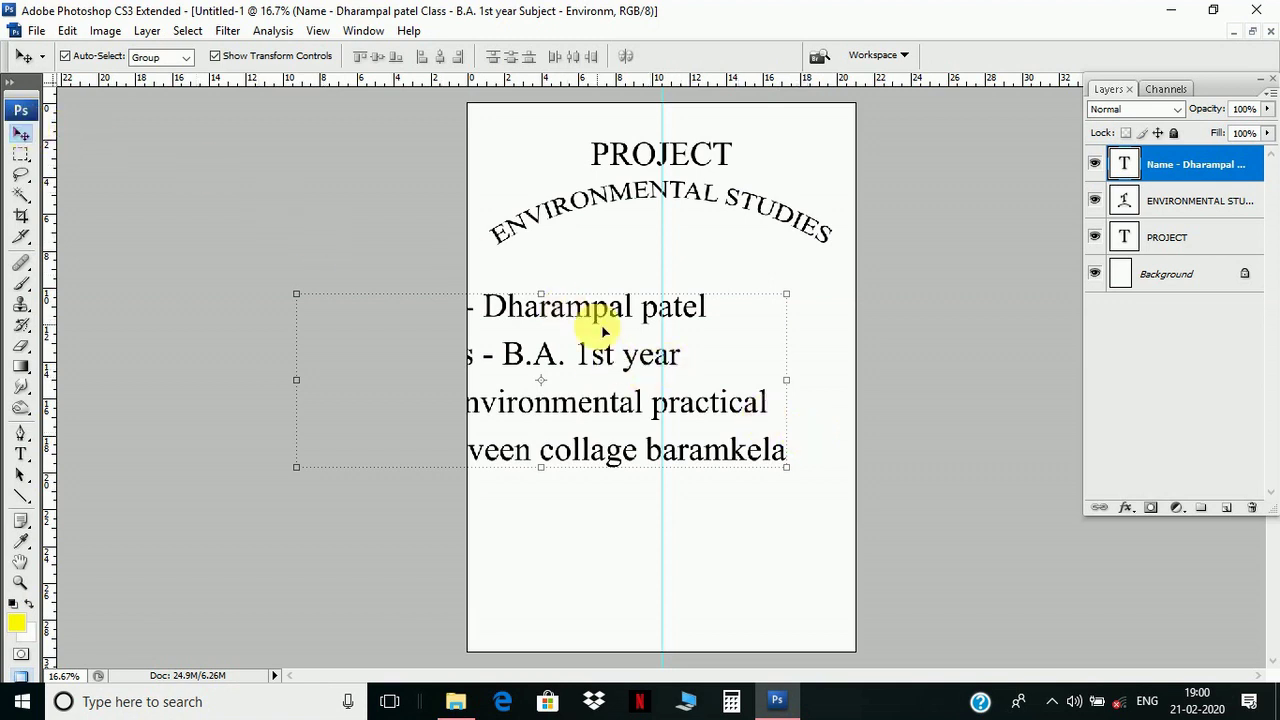
pyautogui.moveTo(584, 352); pyautogui.dragTo(679, 363)
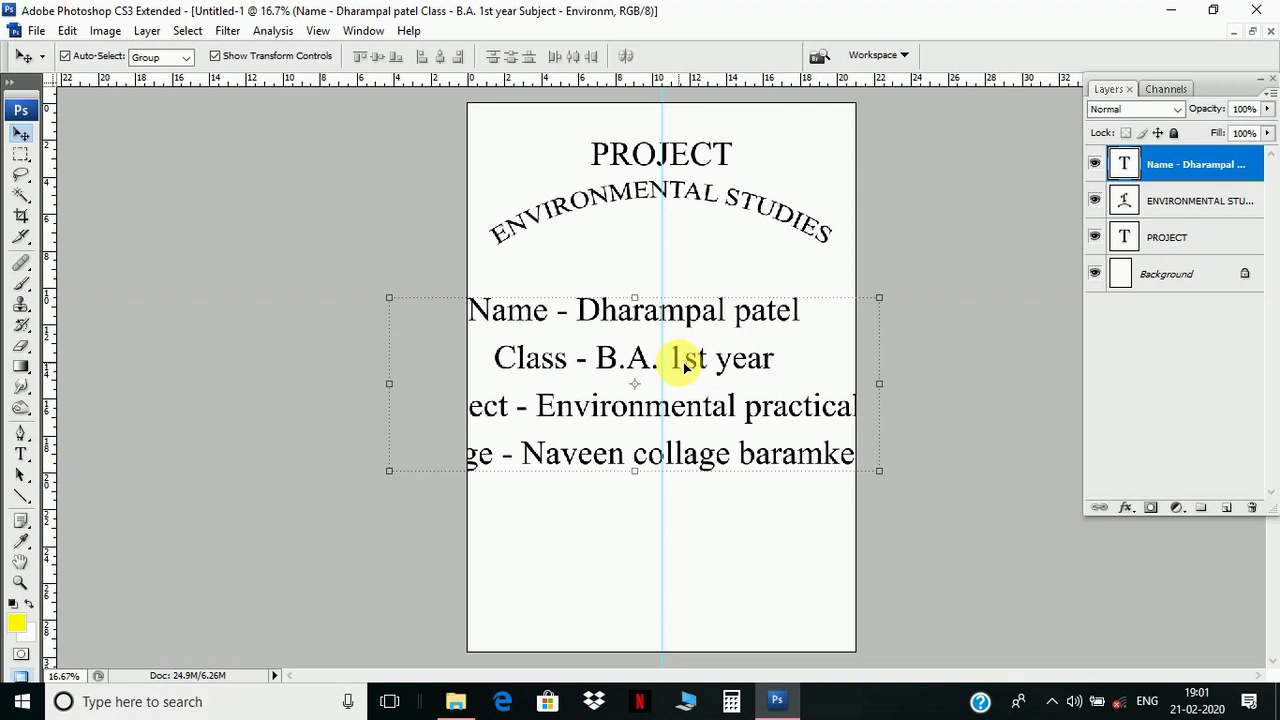
pyautogui.hotkey('ctrl', 't')
pyautogui.moveTo(686, 363); pyautogui.dragTo(708, 359)
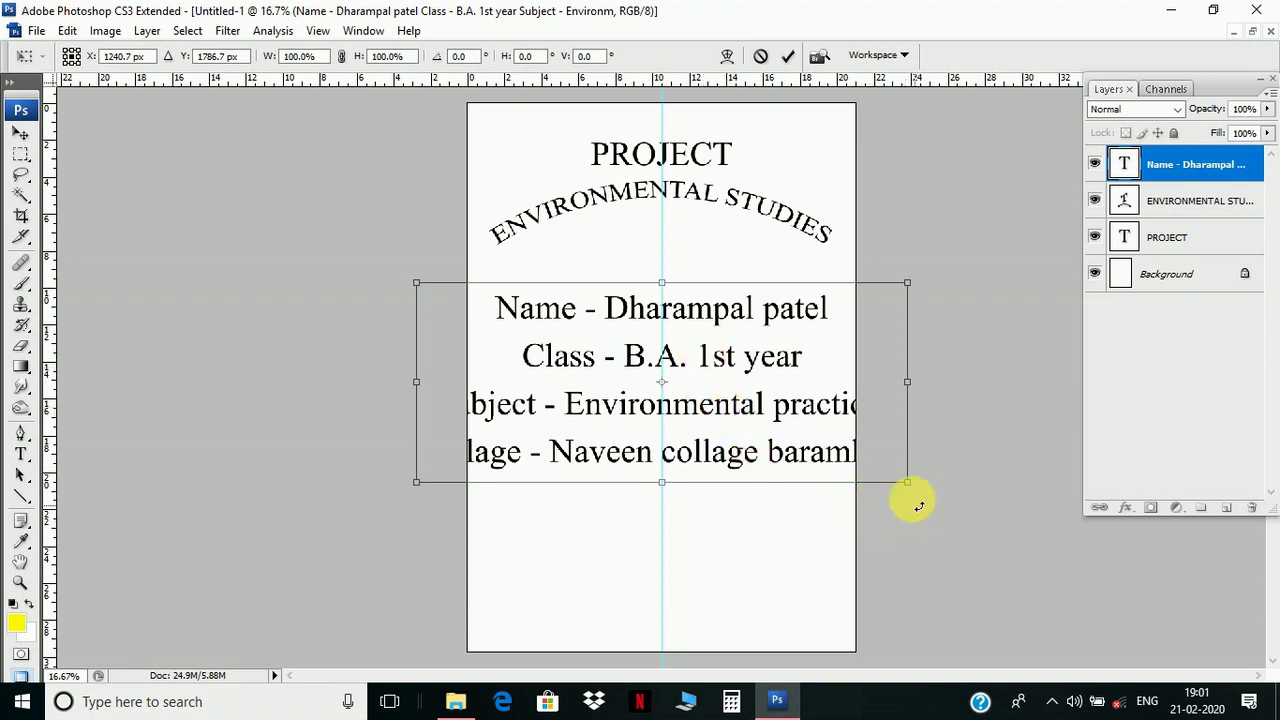
# - Scale the details block to 68.6% and centre it on the guide below the subtitle
pyautogui.moveTo(908, 485); pyautogui.dragTo(834, 423)
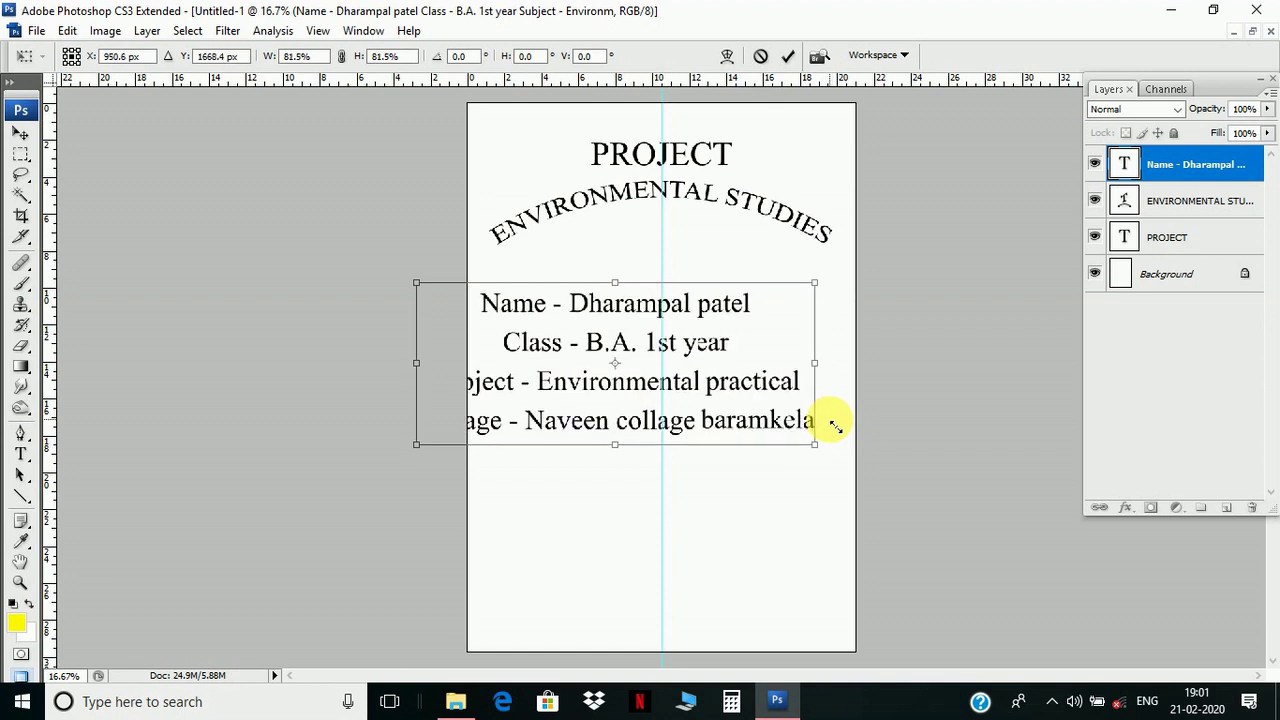
pyautogui.moveTo(737, 383); pyautogui.dragTo(779, 398)
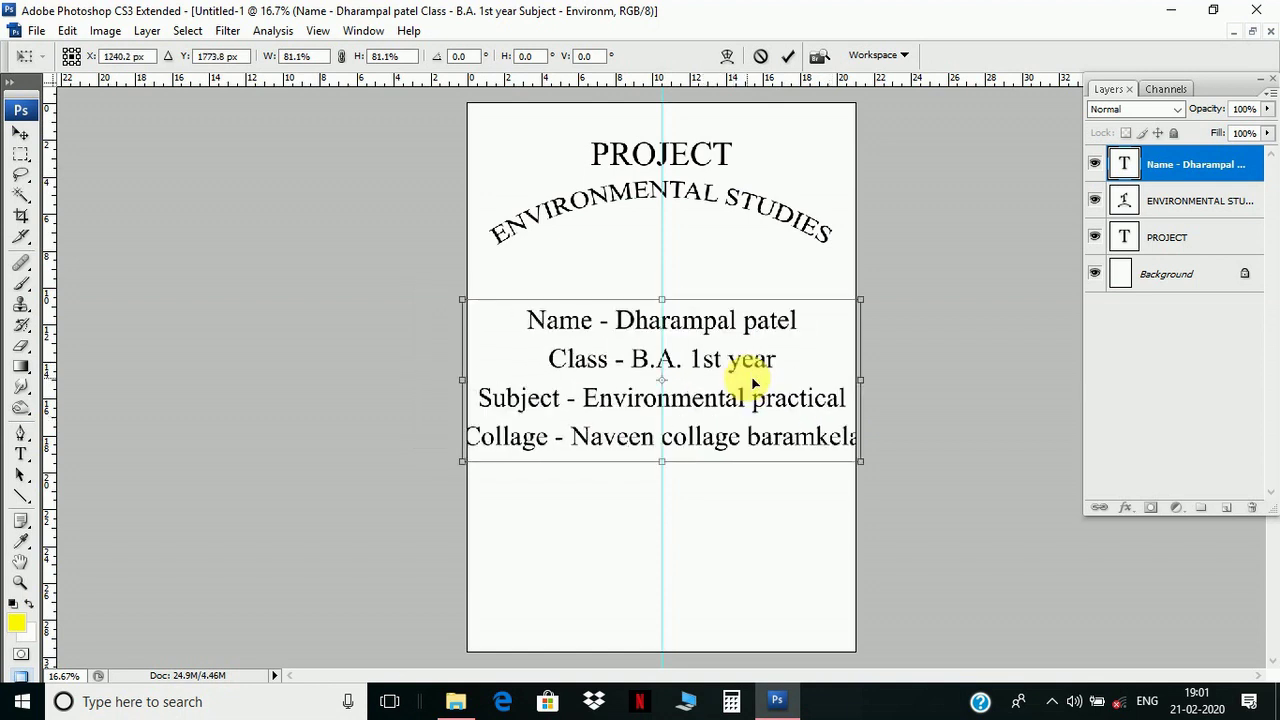
pyautogui.moveTo(851, 463); pyautogui.dragTo(793, 403)
pyautogui.moveTo(712, 352); pyautogui.dragTo(748, 361)
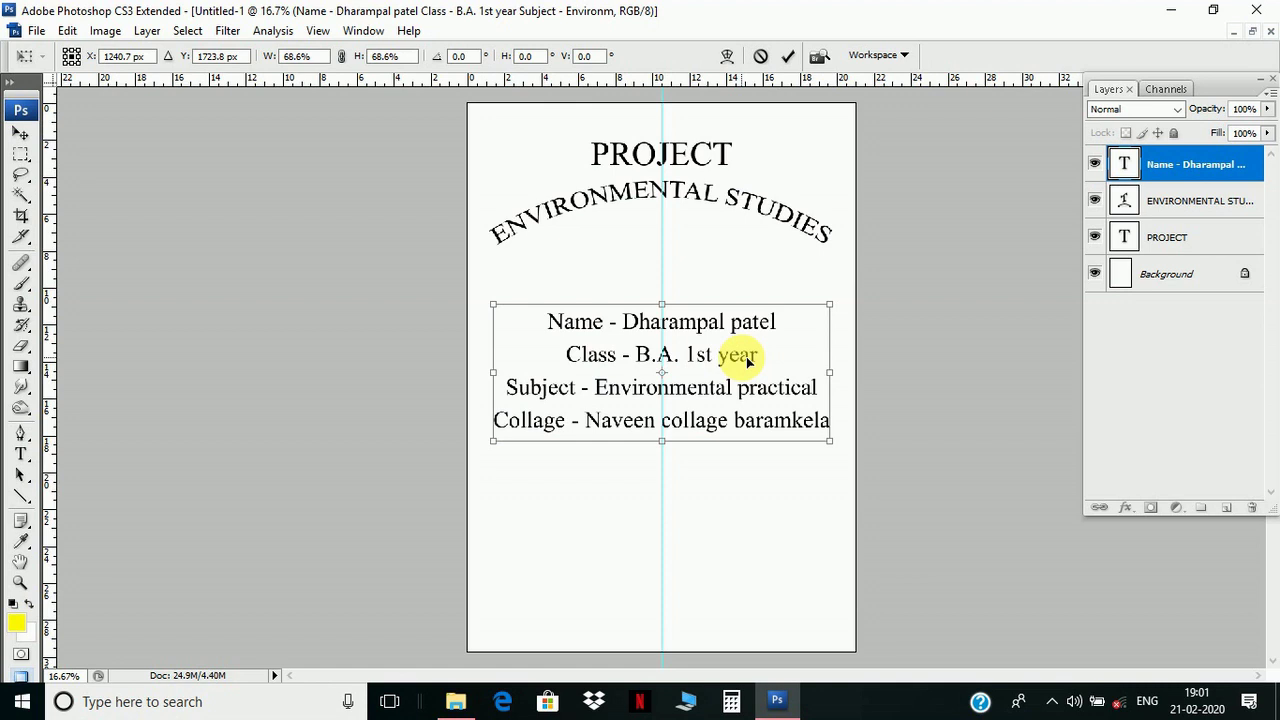
pyautogui.press('Return')
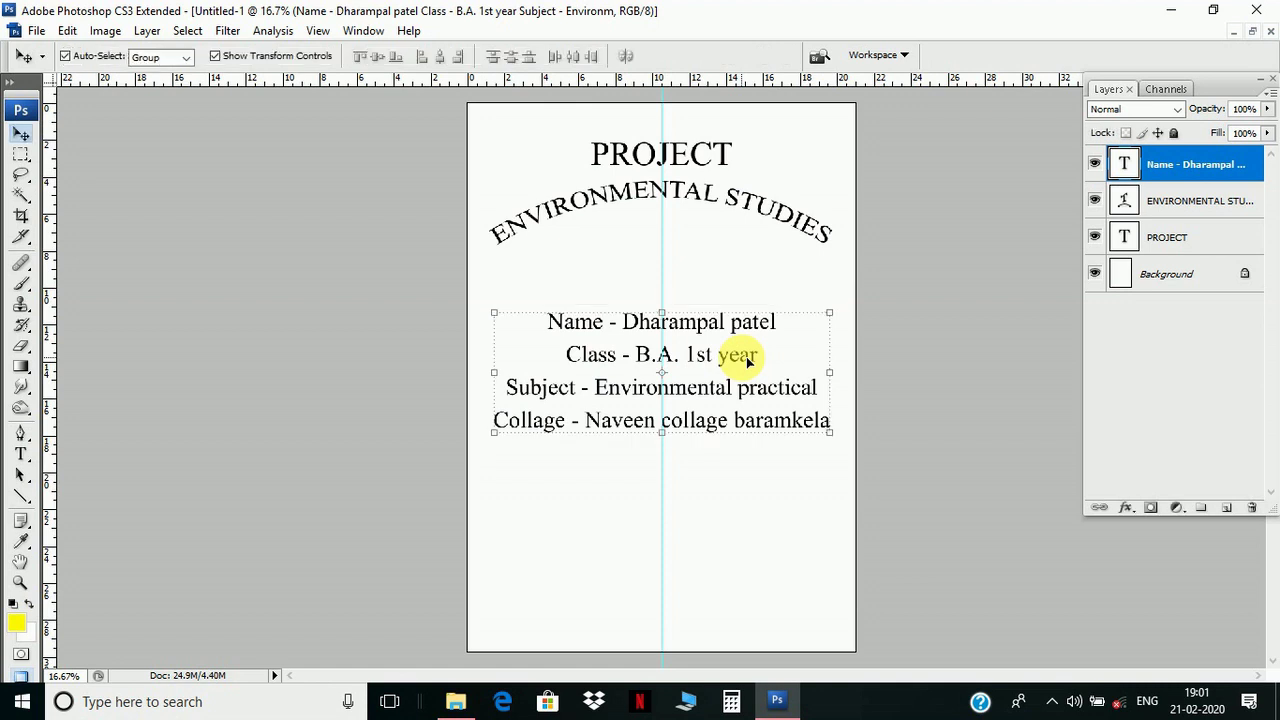
pyautogui.click(19, 455)
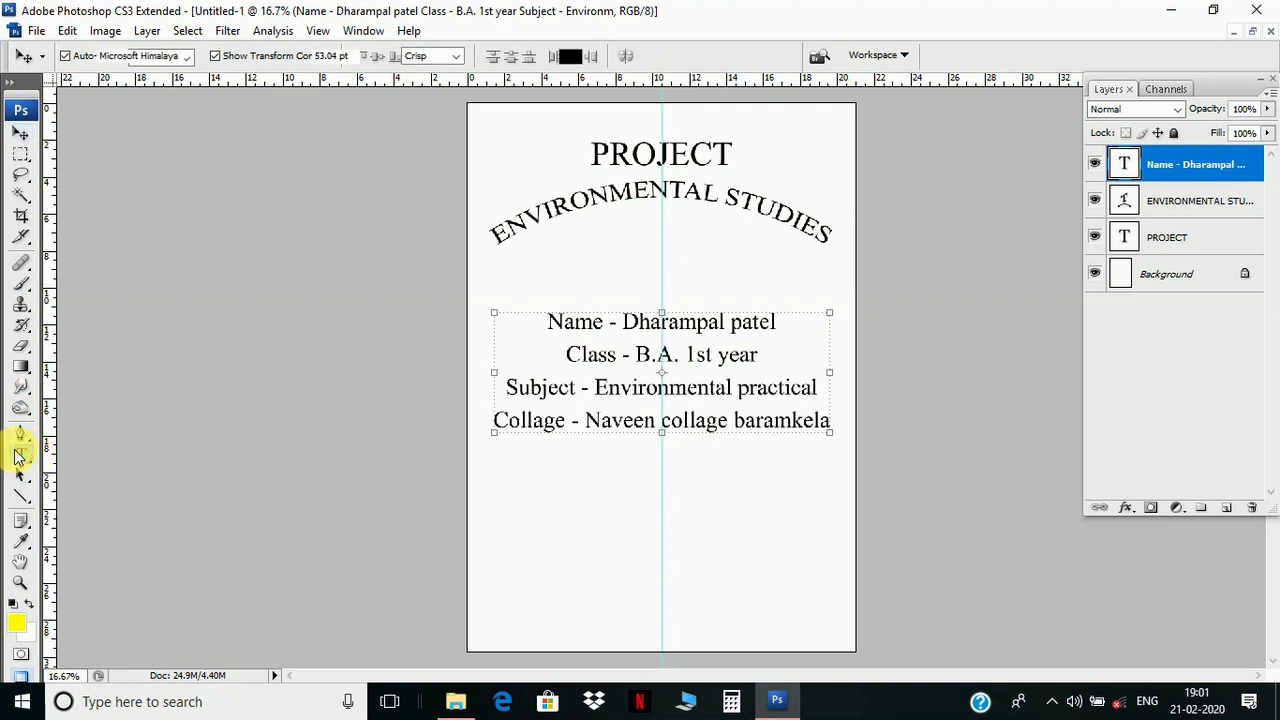
# - Type the line 'YEAR - 2019-20' in capitals below the college details
pyautogui.click(553, 493)
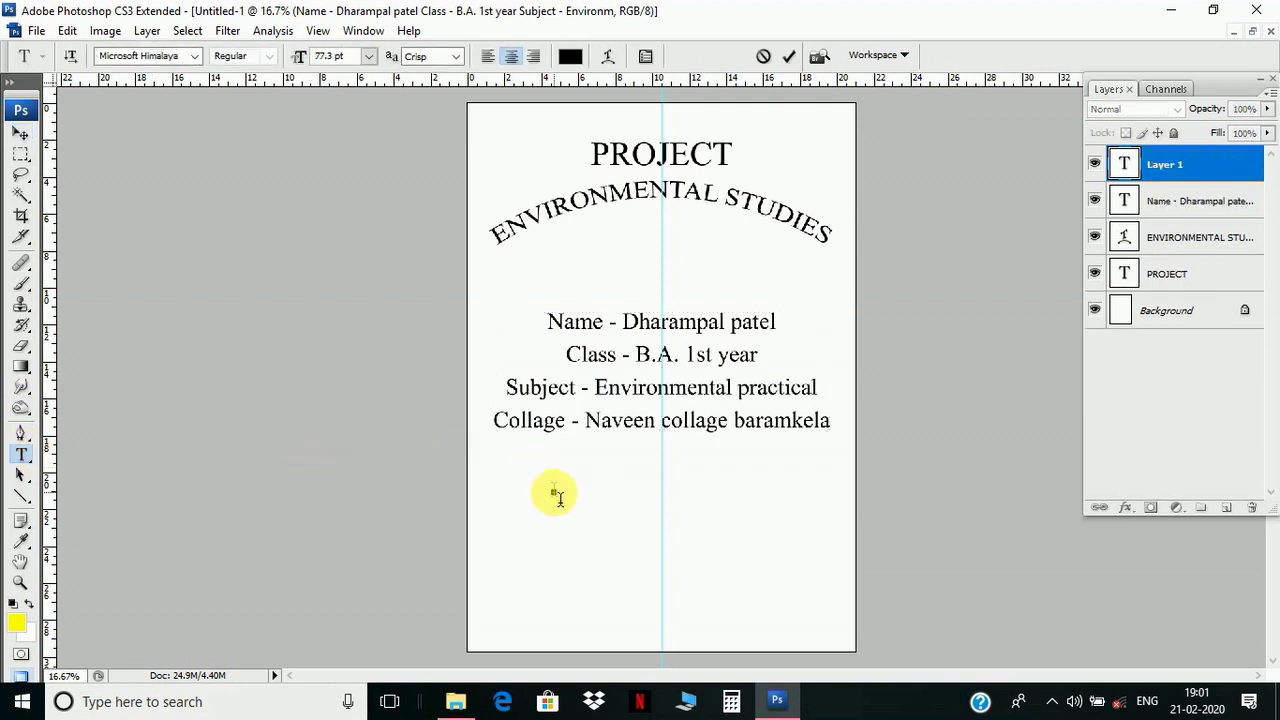
pyautogui.press('capslock')
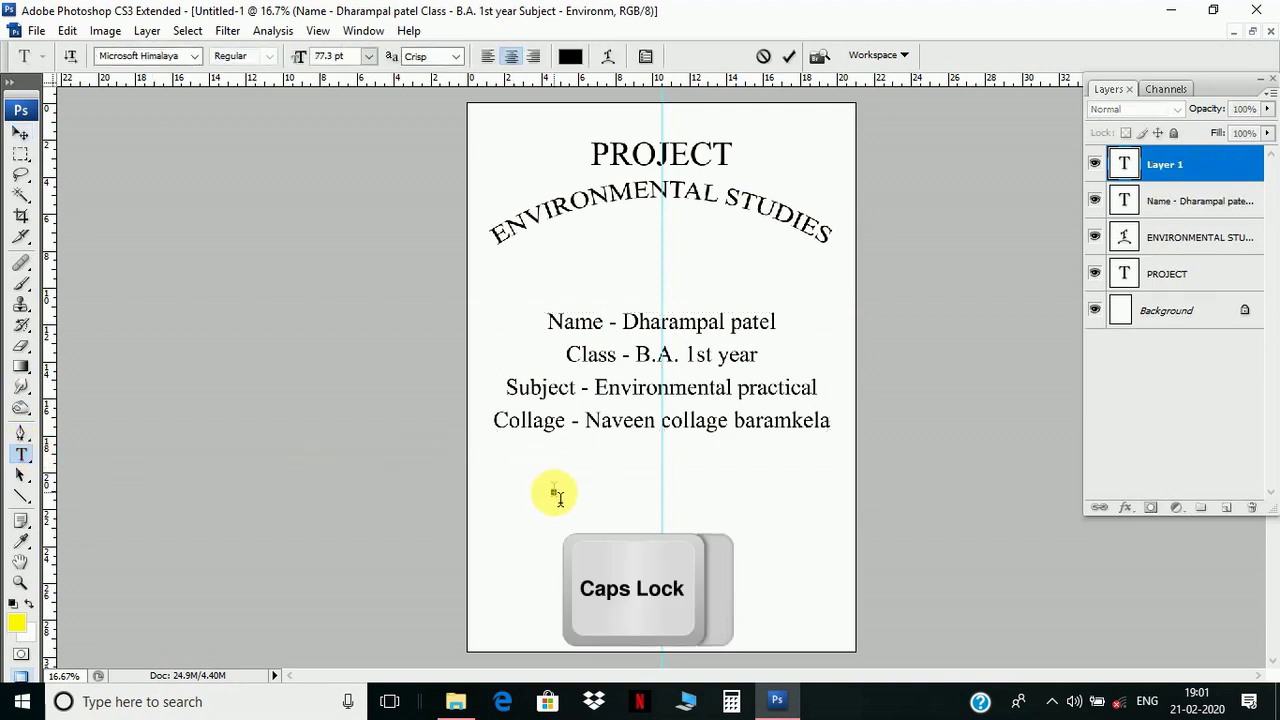
pyautogui.write('YEA')
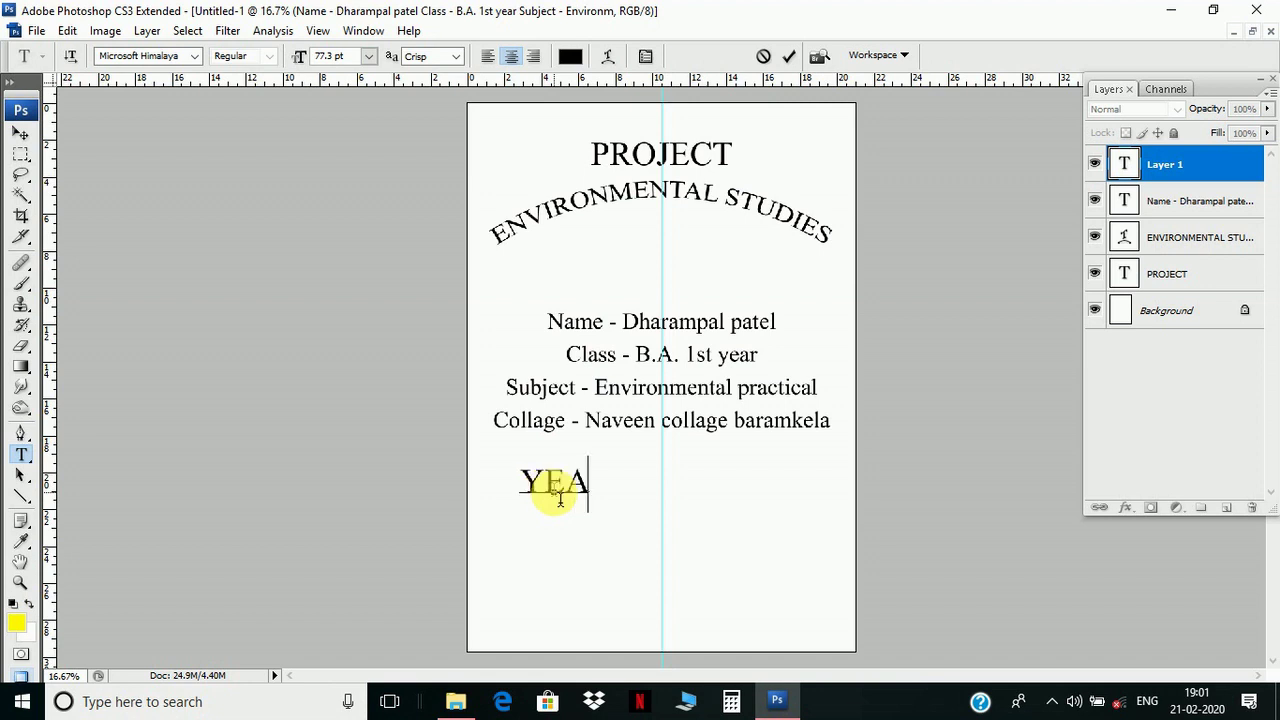
pyautogui.write('R -')
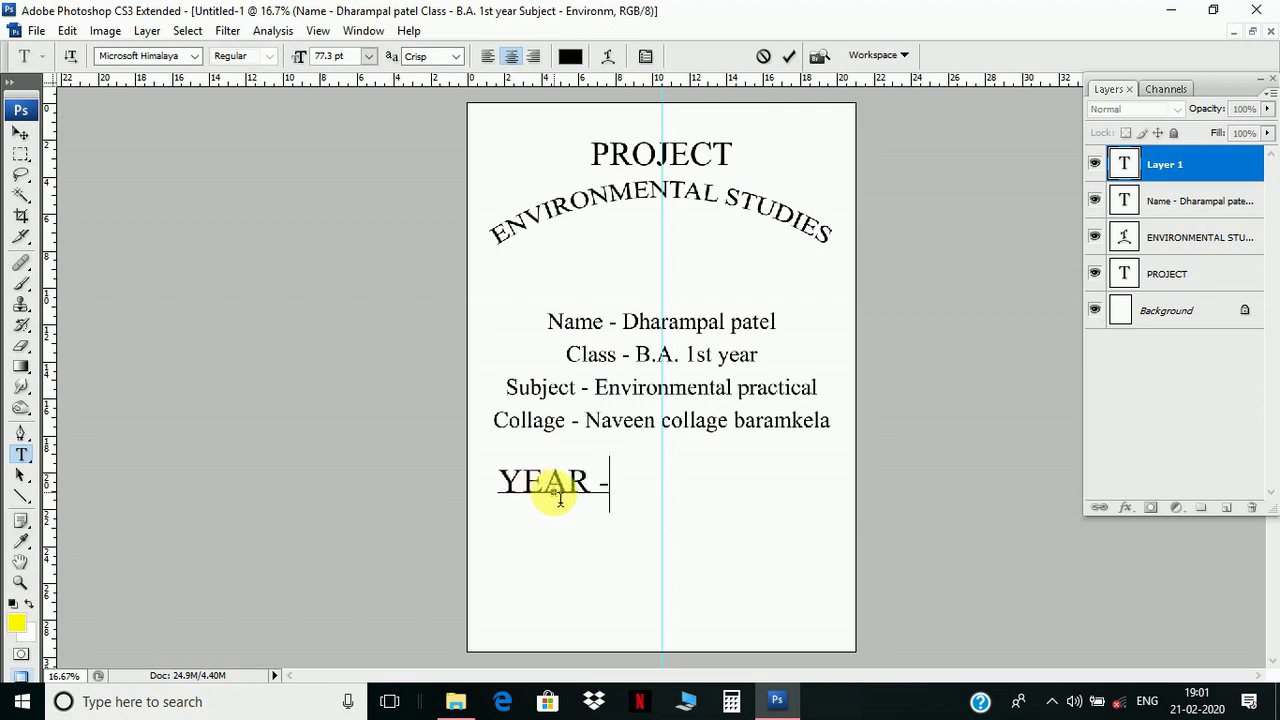
pyautogui.write(' 20')
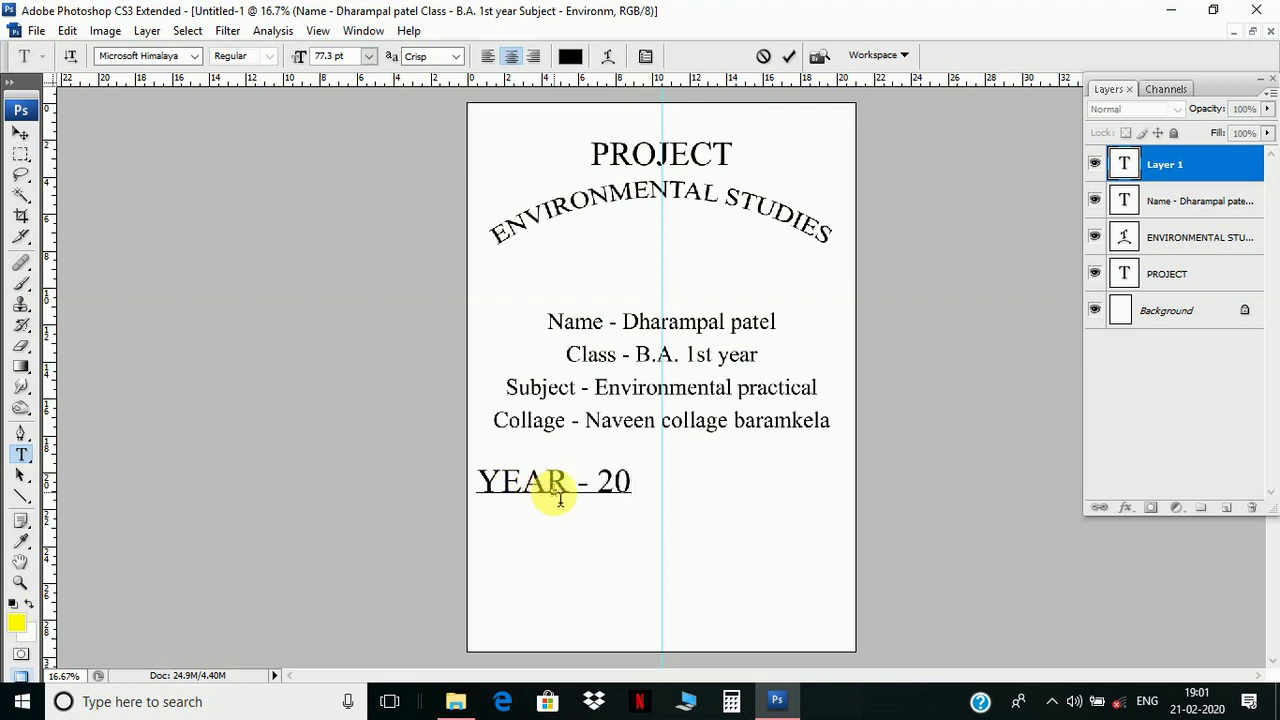
pyautogui.write('19')
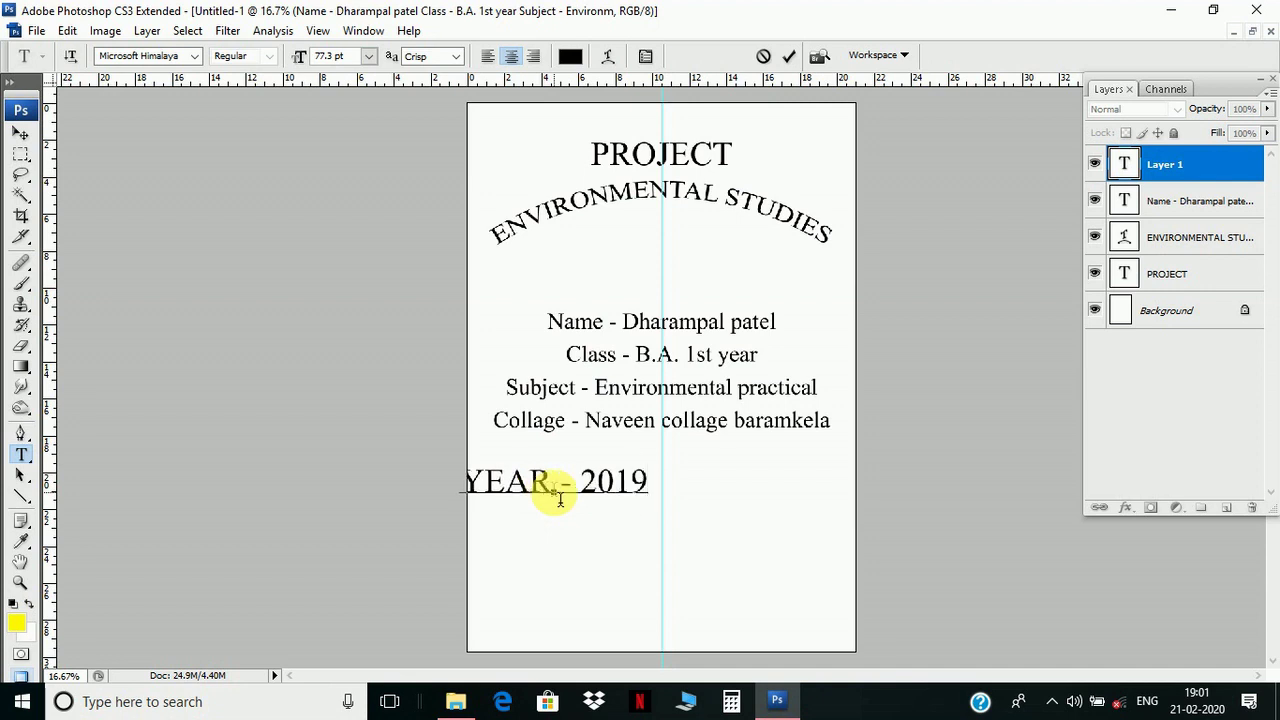
pyautogui.write('-20')
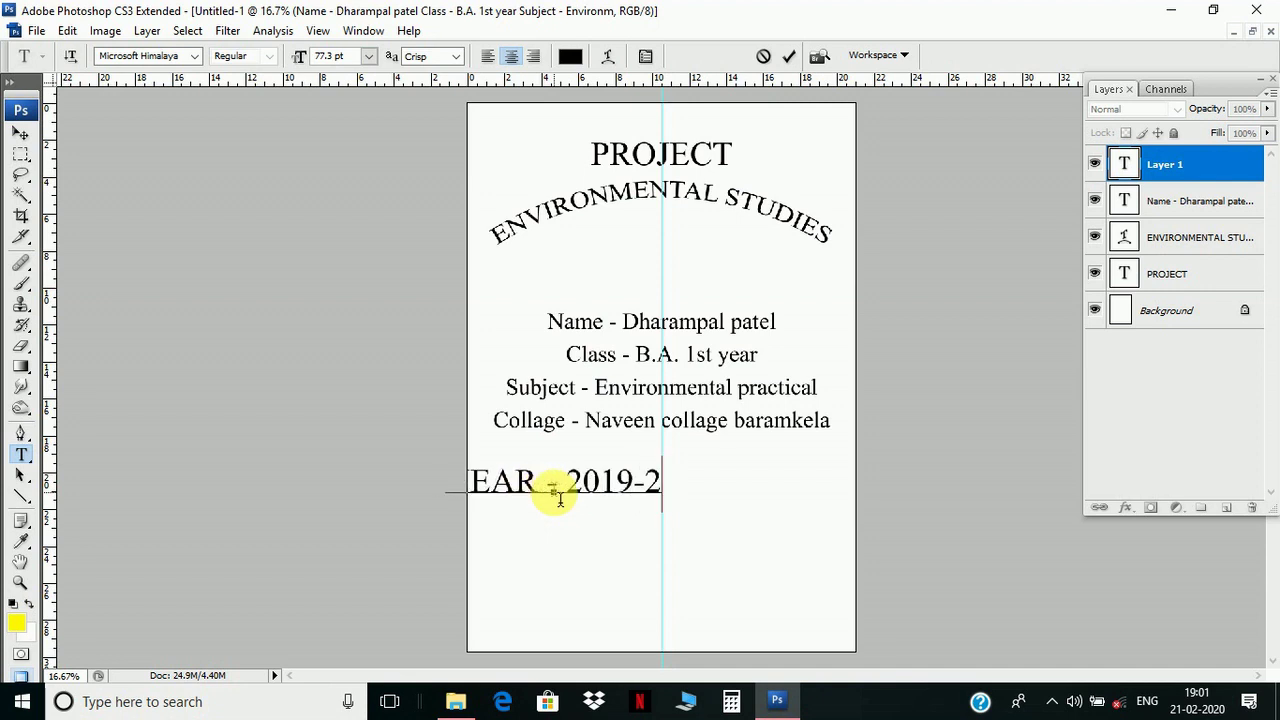
pyautogui.click(553, 489)
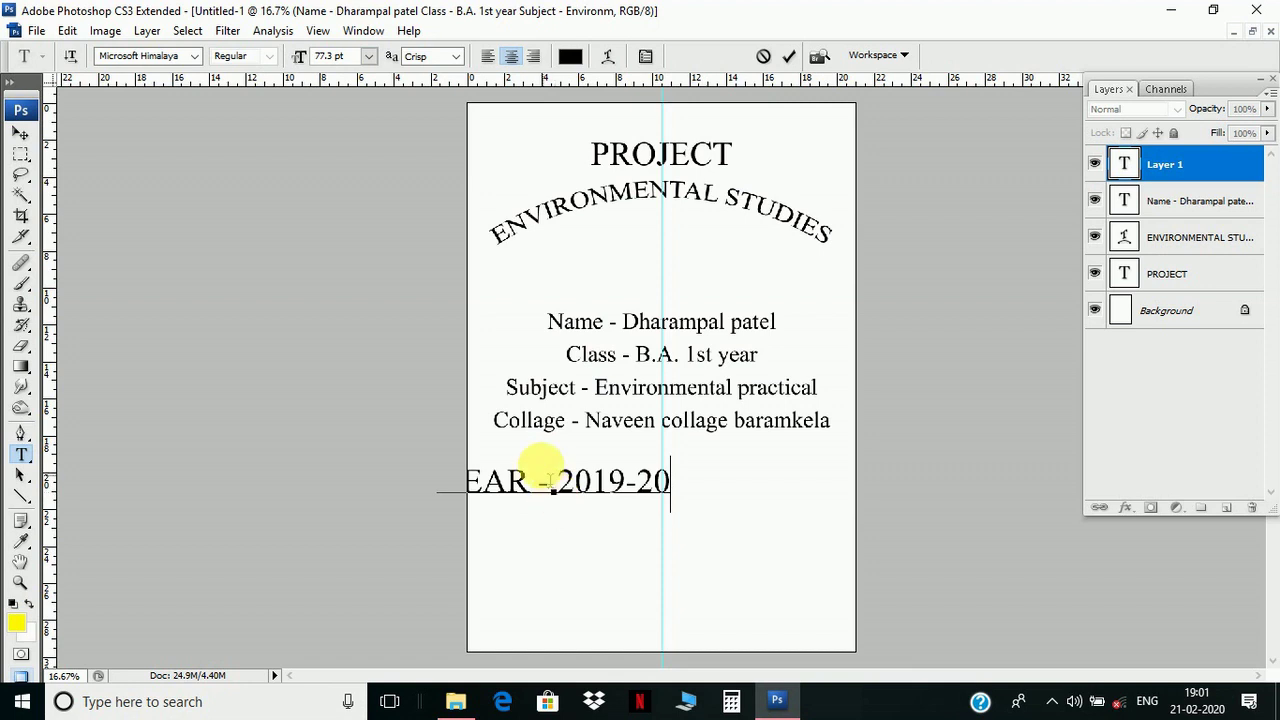
pyautogui.click(20, 136)
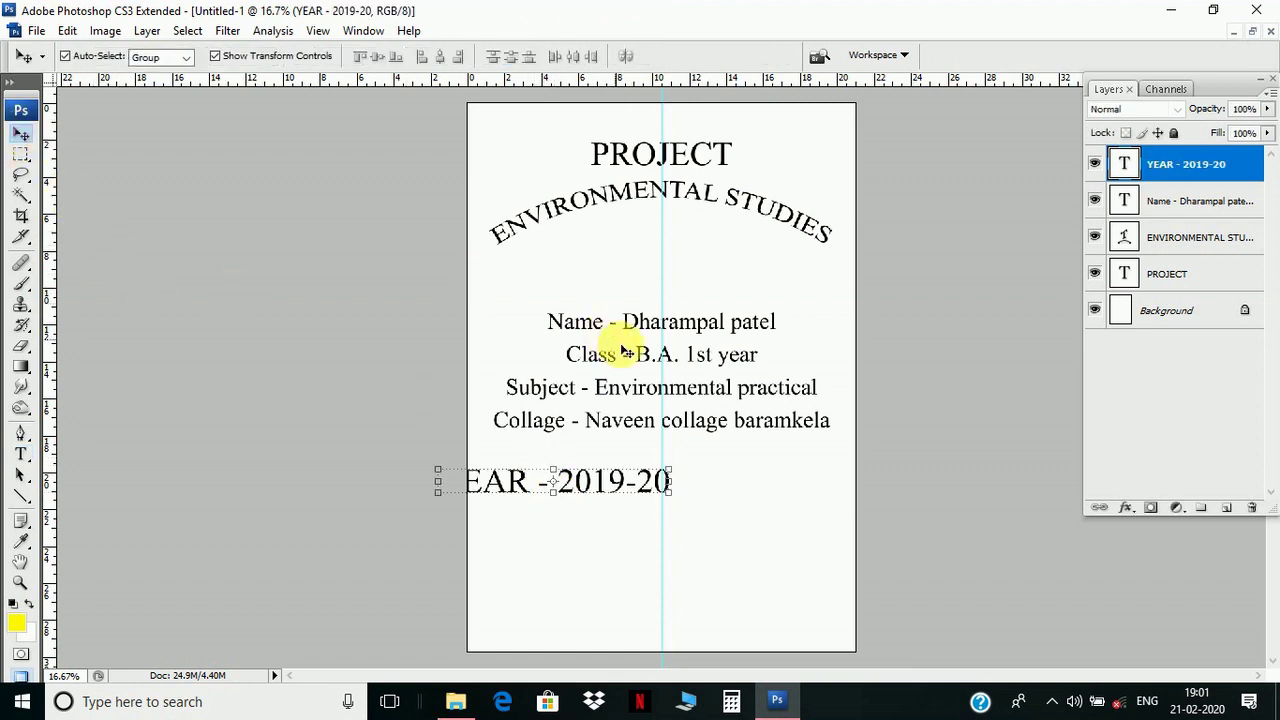
# - Centre the year line on the page and nudge it slightly up with Free Transform
pyautogui.moveTo(586, 481); pyautogui.dragTo(706, 481)
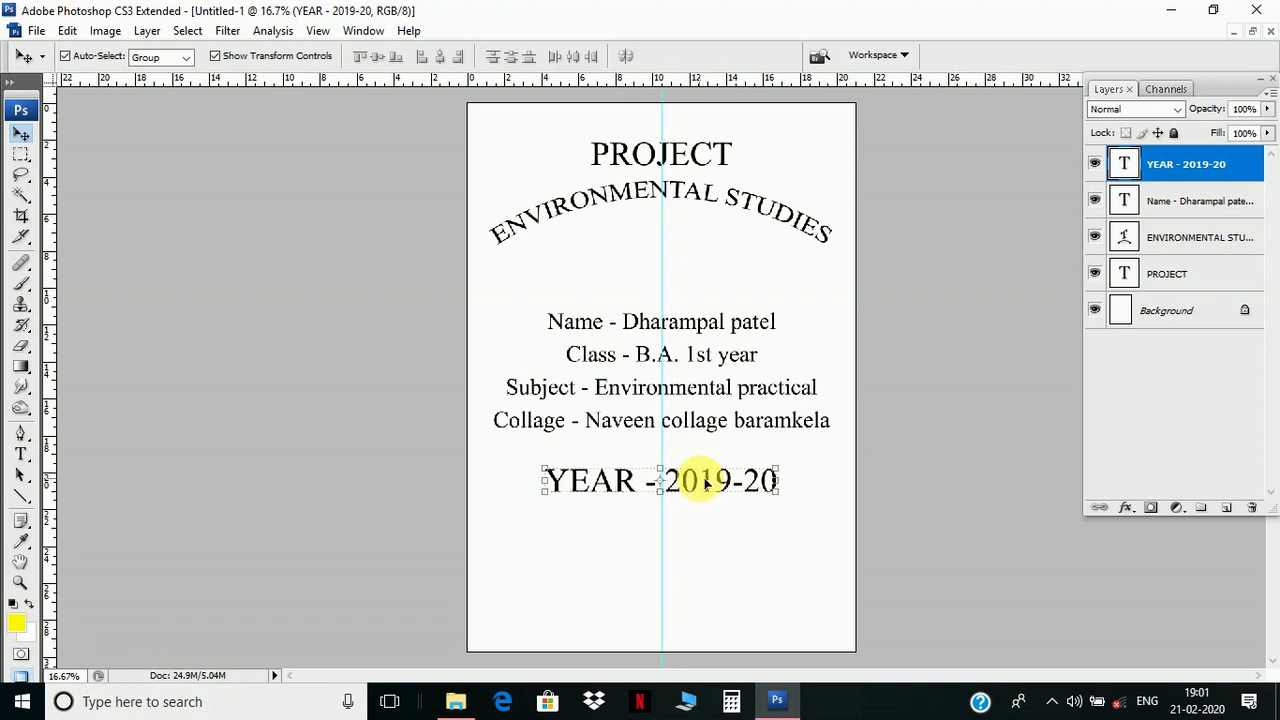
pyautogui.hotkey('ctrl', 't')
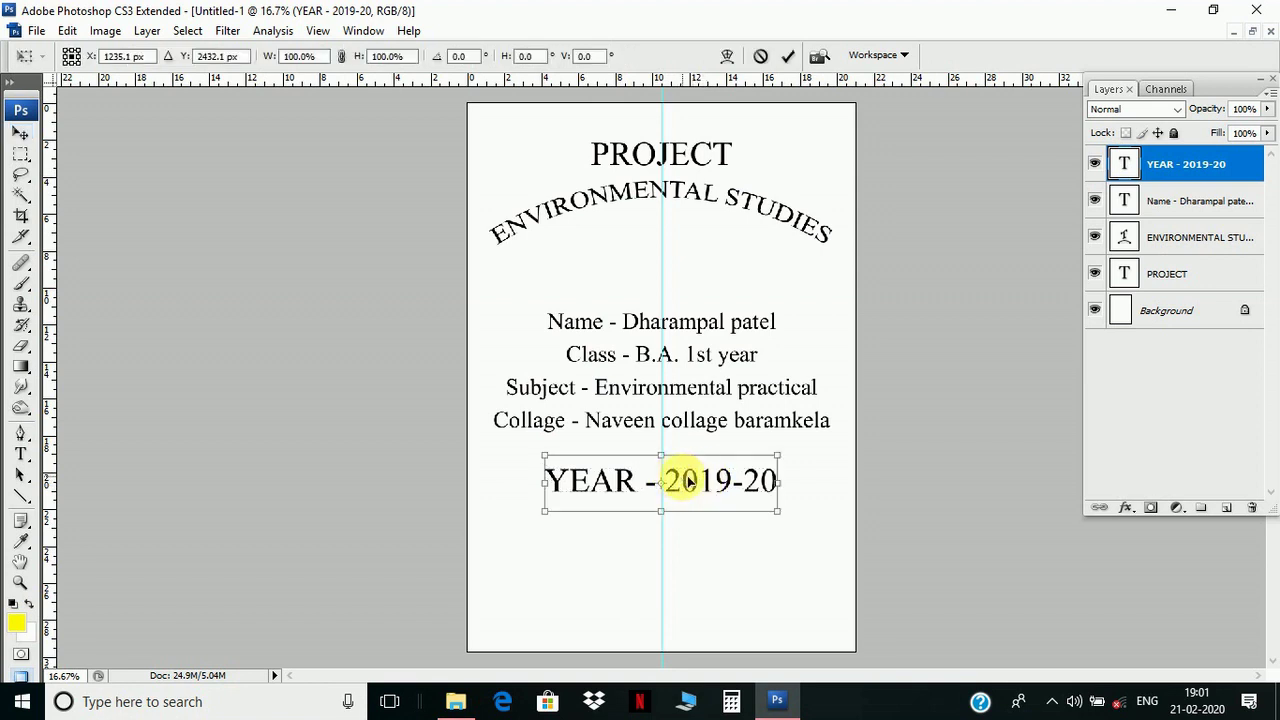
pyautogui.moveTo(695, 480); pyautogui.dragTo(690, 466)
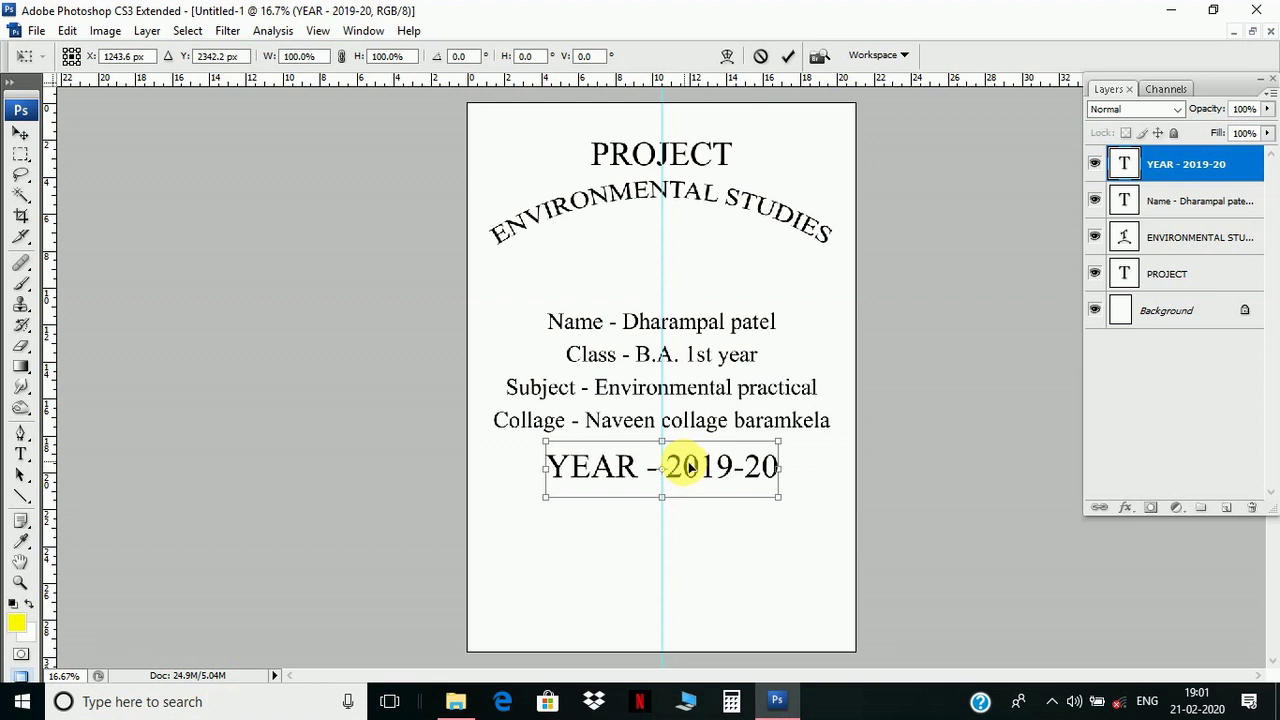
pyautogui.press('Return')
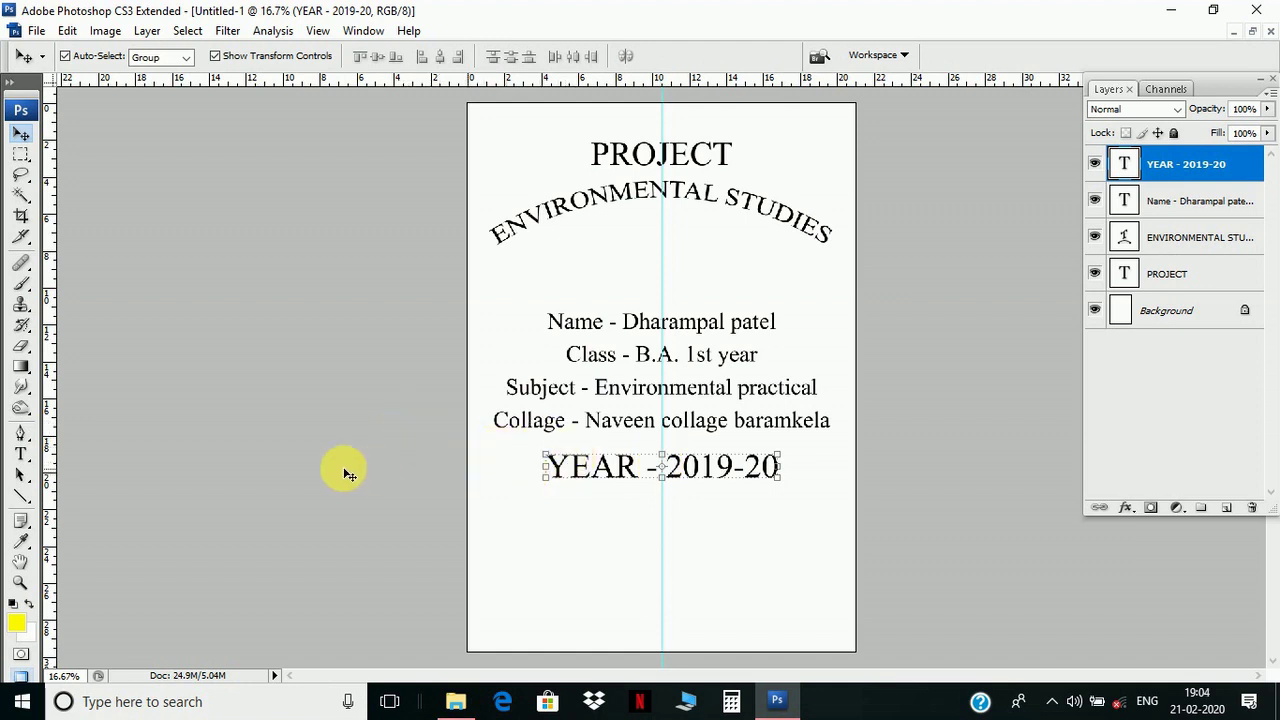
# - Add a 'Guided by' text layer below the year line
pyautogui.click(20, 453)
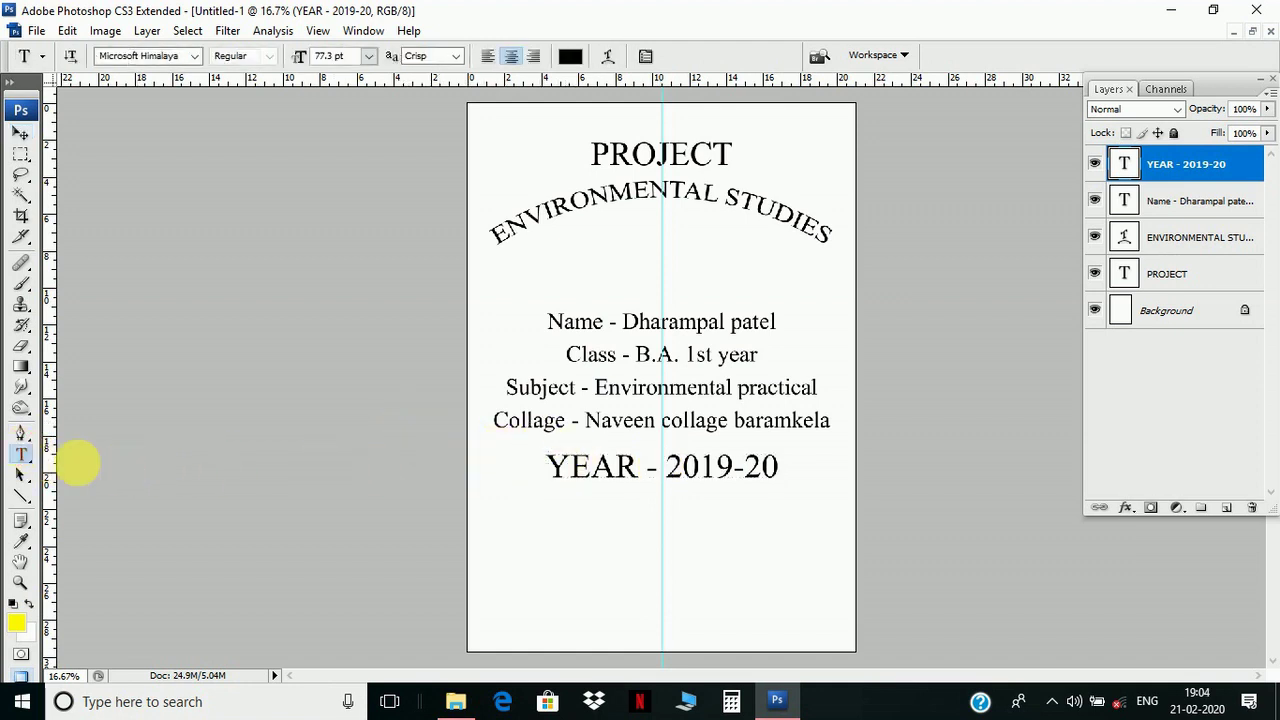
pyautogui.click(539, 546)
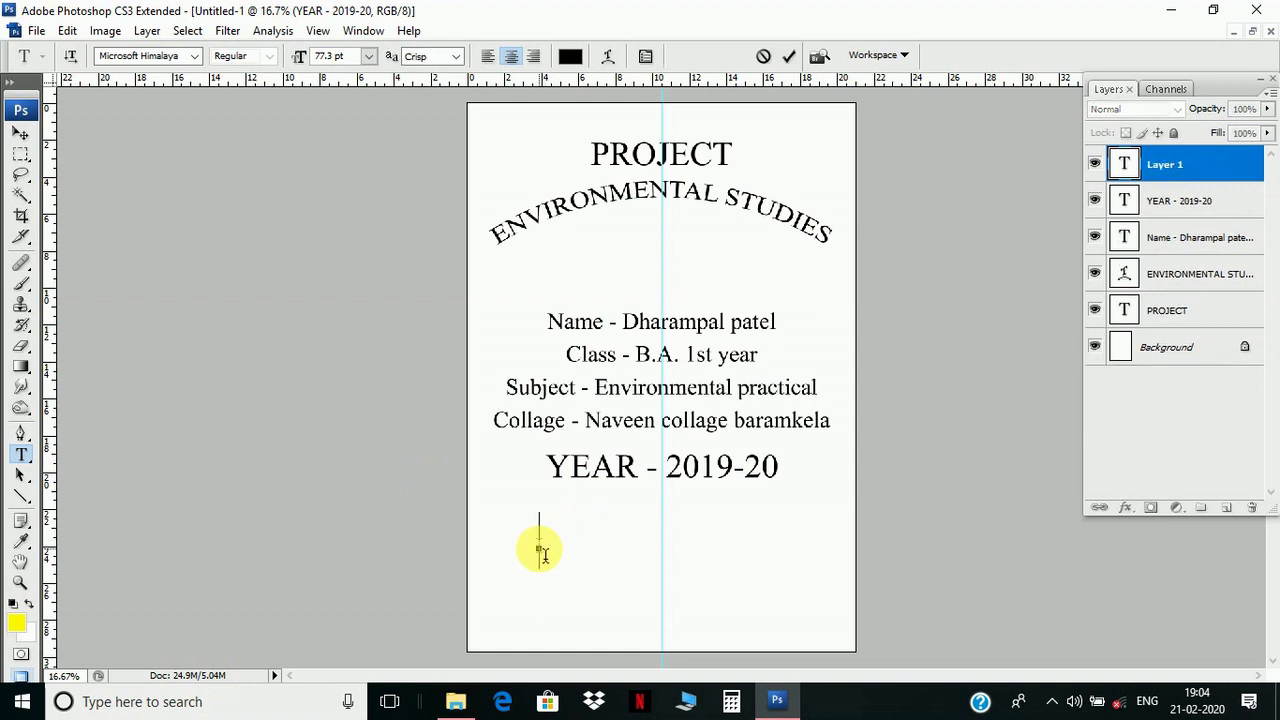
pyautogui.write('Guided')
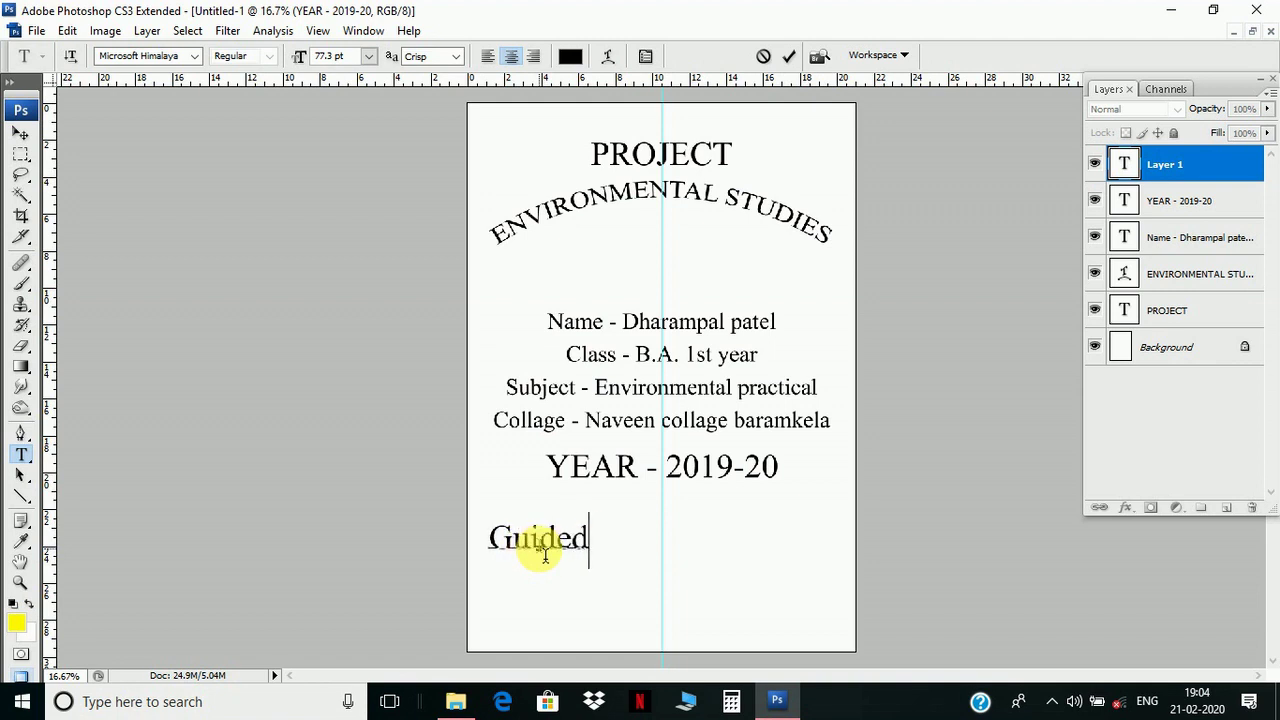
pyautogui.write(' by')
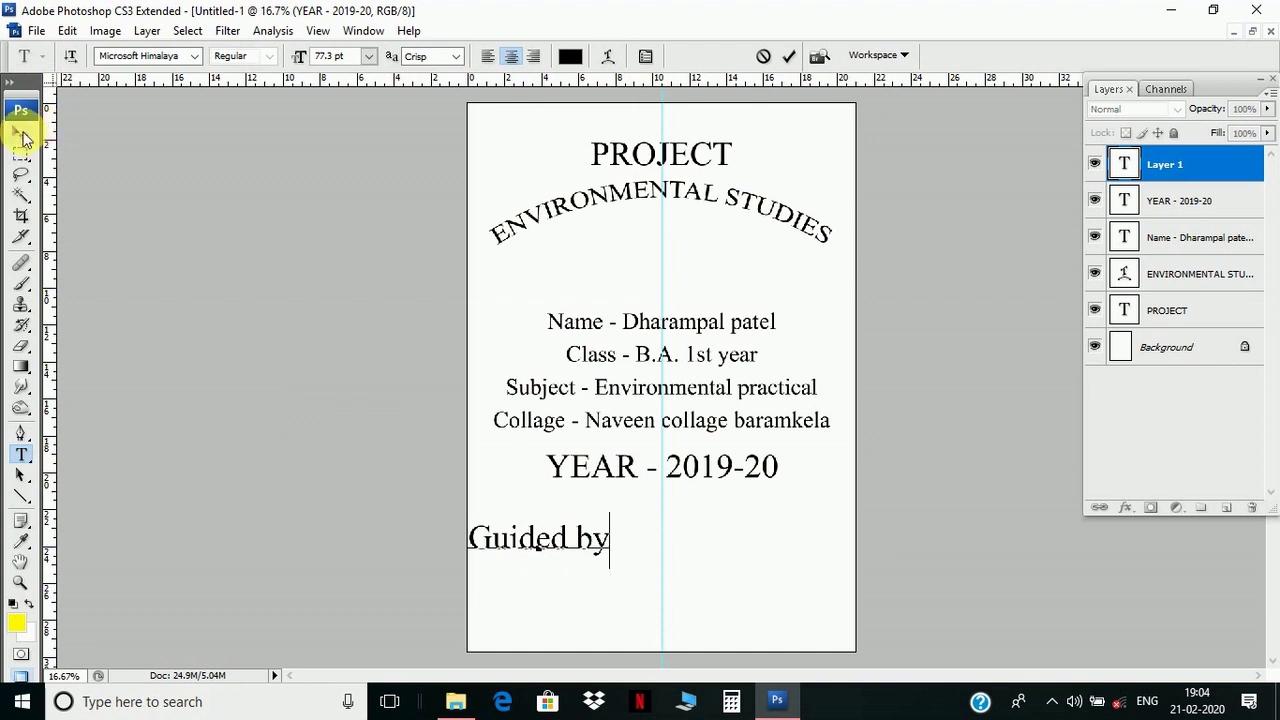
pyautogui.click(21, 131)
# - Add a 'Submitted by' text layer to the right of Guided by
pyautogui.click(21, 453)
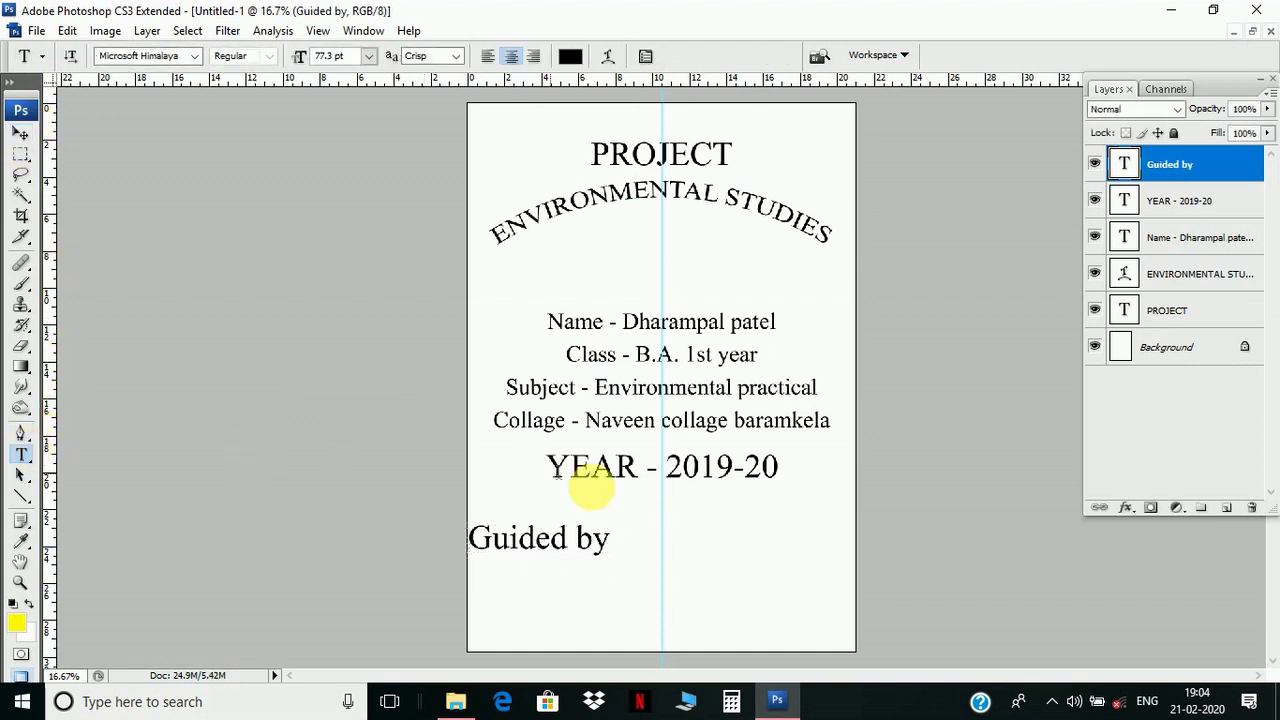
pyautogui.click(700, 538)
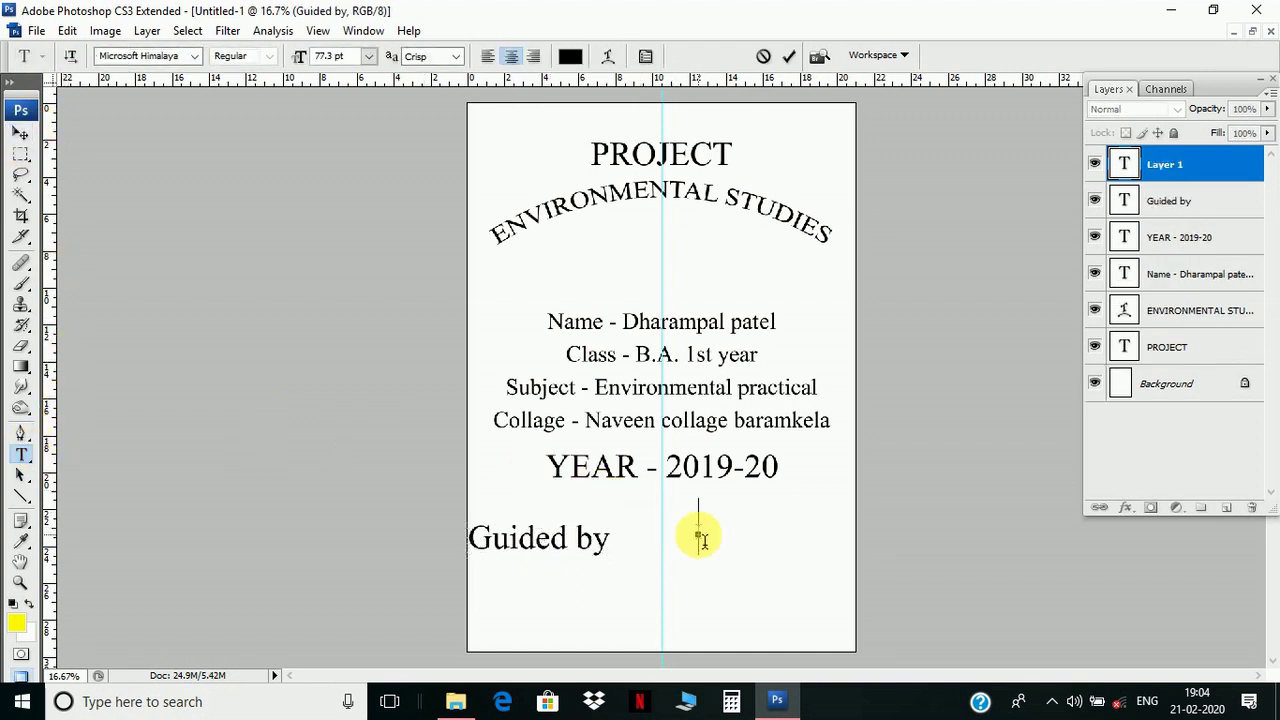
pyautogui.write('Subm')
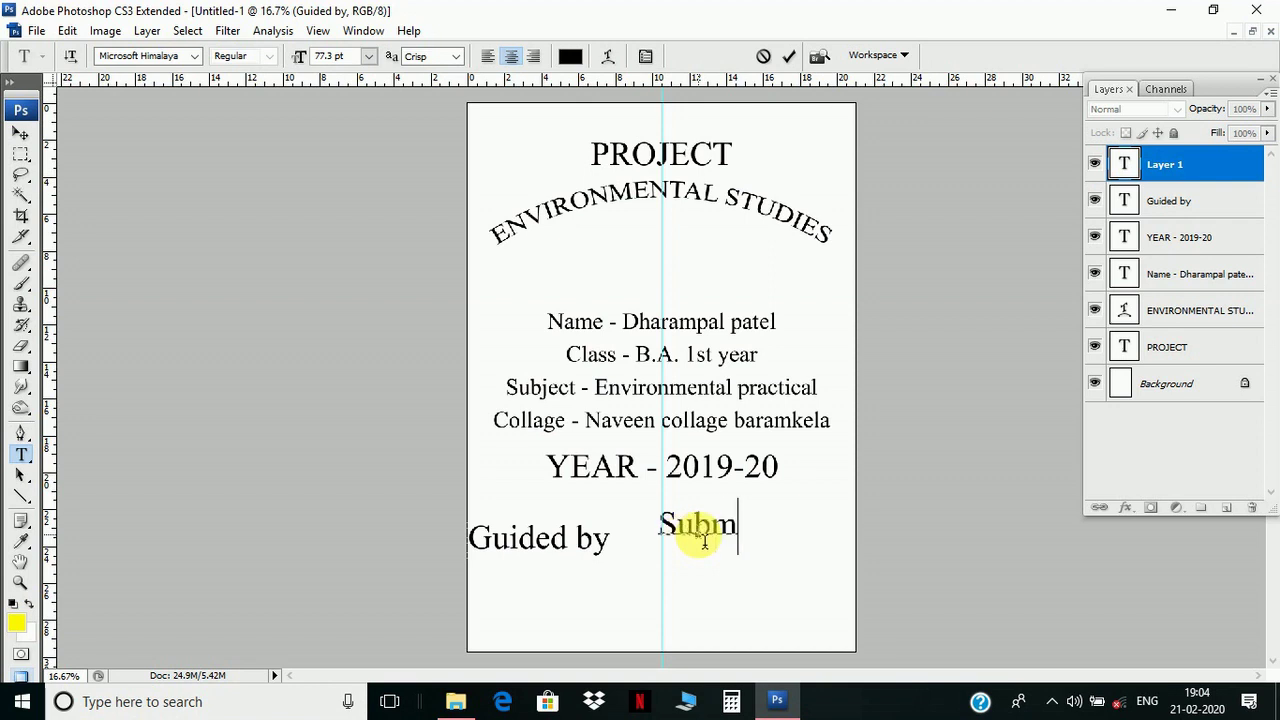
pyautogui.write('i')
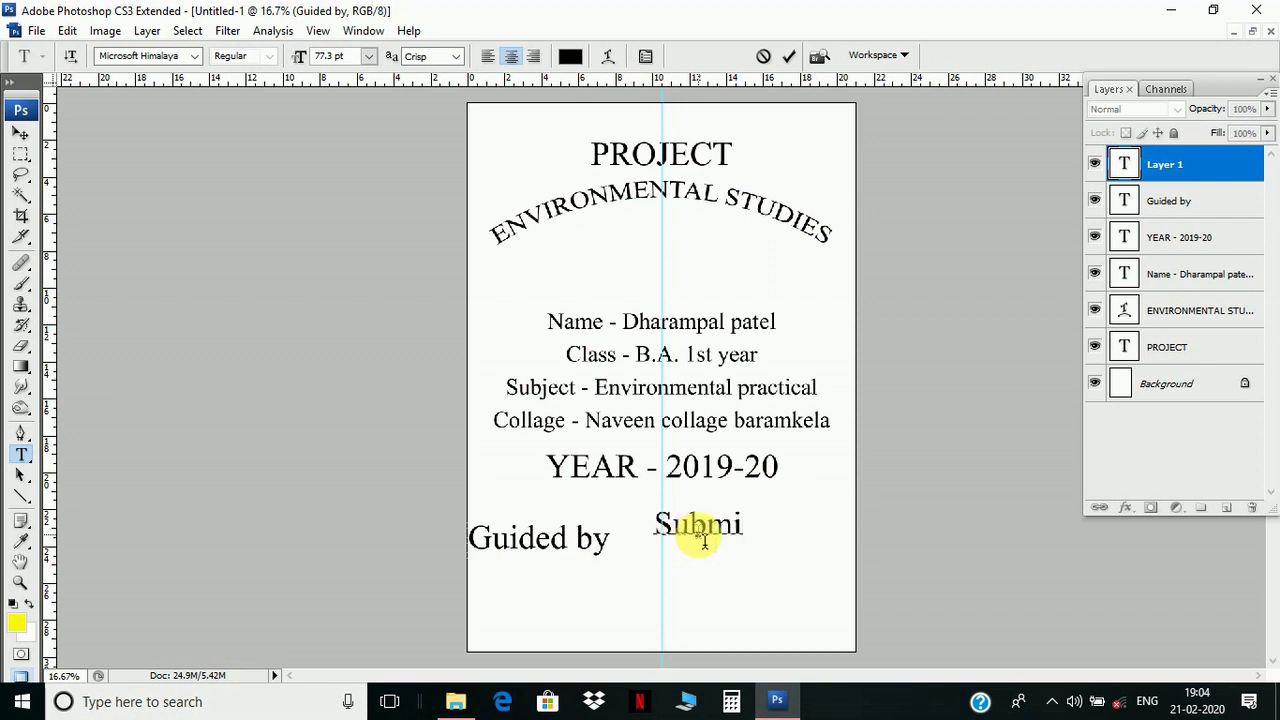
pyautogui.write('tted ')
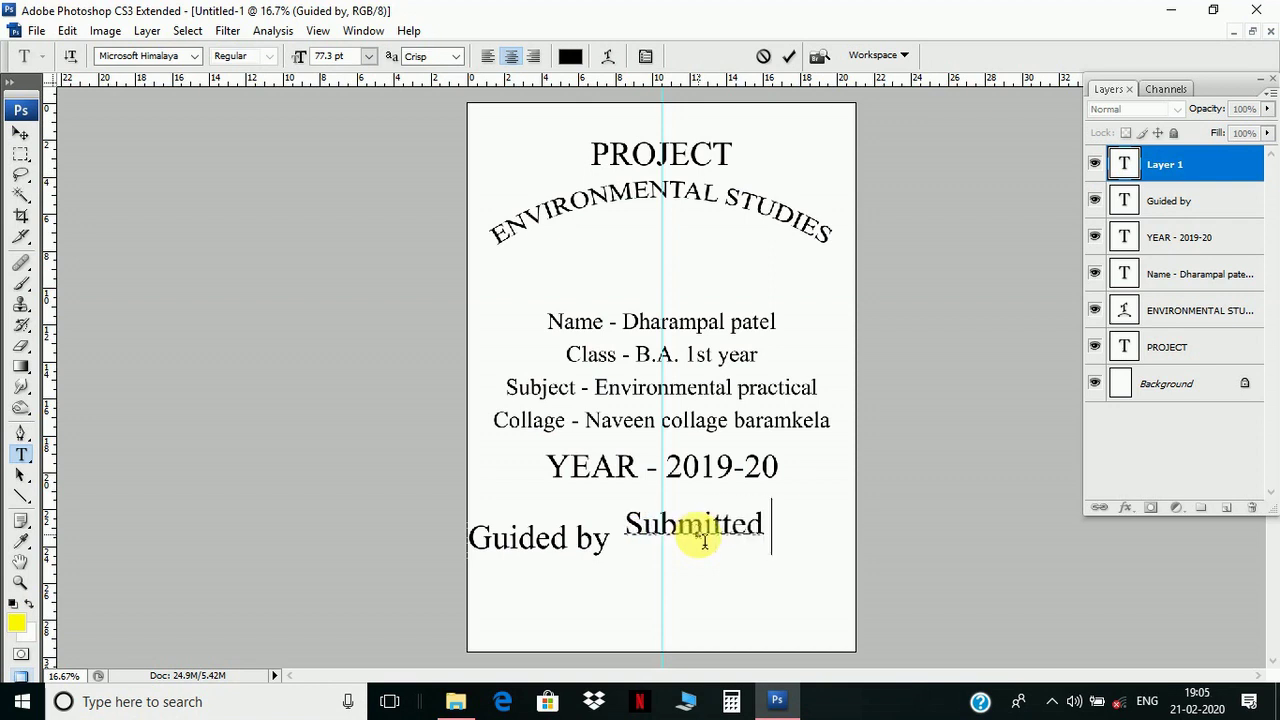
pyautogui.write('by')
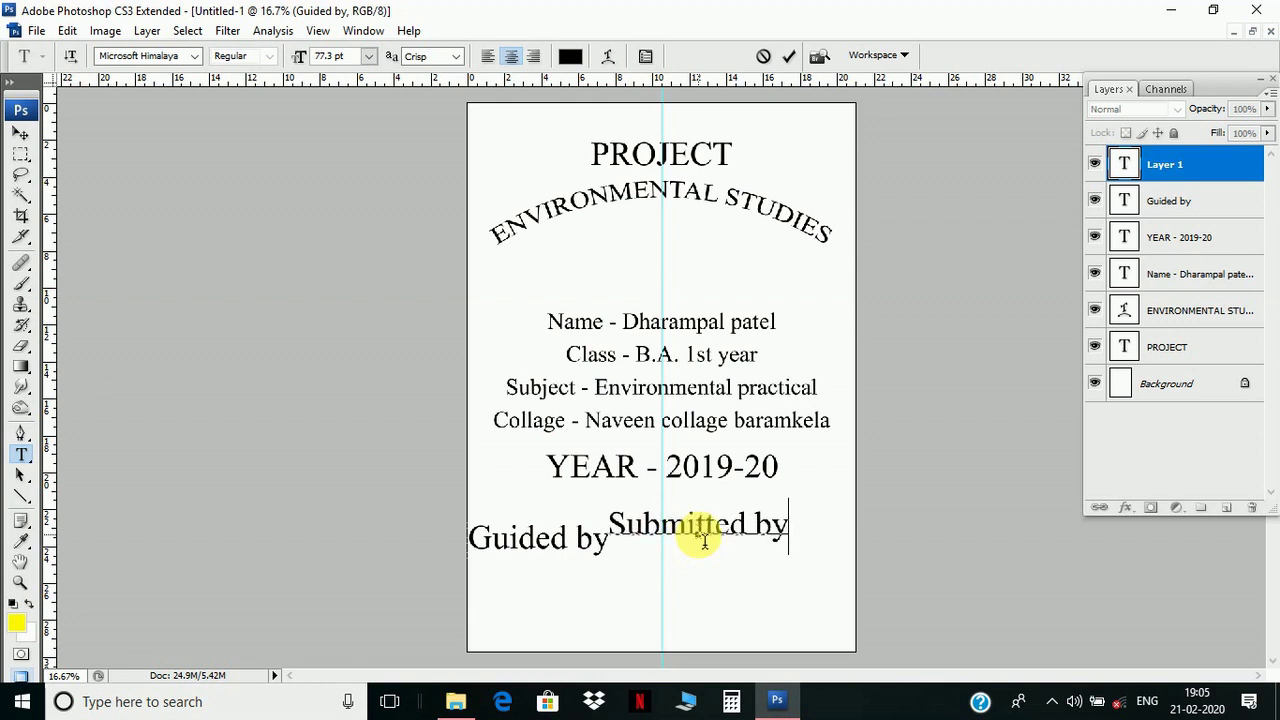
pyautogui.click(21, 133)
# - Reselect the Guided by layer and bring up its text settings
pyautogui.rightClick(532, 541)
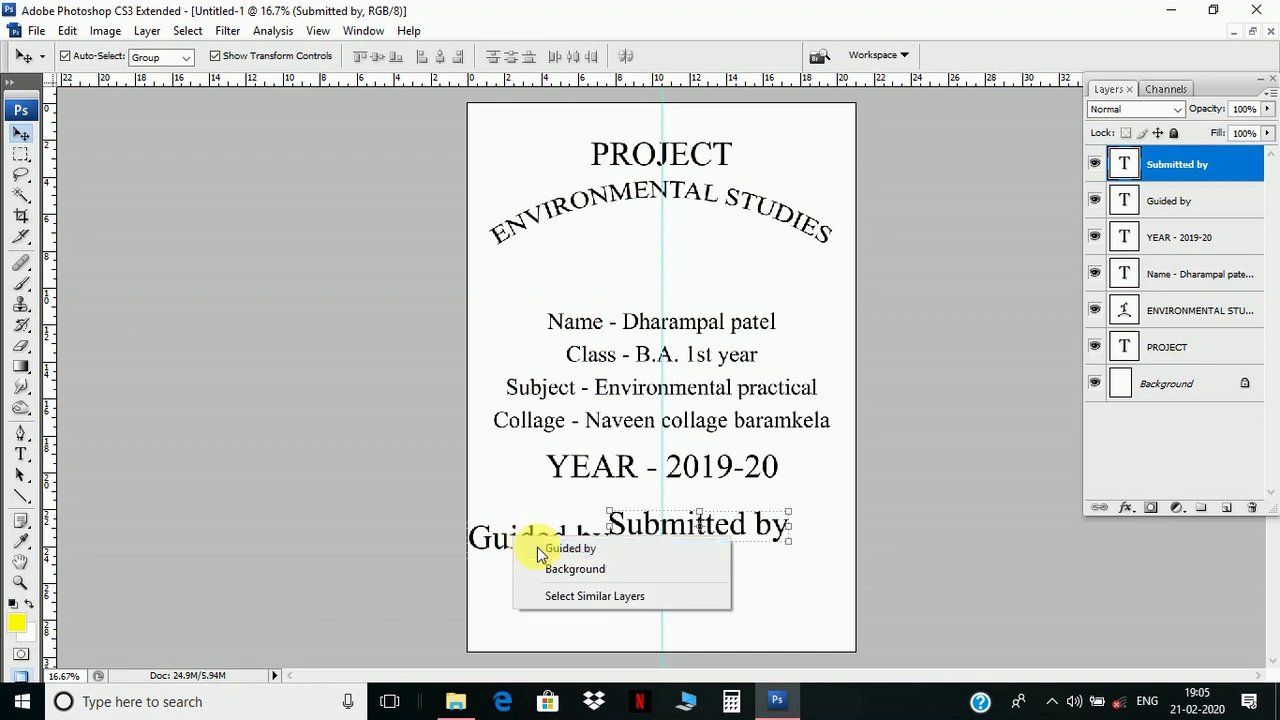
pyautogui.click(540, 548)
pyautogui.hotkey('ctrl', 't')
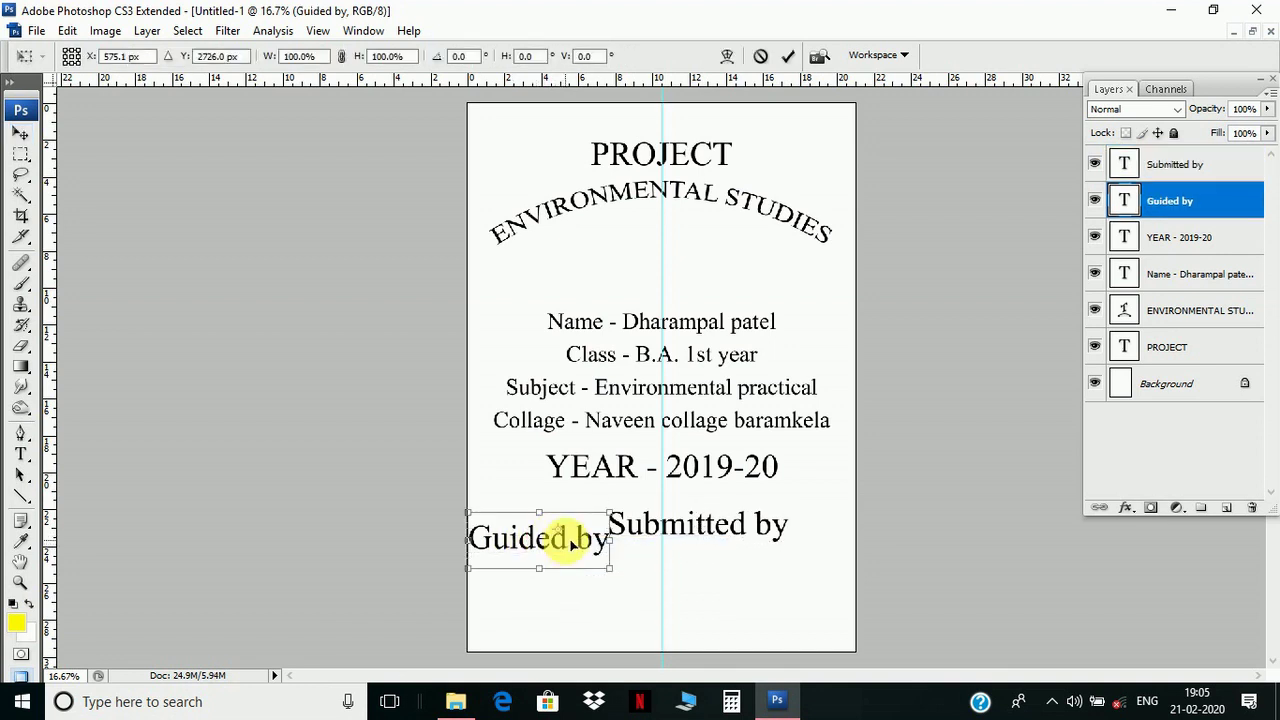
pyautogui.press('Return')
pyautogui.rightClick(562, 543)
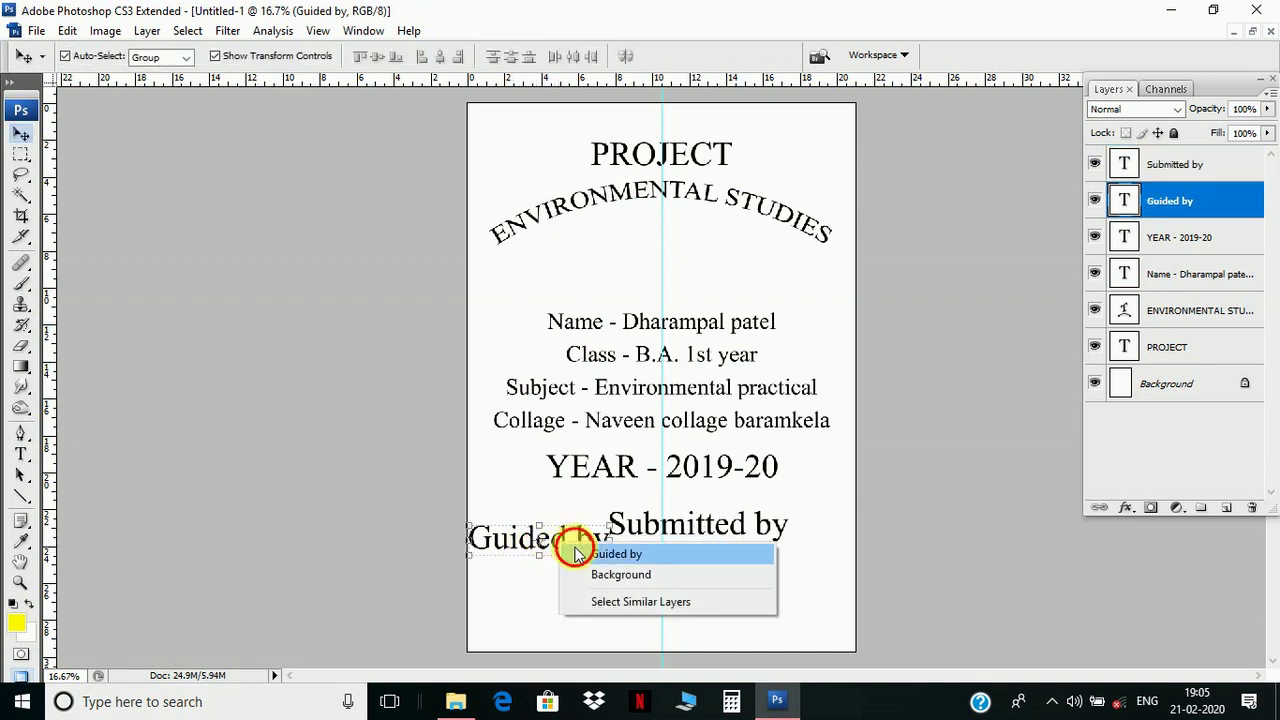
pyautogui.click(612, 554)
pyautogui.click(21, 453)
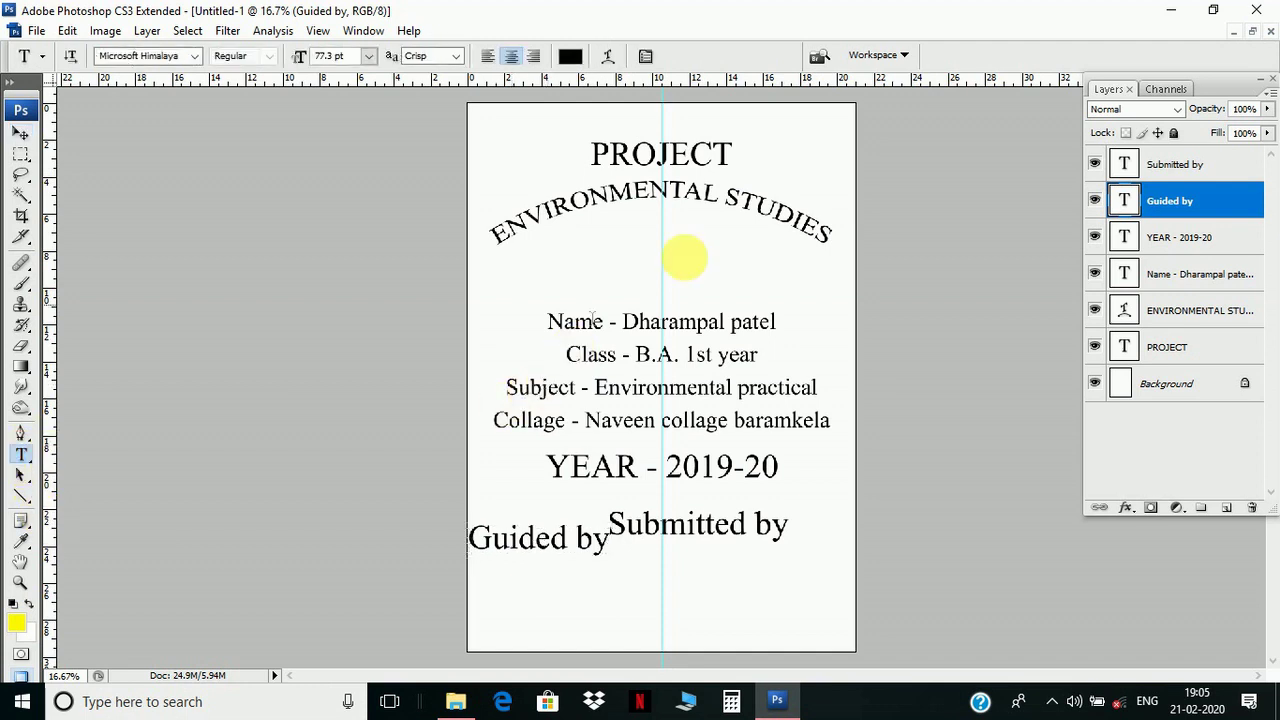
# - Set both Guided by and Submitted by to 48 pt
pyautogui.click(369, 56)
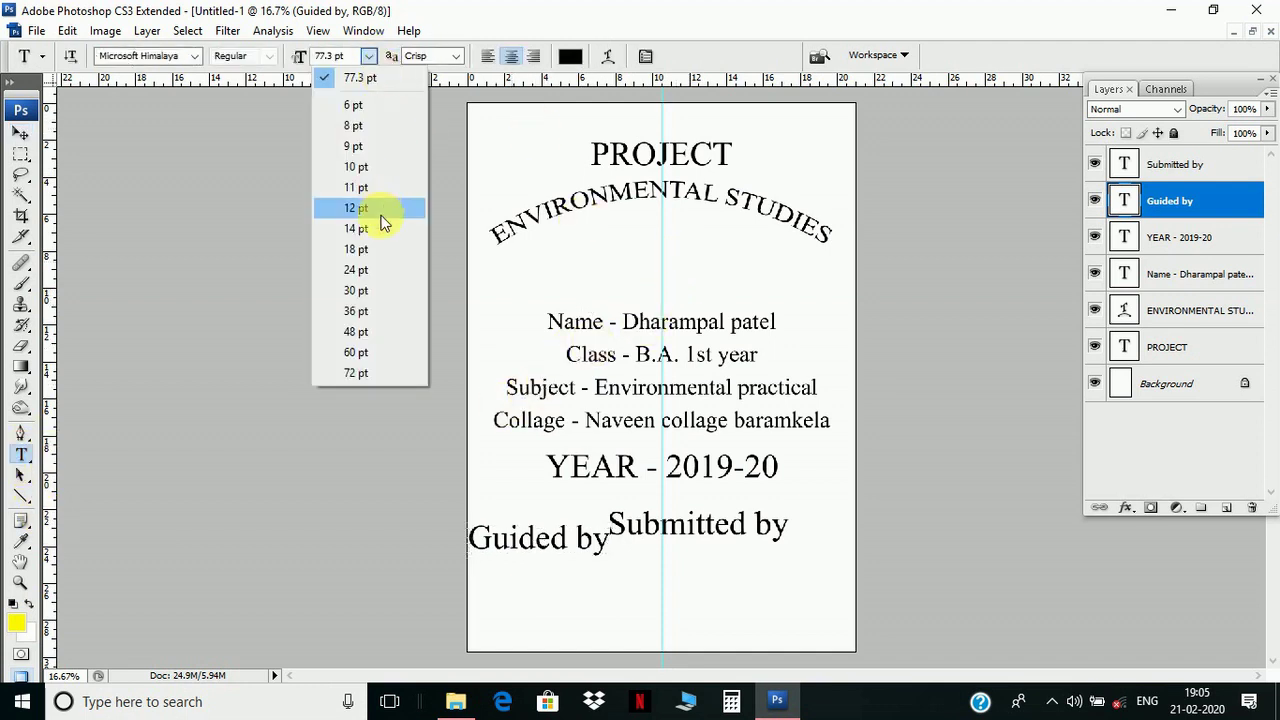
pyautogui.click(358, 331)
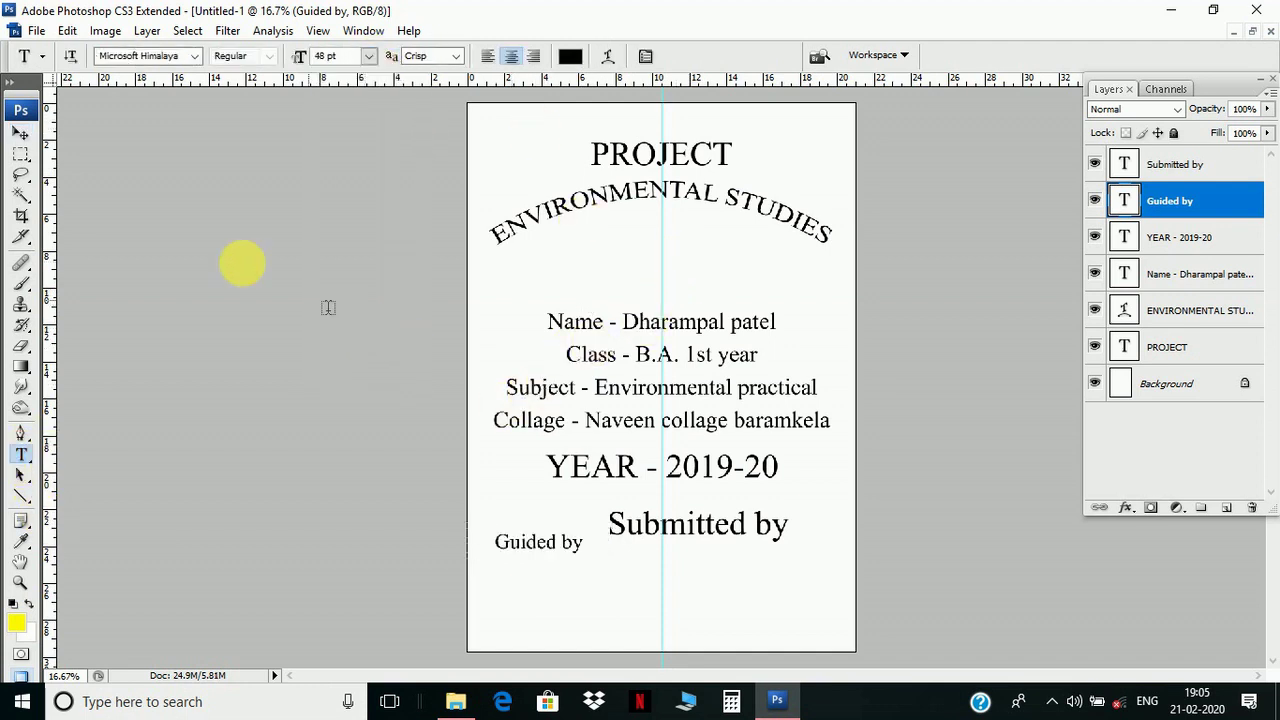
pyautogui.click(21, 133)
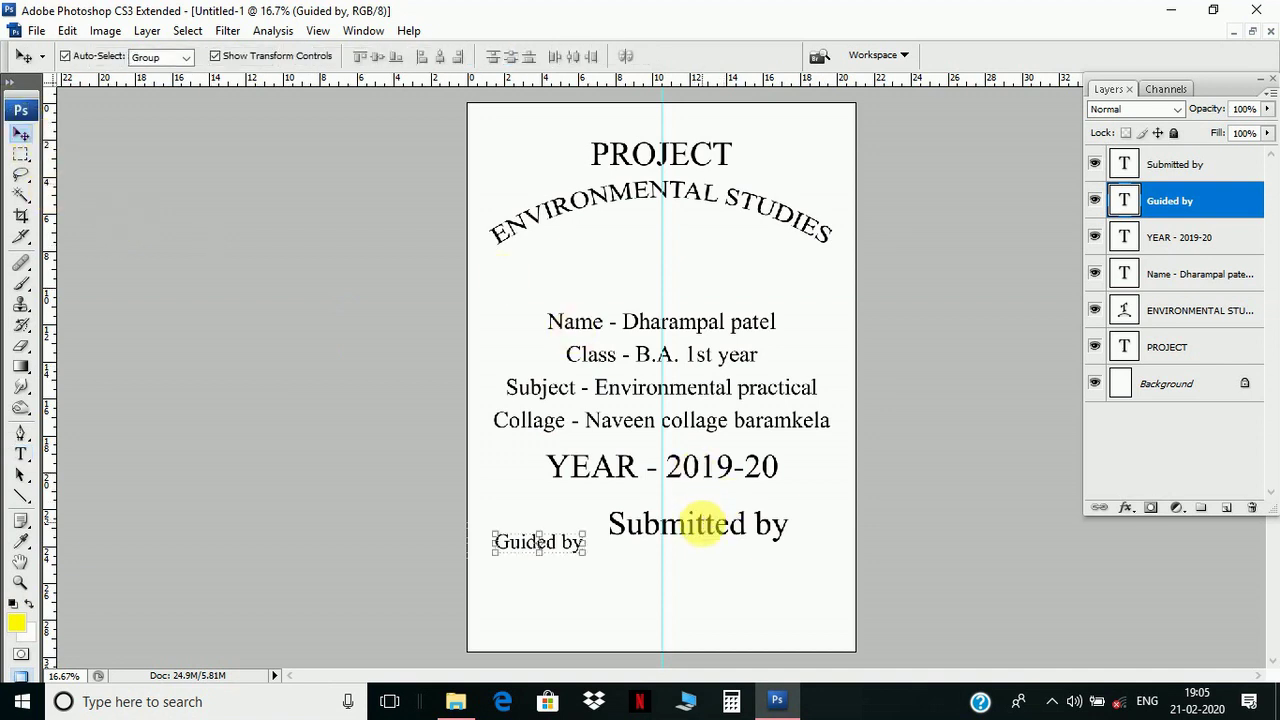
pyautogui.rightClick(729, 540)
pyautogui.click(765, 537)
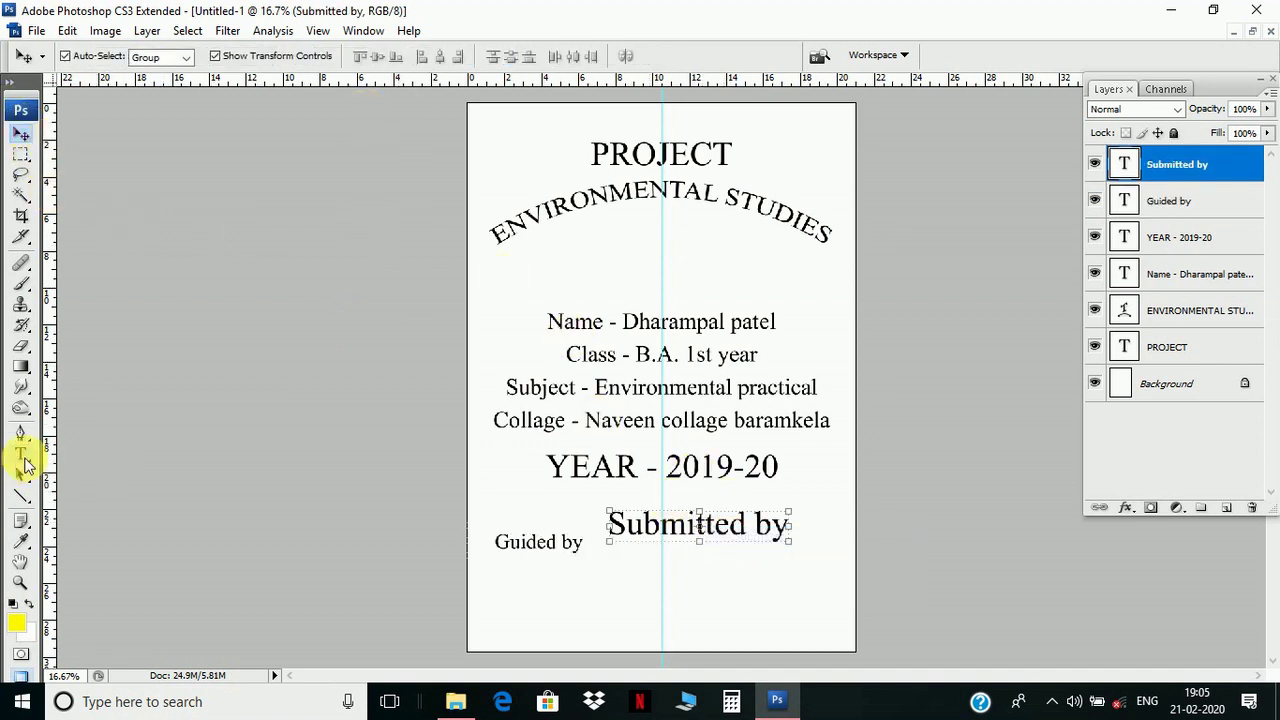
pyautogui.click(21, 453)
pyautogui.click(369, 56)
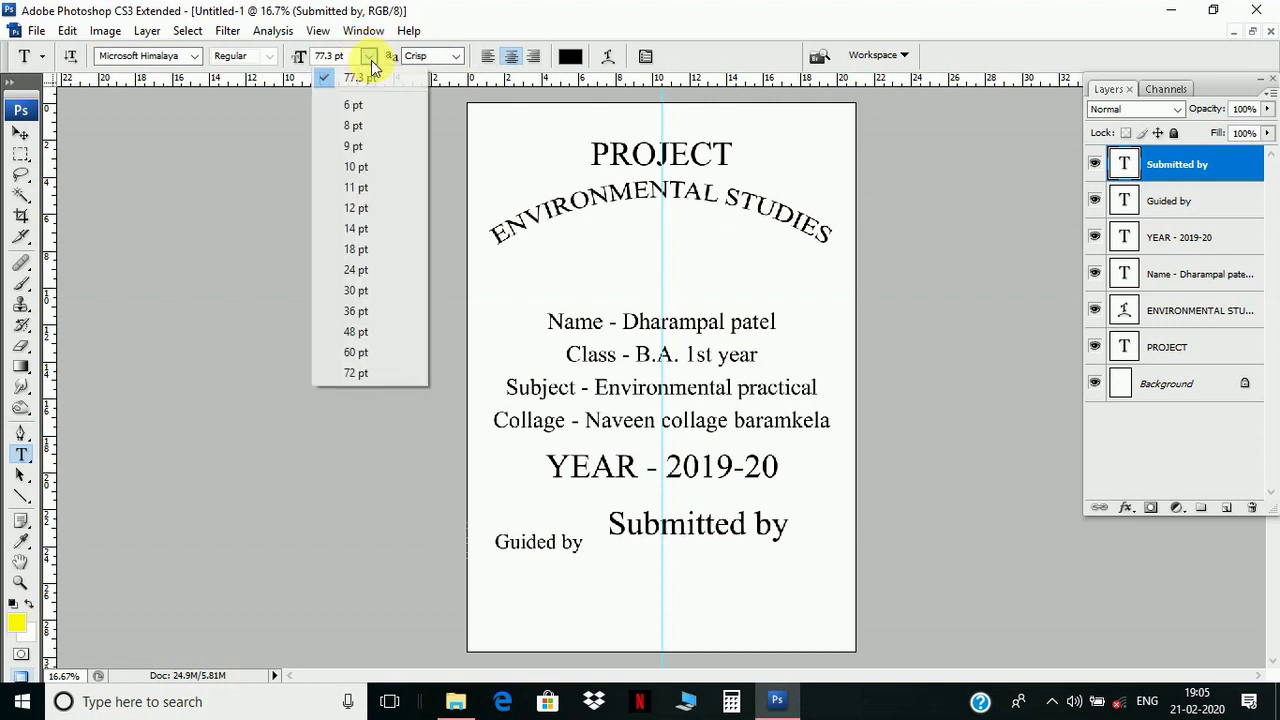
pyautogui.click(378, 333)
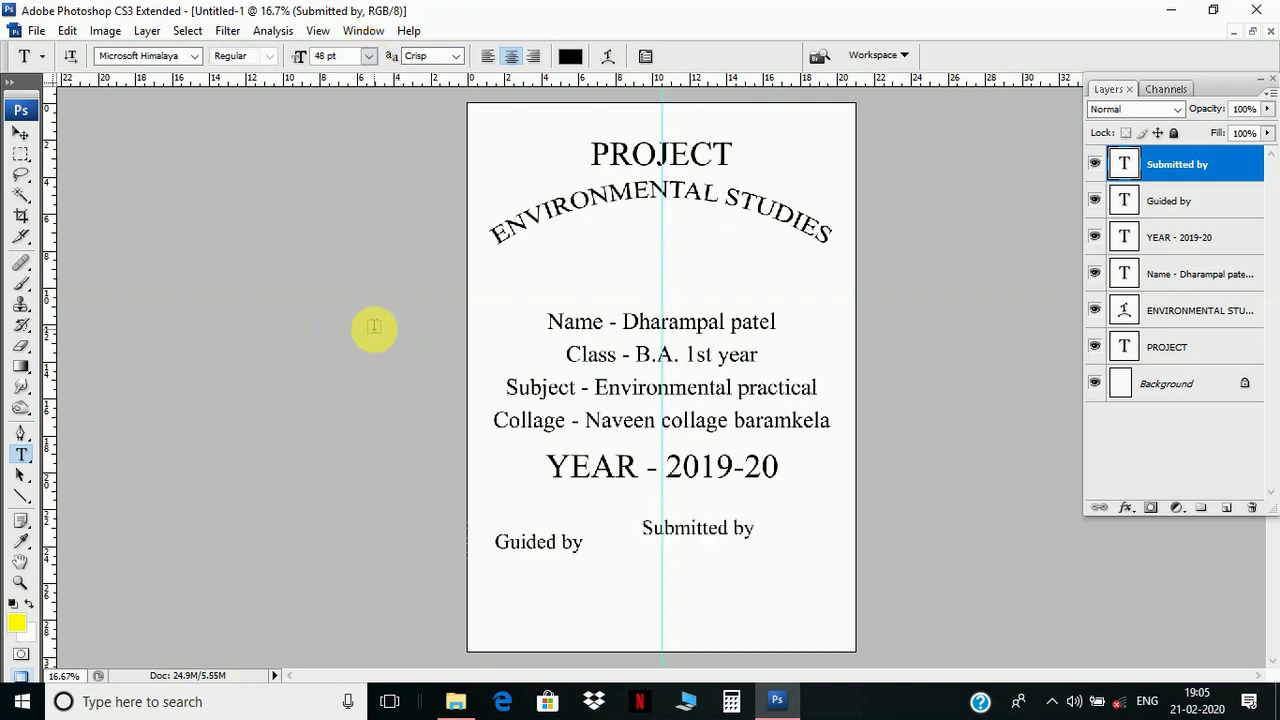
pyautogui.click(27, 133)
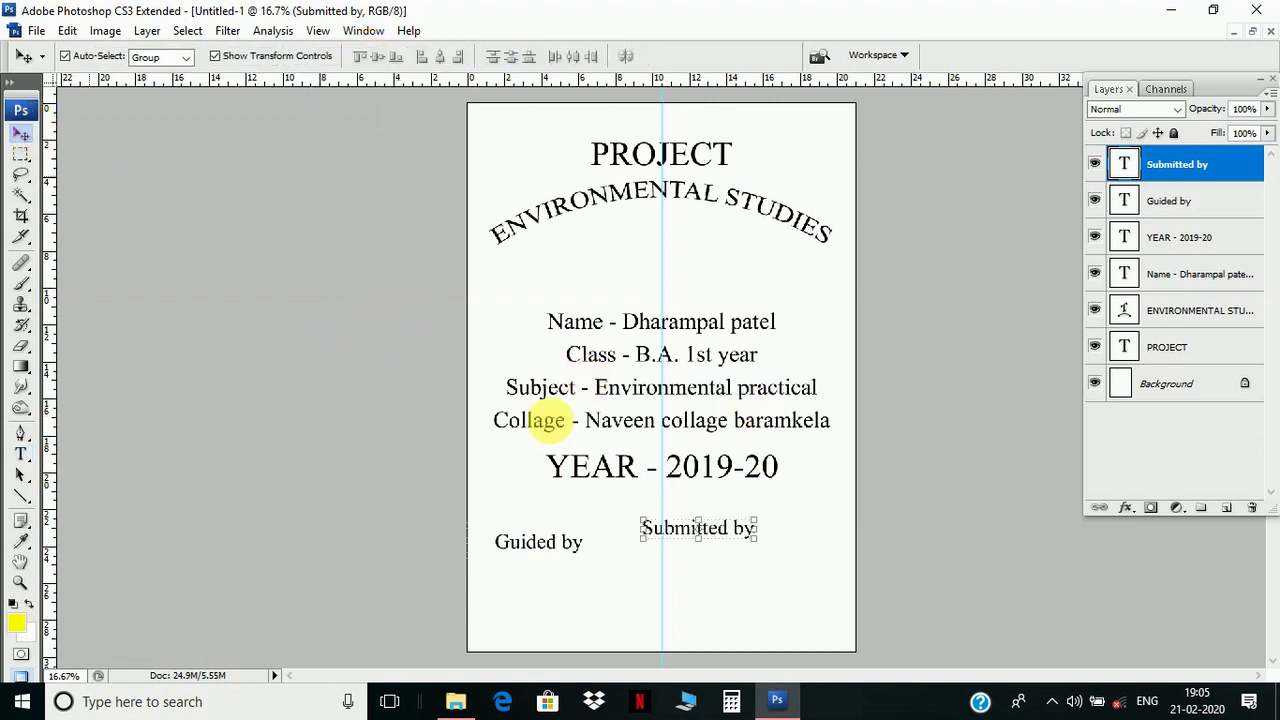
# - Move Submitted by into the right half and add a horizontal guide level with Guided by
pyautogui.rightClick(742, 541)
pyautogui.click(742, 541)
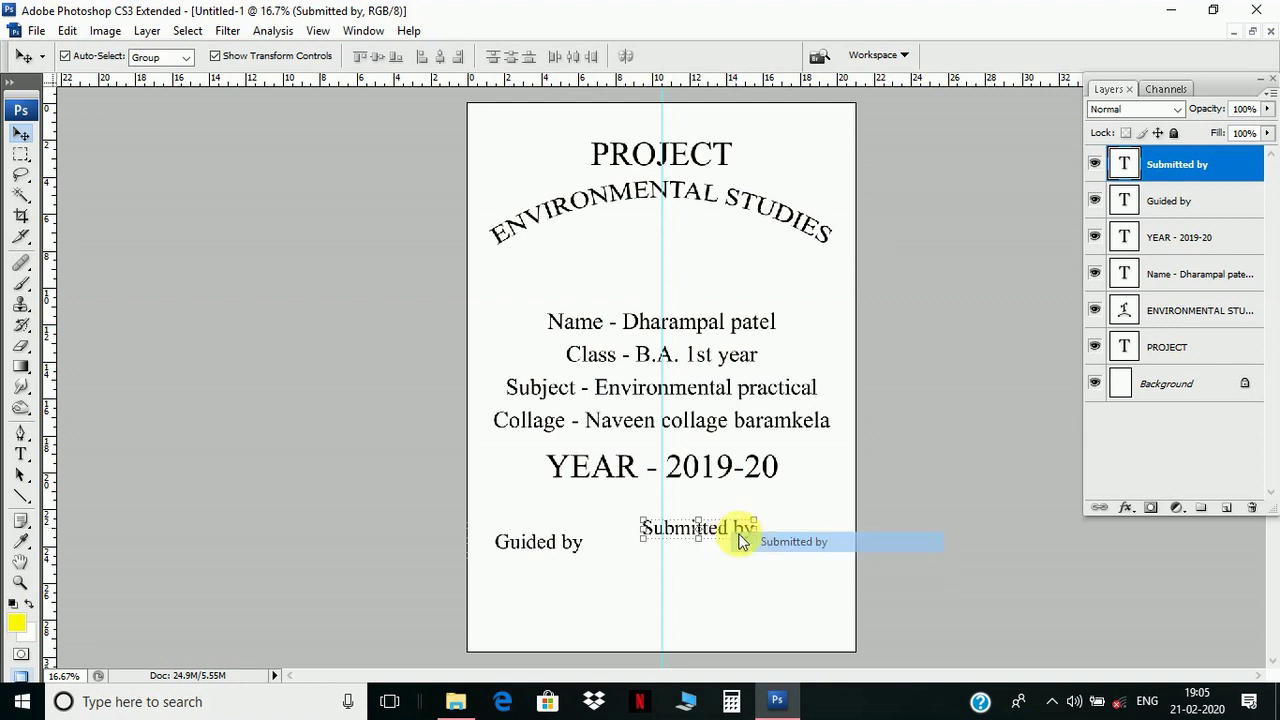
pyautogui.moveTo(737, 527); pyautogui.dragTo(789, 549)
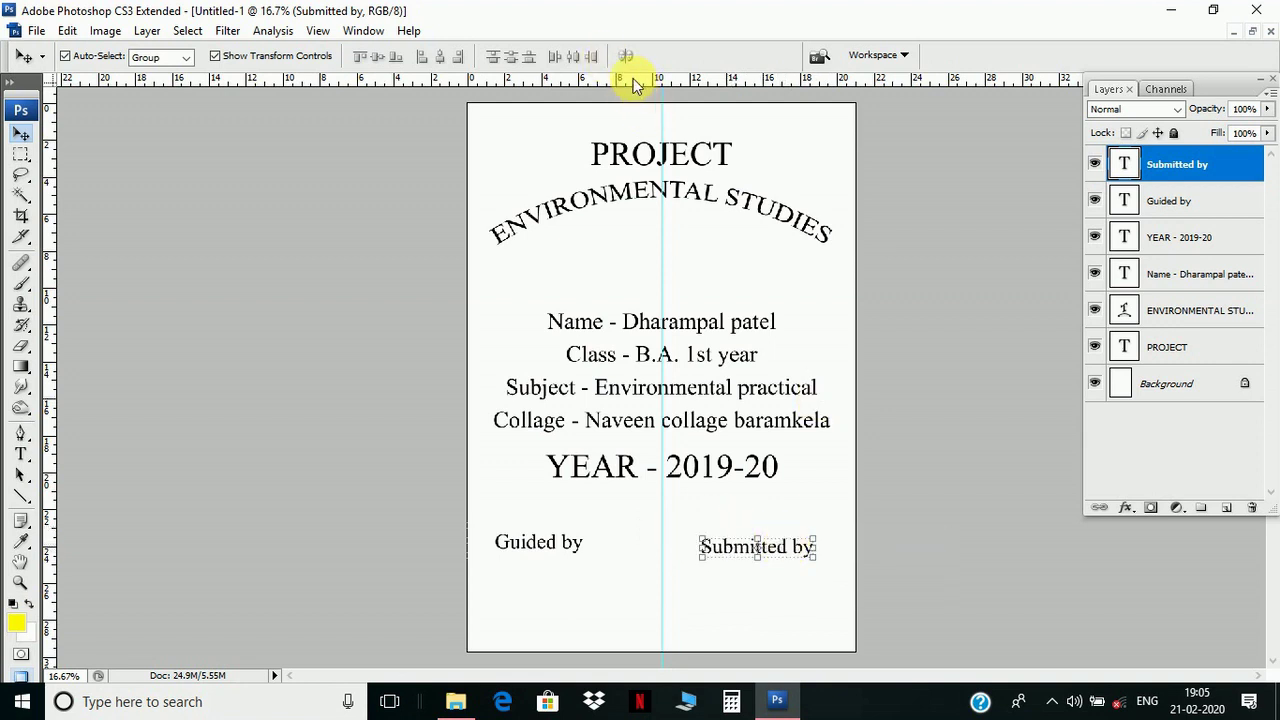
pyautogui.moveTo(632, 85); pyautogui.dragTo(637, 556)
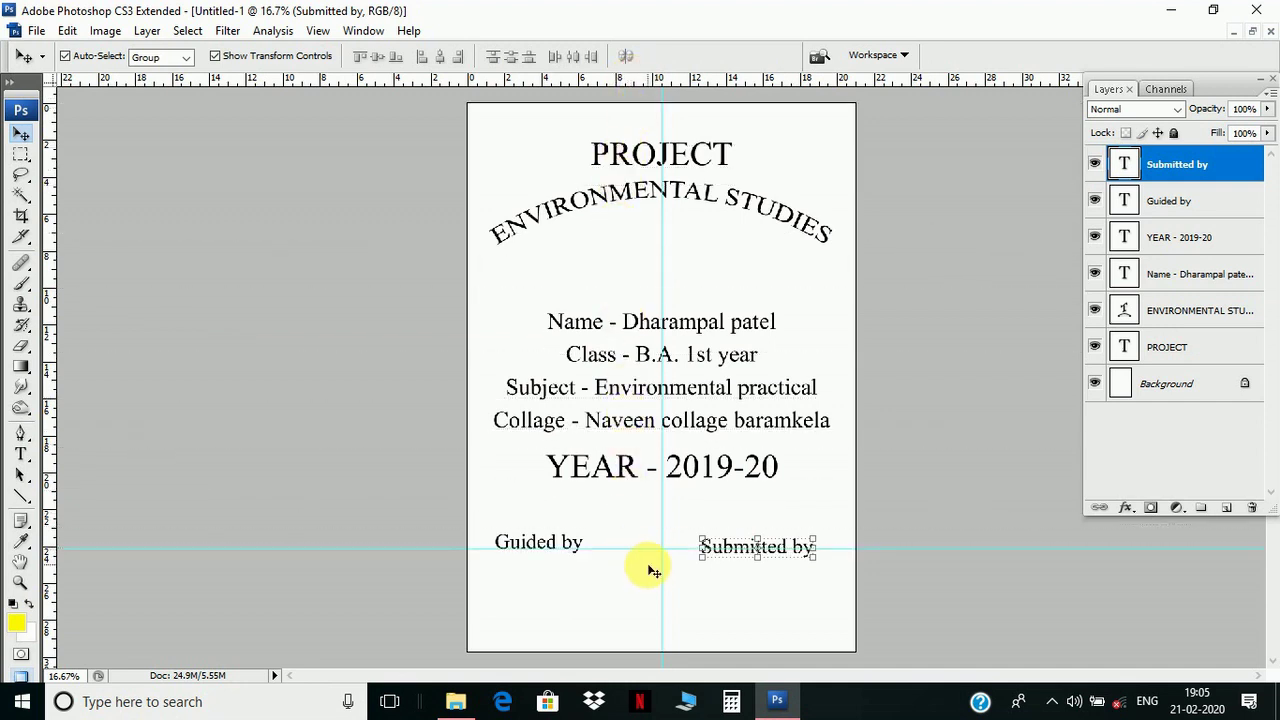
pyautogui.rightClick(728, 554)
pyautogui.click(749, 566)
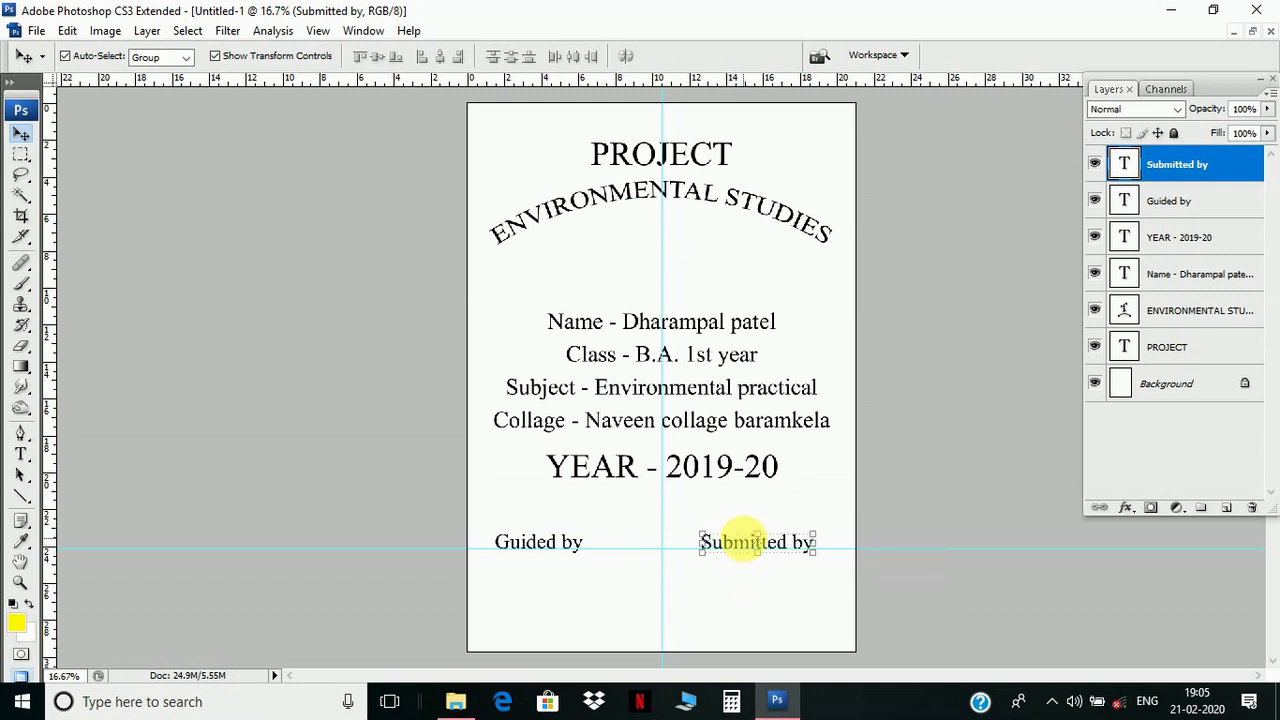
pyautogui.rightClick(557, 545)
pyautogui.click(560, 555)
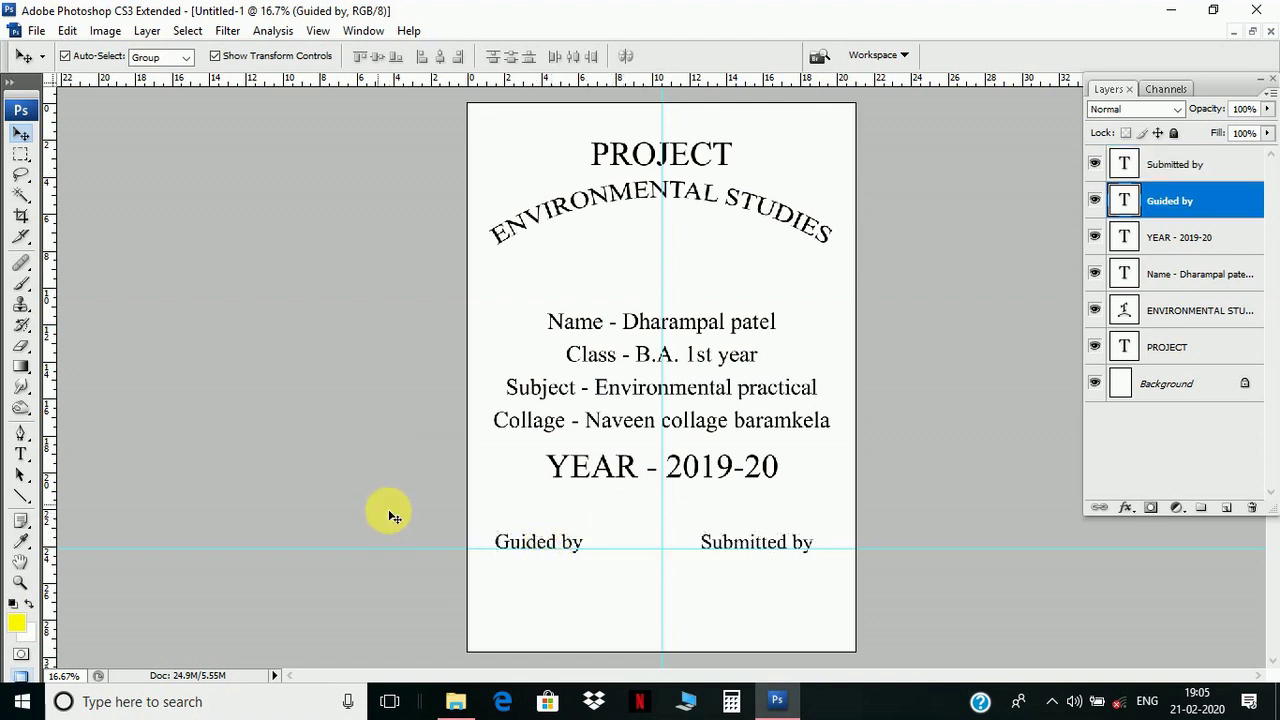
# - Select both labels and move them down near the page bottom
pyautogui.moveTo(400, 507); pyautogui.dragTo(872, 597)
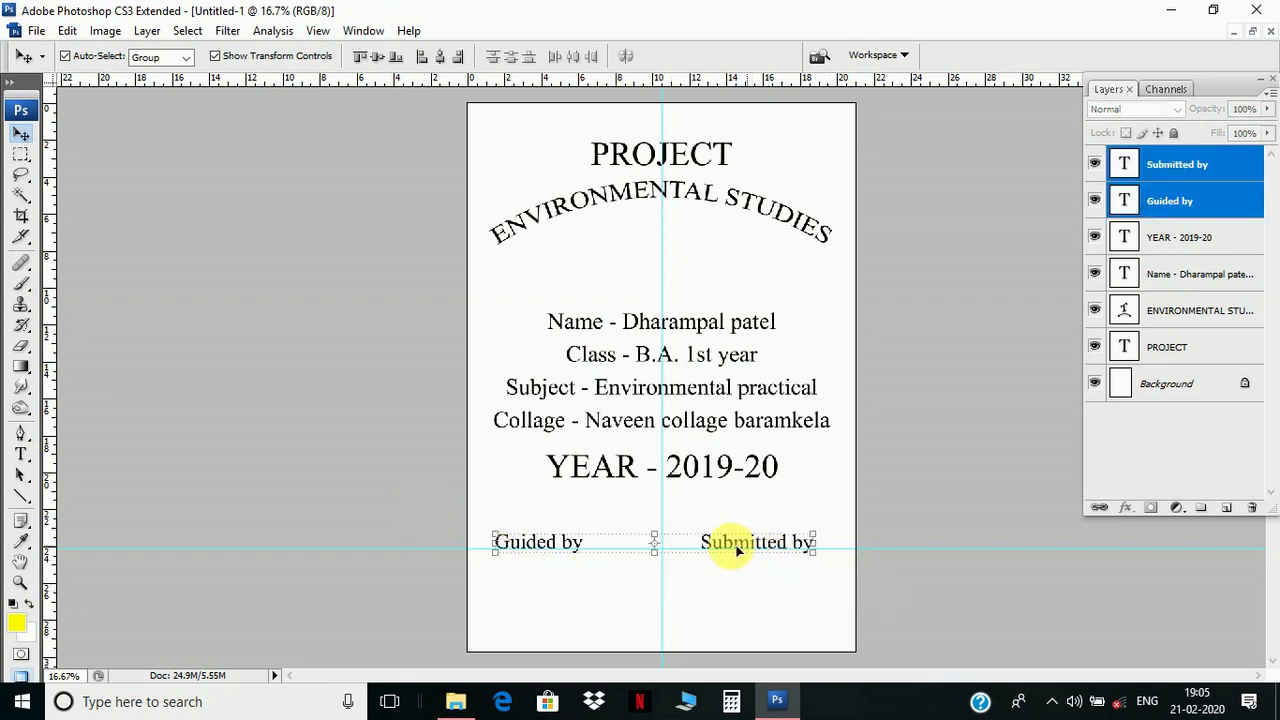
pyautogui.moveTo(703, 546); pyautogui.dragTo(714, 597)
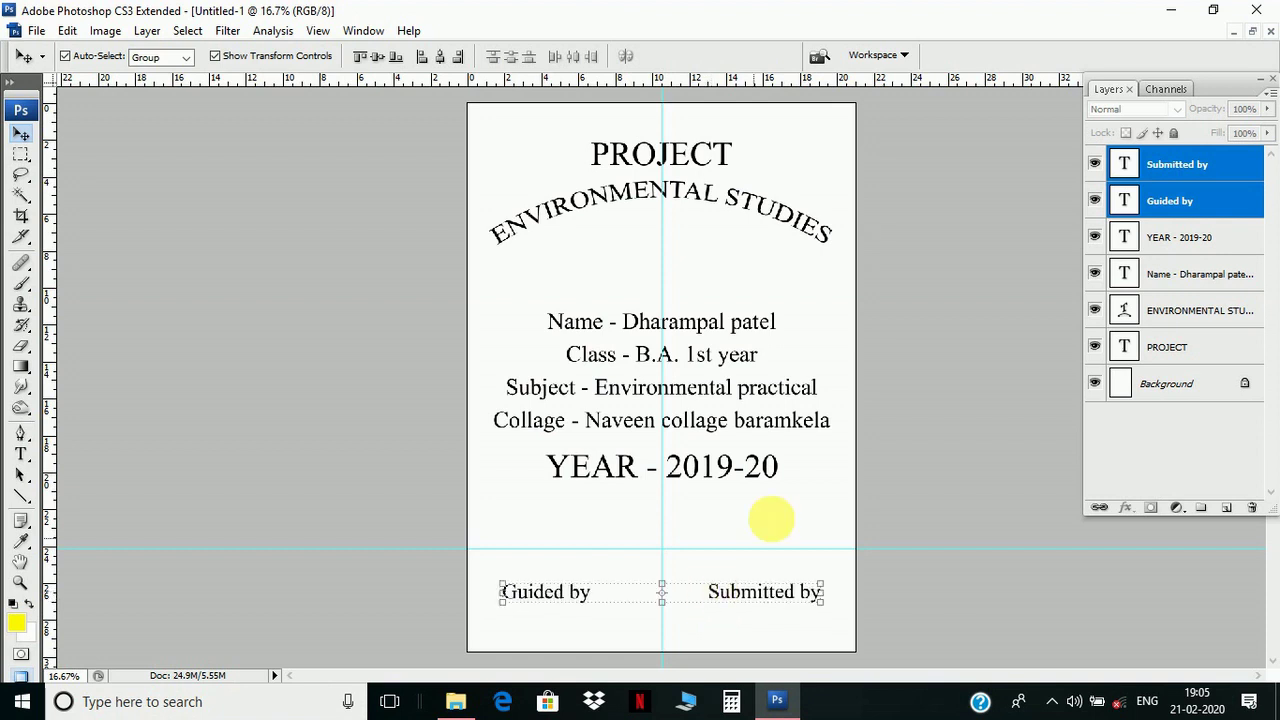
pyautogui.click(885, 372)
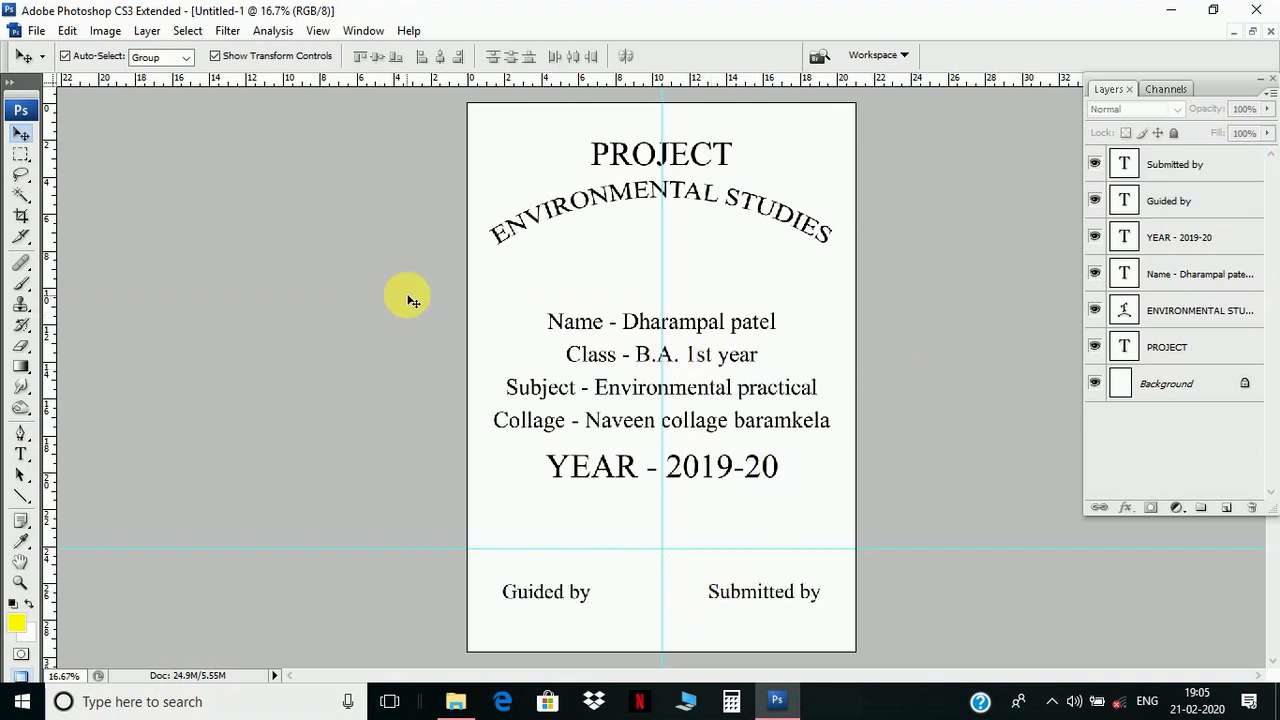
# - Move the student details block and YEAR line down together, just above Guided by
pyautogui.moveTo(508, 320); pyautogui.dragTo(897, 491)
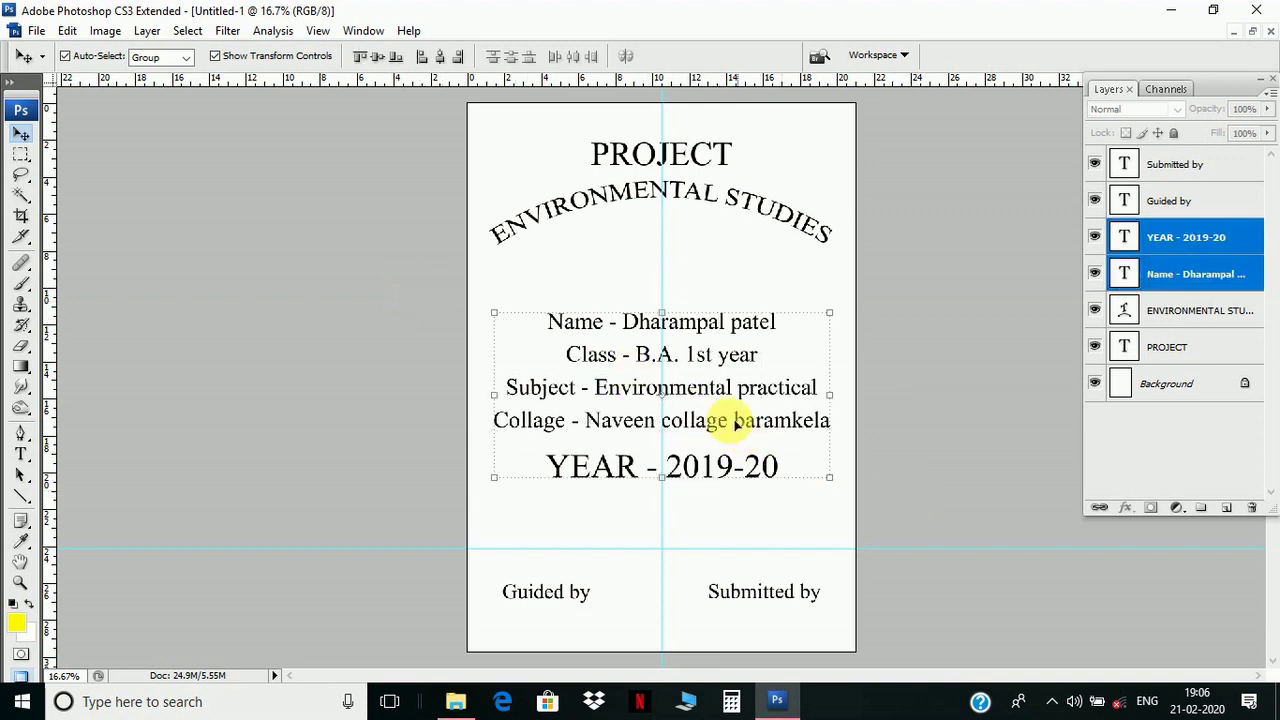
pyautogui.moveTo(699, 387); pyautogui.dragTo(700, 458)
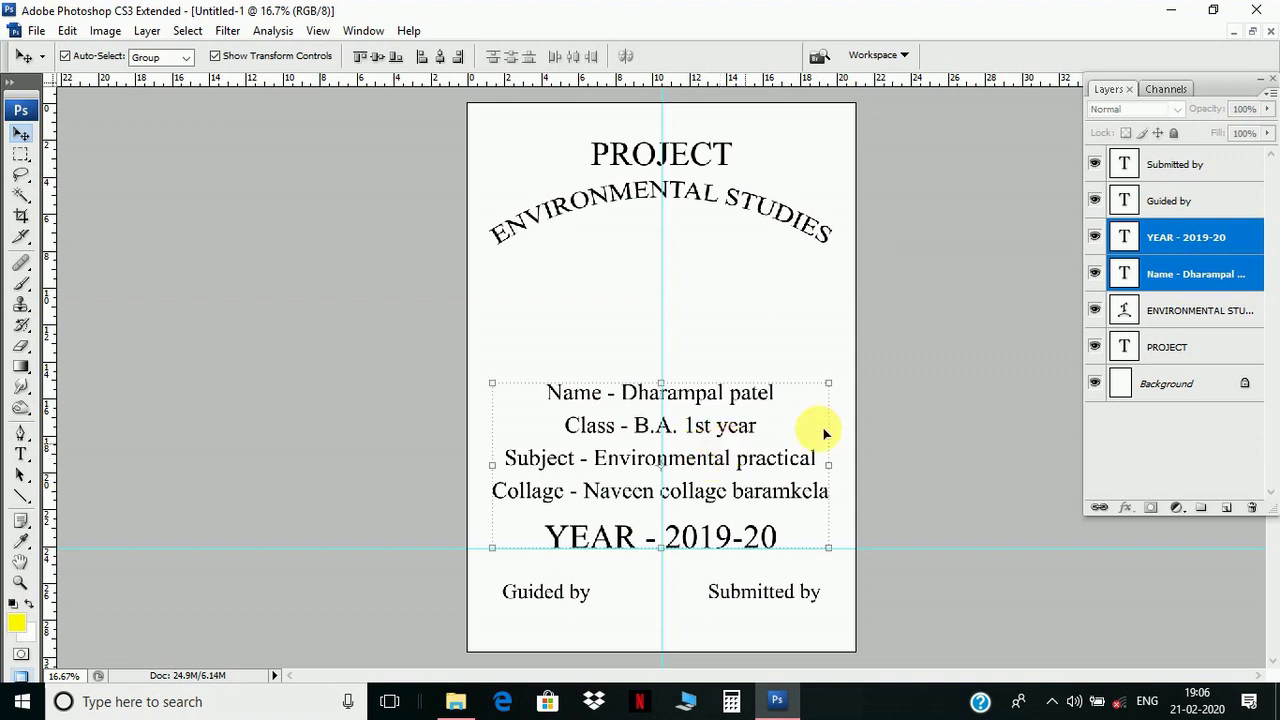
pyautogui.click(938, 363)
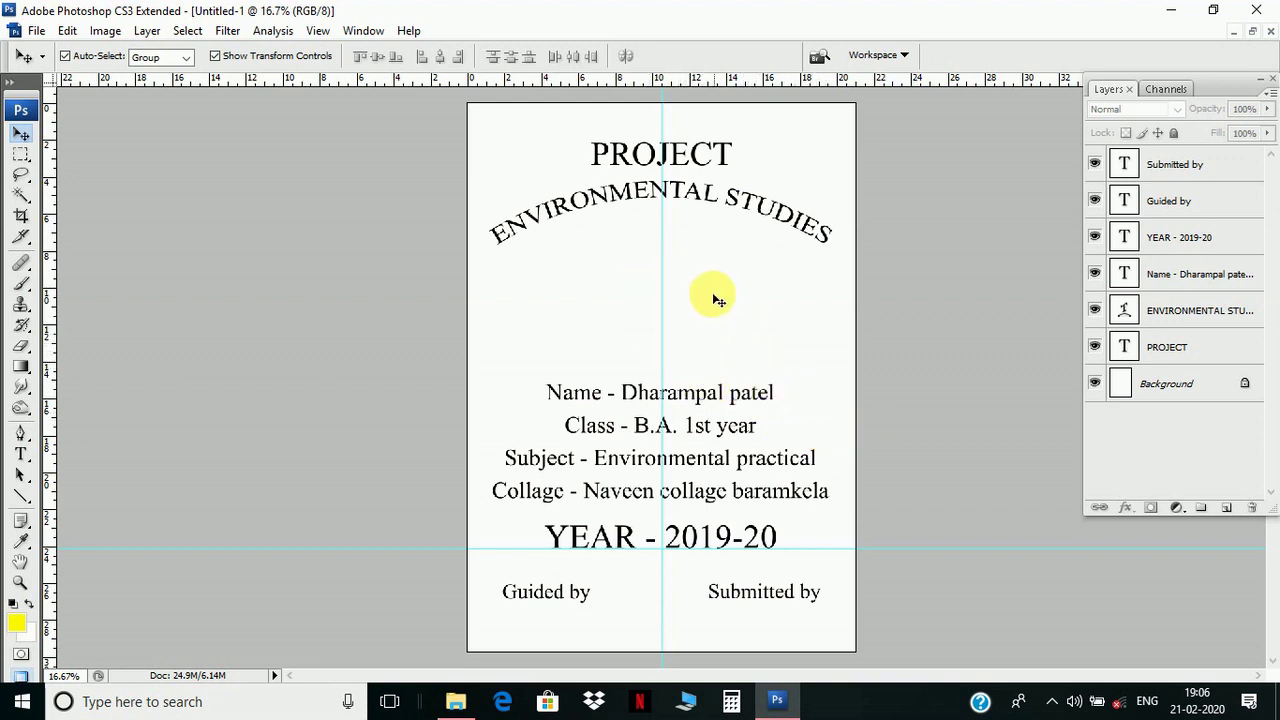
# - Drag the environment globe clipart from its window into the cover document as Layer 1
pyautogui.click(1256, 34)
pyautogui.moveTo(323, 94); pyautogui.dragTo(723, 124)
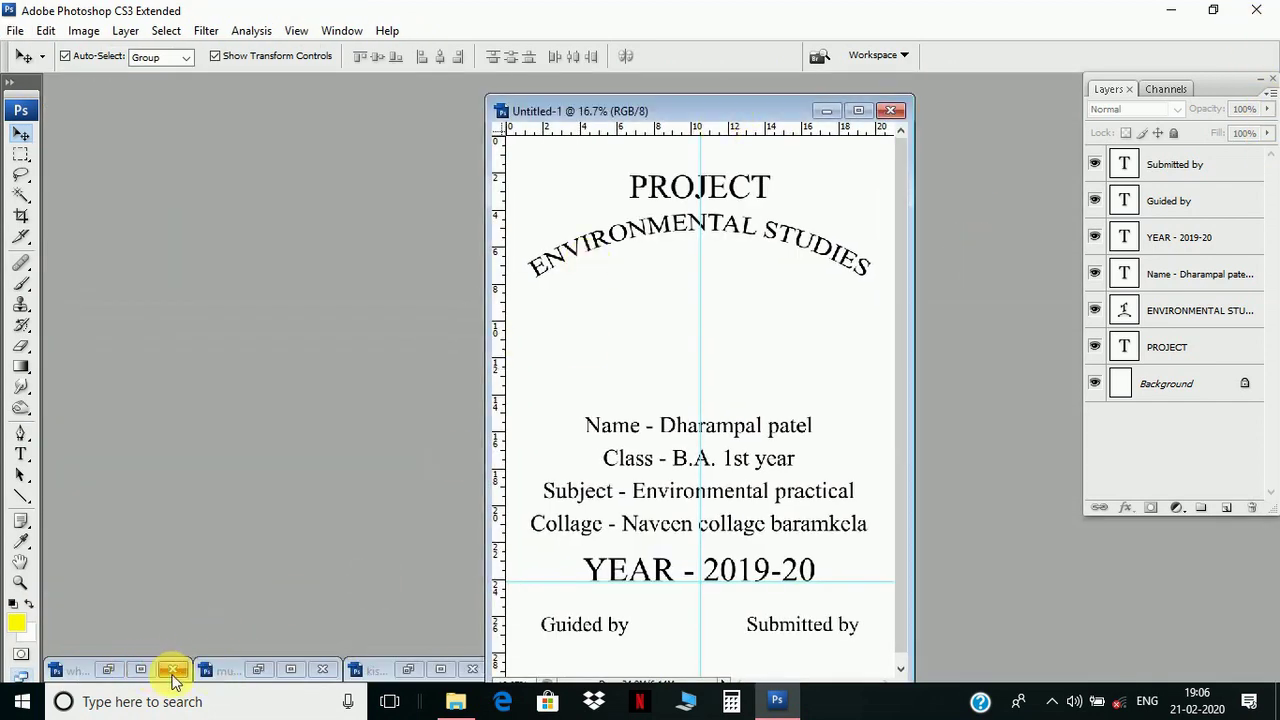
pyautogui.click(409, 669)
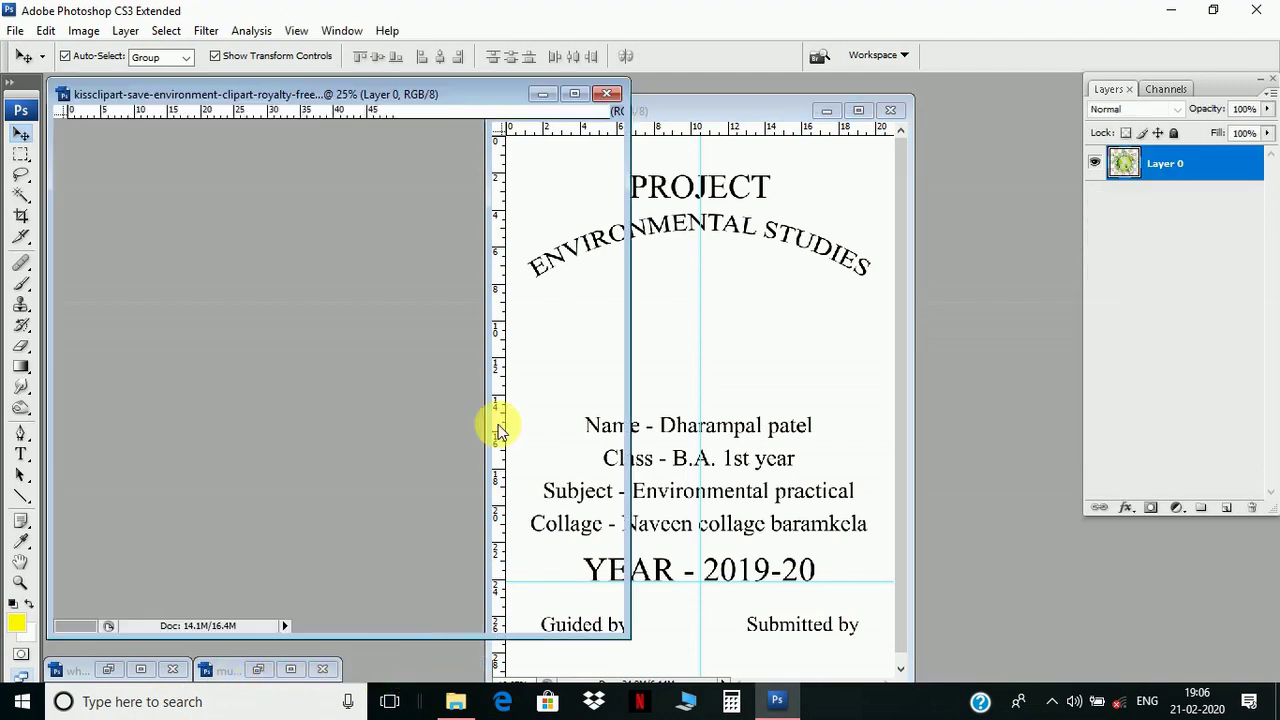
pyautogui.moveTo(376, 318); pyautogui.dragTo(711, 320)
pyautogui.click(858, 110)
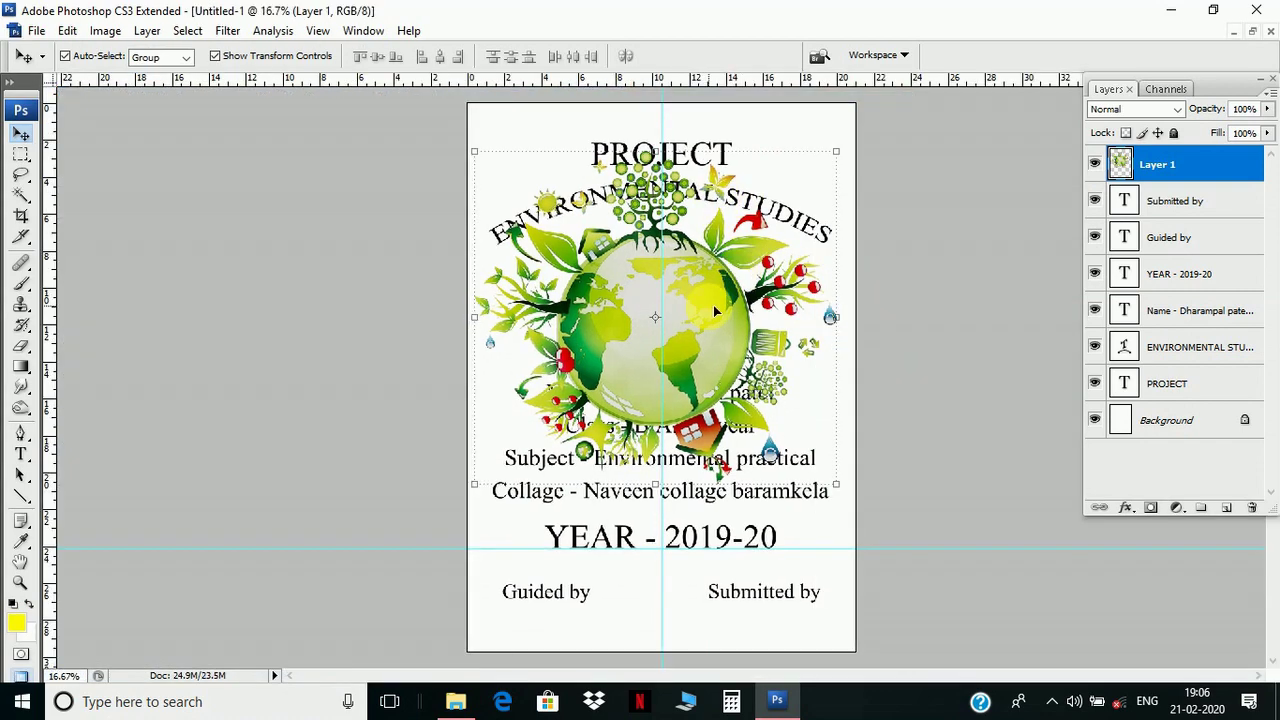
# - Scale the globe clipart down to 50.6% and place it between the subtitle and details
pyautogui.hotkey('ctrl', 't')
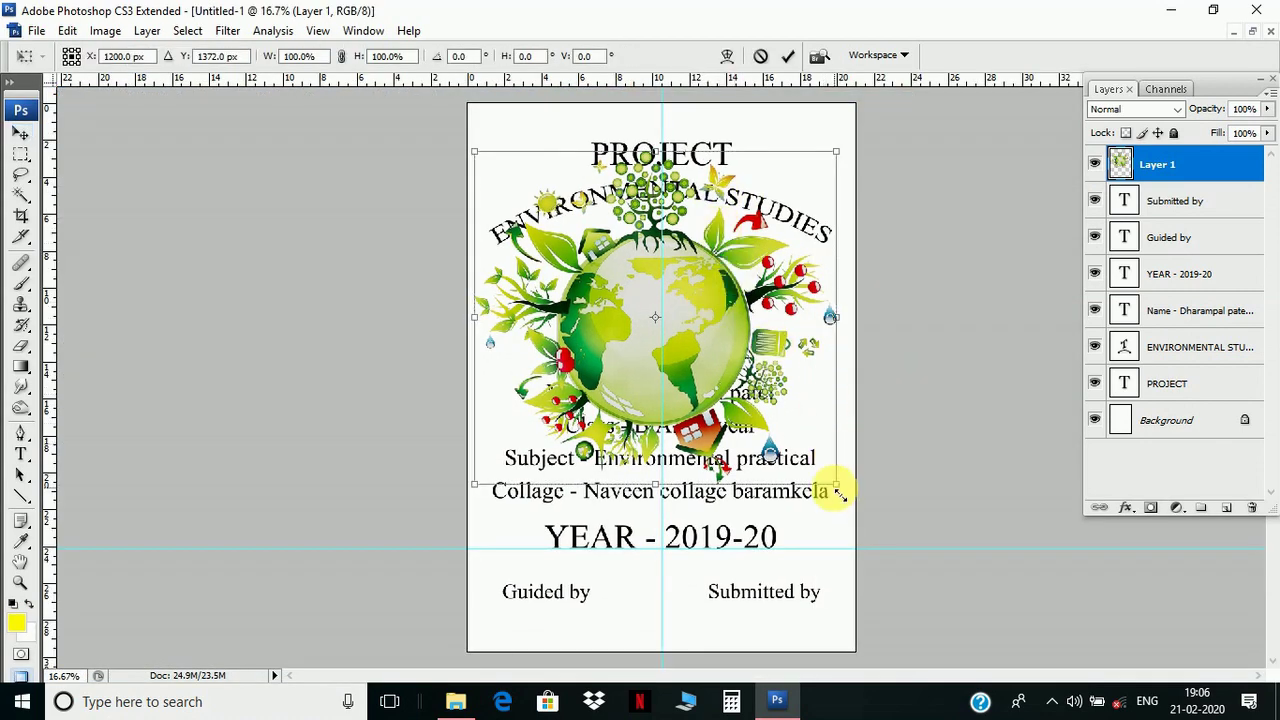
pyautogui.moveTo(836, 488); pyautogui.dragTo(700, 355)
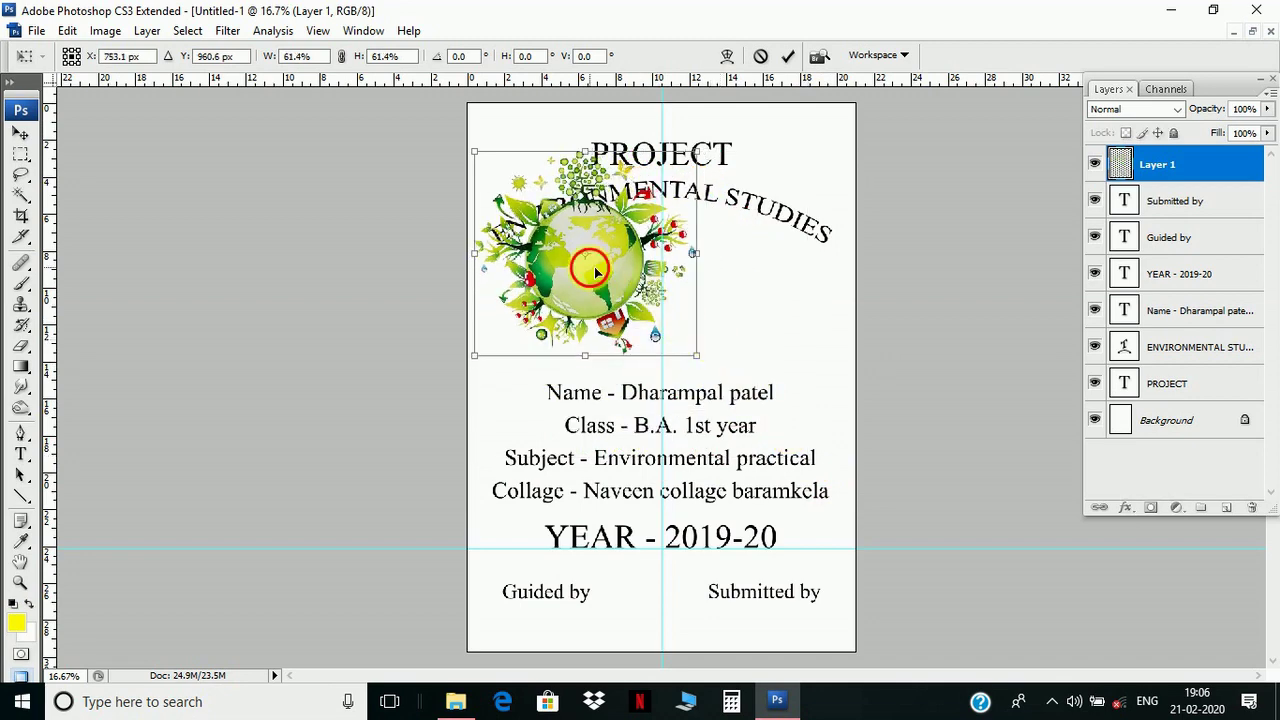
pyautogui.moveTo(590, 269); pyautogui.dragTo(702, 318)
pyautogui.moveTo(772, 398); pyautogui.dragTo(752, 379)
pyautogui.moveTo(695, 301); pyautogui.dragTo(704, 304)
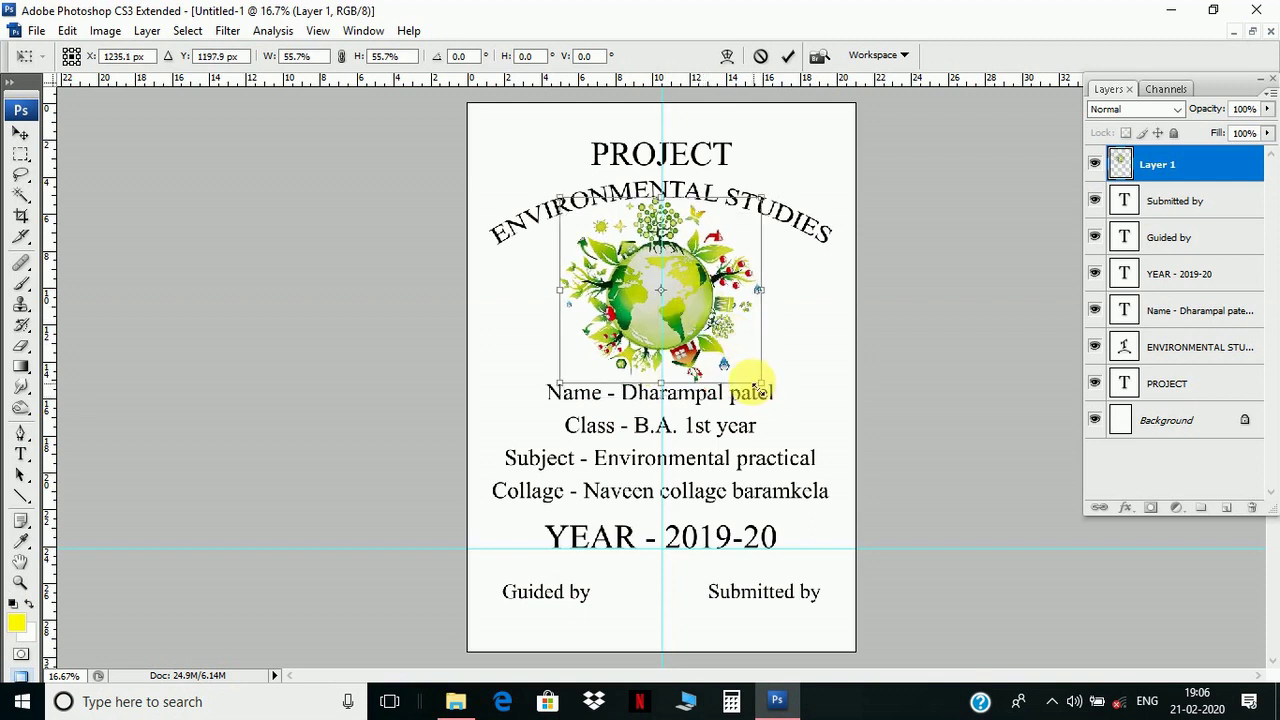
pyautogui.moveTo(762, 384); pyautogui.dragTo(752, 374)
pyautogui.moveTo(710, 300); pyautogui.dragTo(716, 308)
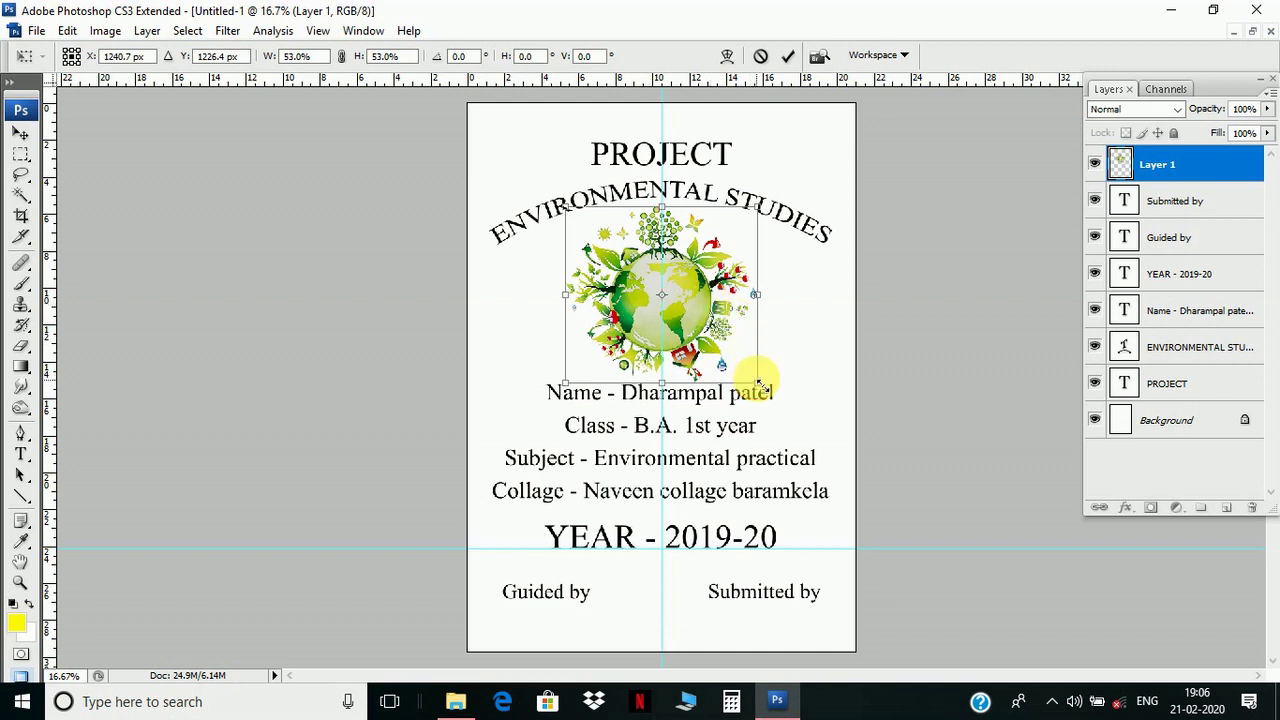
pyautogui.moveTo(760, 383)
pyautogui.mouseDown()
pyautogui.moveTo(749, 366)
pyautogui.moveTo(751, 378)
pyautogui.mouseUp()
pyautogui.moveTo(708, 291)
pyautogui.mouseDown()
pyautogui.moveTo(722, 298)
pyautogui.moveTo(715, 289)
pyautogui.mouseUp()
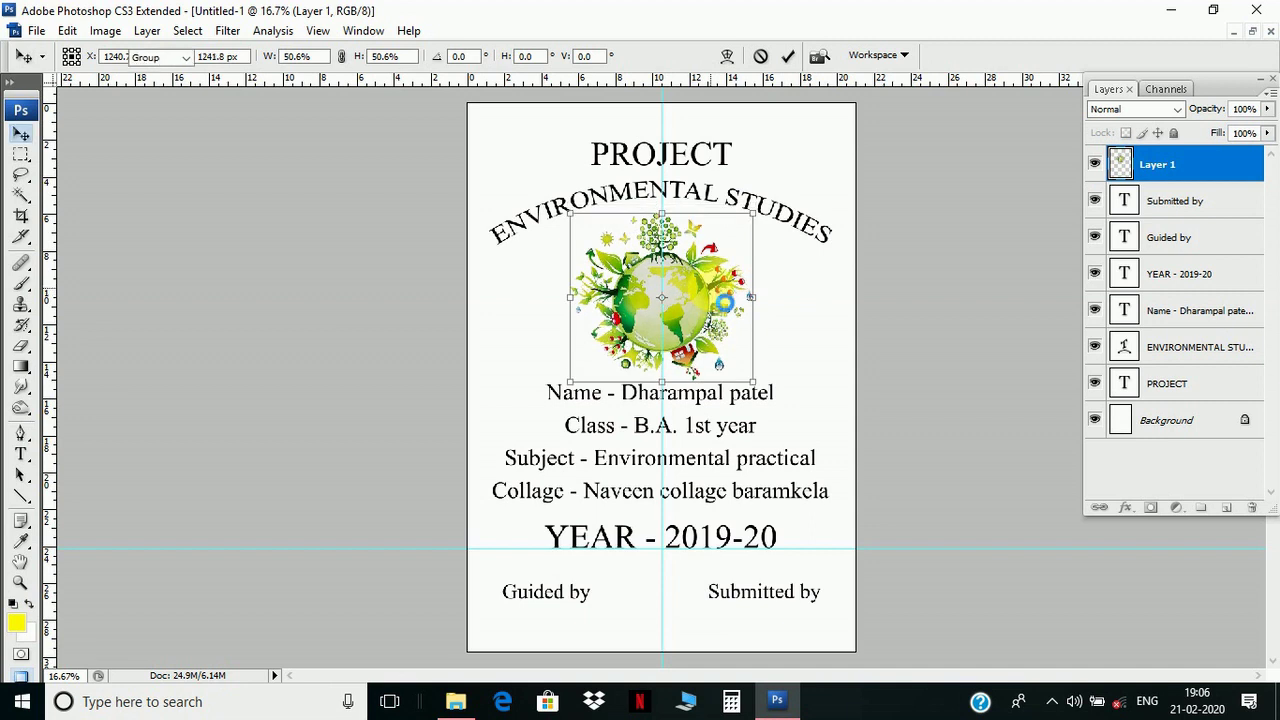
pyautogui.press('Return')
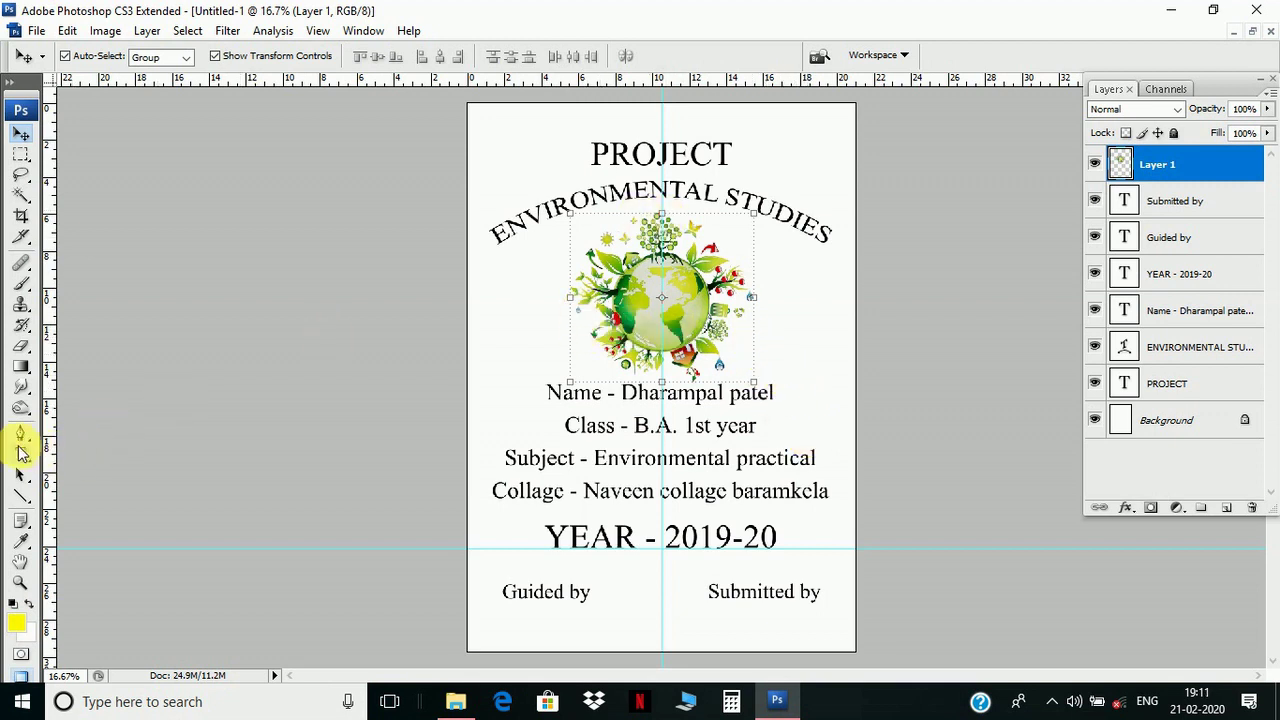
# - Change the PROJECT title to the Aparajita font at 84 pt
pyautogui.click(620, 152)
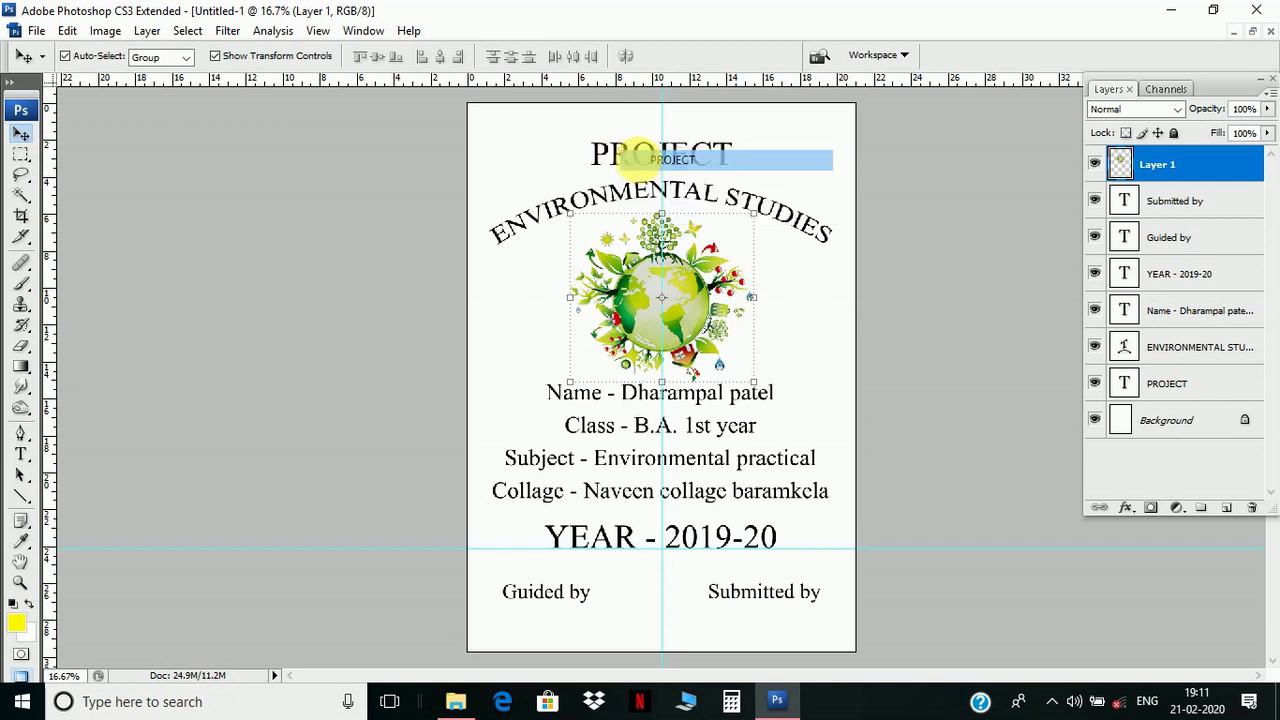
pyautogui.click(22, 455)
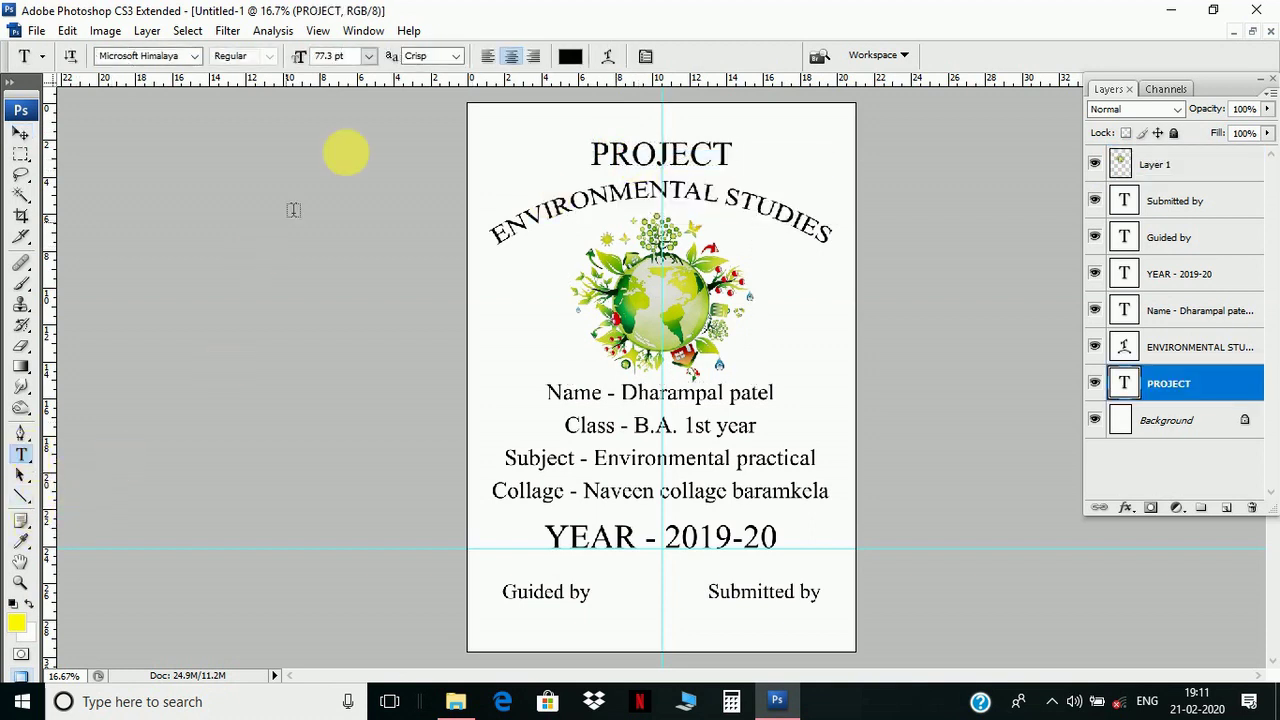
pyautogui.click(198, 63)
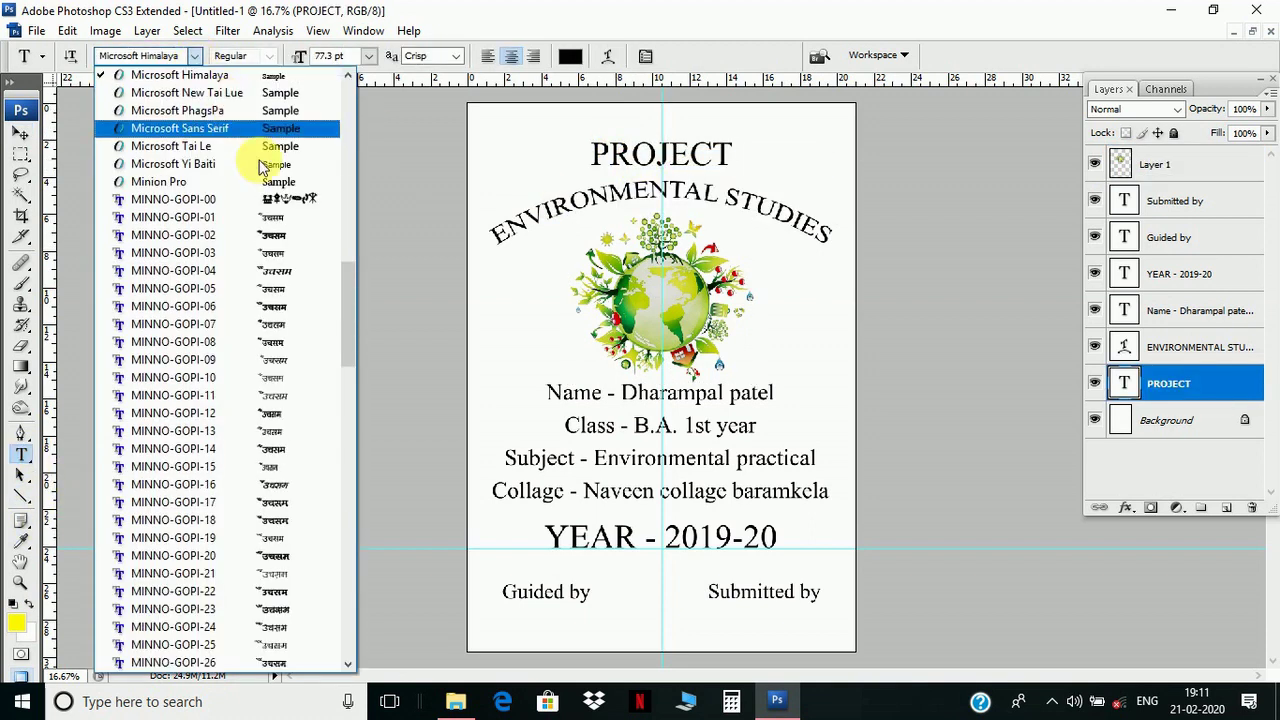
pyautogui.moveTo(362, 224); pyautogui.dragTo(366, 108)
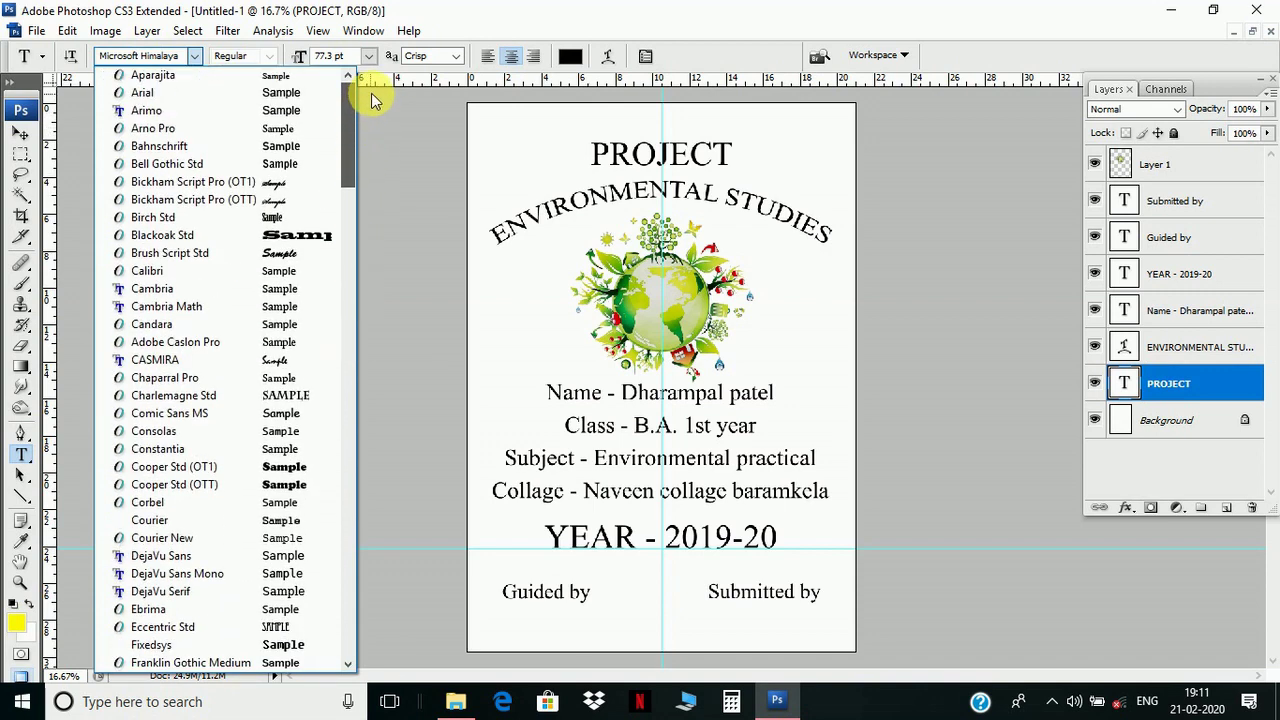
pyautogui.click(254, 78)
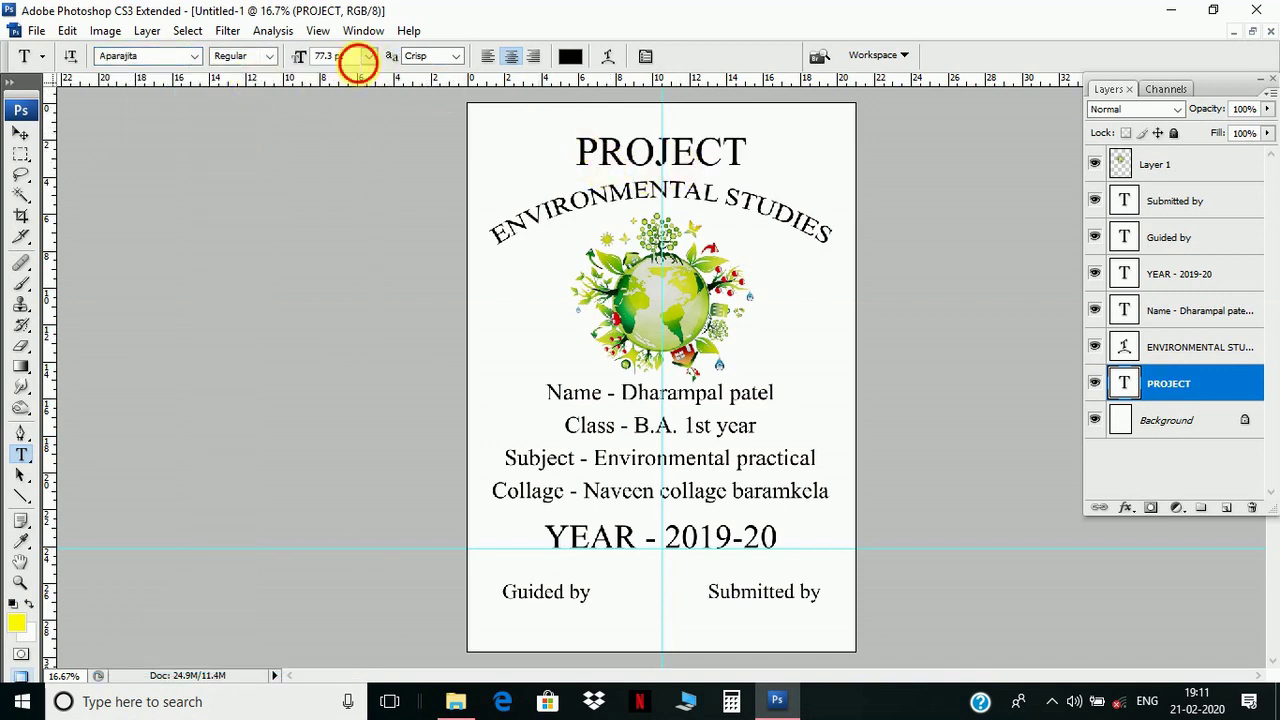
pyautogui.click(357, 58)
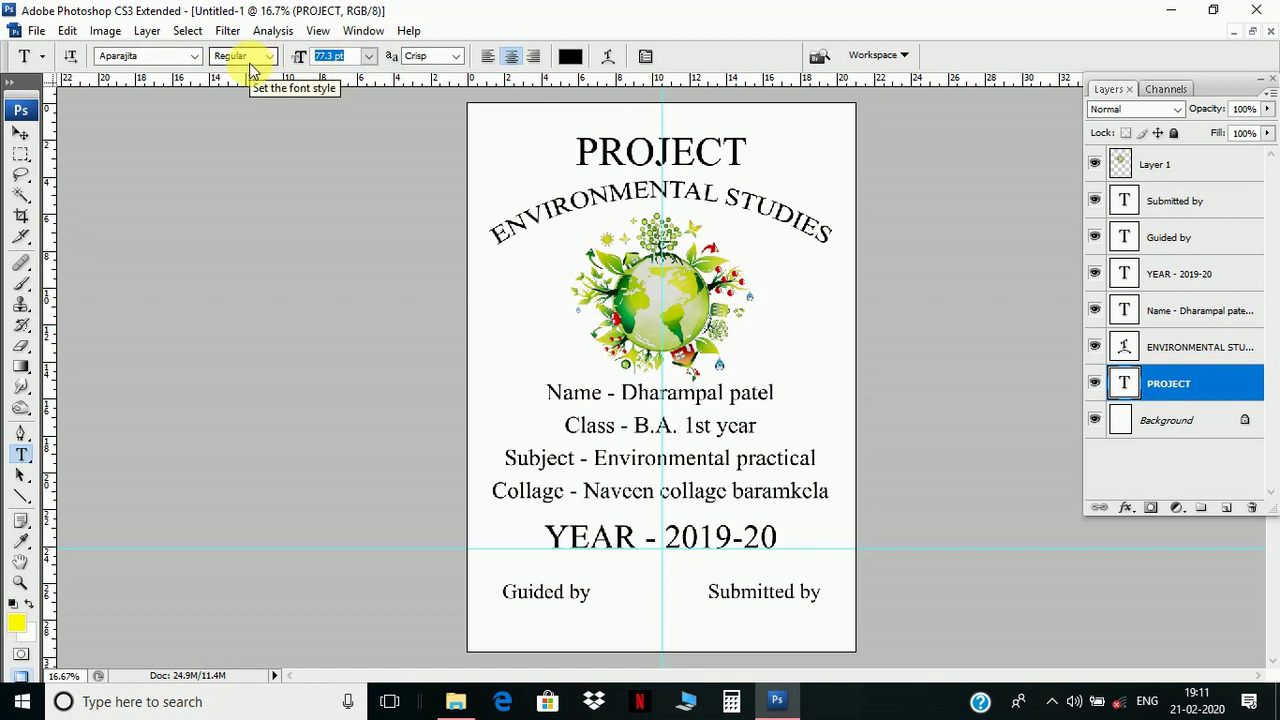
pyautogui.write('84')
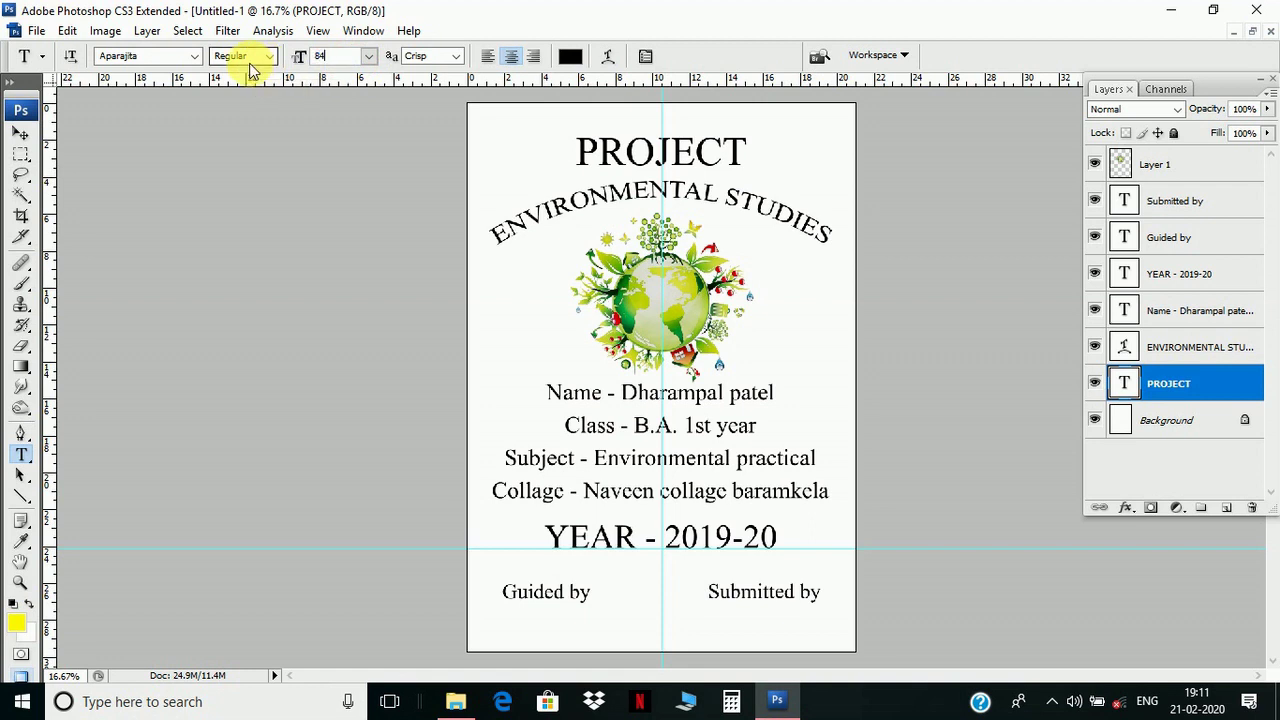
pyautogui.click(22, 133)
pyautogui.rightClick(624, 198)
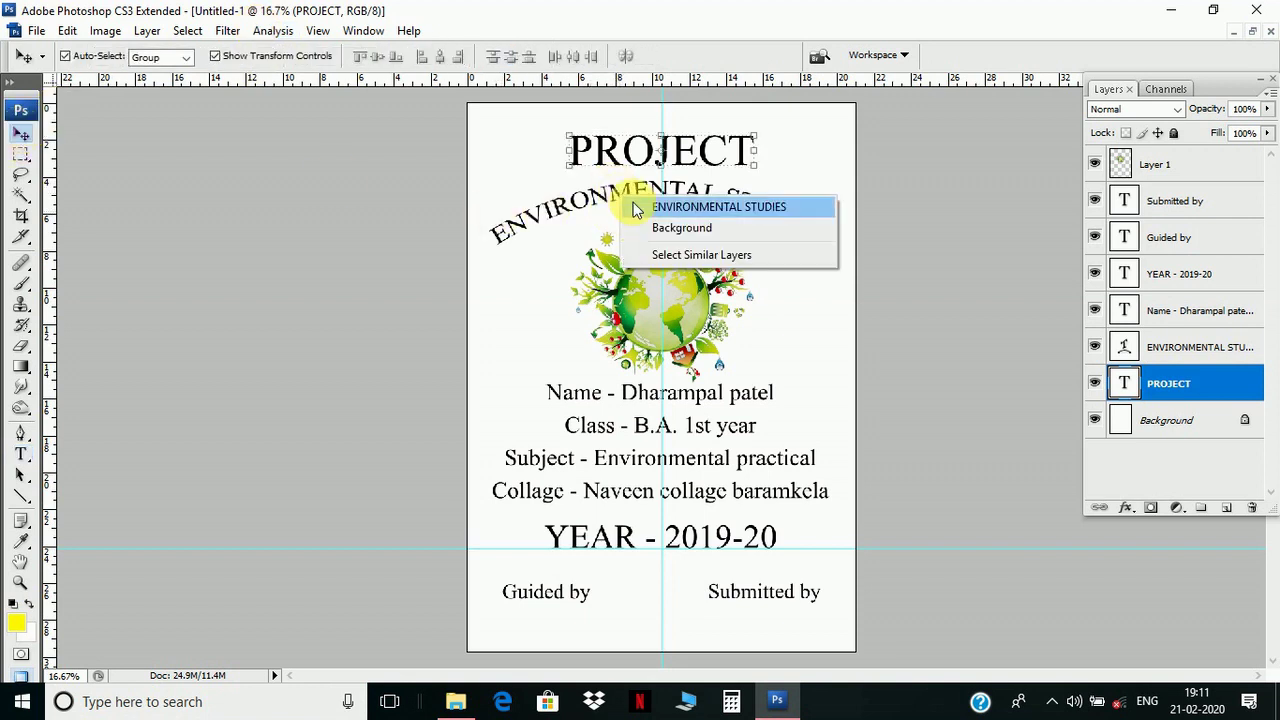
# - Nudge the arched ENVIRONMENTAL STUDIES subtitle down a few pixels
pyautogui.click(645, 207)
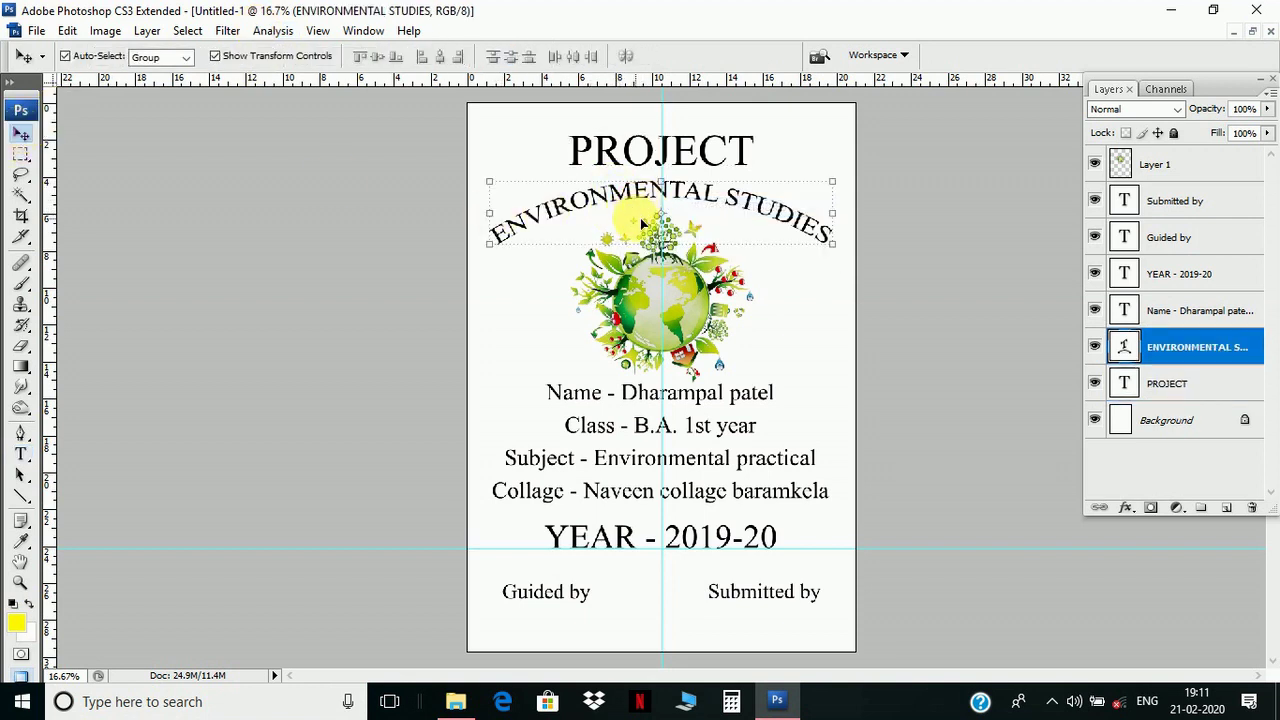
pyautogui.press('Down')
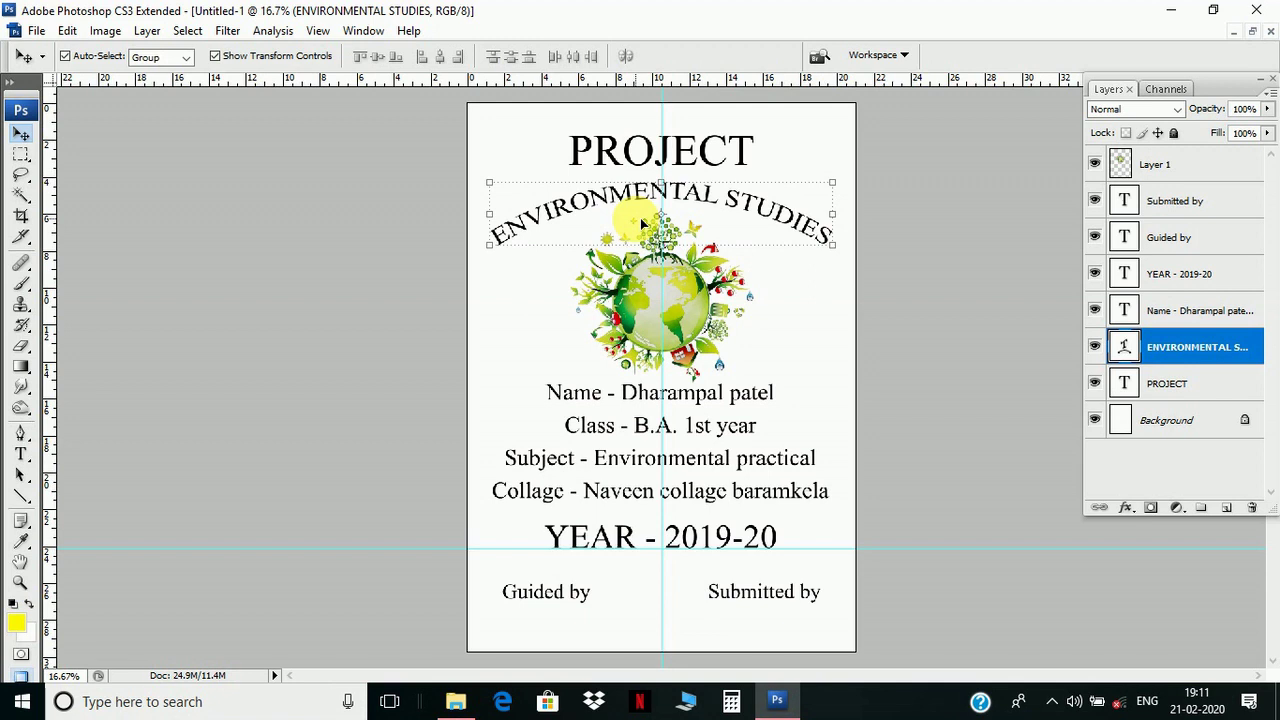
pyautogui.press('Down')
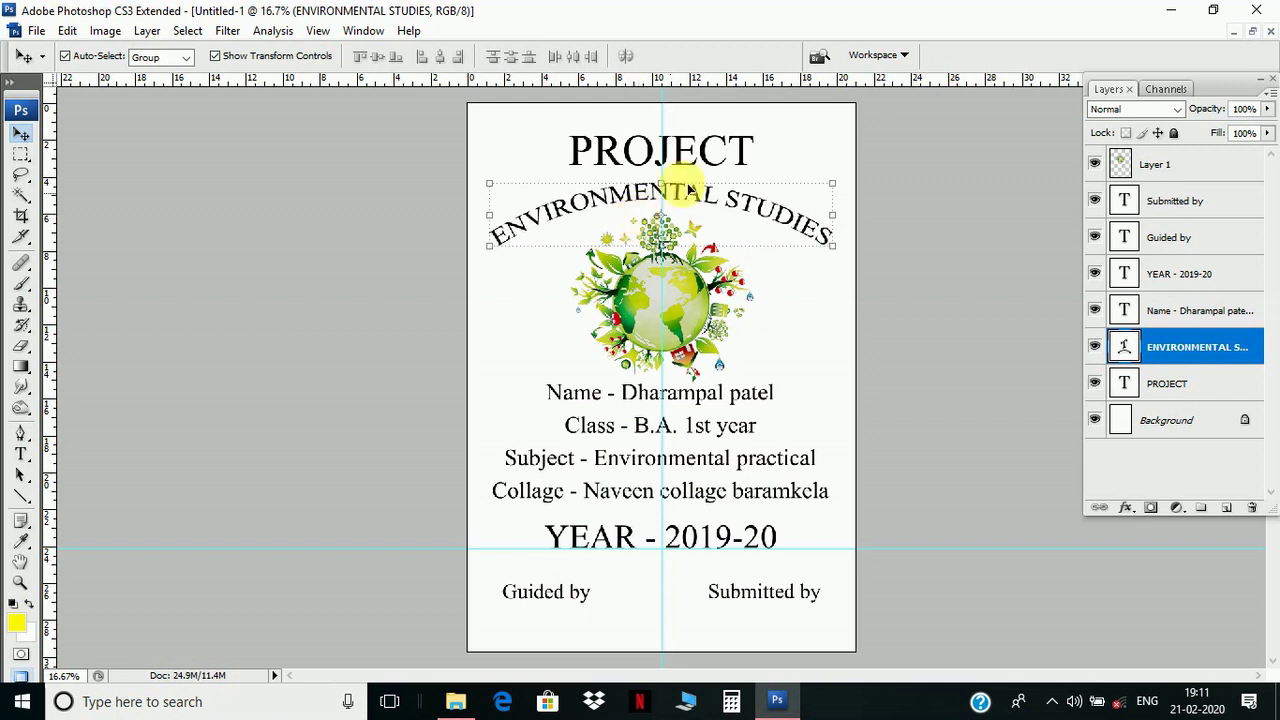
pyautogui.press('Down')
pyautogui.press('Down')
pyautogui.press('Down')
pyautogui.press('Down')
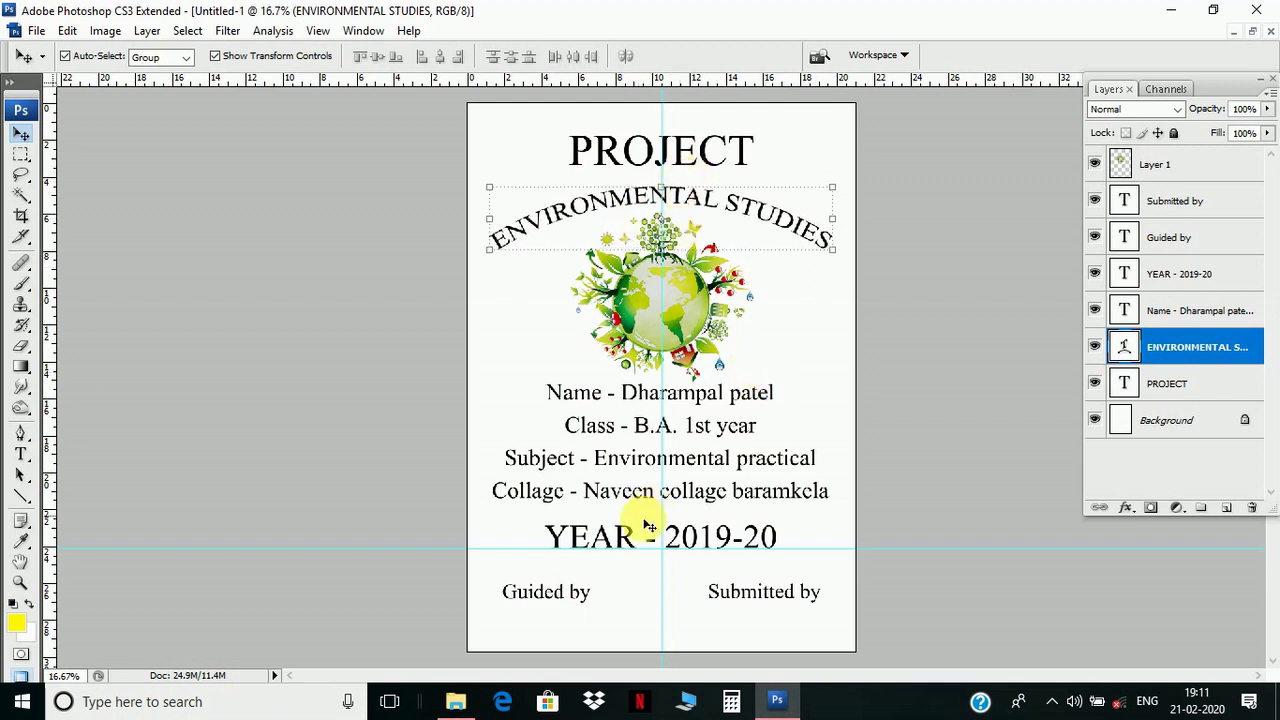
# - Lower the Guided by and Submitted by labels together
pyautogui.rightClick(584, 604)
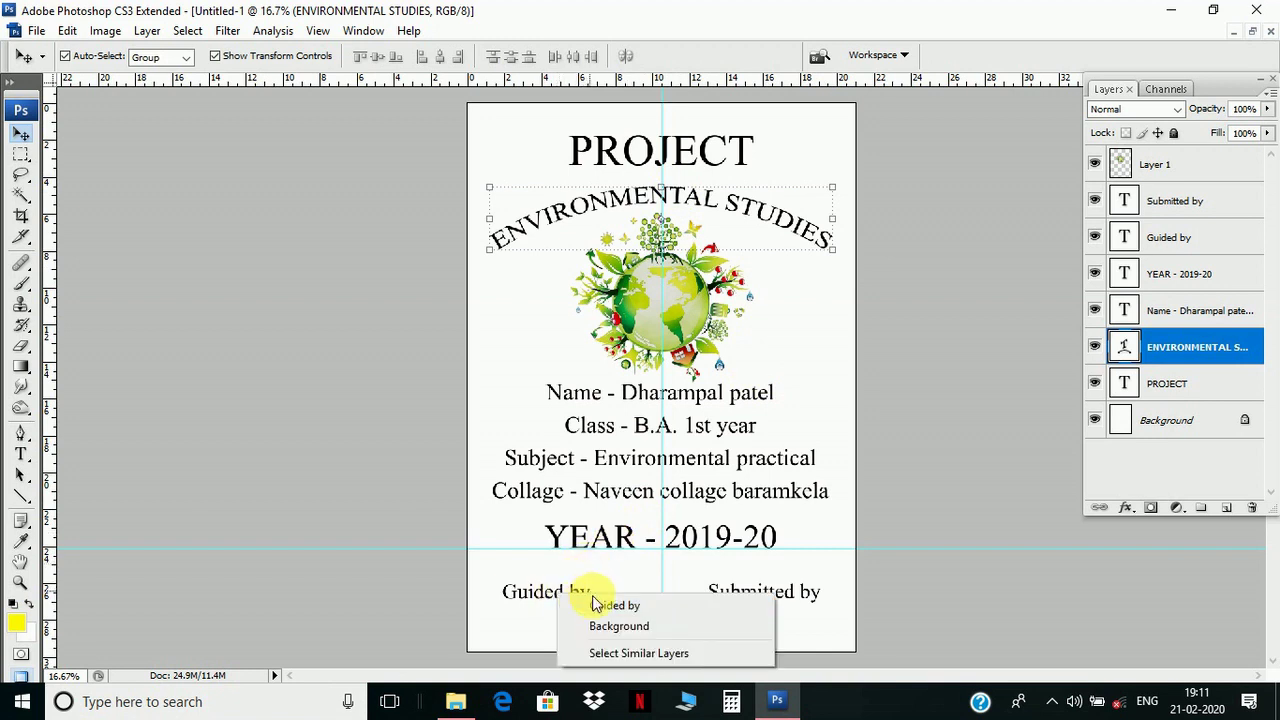
pyautogui.click(596, 607)
pyautogui.keyDown('shift'); pyautogui.click(826, 636); pyautogui.keyUp('shift')
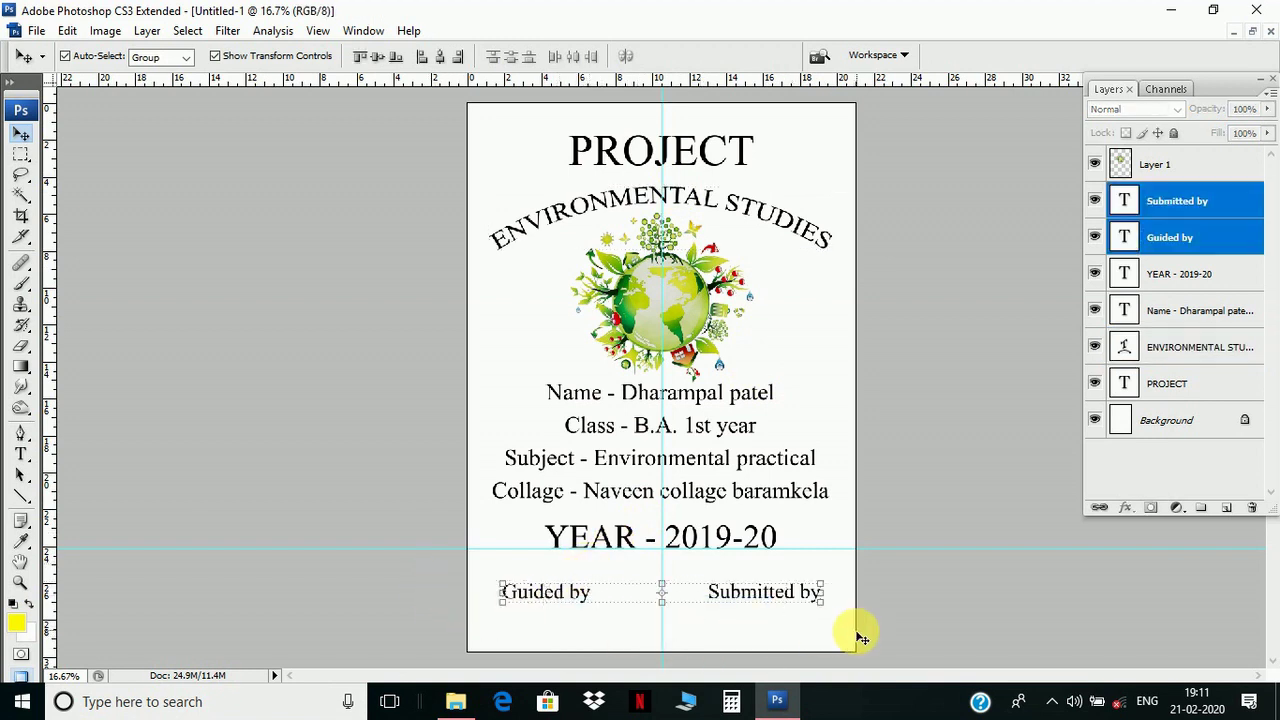
pyautogui.hotkey('shift', 'Down')
pyautogui.hotkey('shift', 'Down')
pyautogui.hotkey('shift', 'Down')
pyautogui.hotkey('shift', 'Down')
pyautogui.hotkey('shift', 'Down')
pyautogui.hotkey('shift', 'Down')
pyautogui.hotkey('shift', 'Down')
pyautogui.hotkey('shift', 'Down')
pyautogui.hotkey('shift', 'Down')
pyautogui.hotkey('shift', 'Down')
pyautogui.hotkey('shift', 'Down')
pyautogui.hotkey('shift', 'Down')
pyautogui.hotkey('shift', 'Down')
pyautogui.hotkey('shift', 'Down')
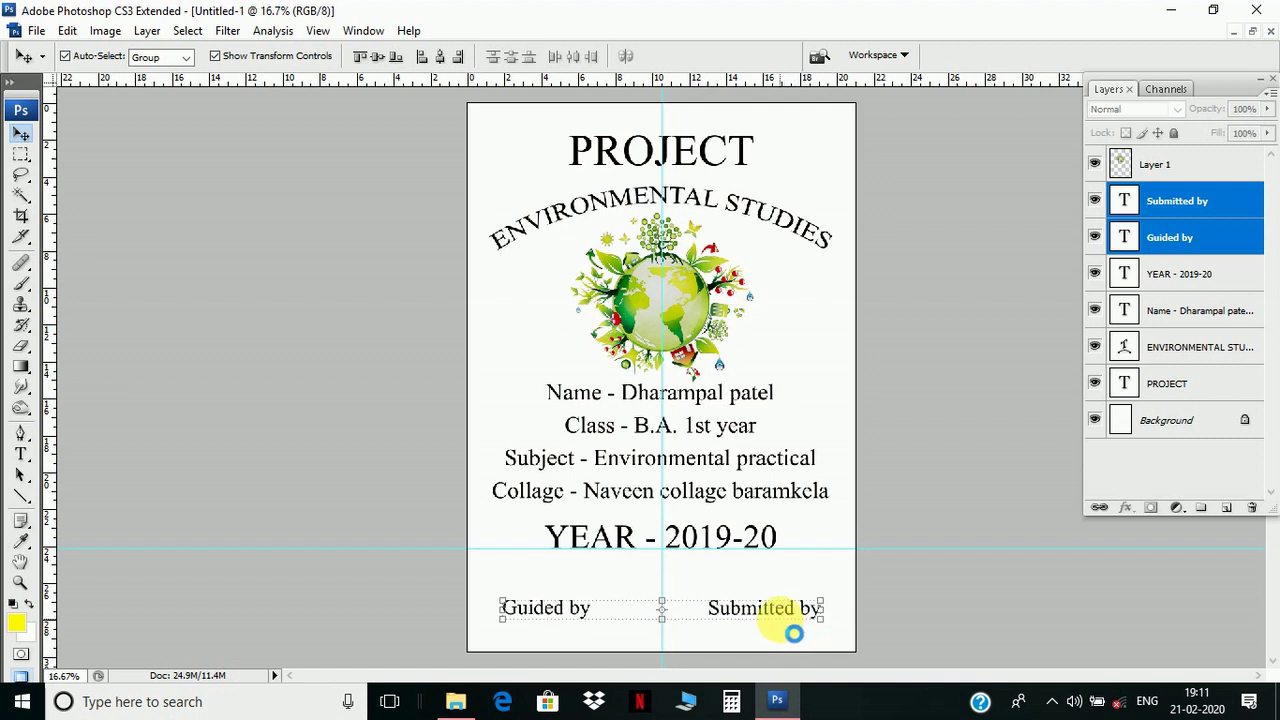
pyautogui.press('Up')
pyautogui.press('Up')
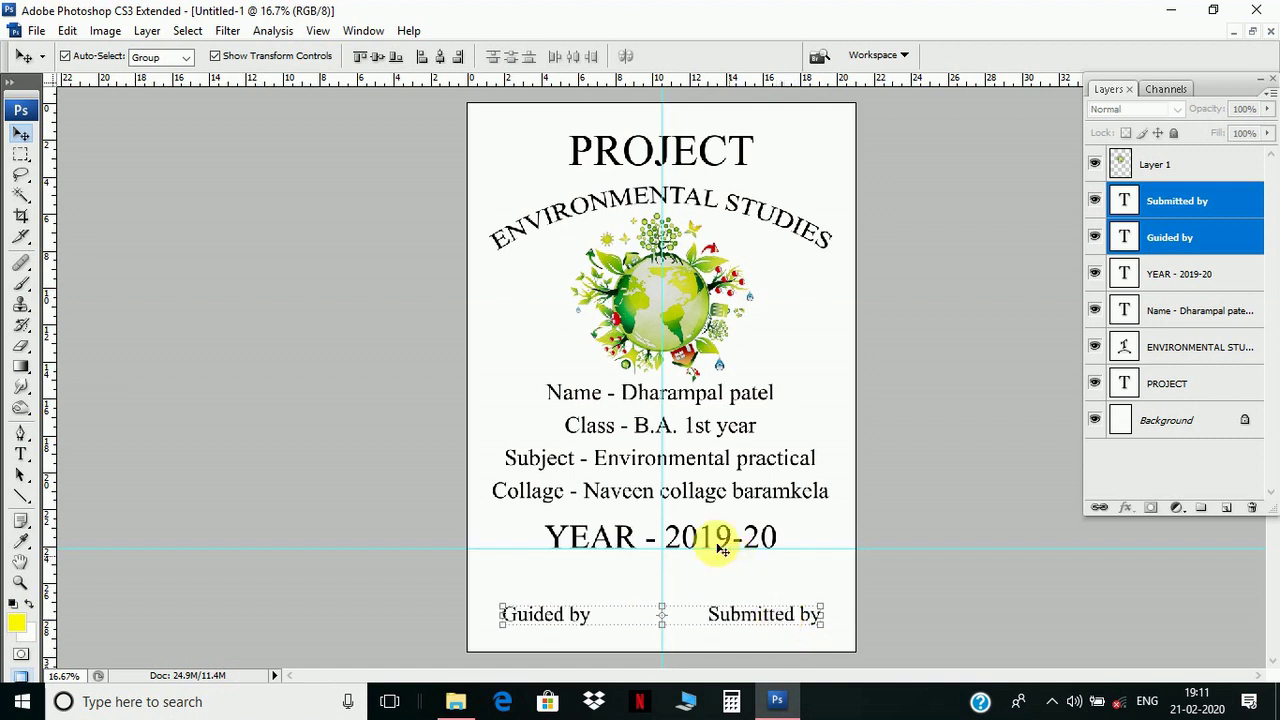
# - Move the year line and the student details block down a little
pyautogui.rightClick(708, 535)
pyautogui.click(745, 541)
pyautogui.moveTo(657, 546); pyautogui.dragTo(678, 562)
pyautogui.hotkey('shift', 'Down')
pyautogui.hotkey('shift', 'Down')
pyautogui.hotkey('shift', 'Down')
pyautogui.hotkey('shift', 'Down')
pyautogui.hotkey('shift', 'Down')
pyautogui.hotkey('shift', 'Down')
pyautogui.hotkey('shift', 'Down')
pyautogui.hotkey('shift', 'Down')
pyautogui.hotkey('shift', 'Down')
pyautogui.hotkey('shift', 'Down')
pyautogui.hotkey('shift', 'Down')
pyautogui.hotkey('shift', 'Down')
pyautogui.hotkey('shift', 'Down')
pyautogui.hotkey('shift', 'Down')
pyautogui.hotkey('shift', 'Down')
pyautogui.hotkey('shift', 'Down')
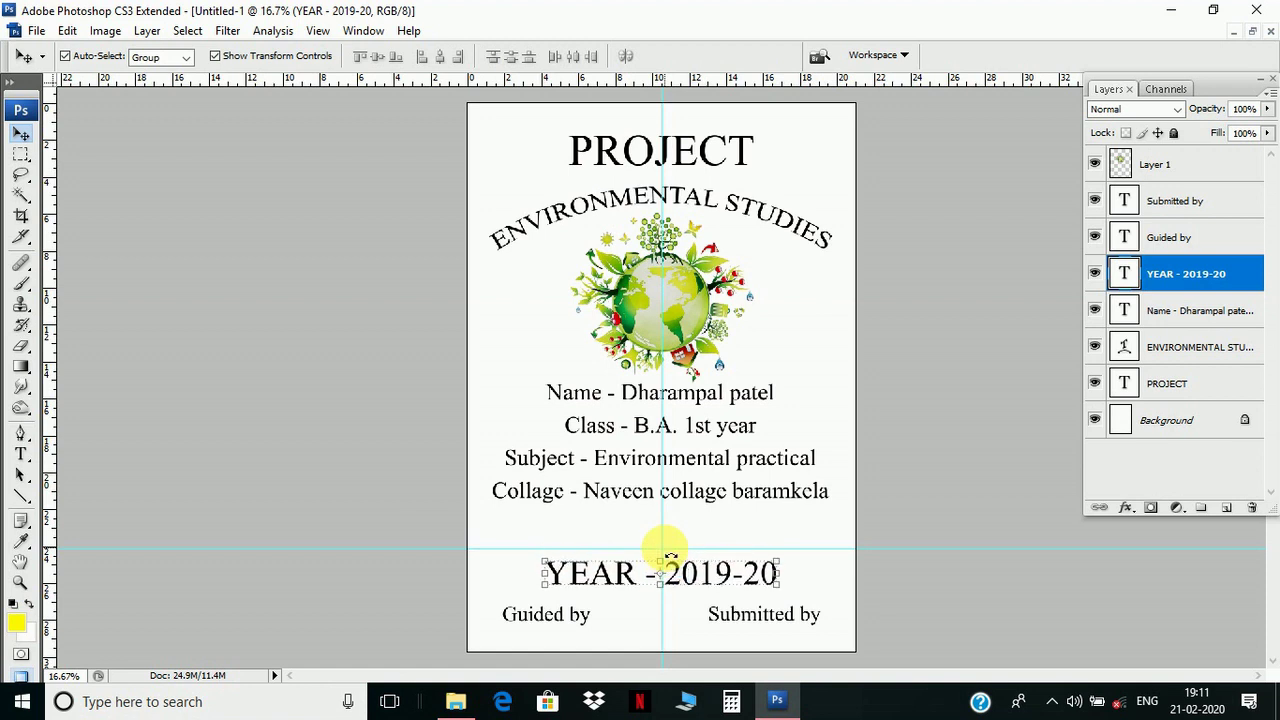
pyautogui.click(640, 466)
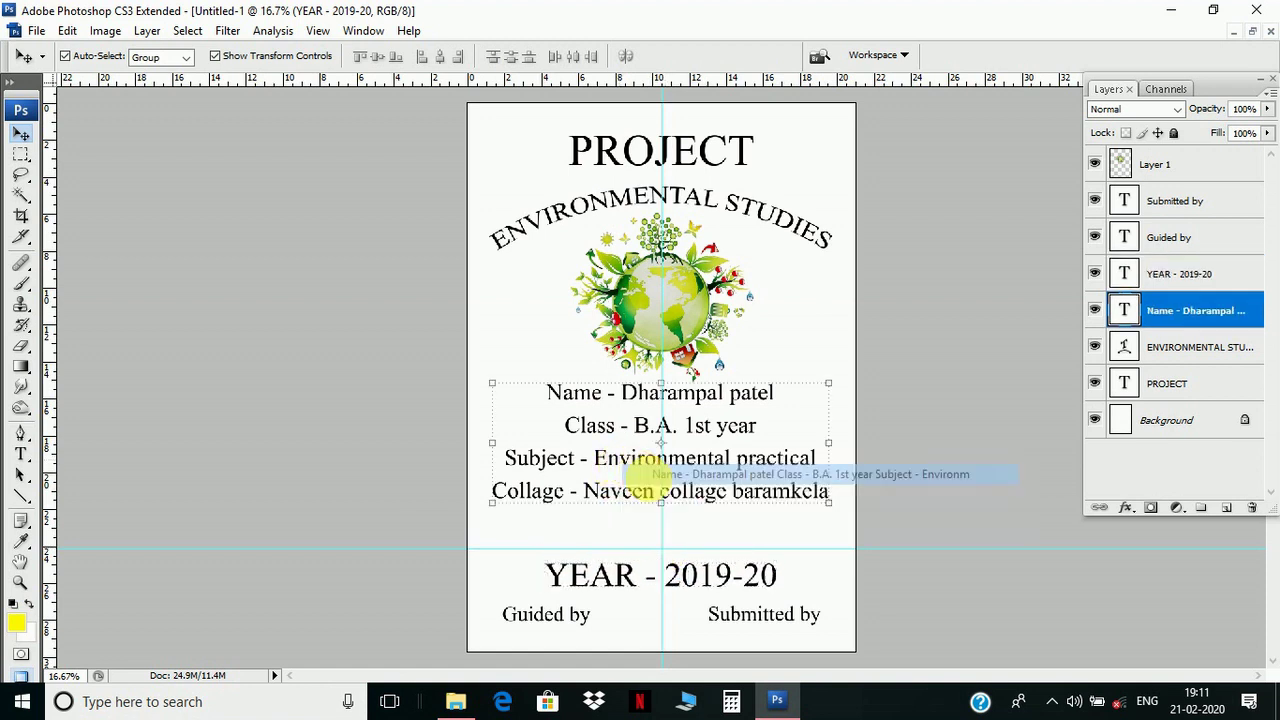
pyautogui.moveTo(651, 481); pyautogui.dragTo(615, 515)
pyautogui.moveTo(603, 585)
pyautogui.mouseDown()
pyautogui.moveTo(623, 591)
pyautogui.moveTo(608, 587)
pyautogui.mouseUp()
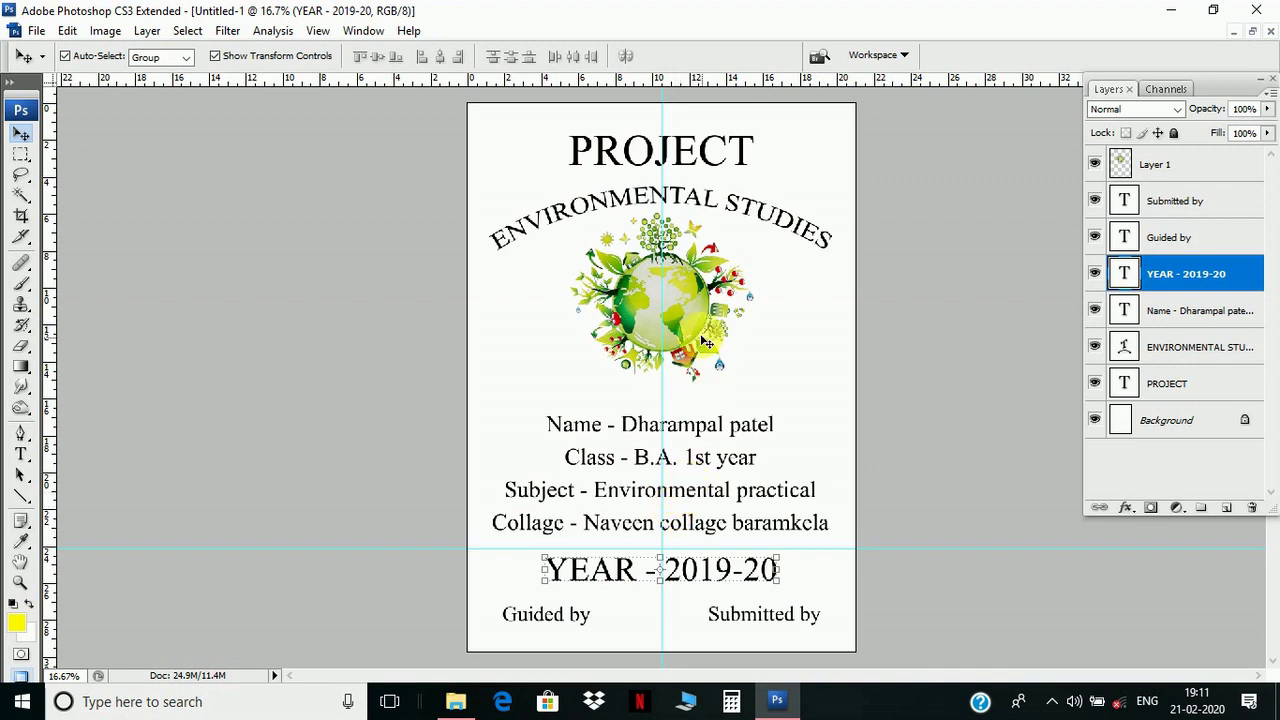
# - Nudge the globe clipart down toward the details block
pyautogui.rightClick(678, 290)
pyautogui.click(705, 307)
pyautogui.press('Down')
pyautogui.press('Down')
pyautogui.press('Down')
pyautogui.press('Down')
pyautogui.press('Down')
pyautogui.press('Down')
pyautogui.press('Down')
pyautogui.press('Down')
pyautogui.press('Down')
pyautogui.press('Down')
pyautogui.press('Down')
pyautogui.press('Down')
pyautogui.press('Down')
pyautogui.press('Down')
pyautogui.press('Down')
pyautogui.press('Down')
pyautogui.press('Down')
pyautogui.press('Down')
pyautogui.press('Down')
pyautogui.press('Down')
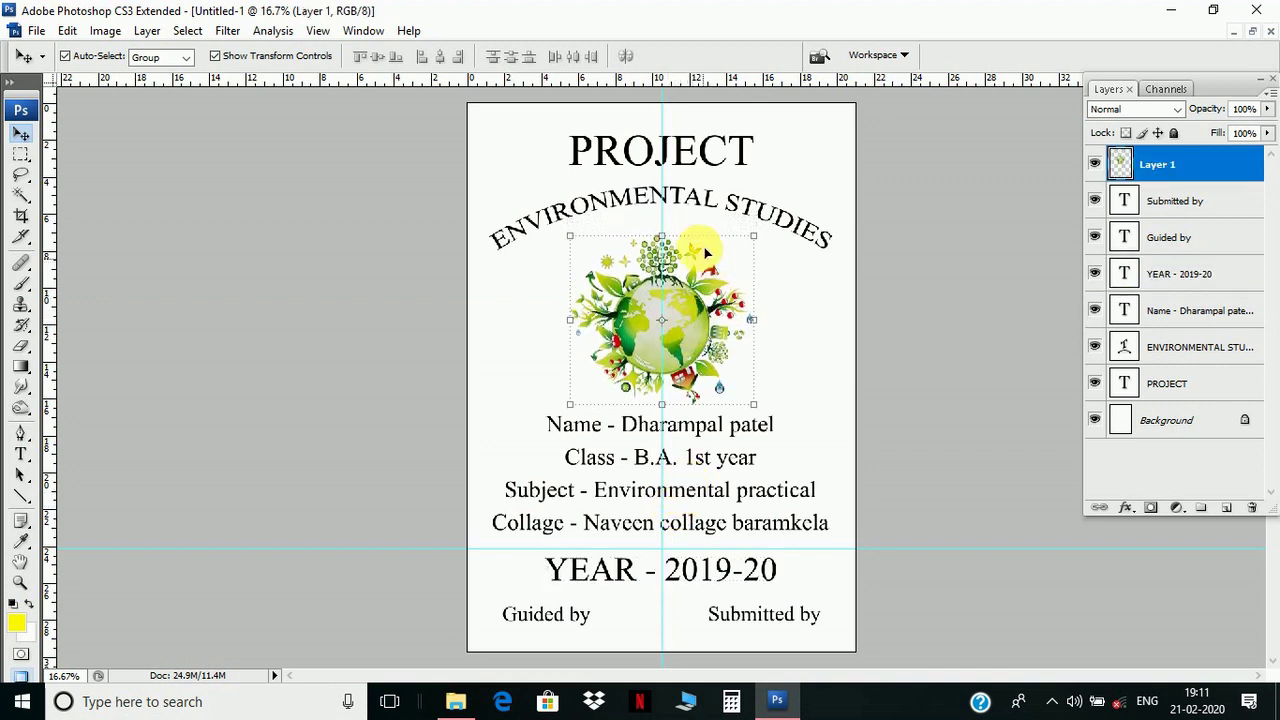
# - Nudge the arched subtitle down one pixel
pyautogui.rightClick(695, 195)
pyautogui.click(712, 206)
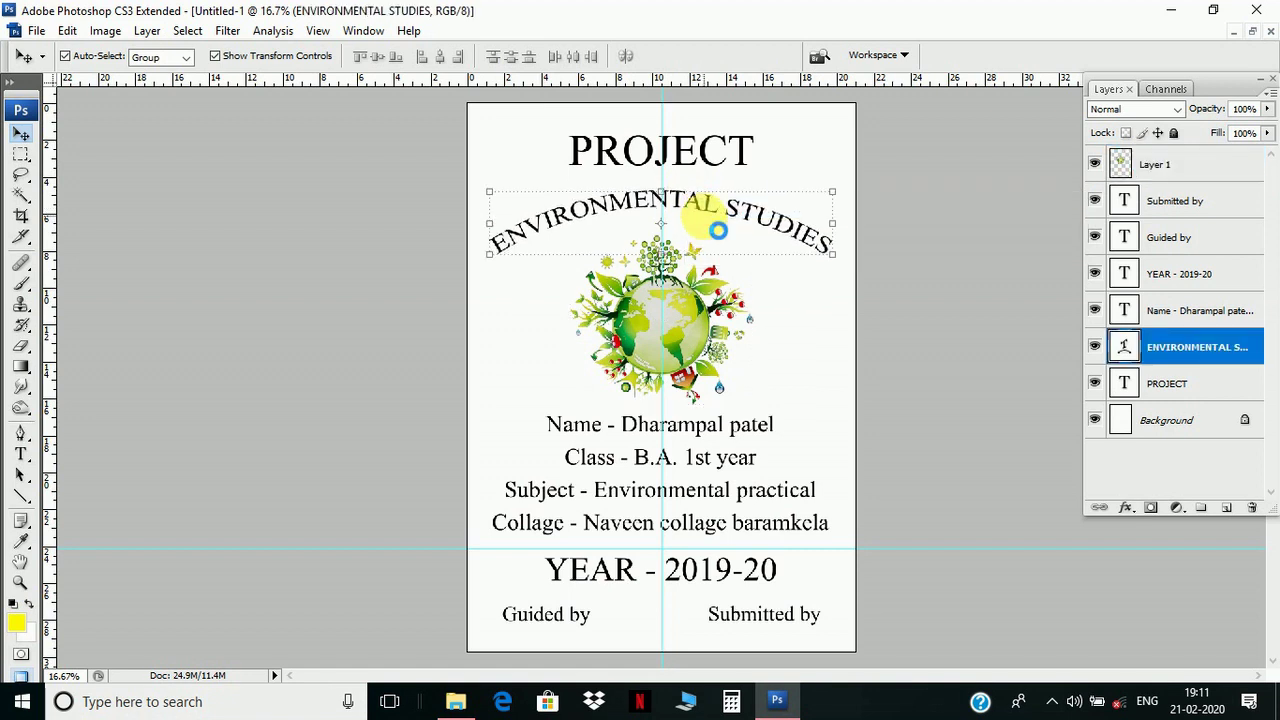
pyautogui.press('Down')
pyautogui.press('Down')
pyautogui.press('Down')
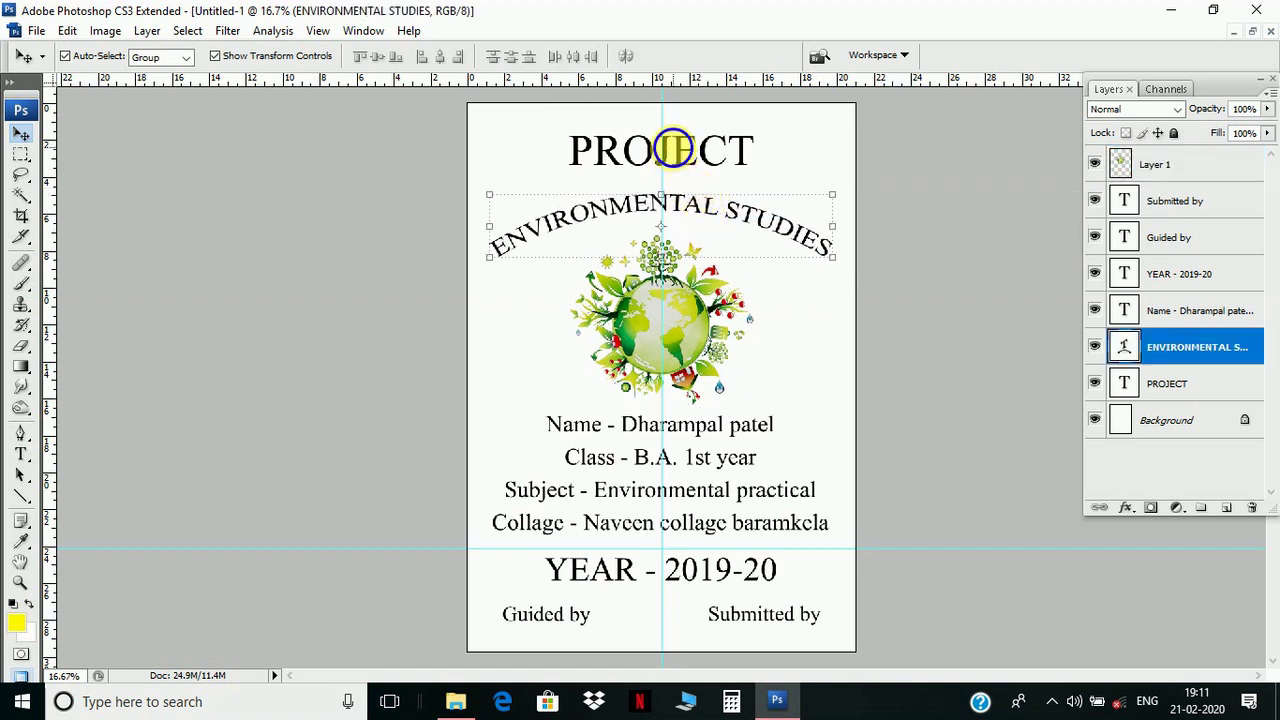
# - Enlarge the globe clipart on Layer 1 to about 107.6% and nudge it into place
pyautogui.rightClick(684, 150)
pyautogui.click(706, 162)
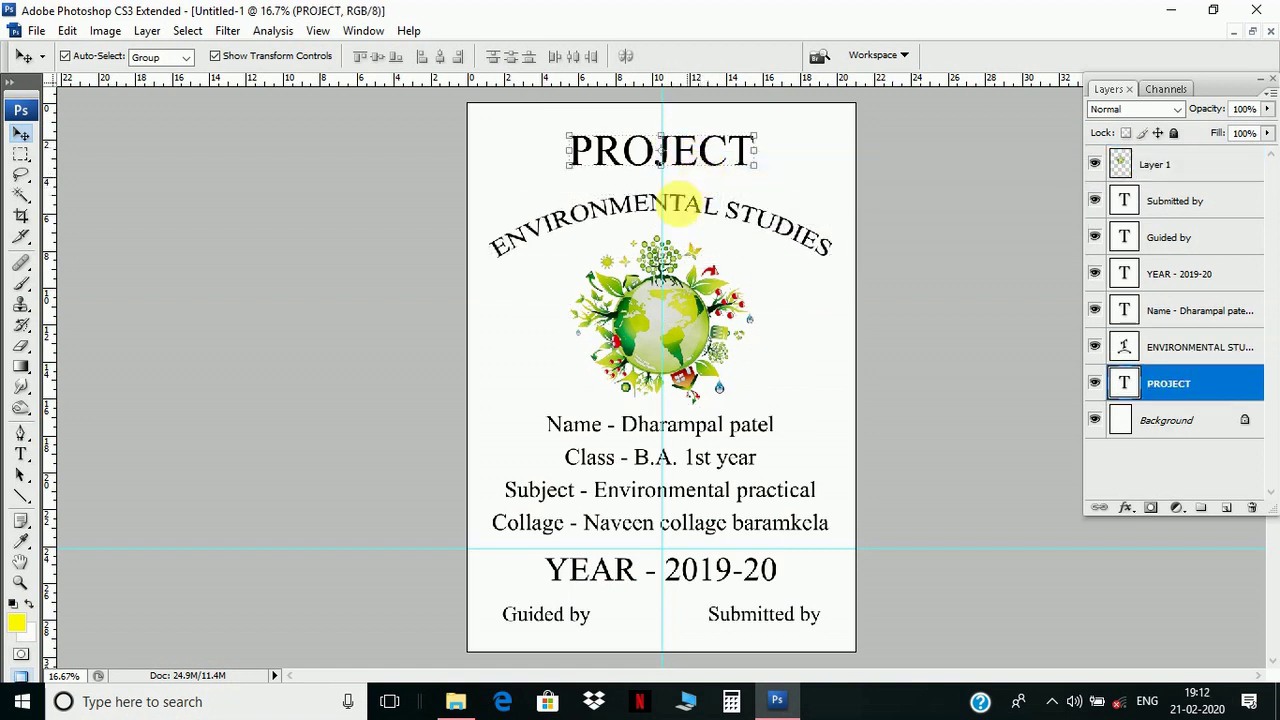
pyautogui.rightClick(646, 282)
pyautogui.click(661, 289)
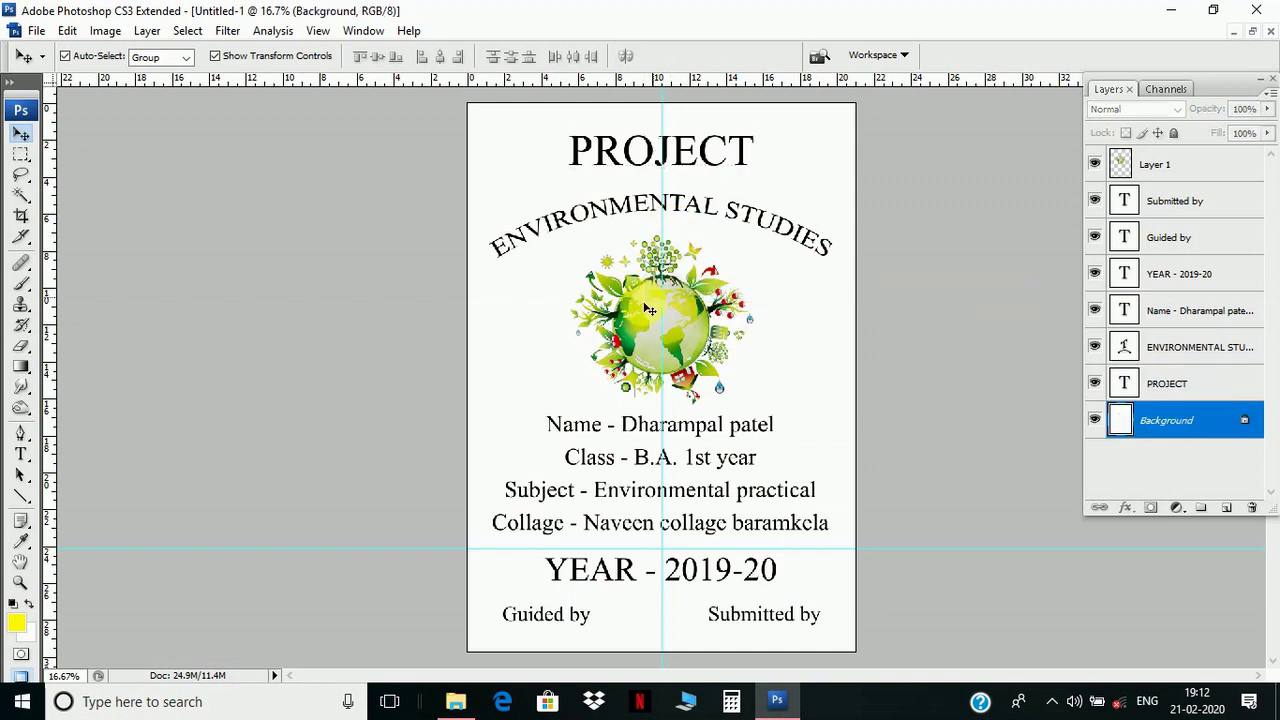
pyautogui.rightClick(633, 305)
pyautogui.click(653, 312)
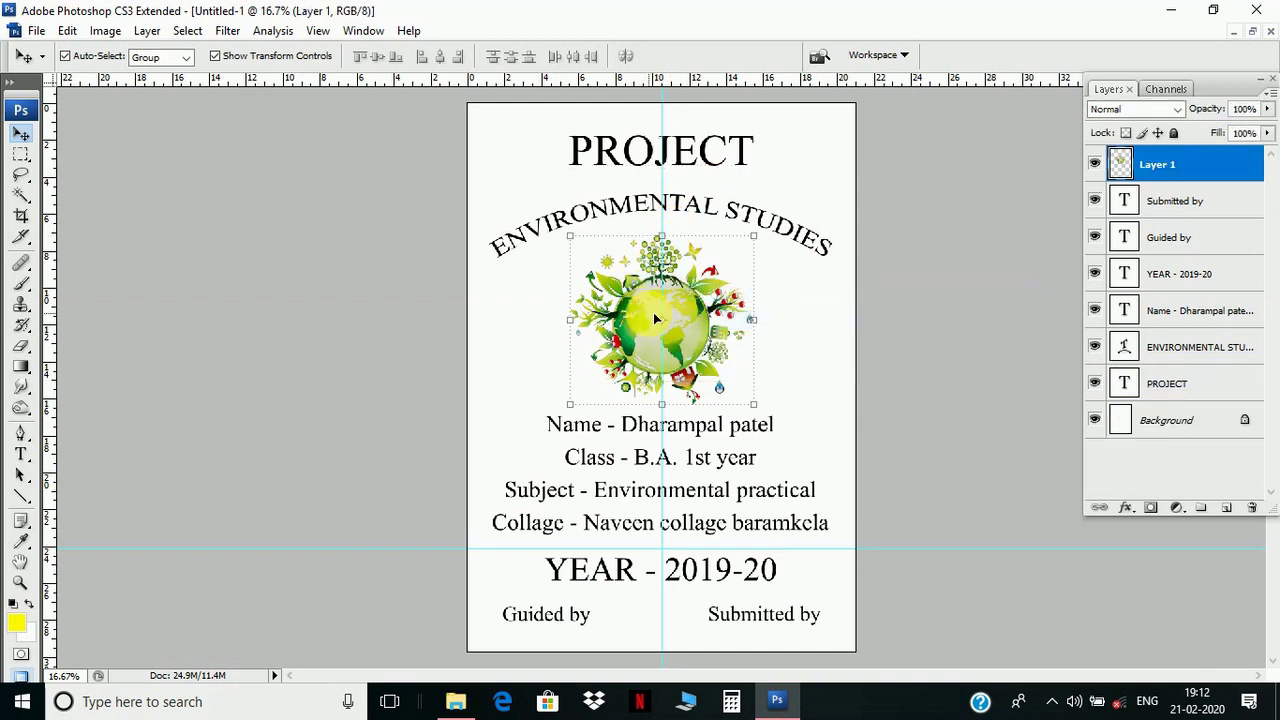
pyautogui.hotkey('ctrl', 't')
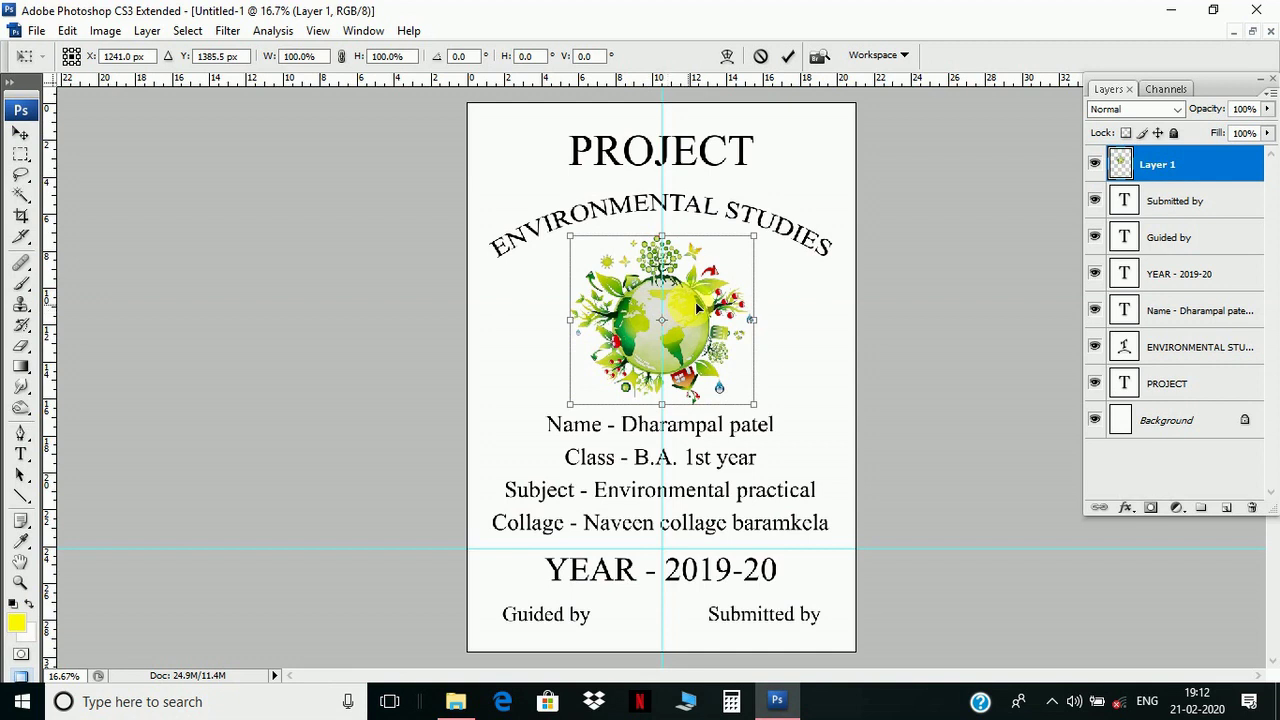
pyautogui.moveTo(752, 244); pyautogui.dragTo(766, 224)
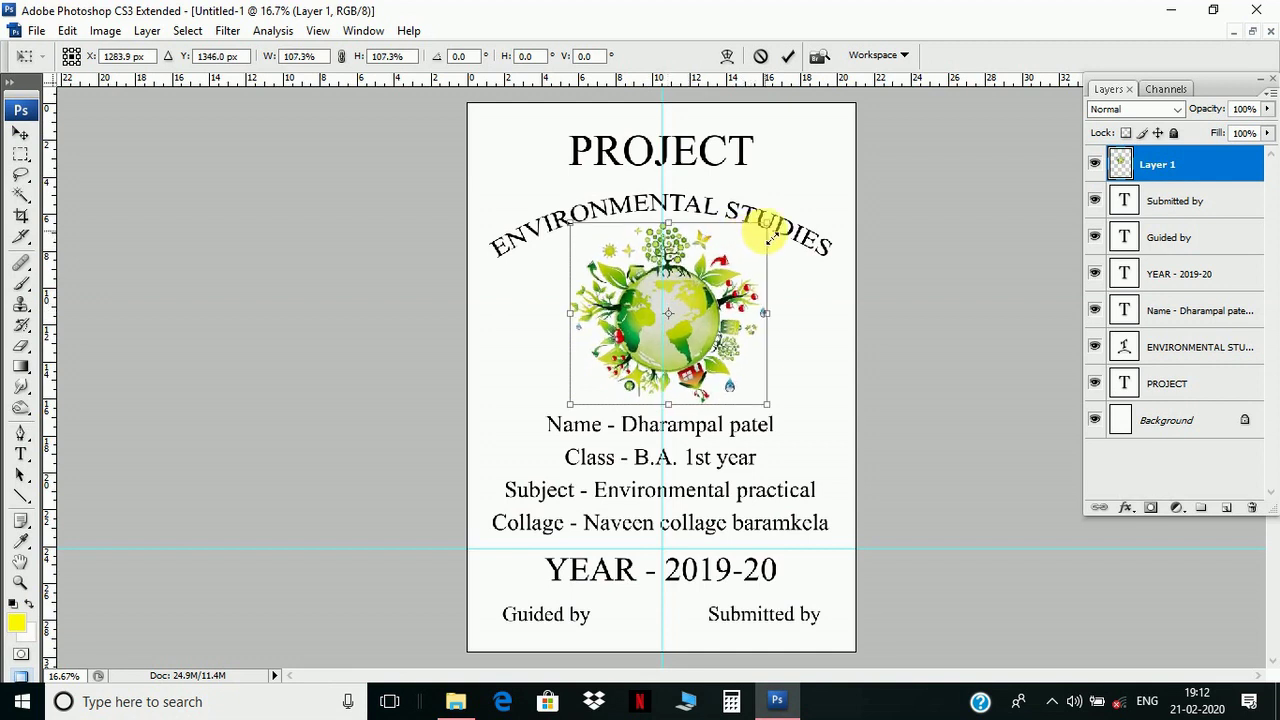
pyautogui.moveTo(699, 283); pyautogui.dragTo(694, 273)
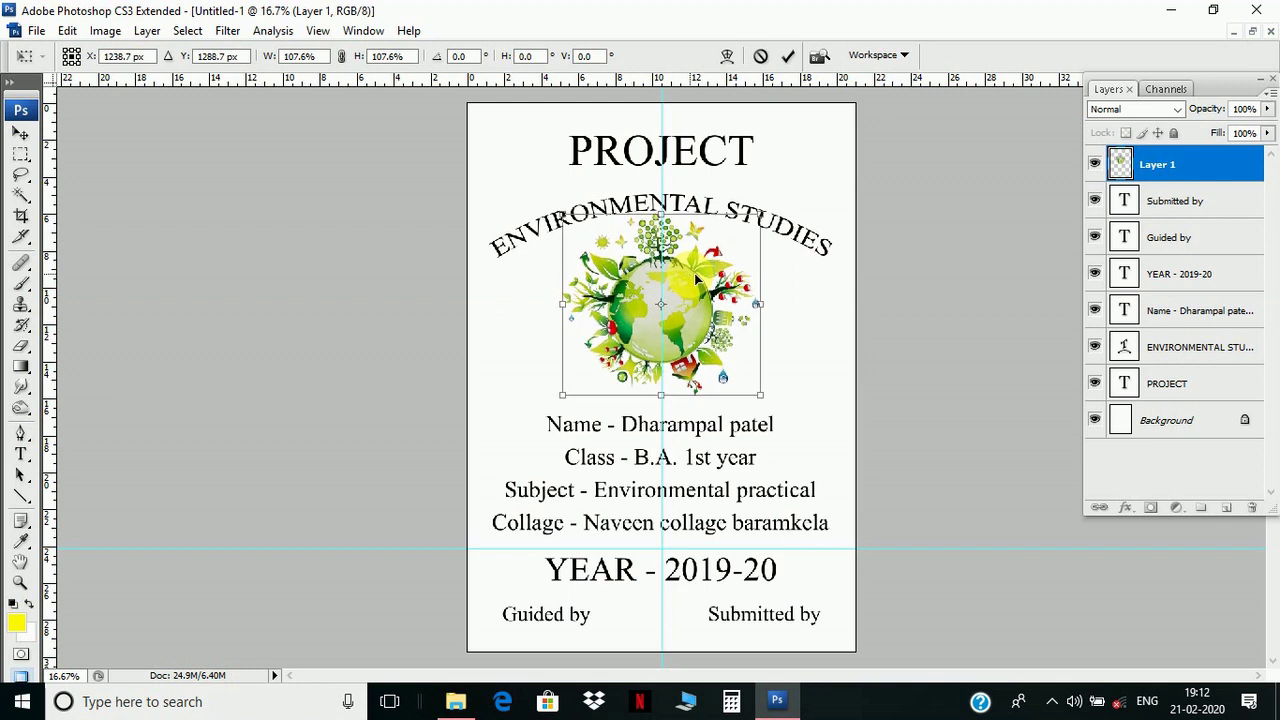
pyautogui.press('Down')
pyautogui.press('Down')
pyautogui.press('Down')
pyautogui.press('Down')
pyautogui.press('Down')
pyautogui.press('Down')
pyautogui.press('Down')
pyautogui.press('Down')
pyautogui.press('Down')
pyautogui.press('Down')
pyautogui.press('Down')
pyautogui.press('Down')
pyautogui.press('Down')
pyautogui.press('Down')
pyautogui.press('Down')
pyautogui.press('Down')
pyautogui.press('Down')
pyautogui.press('Down')
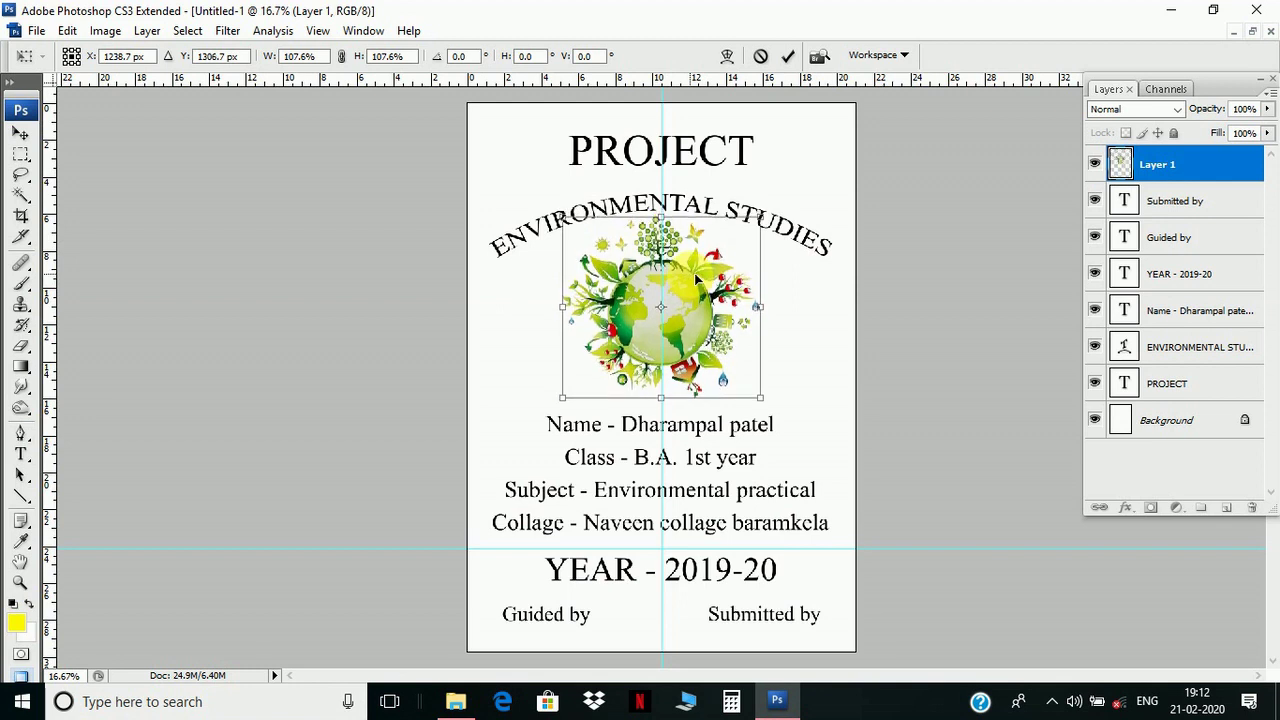
pyautogui.press('Return')
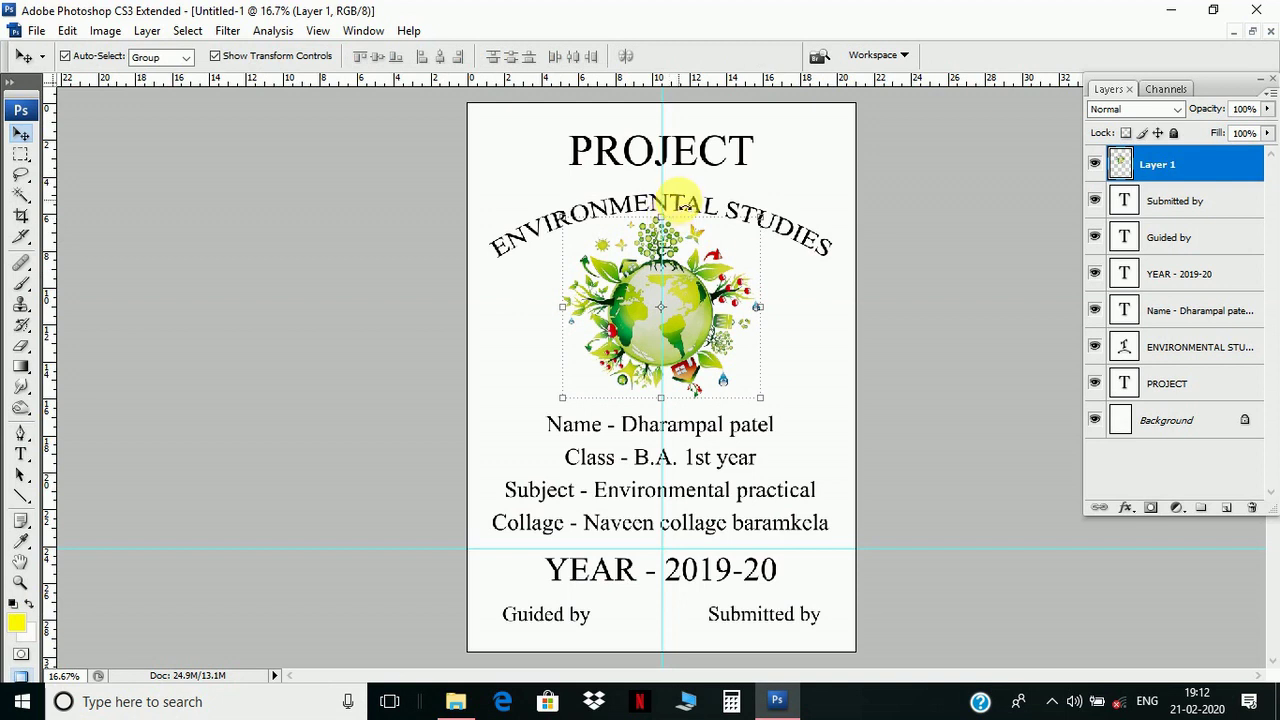
# - Nudge the arched subtitle back up slightly
pyautogui.rightClick(686, 205)
pyautogui.click(705, 210)
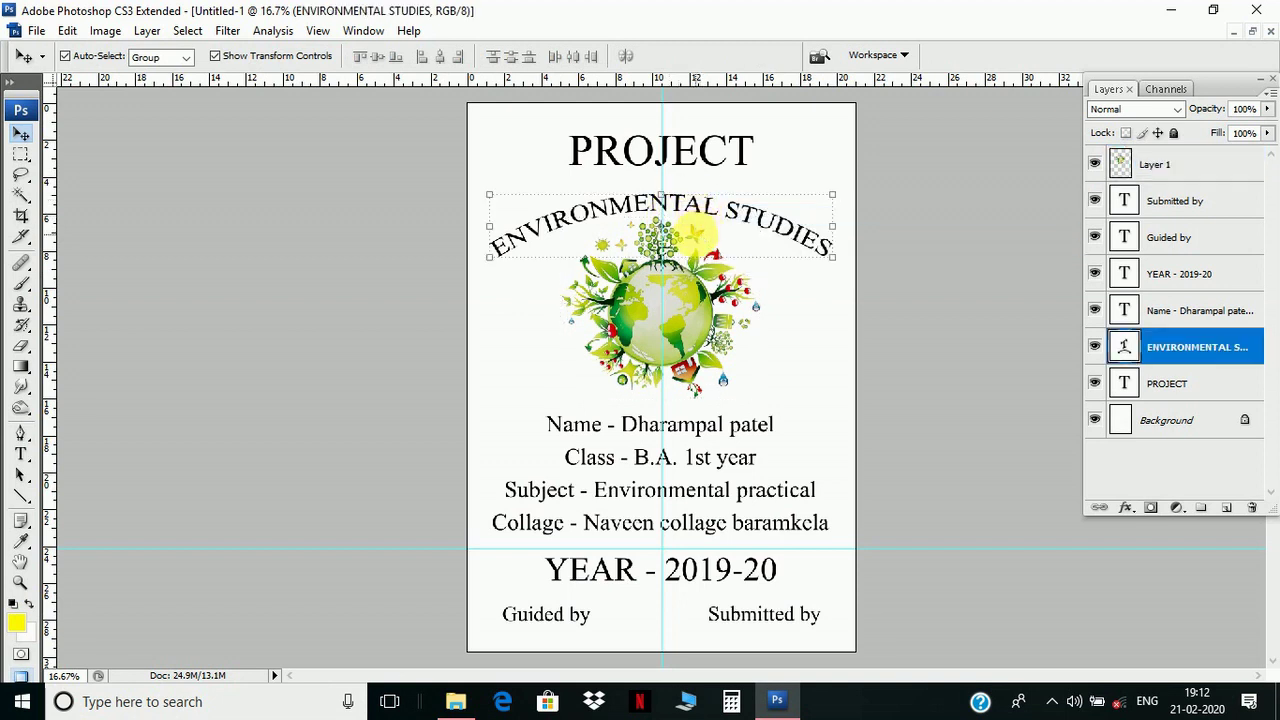
pyautogui.press('Up')
pyautogui.press('Up')
pyautogui.press('Up')
pyautogui.press('Up')
pyautogui.press('Up')
pyautogui.press('Up')
pyautogui.press('Up')
pyautogui.press('Up')
pyautogui.press('Up')
pyautogui.press('Up')
pyautogui.press('Up')
pyautogui.press('Up')
pyautogui.press('Up')
pyautogui.press('Up')
pyautogui.press('Up')
pyautogui.press('Up')
pyautogui.press('Up')
pyautogui.press('Up')
pyautogui.press('Up')
pyautogui.press('Up')
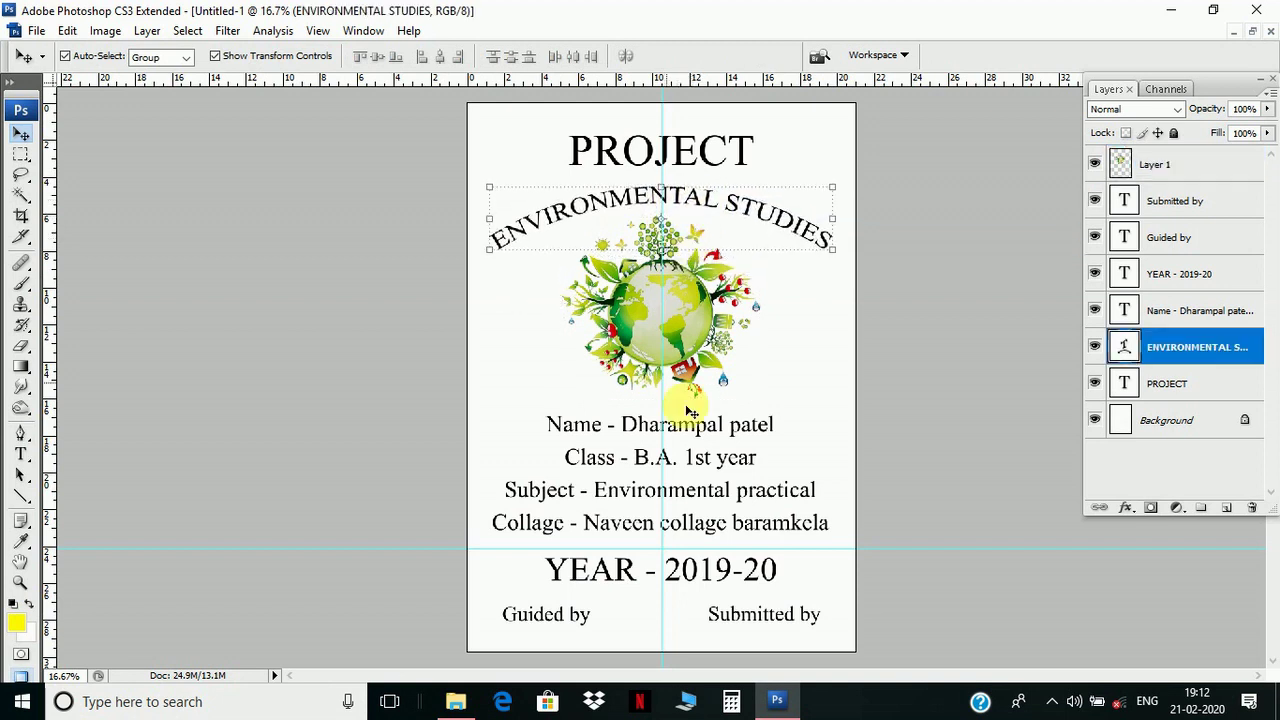
# - Nudge the student details block up slightly
pyautogui.rightClick(692, 432)
pyautogui.click(712, 438)
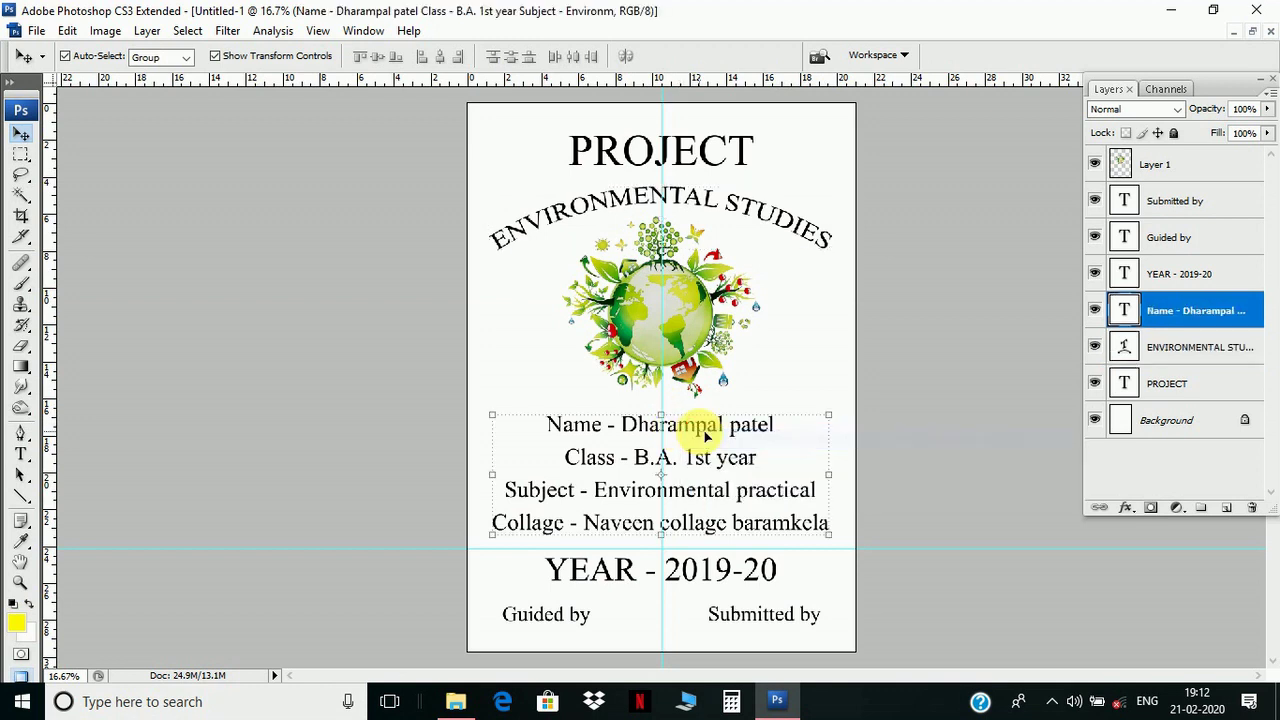
pyautogui.press('Up')
pyautogui.press('Up')
pyautogui.press('Up')
pyautogui.press('Up')
pyautogui.press('Up')
pyautogui.press('Up')
pyautogui.press('Up')
pyautogui.press('Up')
pyautogui.press('Up')
pyautogui.press('Up')
pyautogui.press('Up')
pyautogui.press('Up')
pyautogui.press('Up')
pyautogui.press('Up')
pyautogui.press('Up')
pyautogui.press('Up')
pyautogui.press('Up')
pyautogui.press('Up')
pyautogui.press('Up')
pyautogui.press('Up')
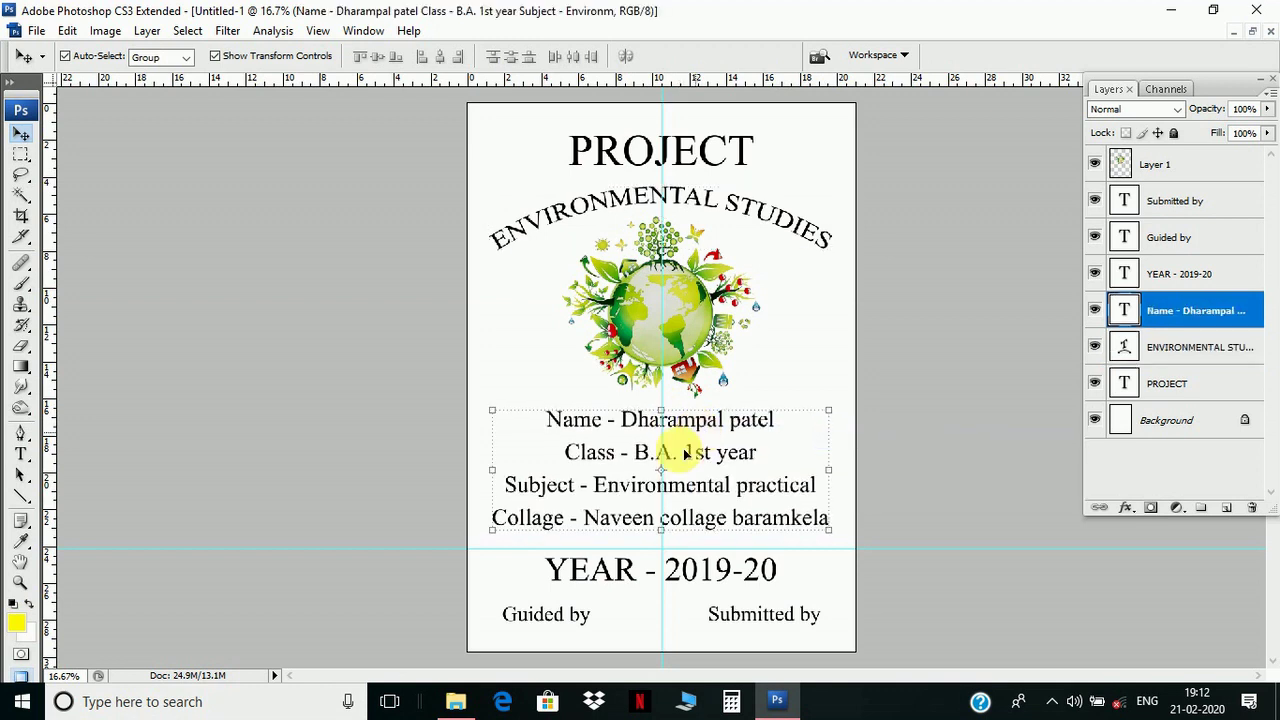
# - Add a new empty Layer 2 above the YEAR - 2019-20 layer
pyautogui.rightClick(612, 578)
pyautogui.click(636, 584)
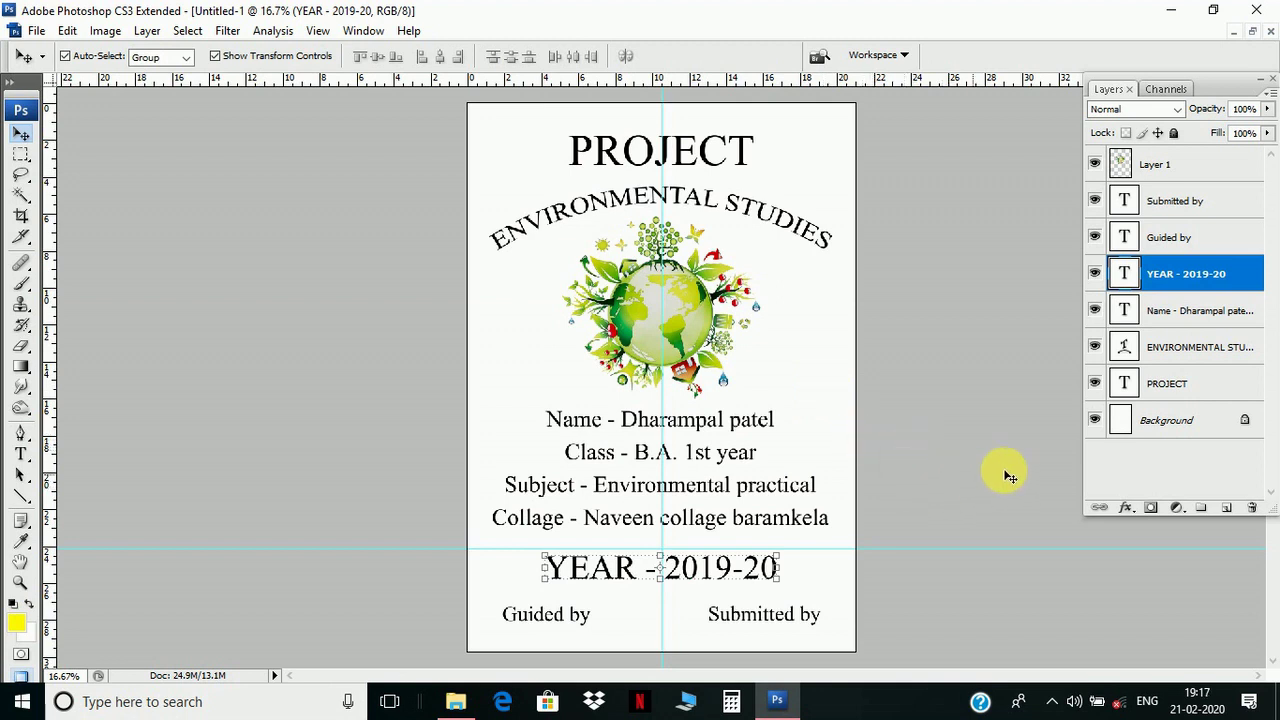
pyautogui.click(1234, 509)
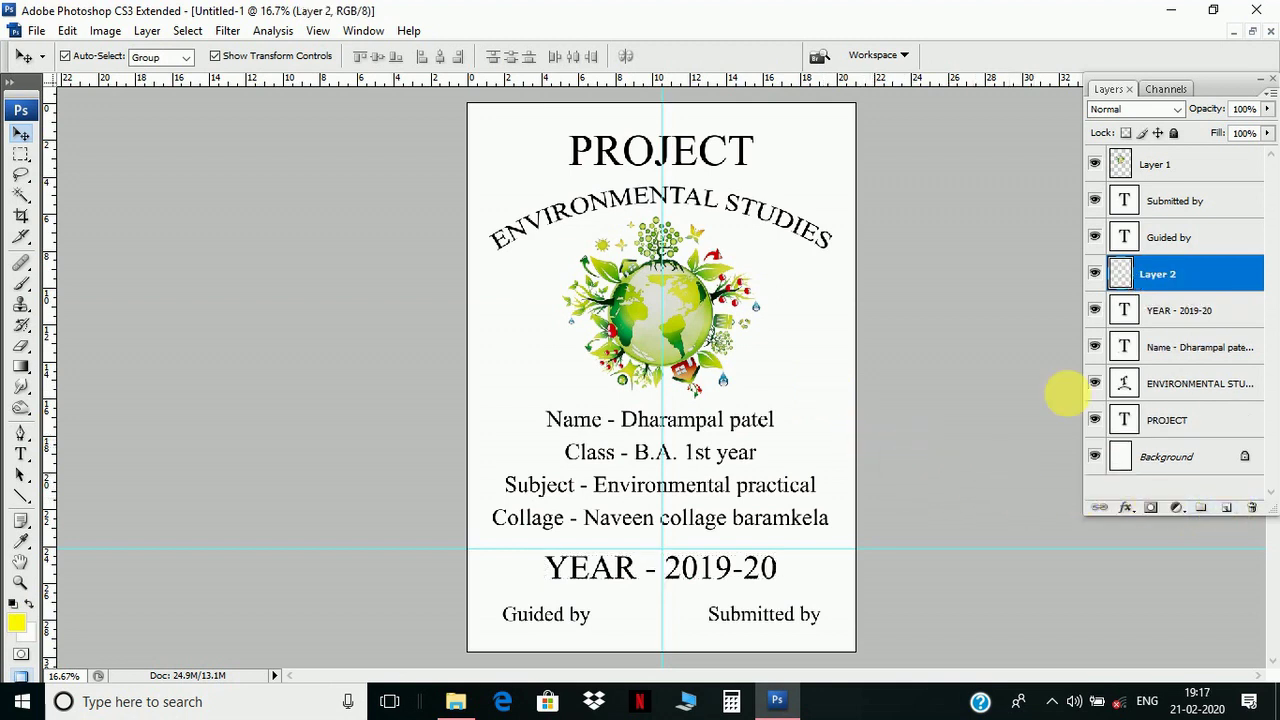
# - Choose the Rectangular Marquee tool to select an area just inside the page edges
pyautogui.click(20, 153)
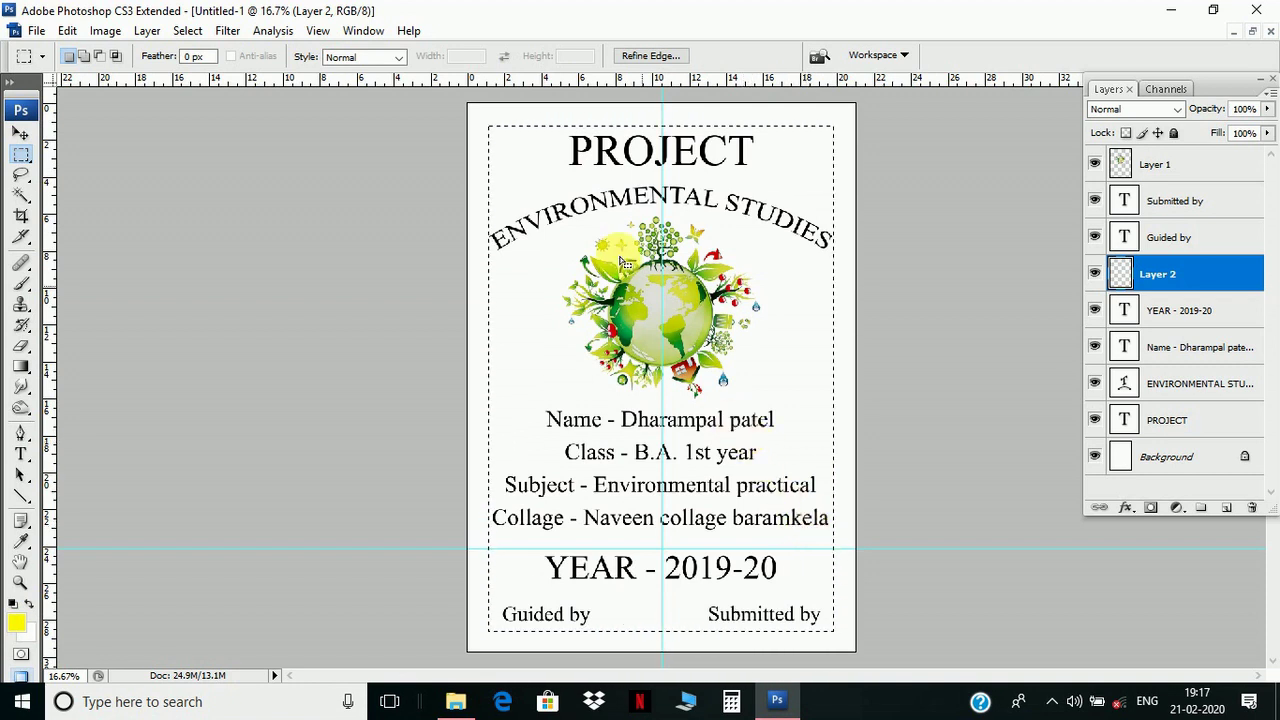
# - Stroke the selection on Layer 2 with a 5 px black outline, then deselect
pyautogui.rightClick(568, 234)
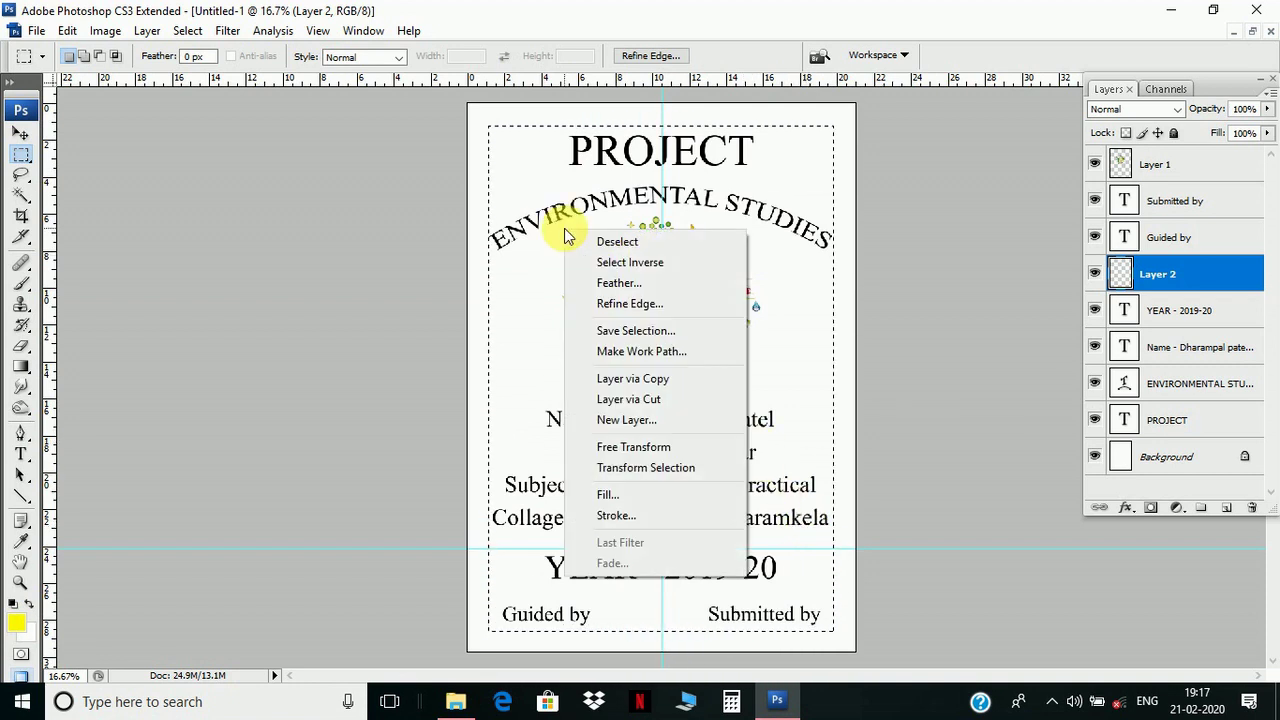
pyautogui.click(640, 515)
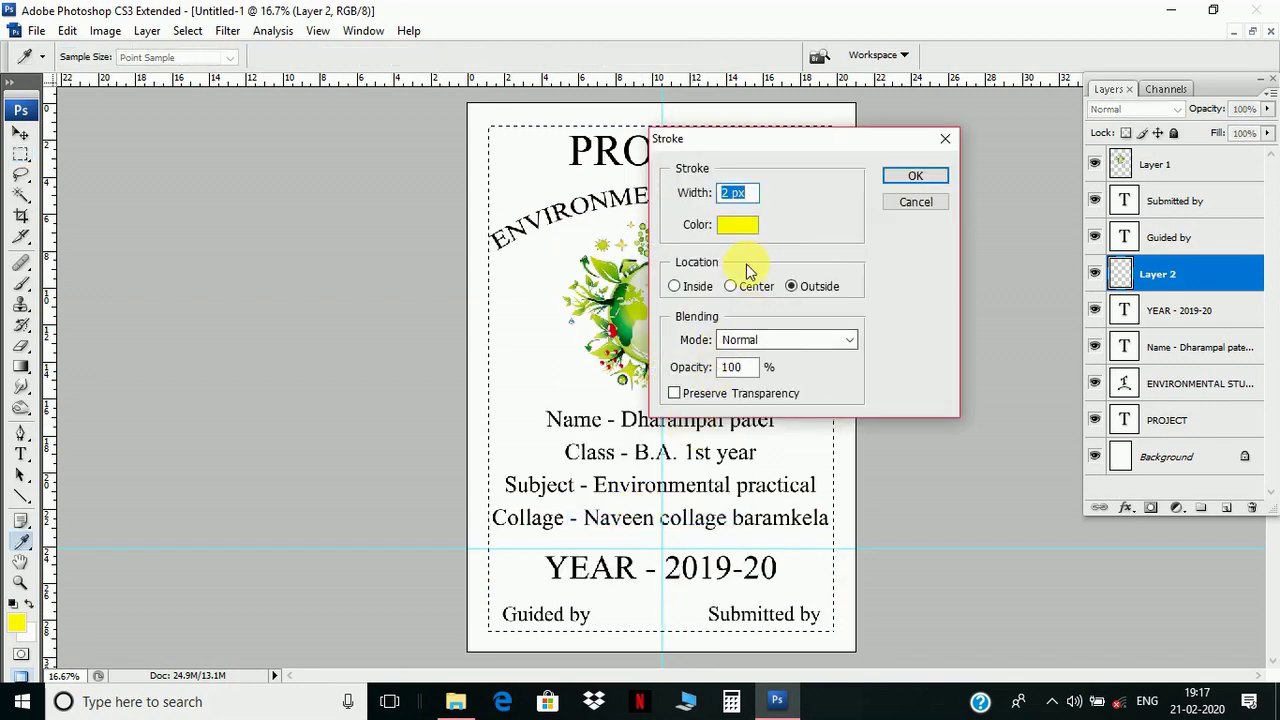
pyautogui.click(738, 228)
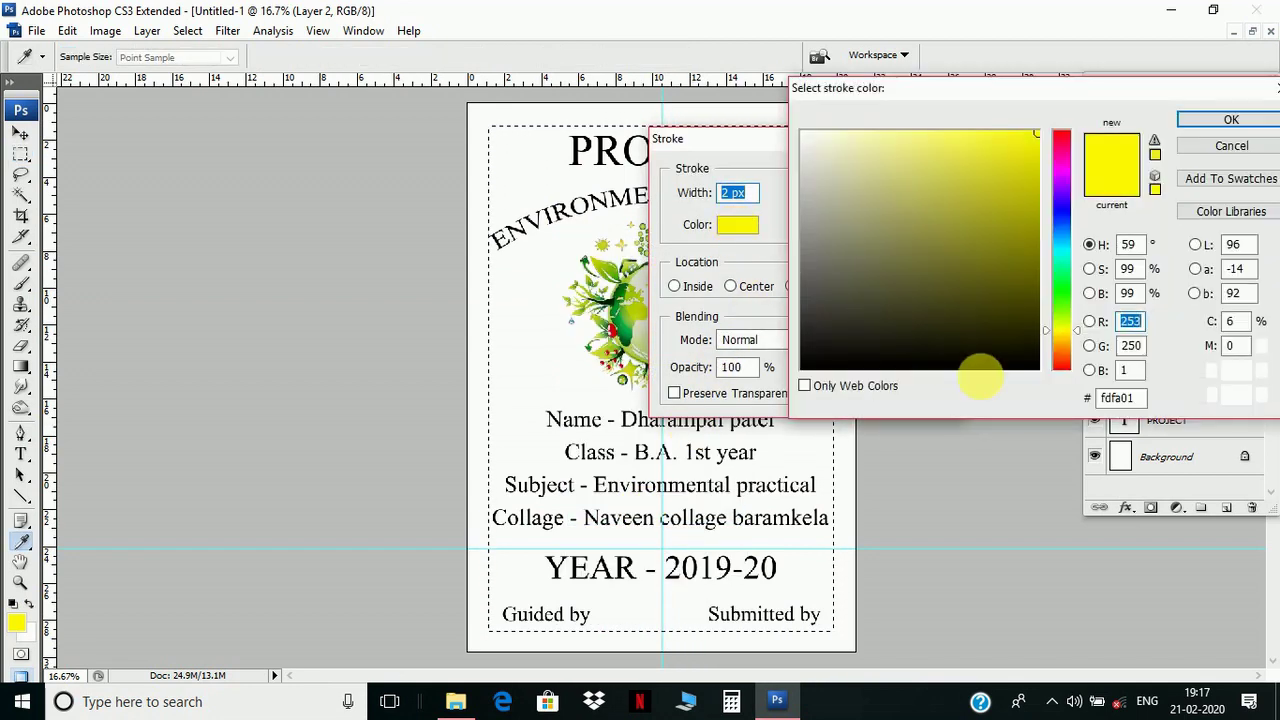
pyautogui.click(1037, 372)
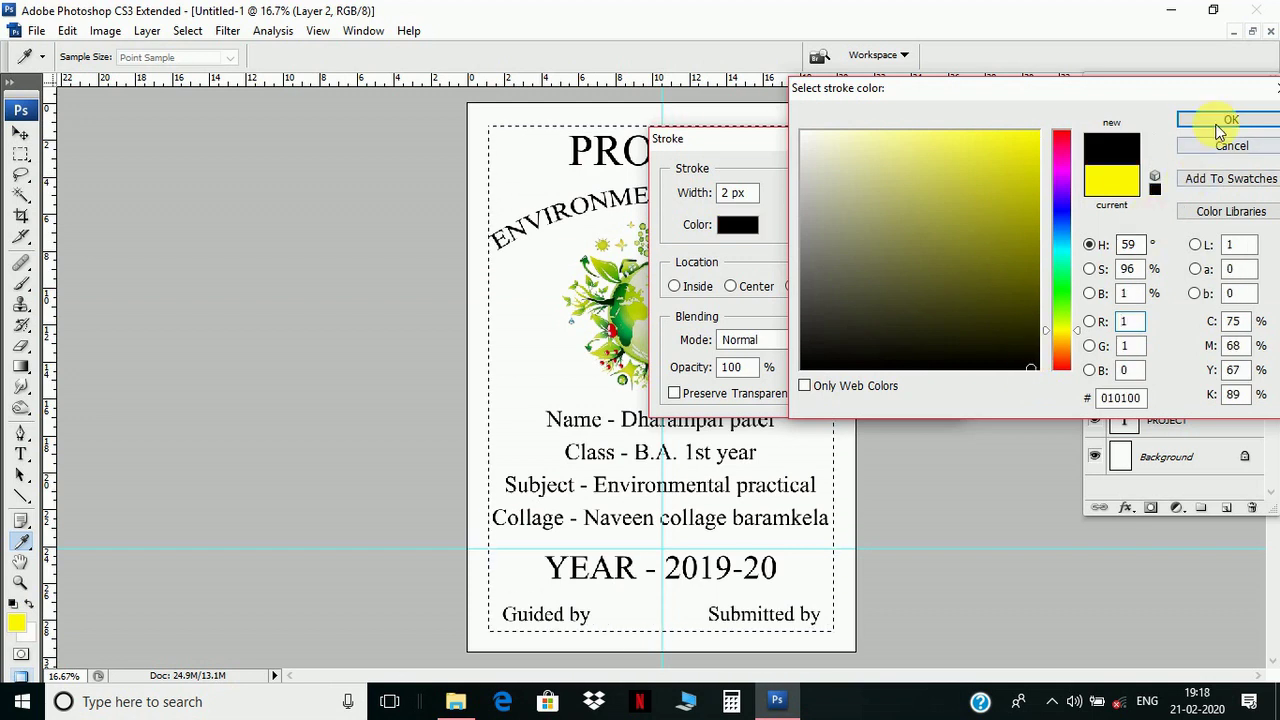
pyautogui.click(1230, 120)
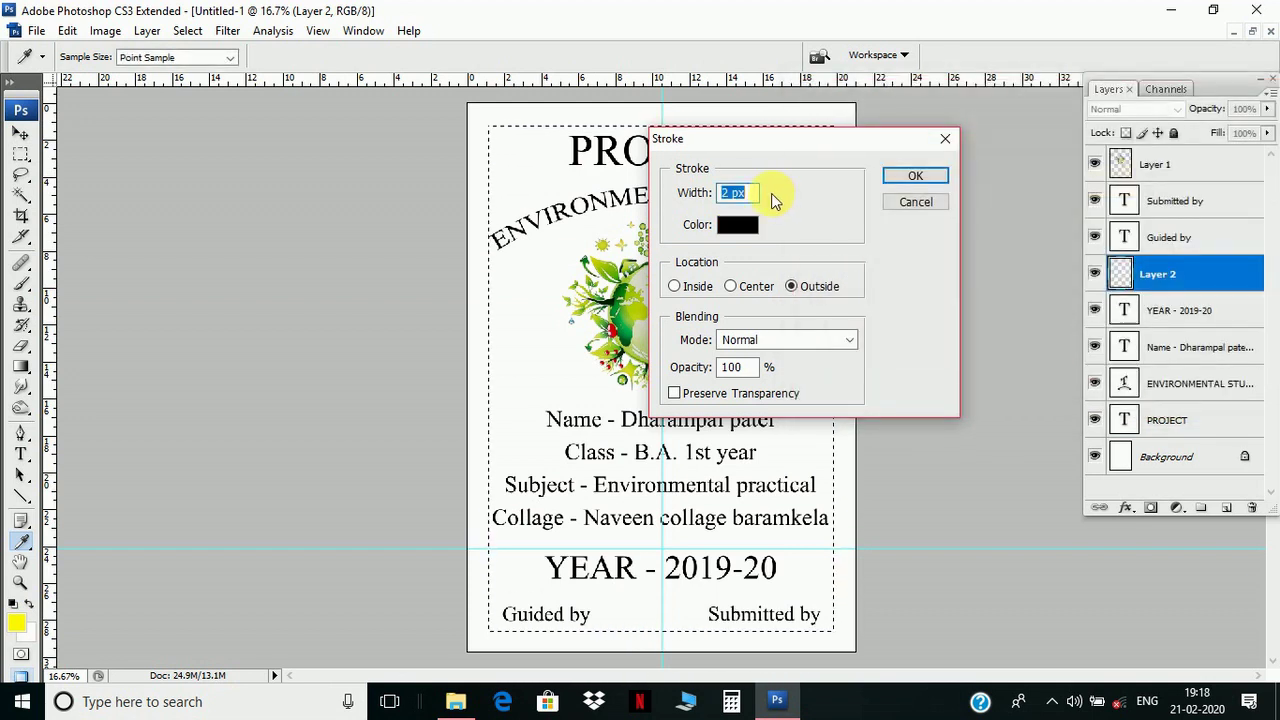
pyautogui.write('5')
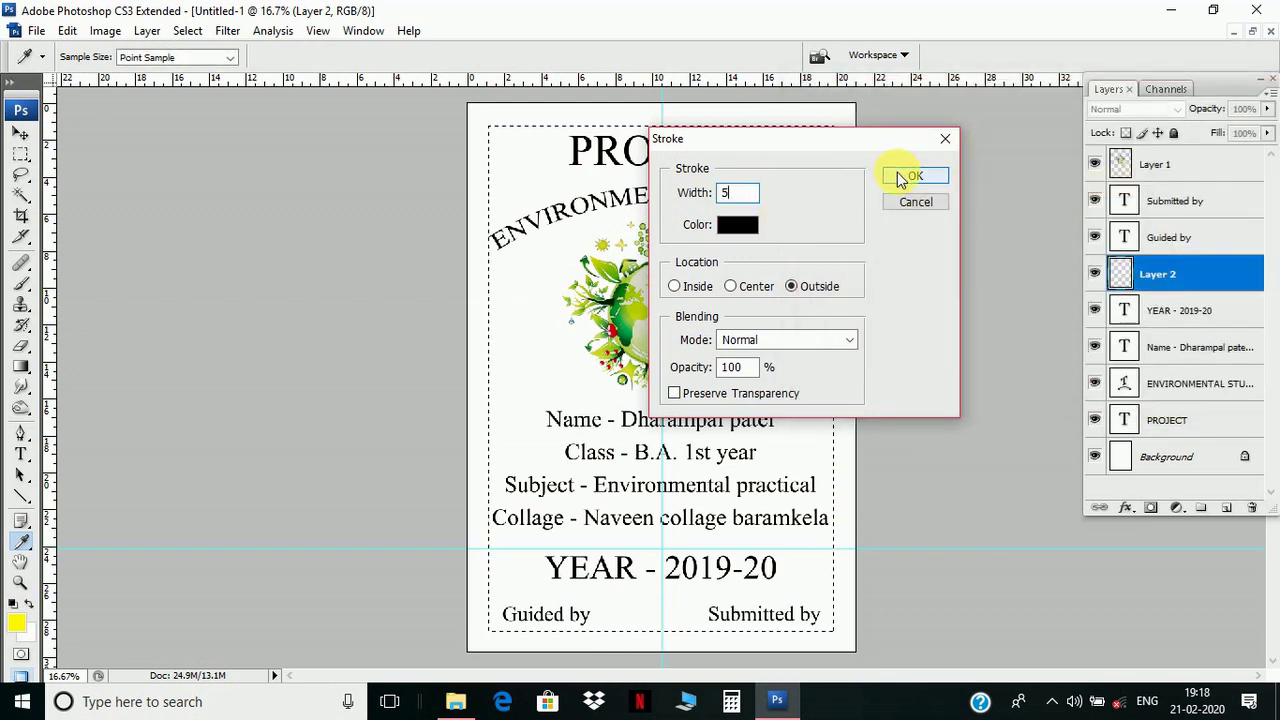
pyautogui.click(898, 177)
pyautogui.press('m')
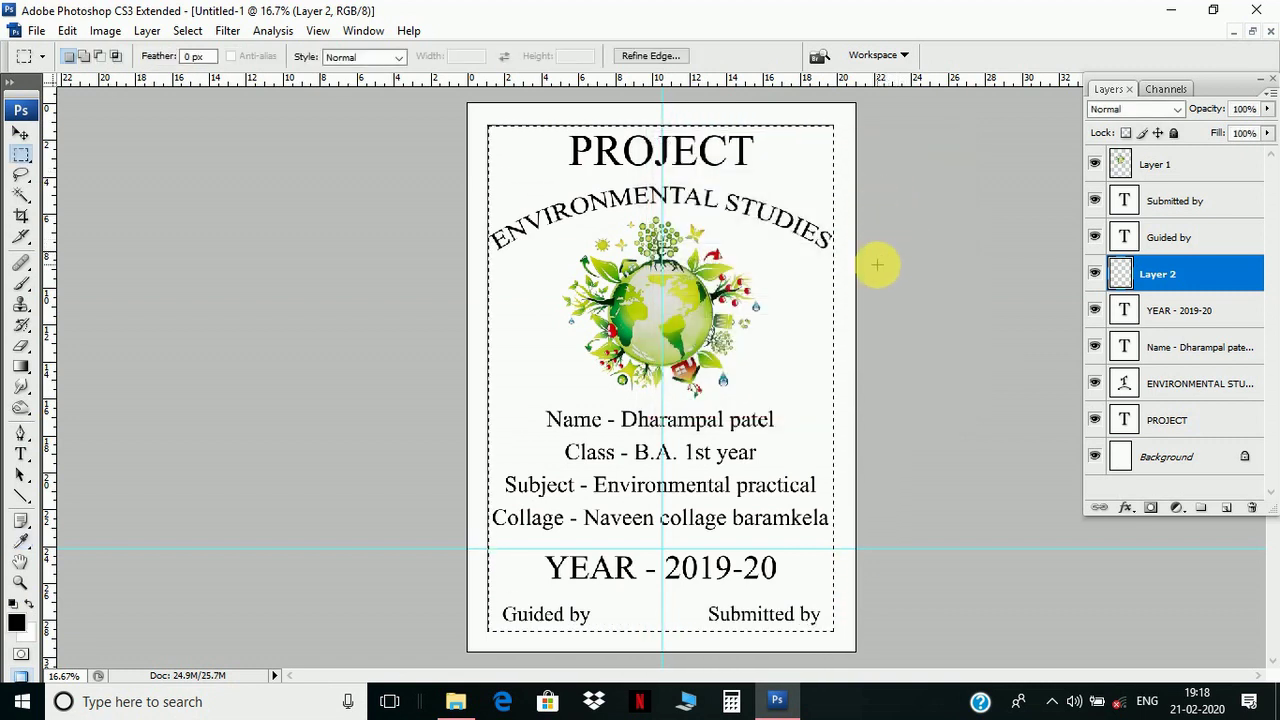
pyautogui.hotkey('ctrl', 'd')
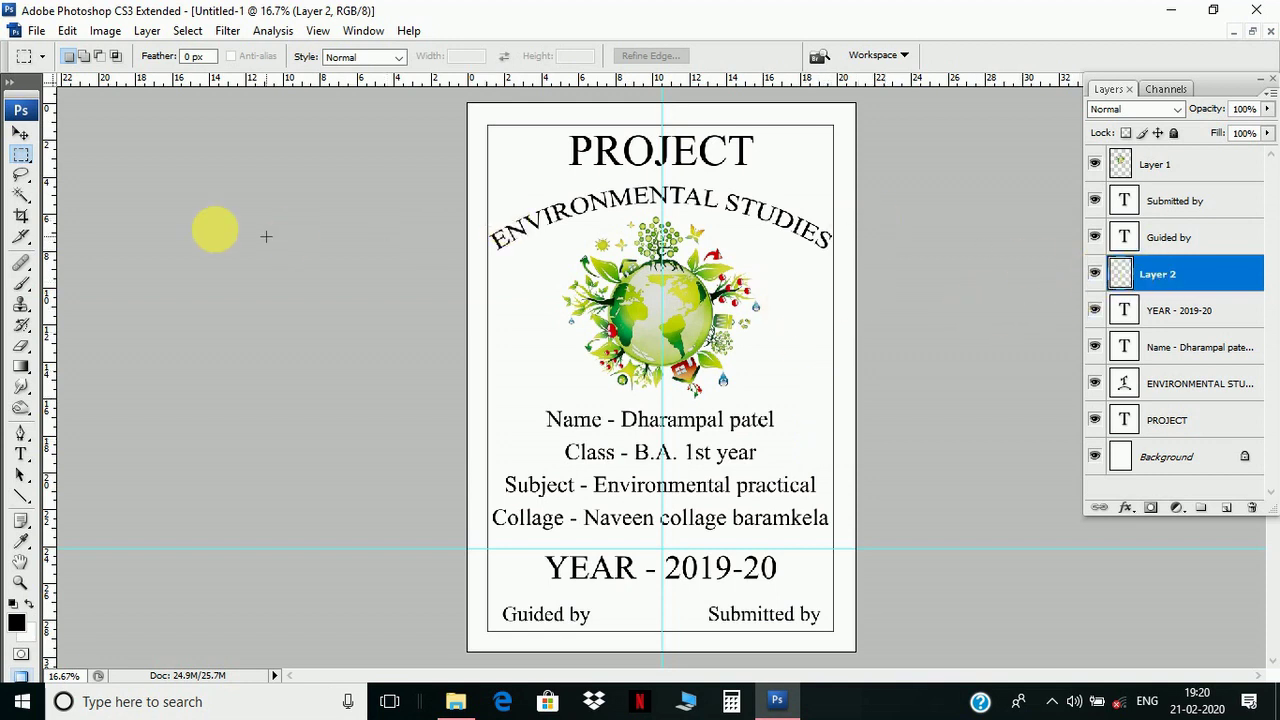
# - Scale the Layer 2 border up to about 103%, nudge it one pixel right and down, and commit
pyautogui.click(20, 134)
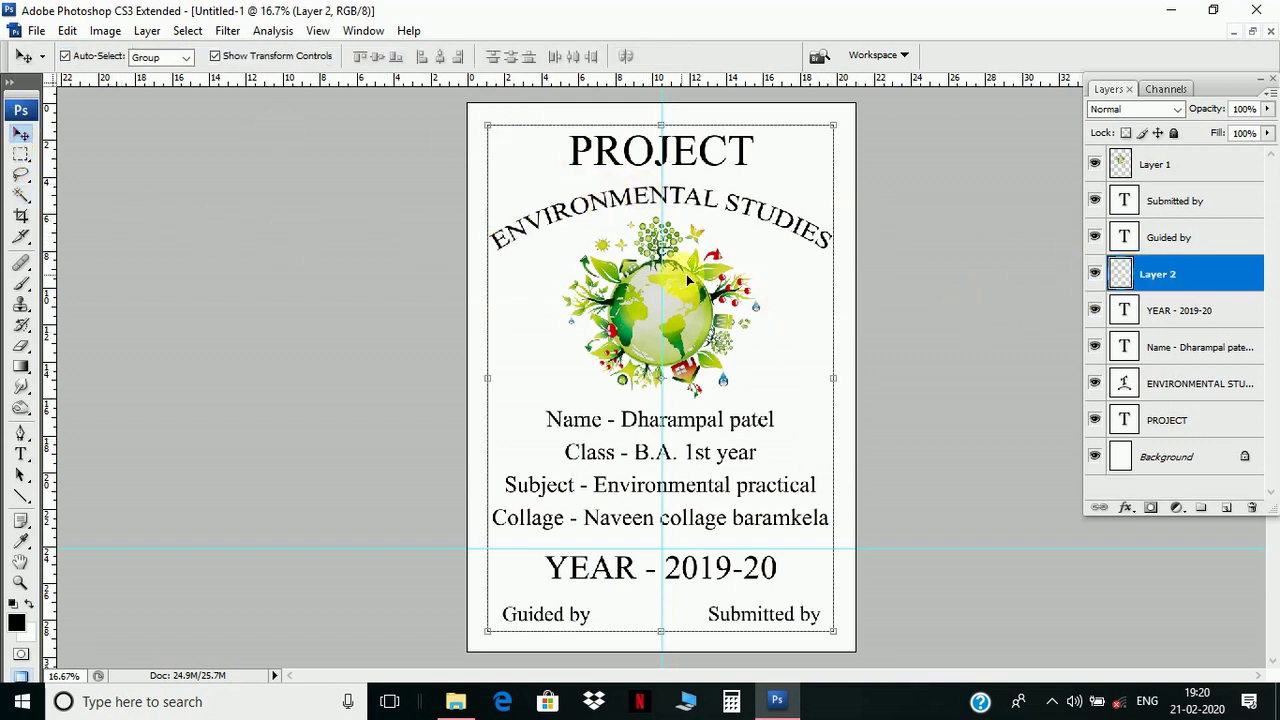
pyautogui.hotkey('ctrl', 't')
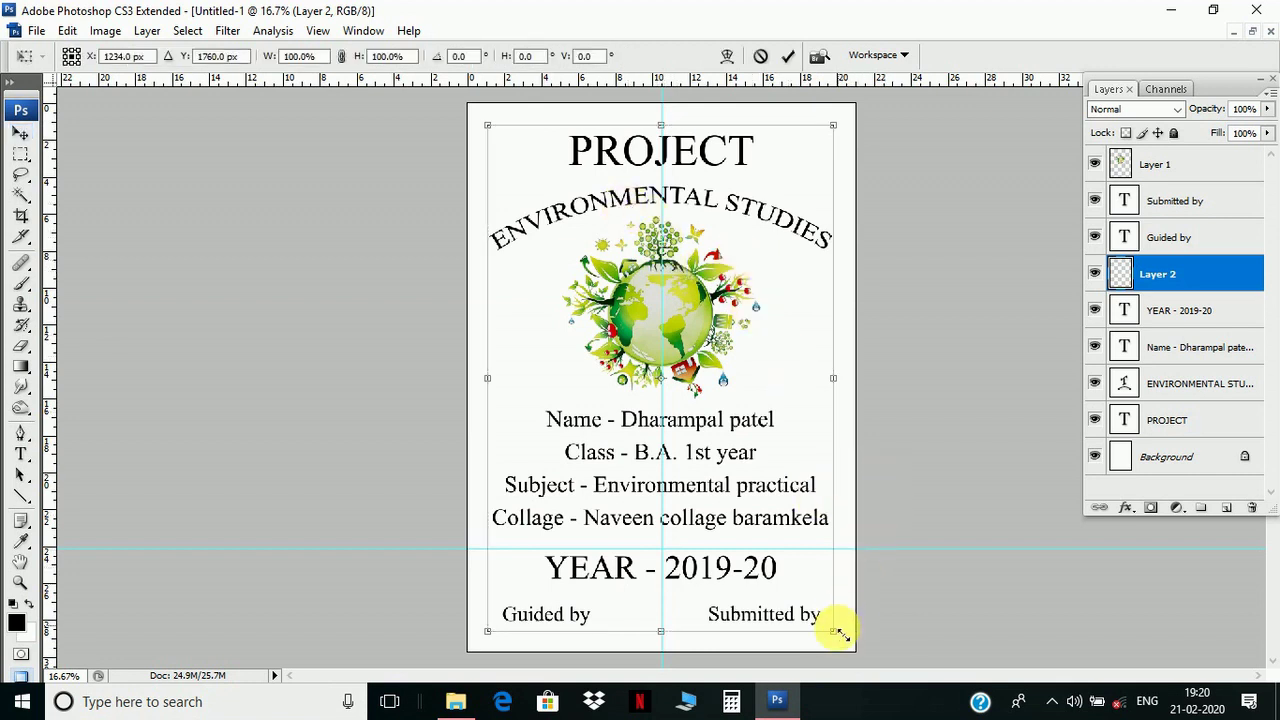
pyautogui.moveTo(833, 631); pyautogui.dragTo(838, 637)
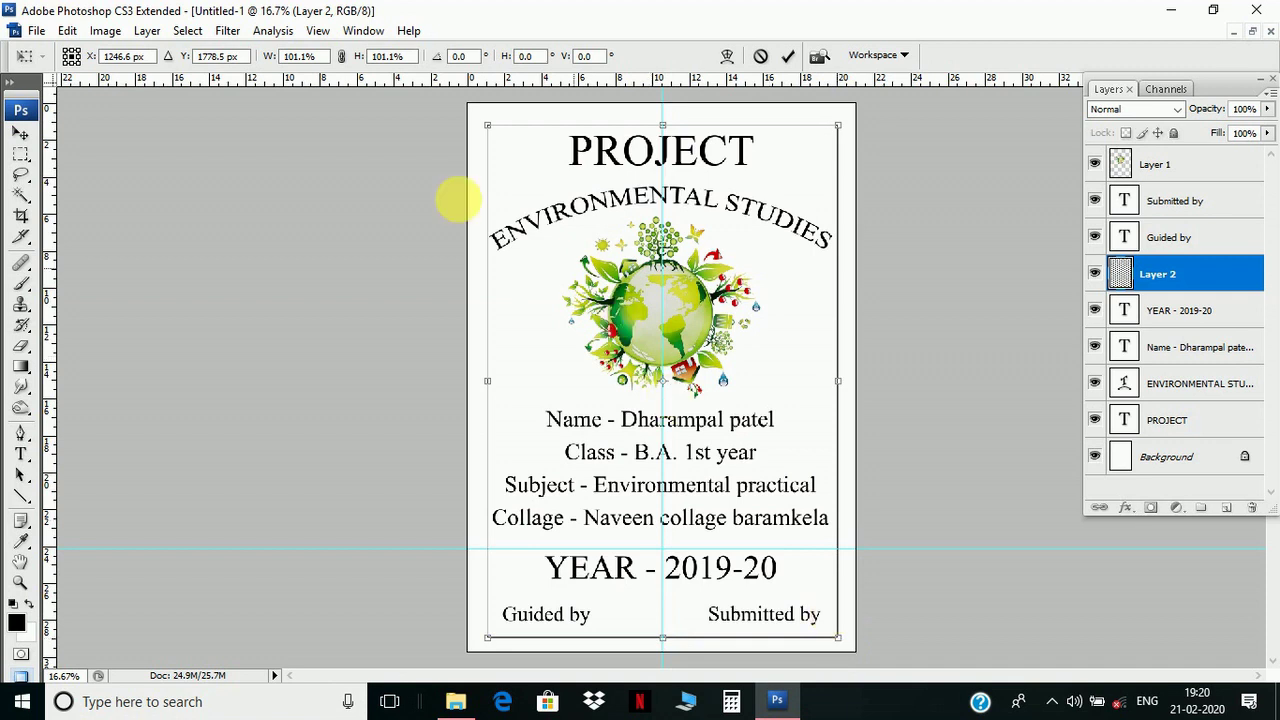
pyautogui.moveTo(489, 127); pyautogui.dragTo(478, 126)
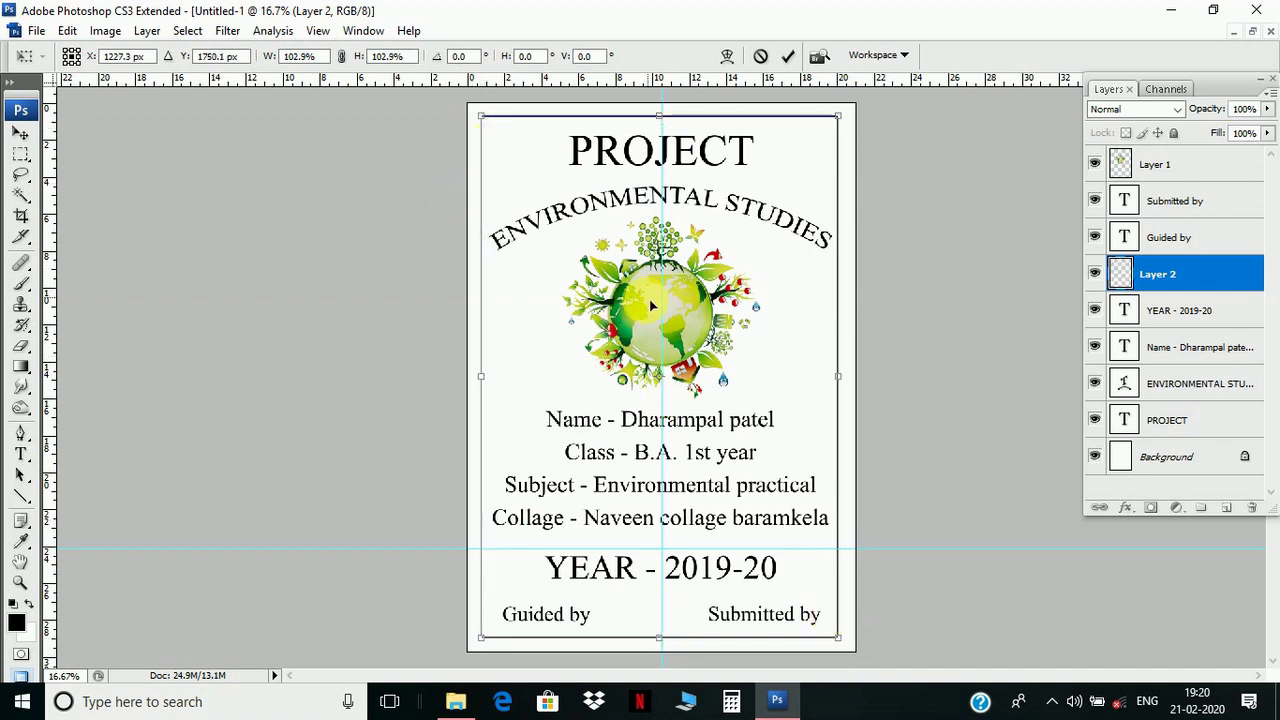
pyautogui.press('Right')
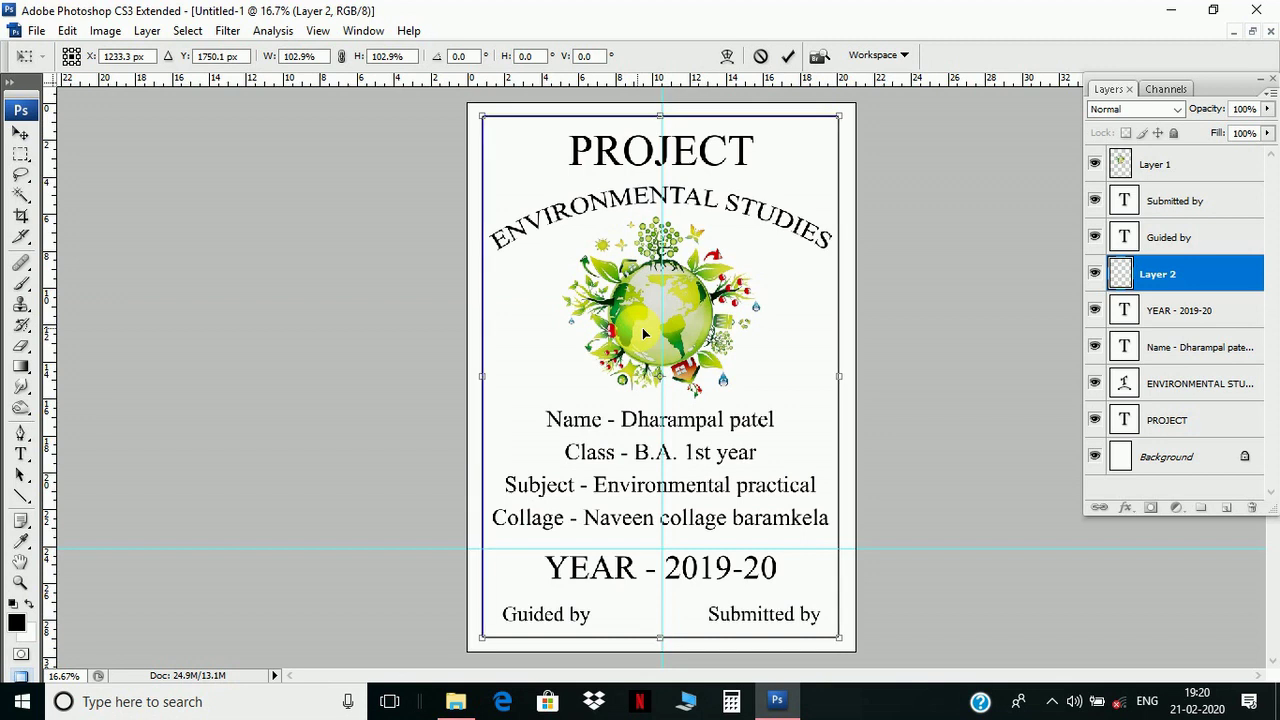
pyautogui.press('Down')
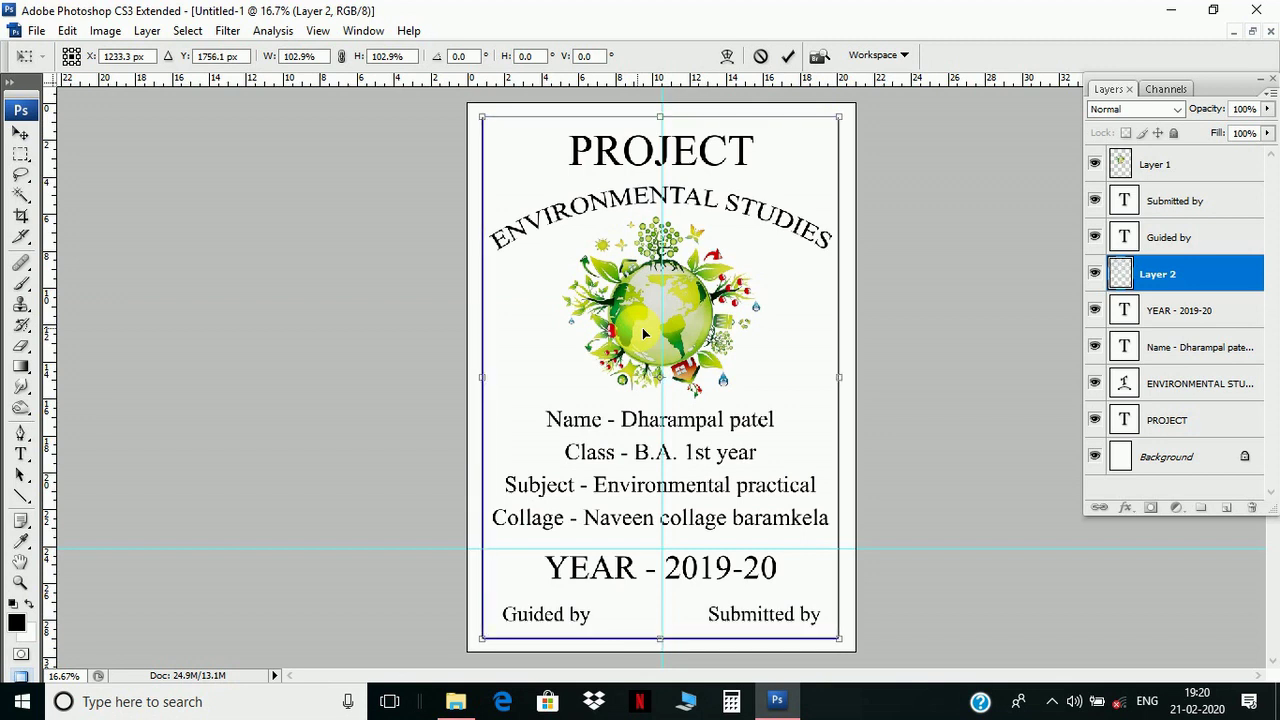
pyautogui.press('Return')
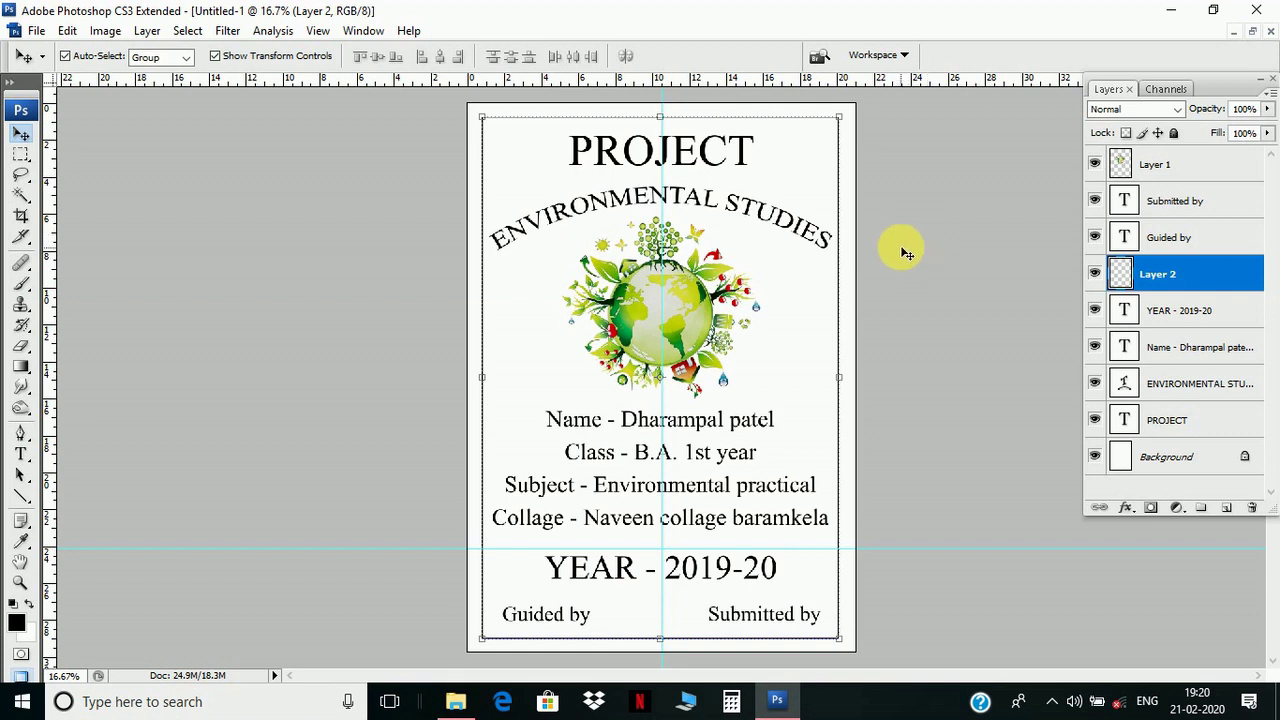
pyautogui.moveTo(405, 118); pyautogui.dragTo(935, 634)
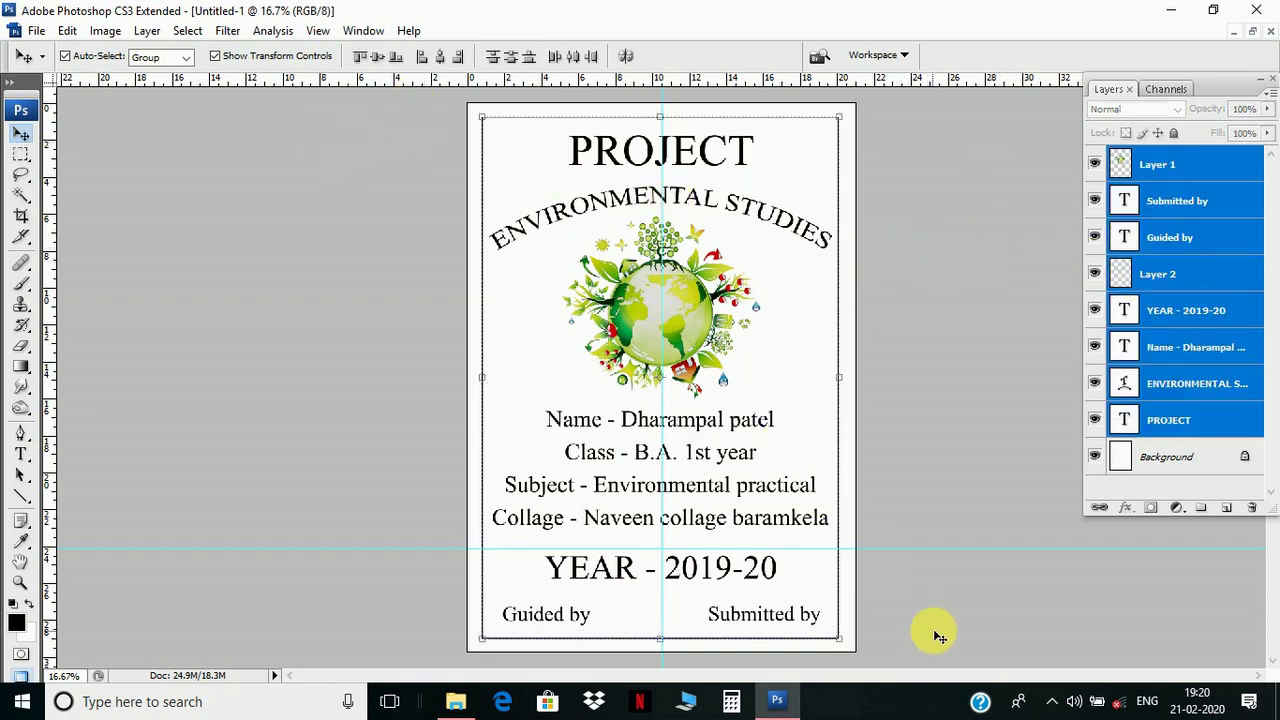
# - Scale the text and globe layers, excluding the border, down to about 98.7%
pyautogui.keyDown('ctrl'); pyautogui.click(1165, 274); pyautogui.keyUp('ctrl')
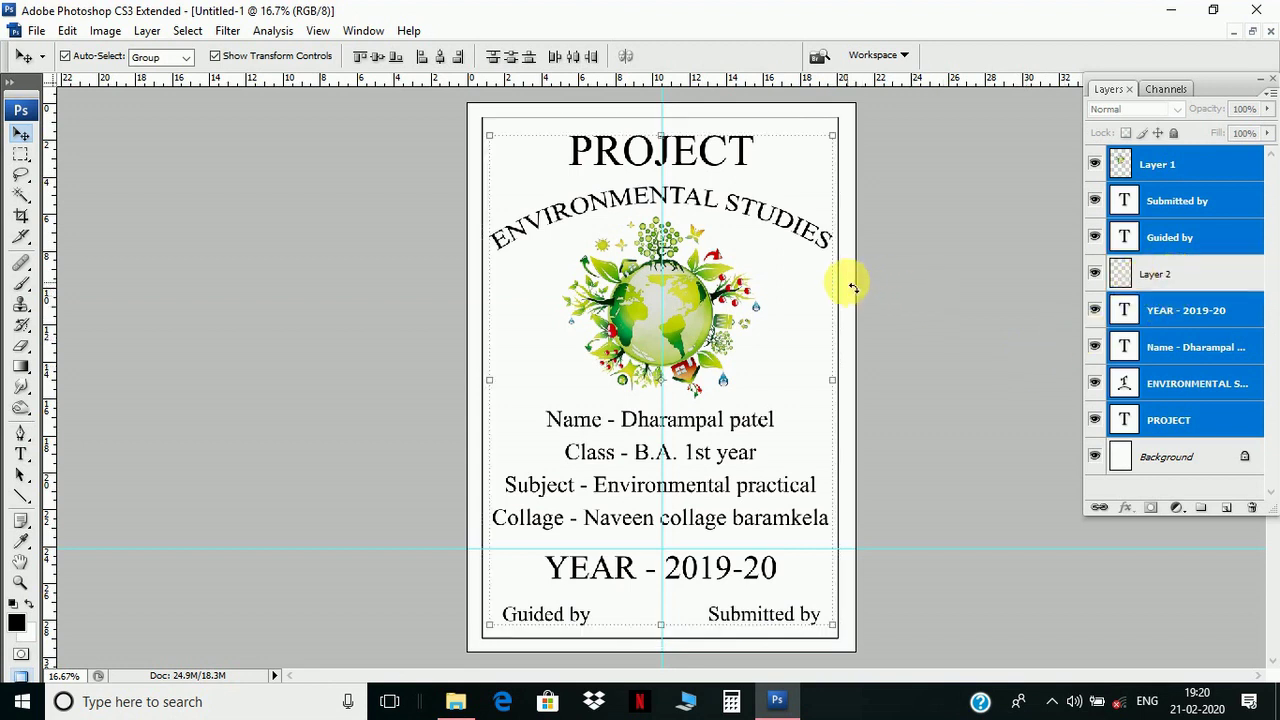
pyautogui.hotkey('ctrl', 't')
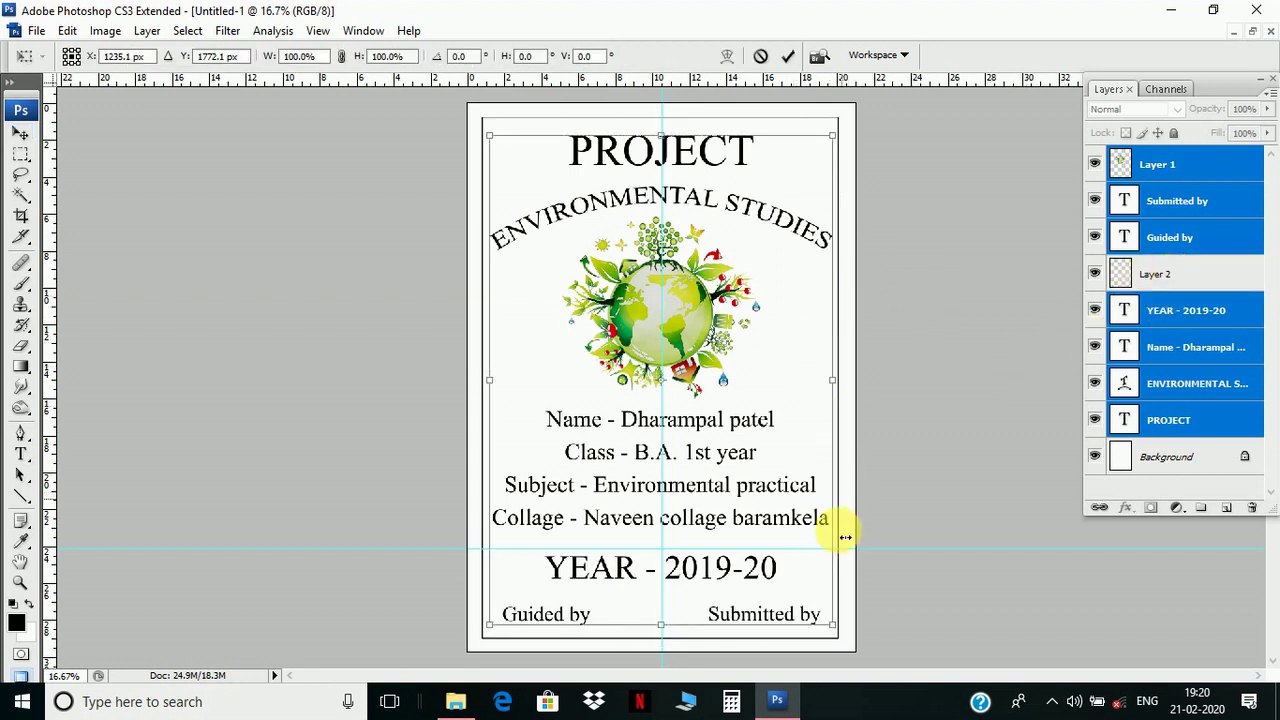
pyautogui.moveTo(832, 630); pyautogui.dragTo(830, 626)
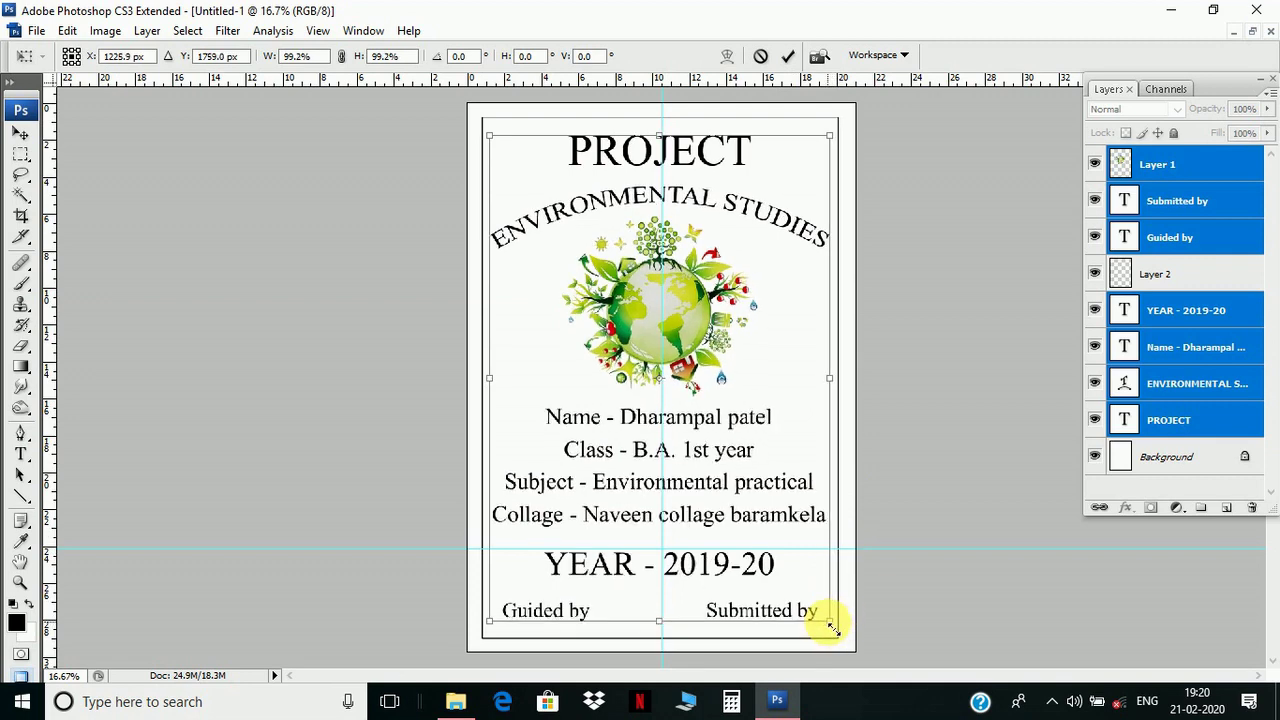
pyautogui.moveTo(490, 136); pyautogui.dragTo(499, 144)
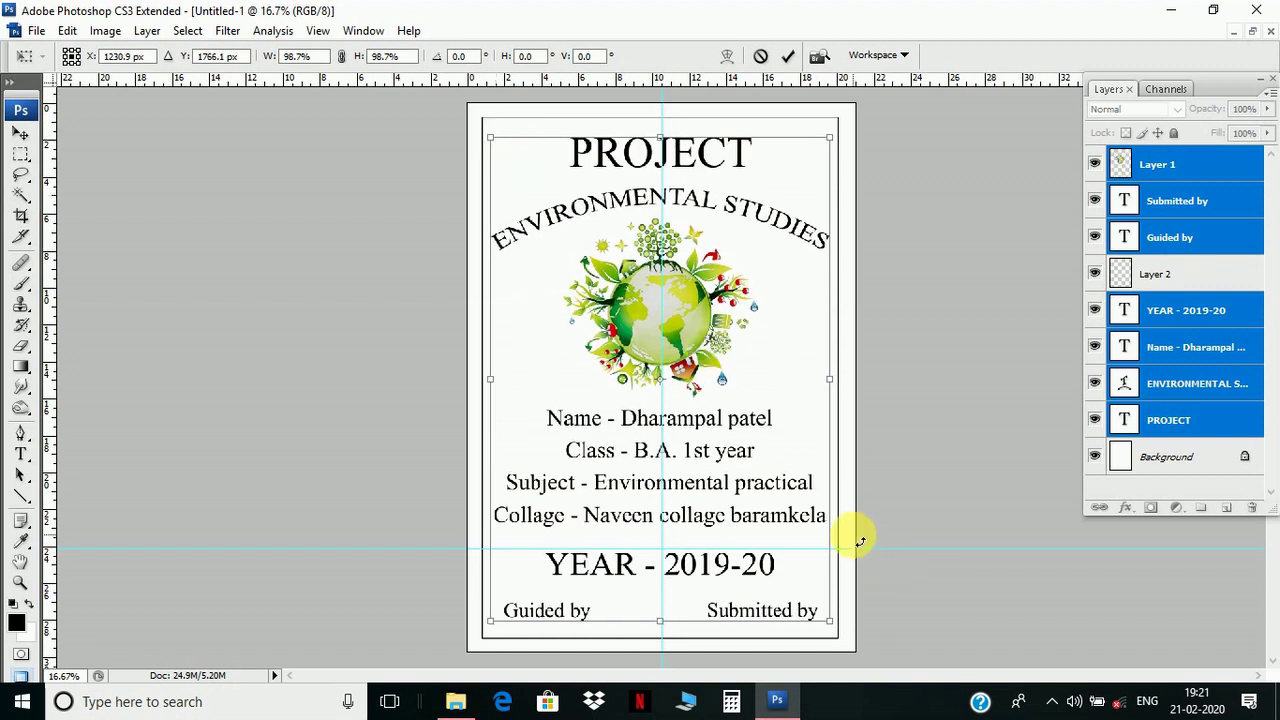
pyautogui.press('v')
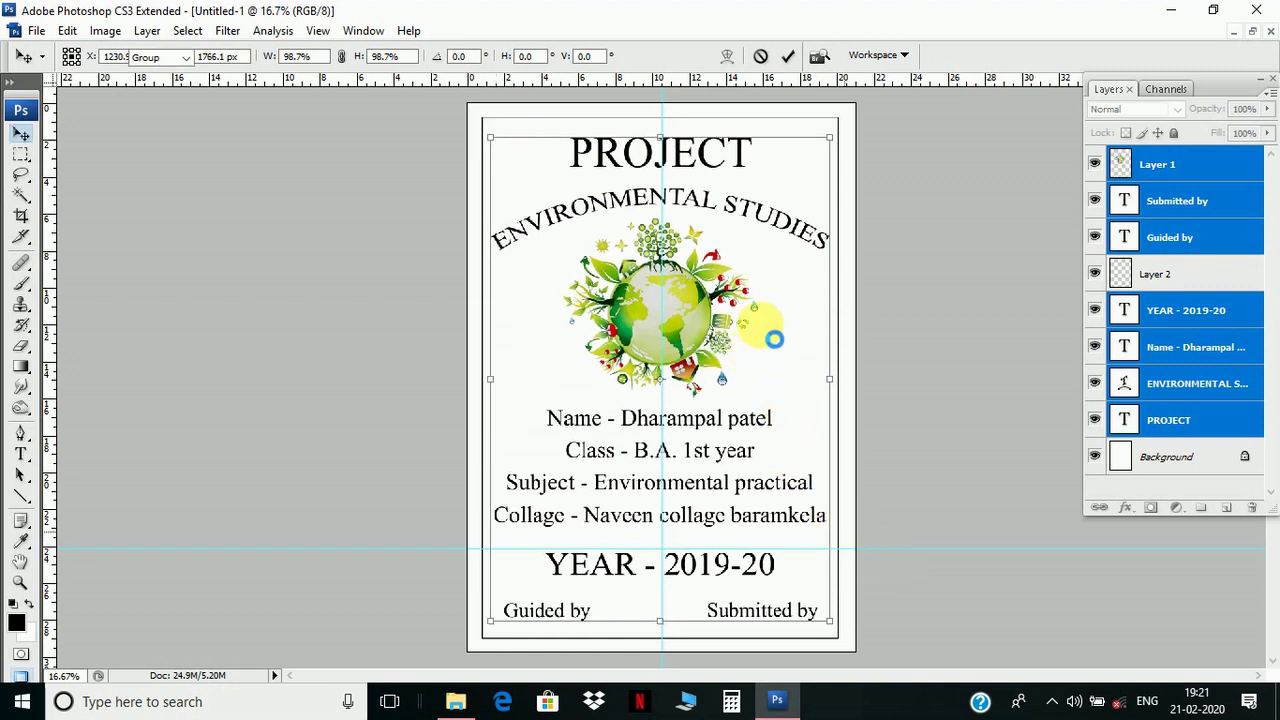
pyautogui.click(746, 317)
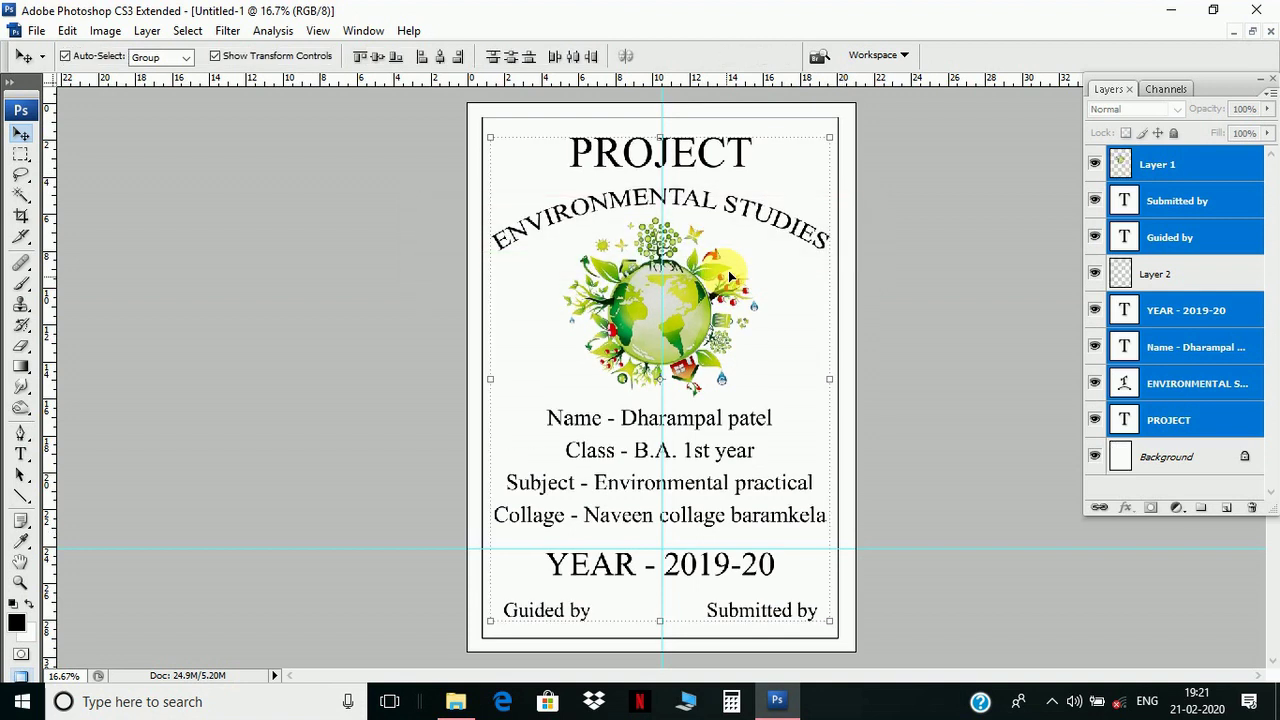
# - Nudge the PROJECT title upward, then pick the subtitle and globe layers
pyautogui.rightClick(676, 146)
pyautogui.click(706, 155)
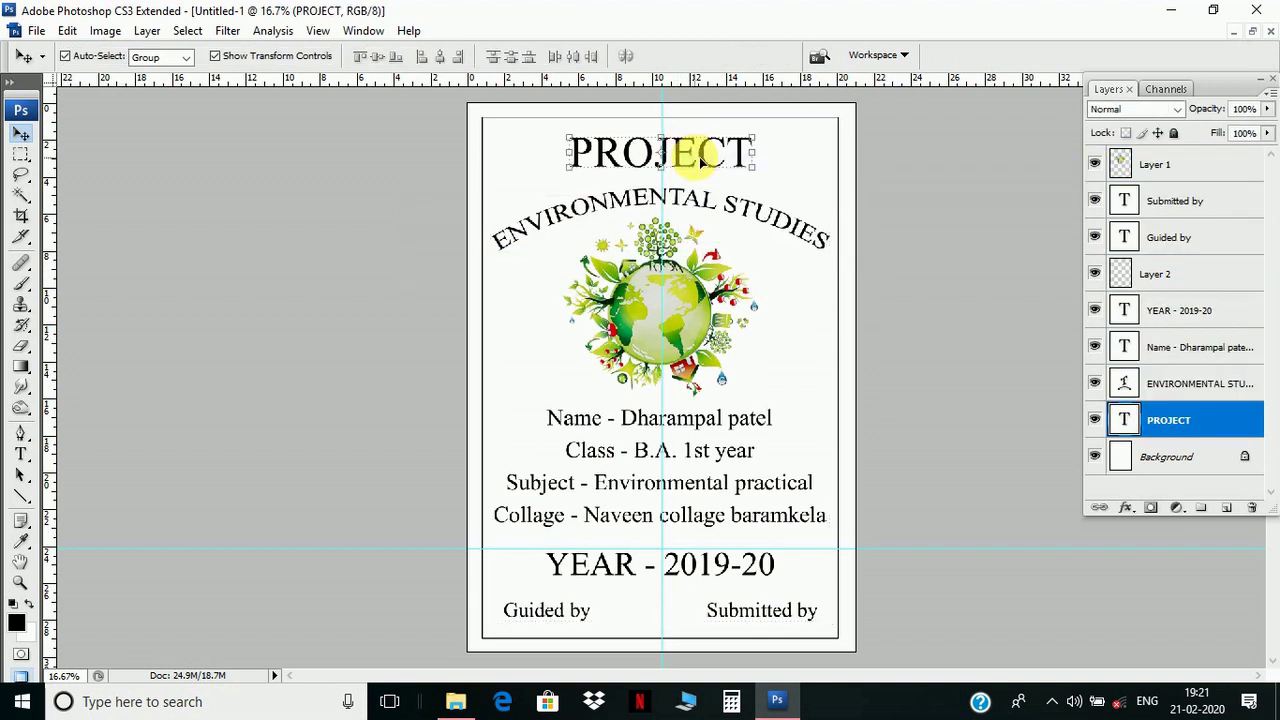
pyautogui.hotkey('shift', 'Up')
pyautogui.hotkey('shift', 'Up')
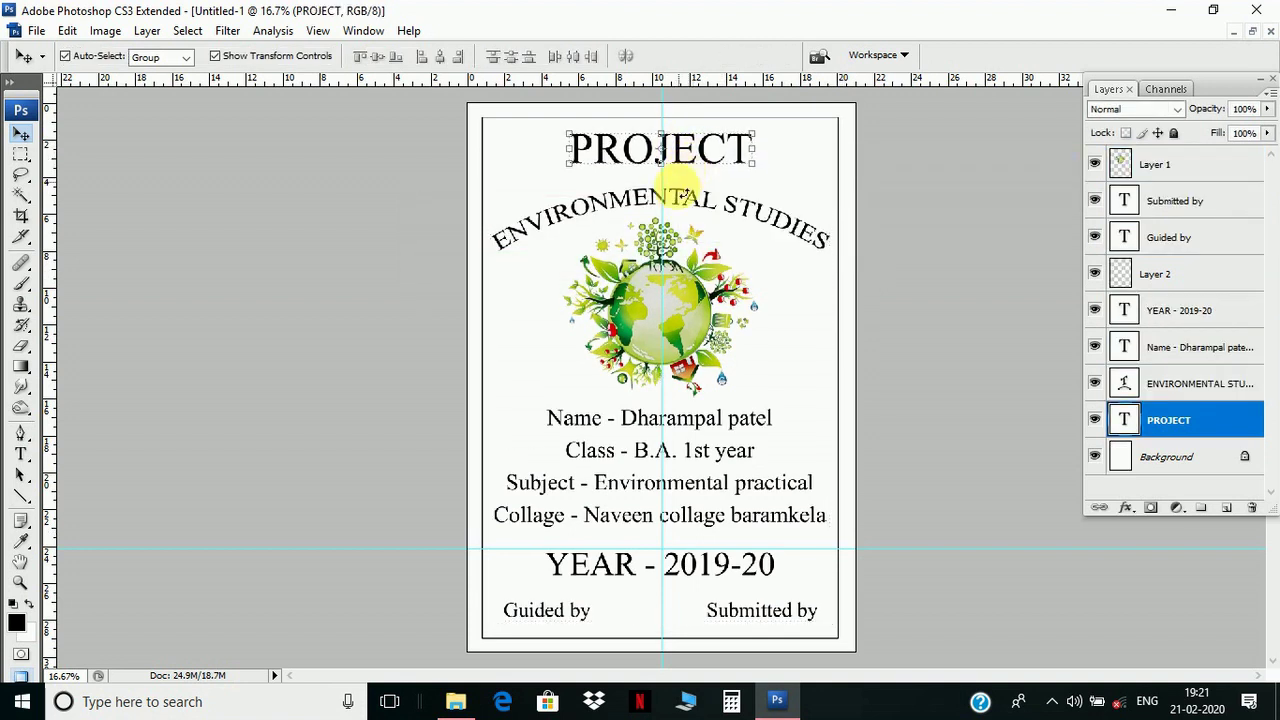
pyautogui.click(687, 196)
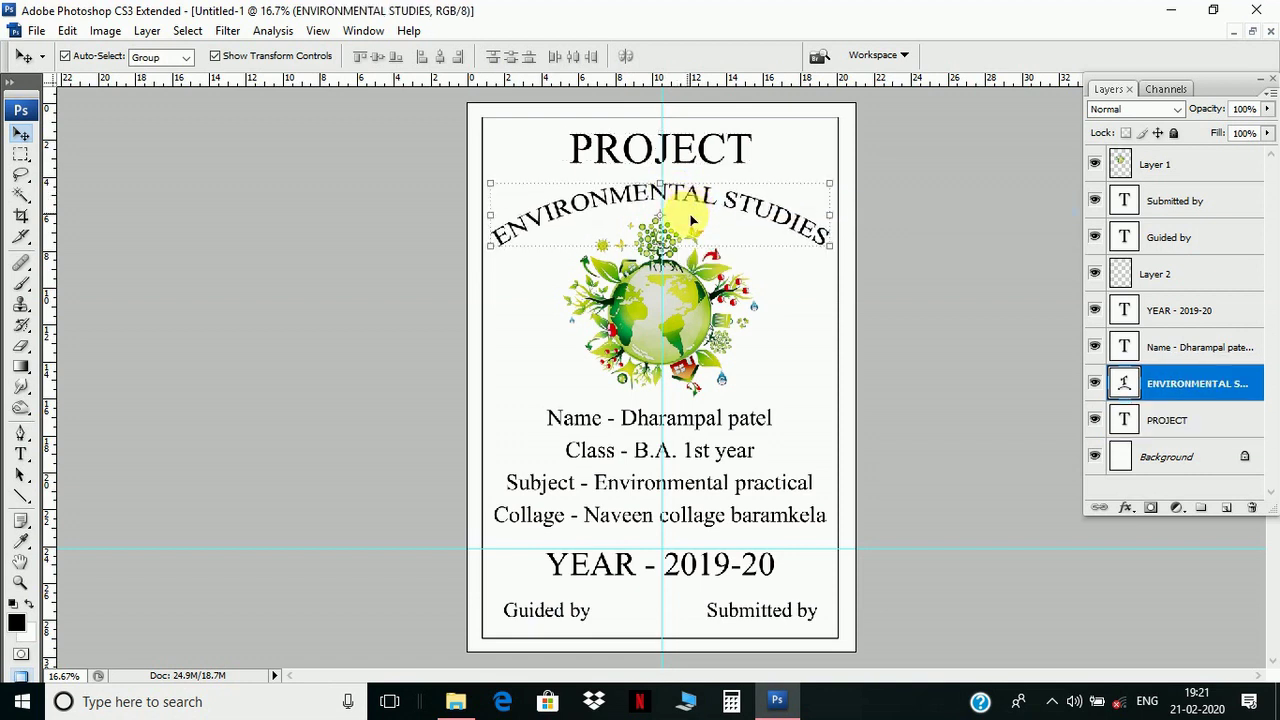
pyautogui.rightClick(676, 285)
pyautogui.click(695, 295)
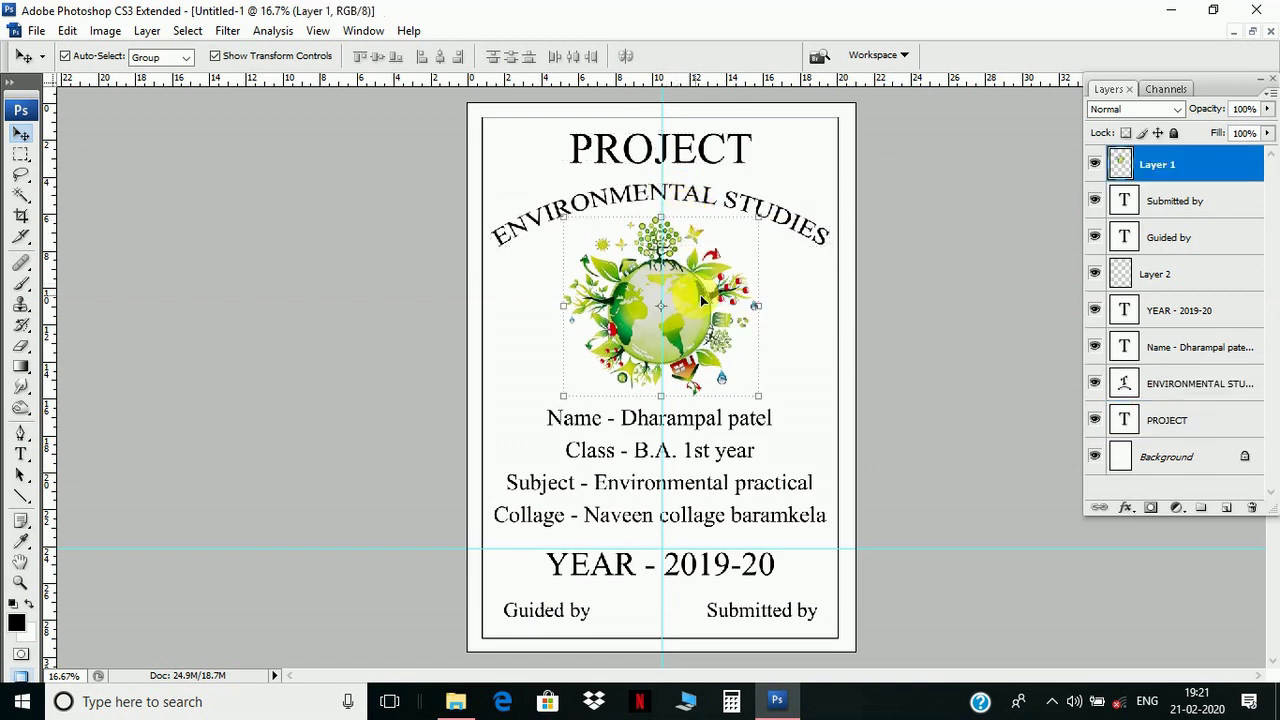
# - Raise the Name details block and the YEAR - 2019-20 line slightly
pyautogui.rightClick(688, 420)
pyautogui.click(700, 432)
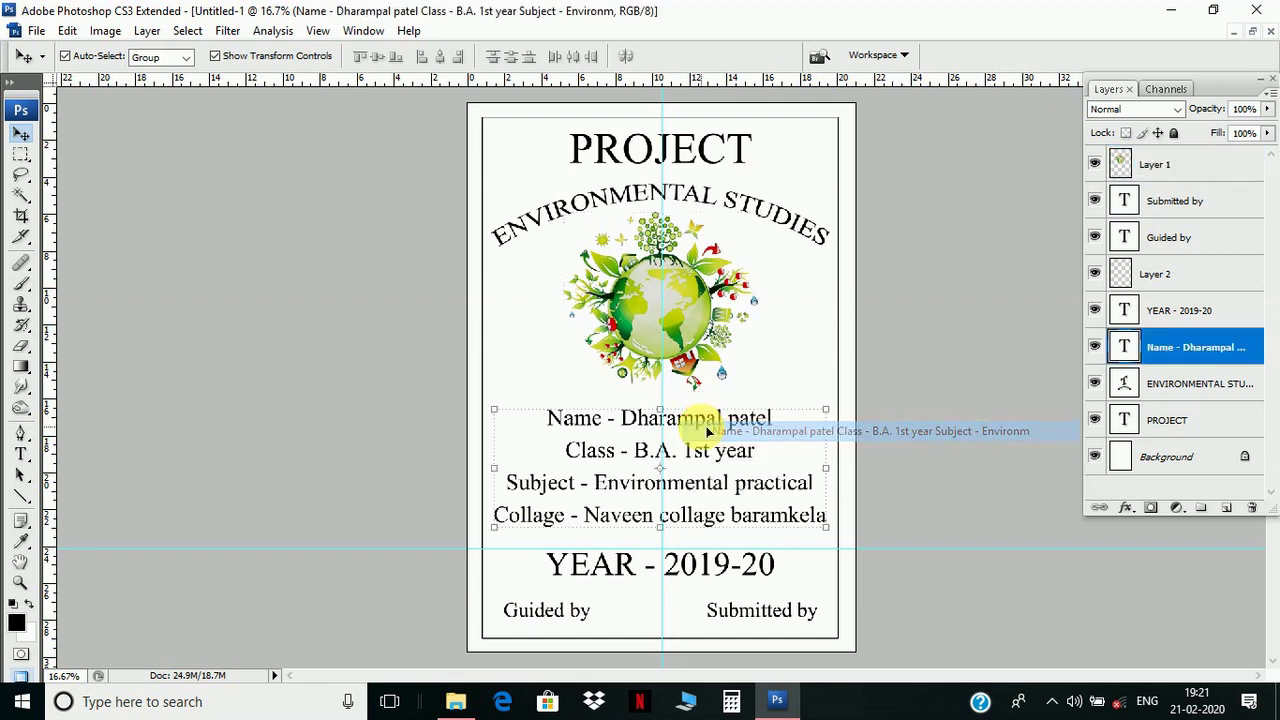
pyautogui.moveTo(697, 428); pyautogui.dragTo(697, 424)
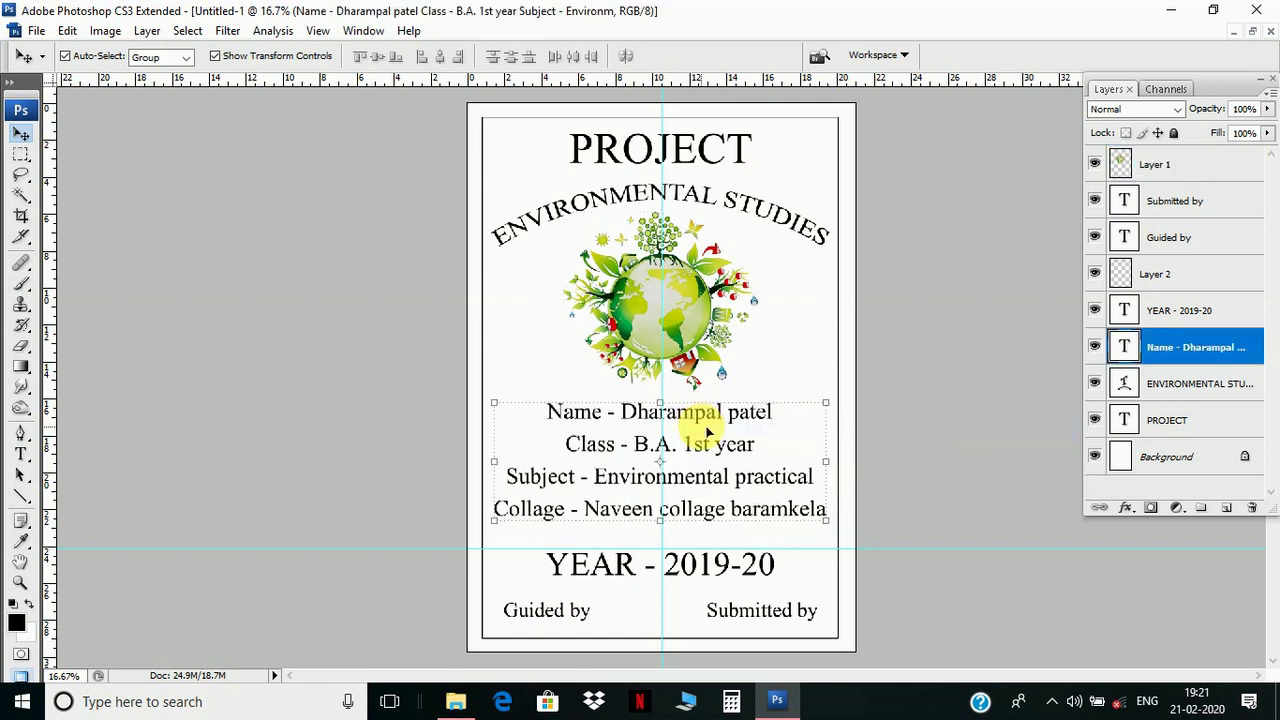
pyautogui.rightClick(705, 566)
pyautogui.click(728, 575)
pyautogui.moveTo(712, 566); pyautogui.dragTo(709, 565)
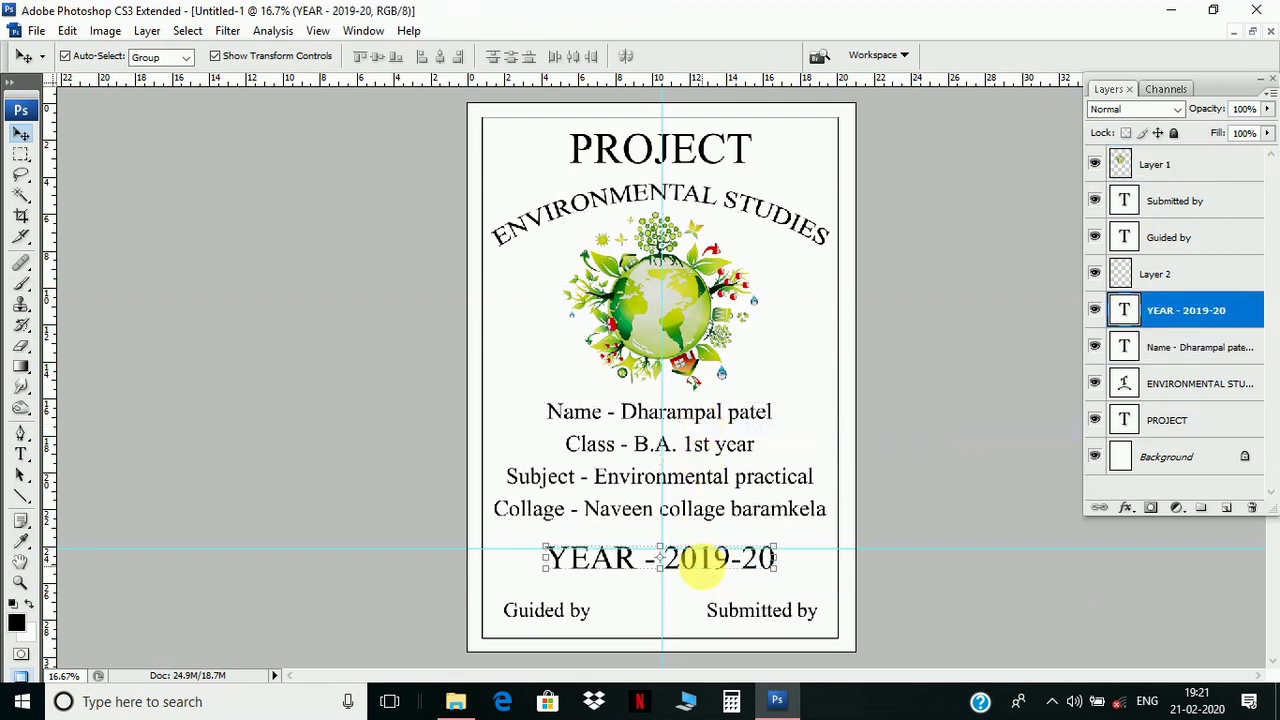
pyautogui.rightClick(700, 558)
pyautogui.click(714, 562)
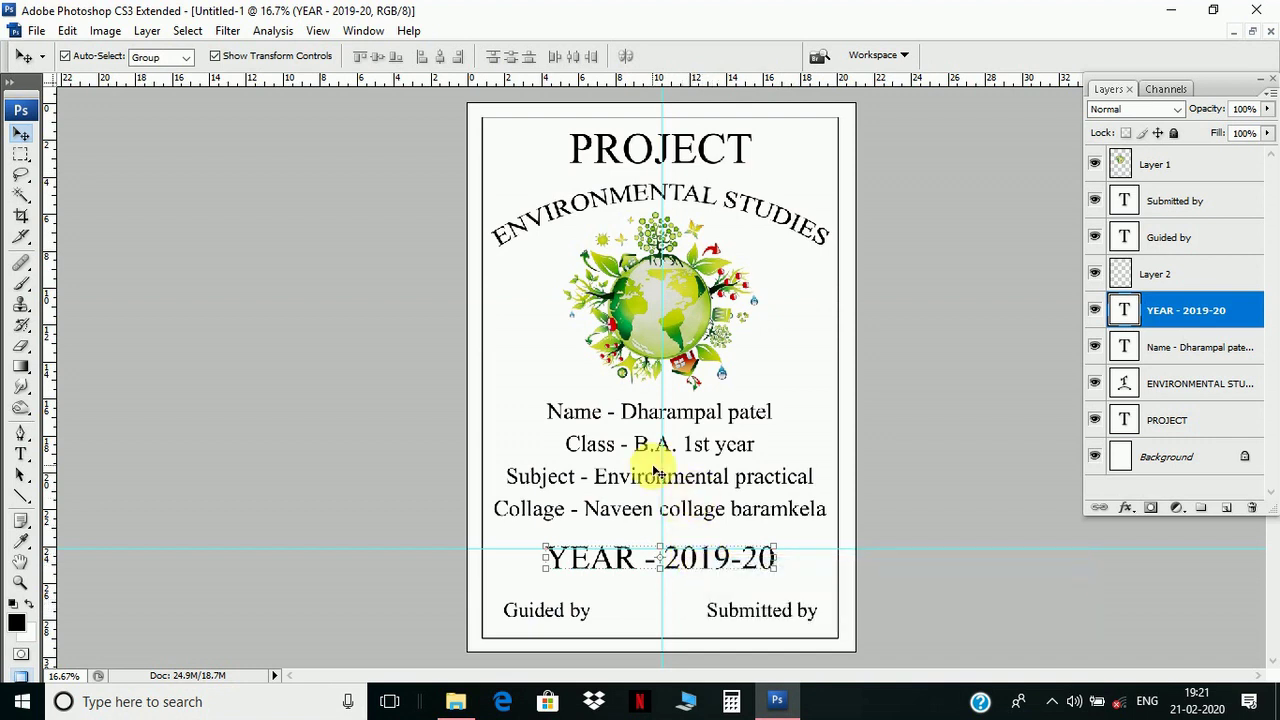
# - Enlarge the YEAR - 2019-20 line to about 114%, recentre it, and raise it a few pixels
pyautogui.hotkey('ctrl', 't')
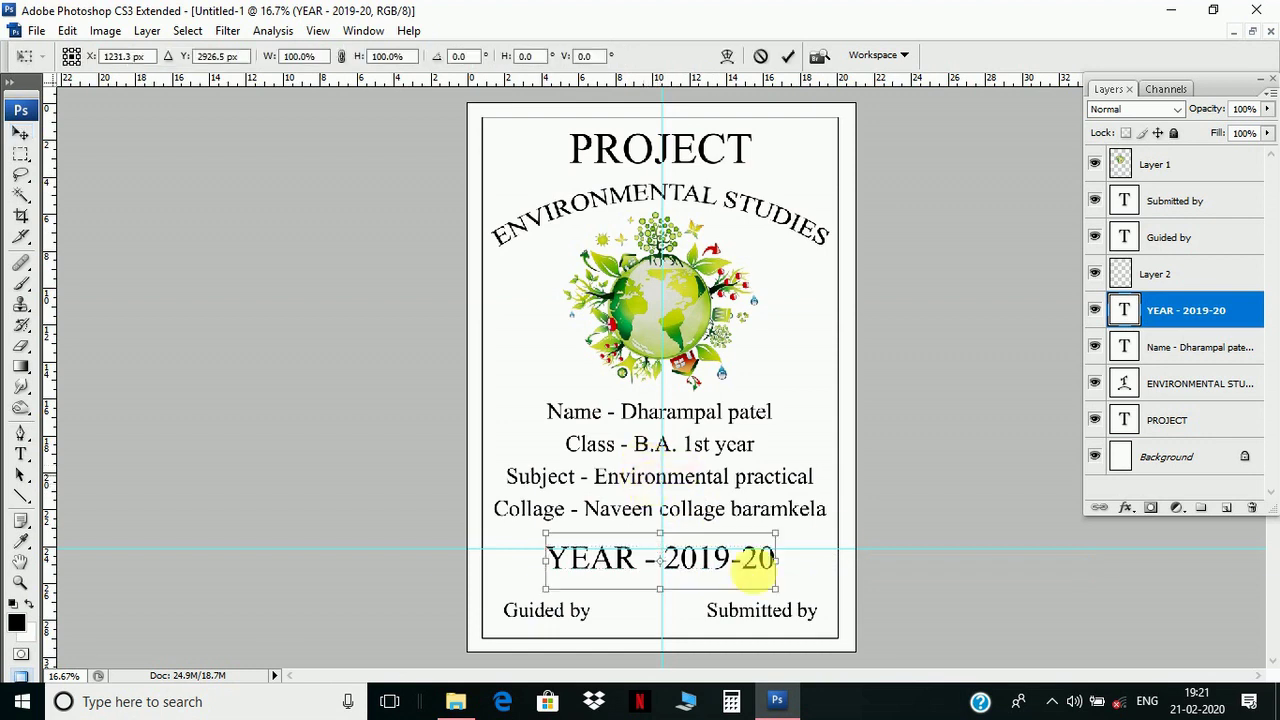
pyautogui.moveTo(776, 588); pyautogui.dragTo(809, 610)
pyautogui.moveTo(732, 562); pyautogui.dragTo(718, 568)
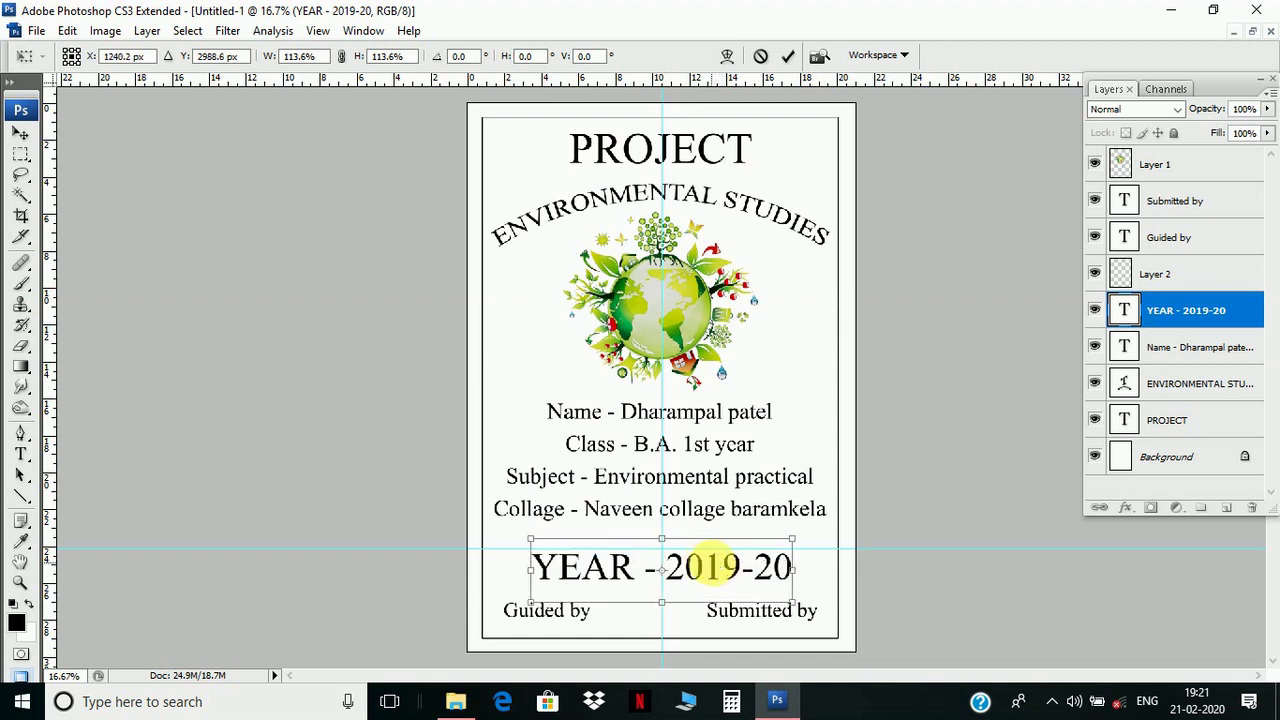
pyautogui.press('Return')
pyautogui.hotkey('shift', 'Up')
pyautogui.hotkey('shift', 'Up')
pyautogui.hotkey('shift', 'Up')
pyautogui.hotkey('shift', 'Up')
pyautogui.hotkey('shift', 'Up')
pyautogui.hotkey('shift', 'Up')
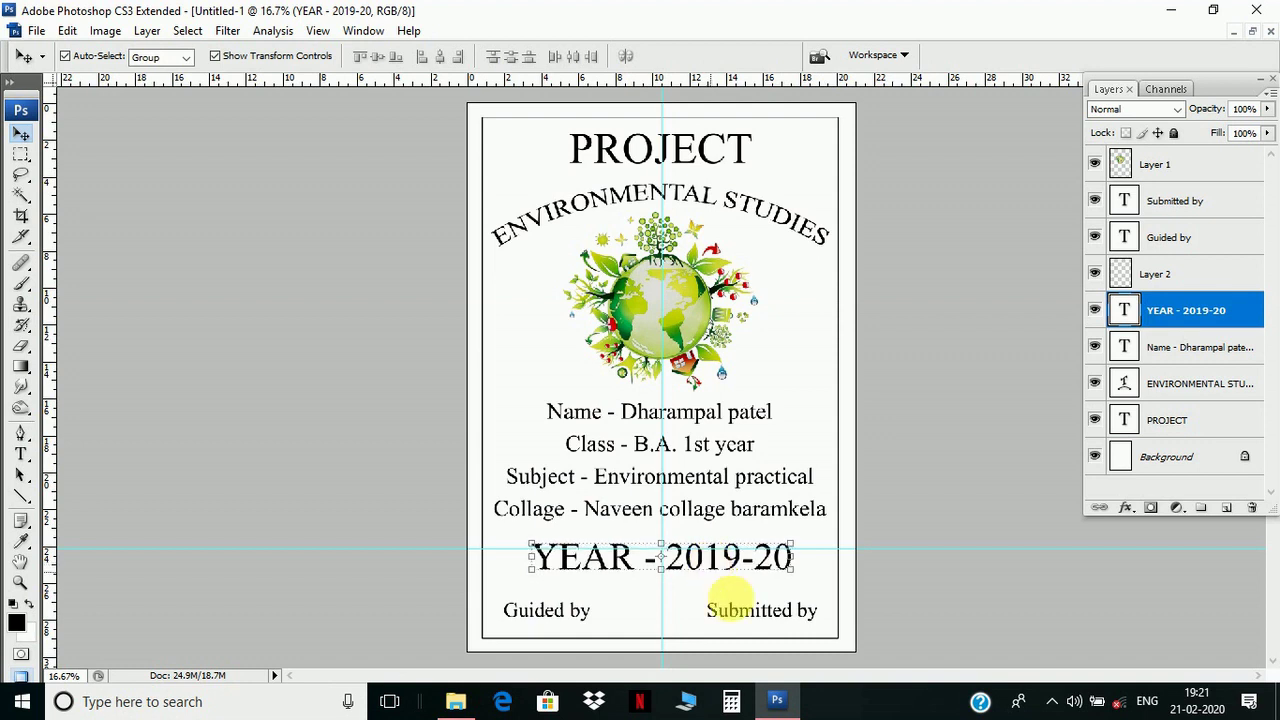
# - Level the Guided by and Submitted by labels just above the bottom border
pyautogui.click(435, 603)
pyautogui.moveTo(435, 600); pyautogui.dragTo(822, 616)
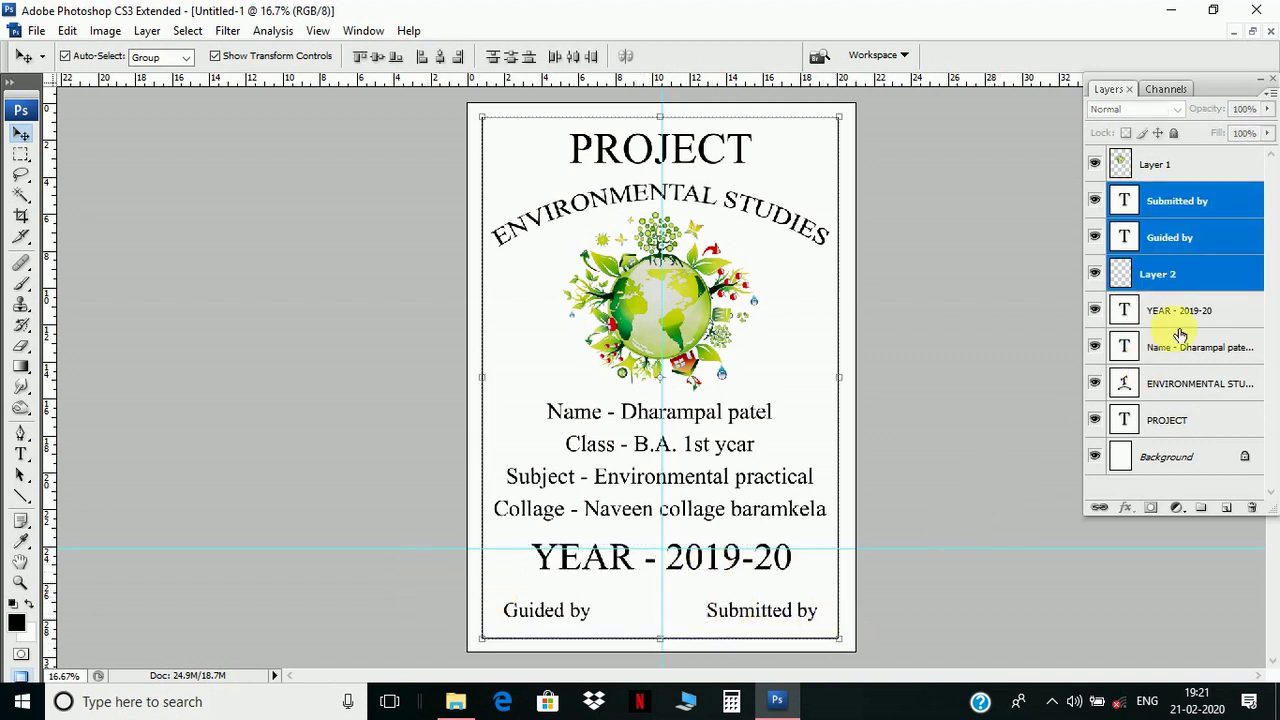
pyautogui.keyDown('ctrl'); pyautogui.click(1184, 285); pyautogui.keyUp('ctrl')
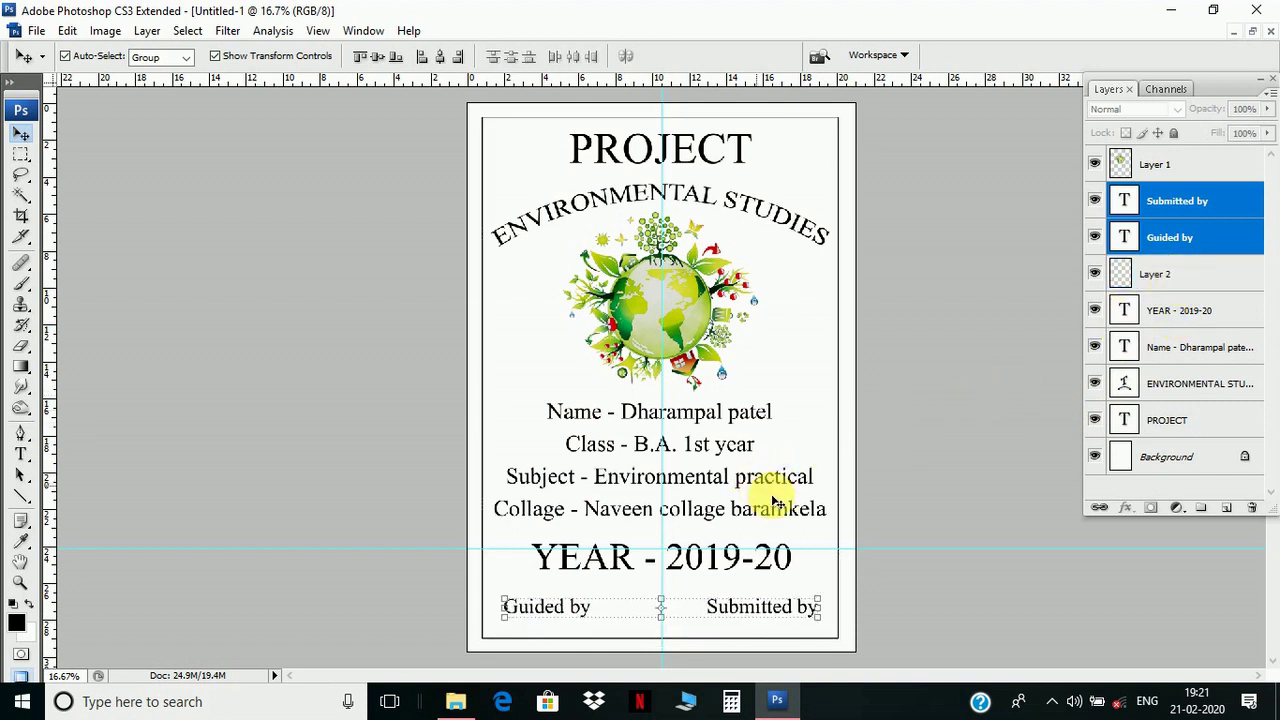
pyautogui.click(938, 401)
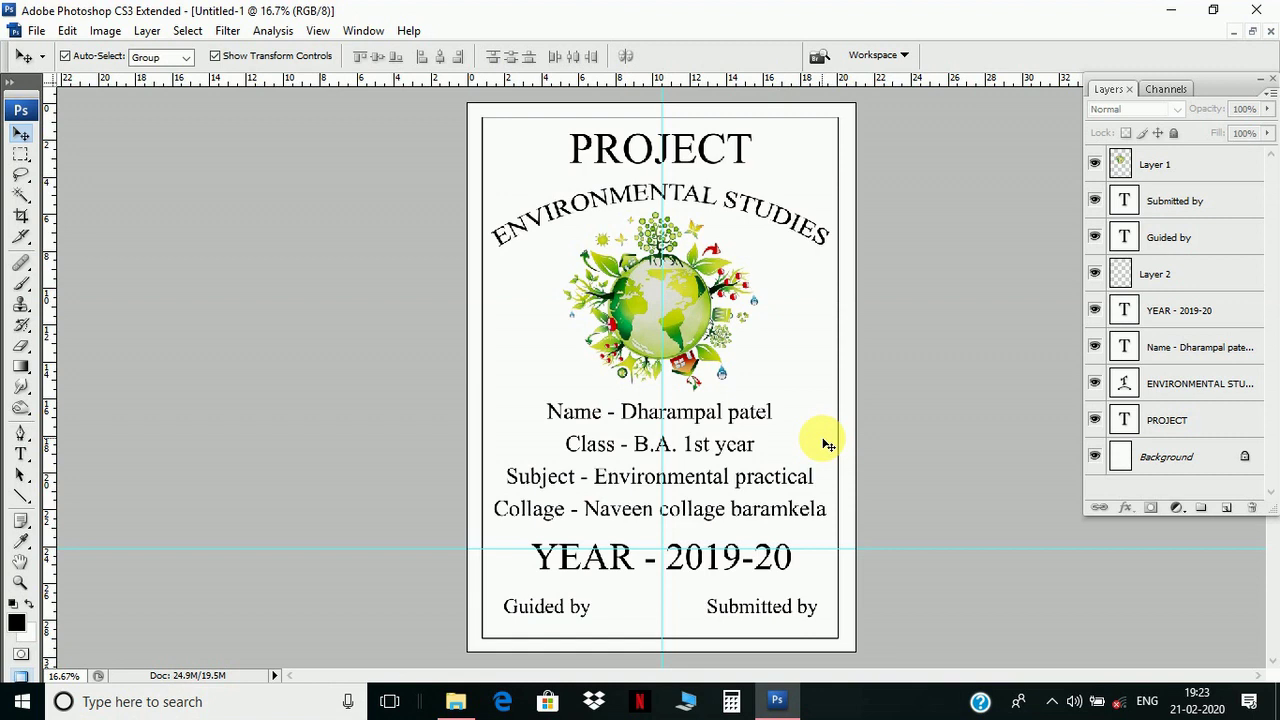
pyautogui.rightClick(686, 140)
pyautogui.click(712, 138)
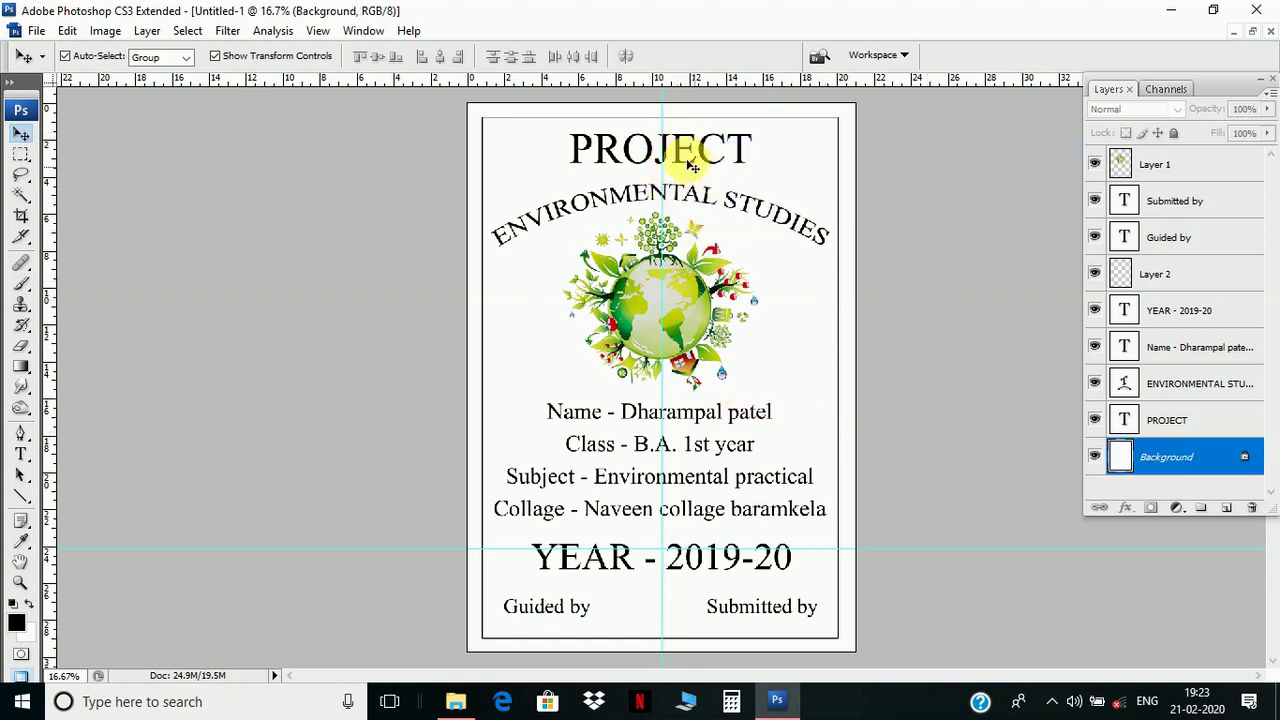
pyautogui.rightClick(690, 158)
# - Give PROJECT a red colour overlay and a larger drop shadow (14 px distance, ~11% spread)
pyautogui.click(720, 155)
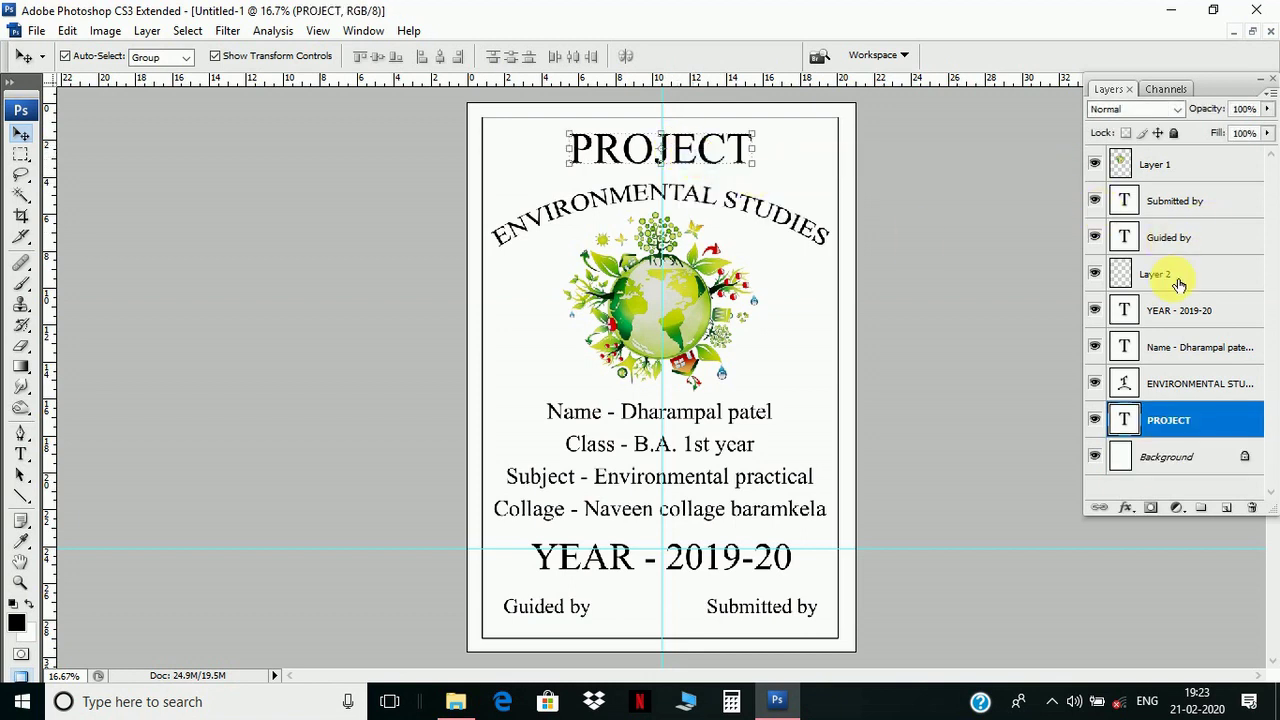
pyautogui.rightClick(1187, 421)
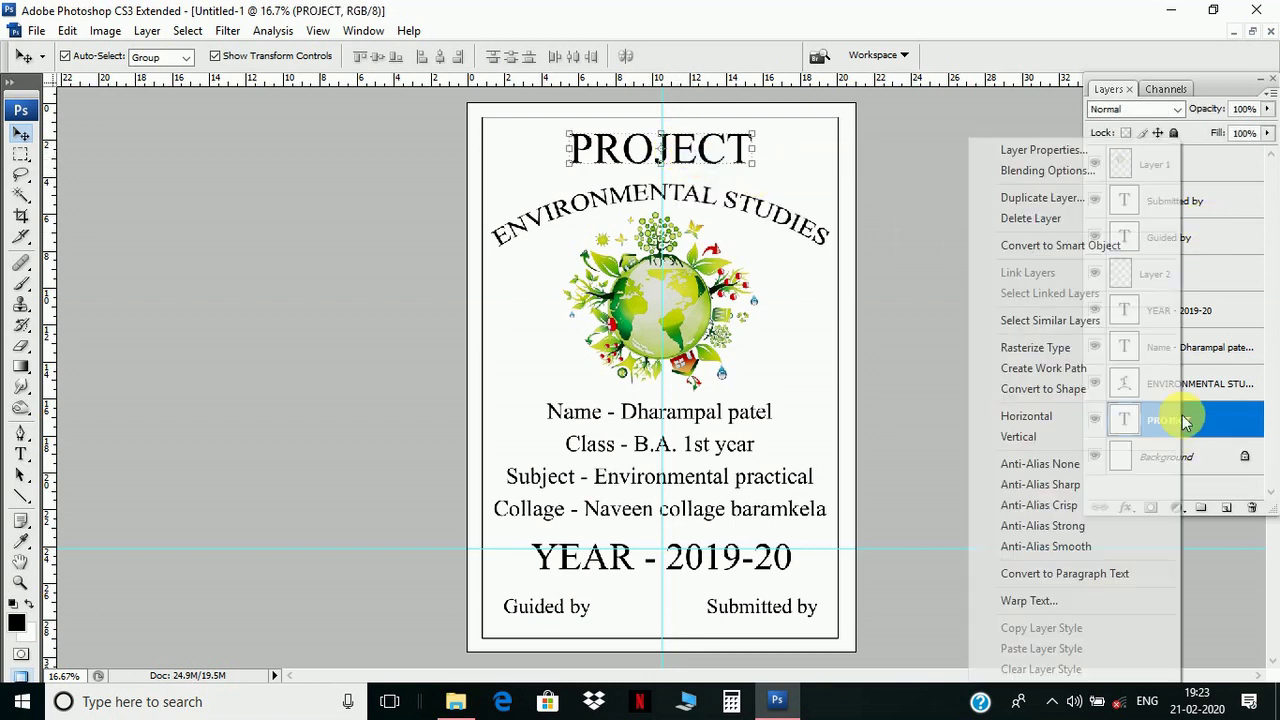
pyautogui.click(1087, 172)
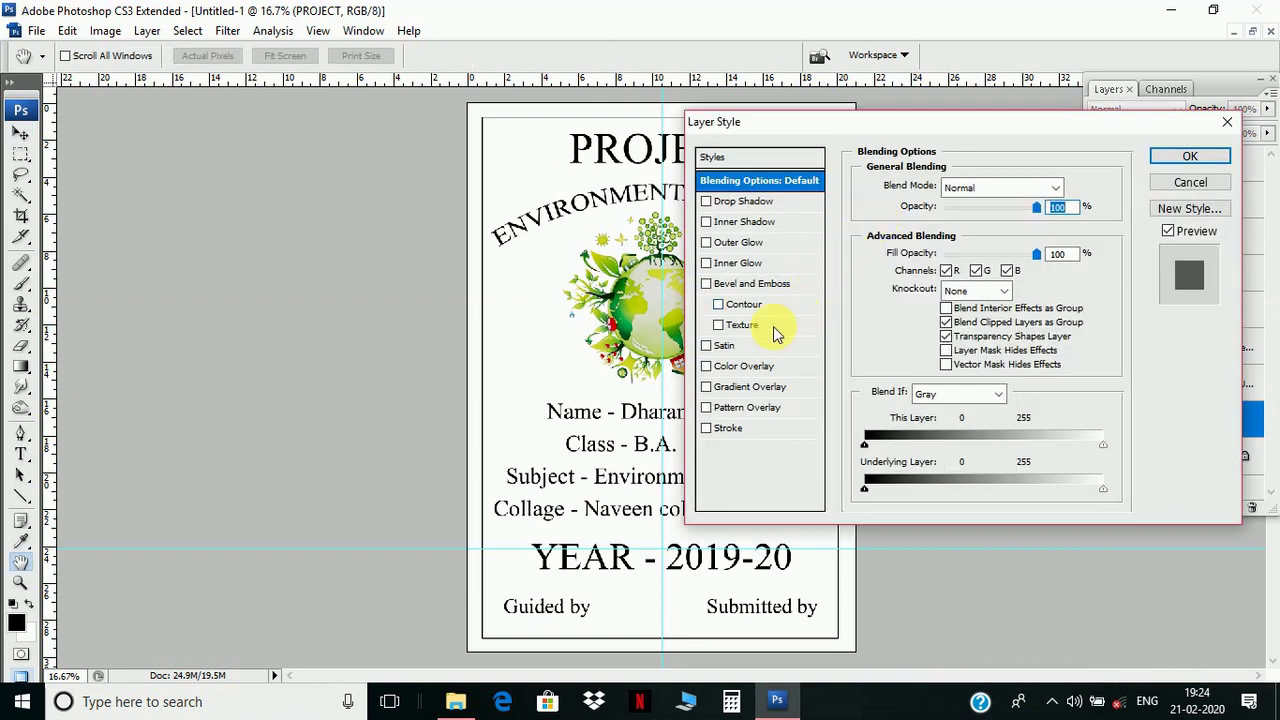
pyautogui.click(752, 367)
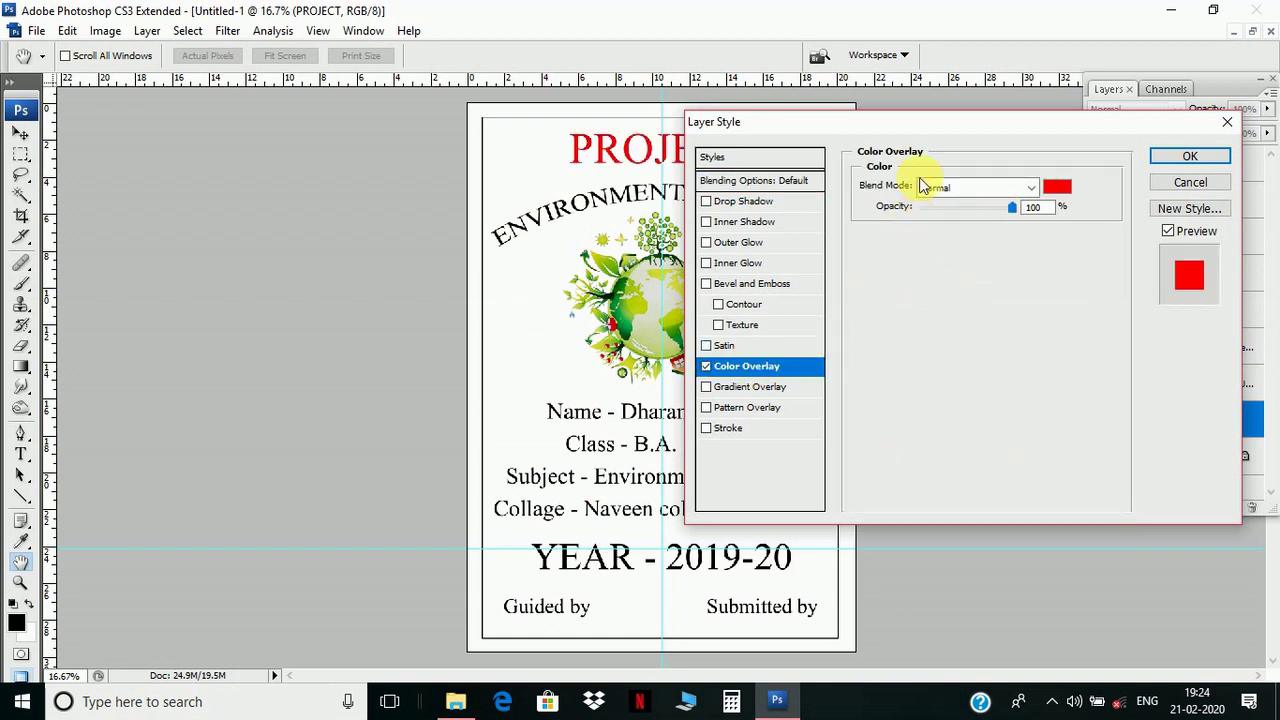
pyautogui.moveTo(890, 127); pyautogui.dragTo(990, 150)
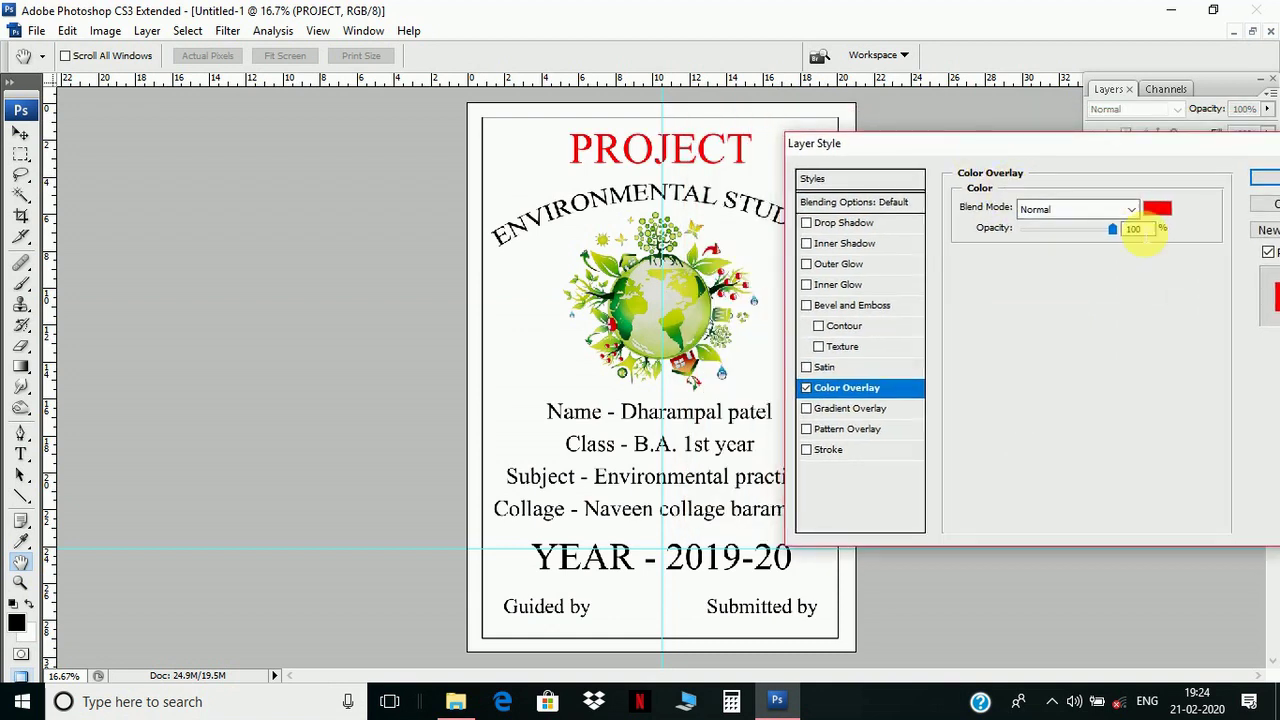
pyautogui.click(845, 223)
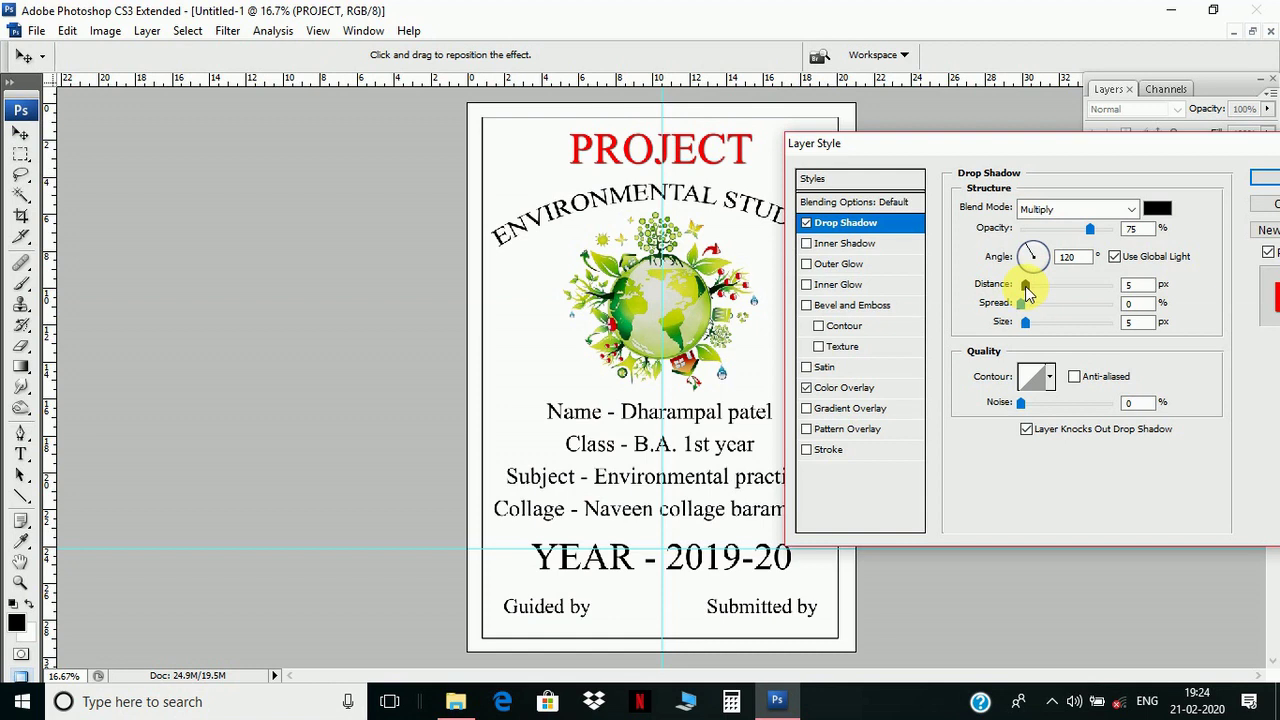
pyautogui.moveTo(1027, 285); pyautogui.dragTo(1034, 287)
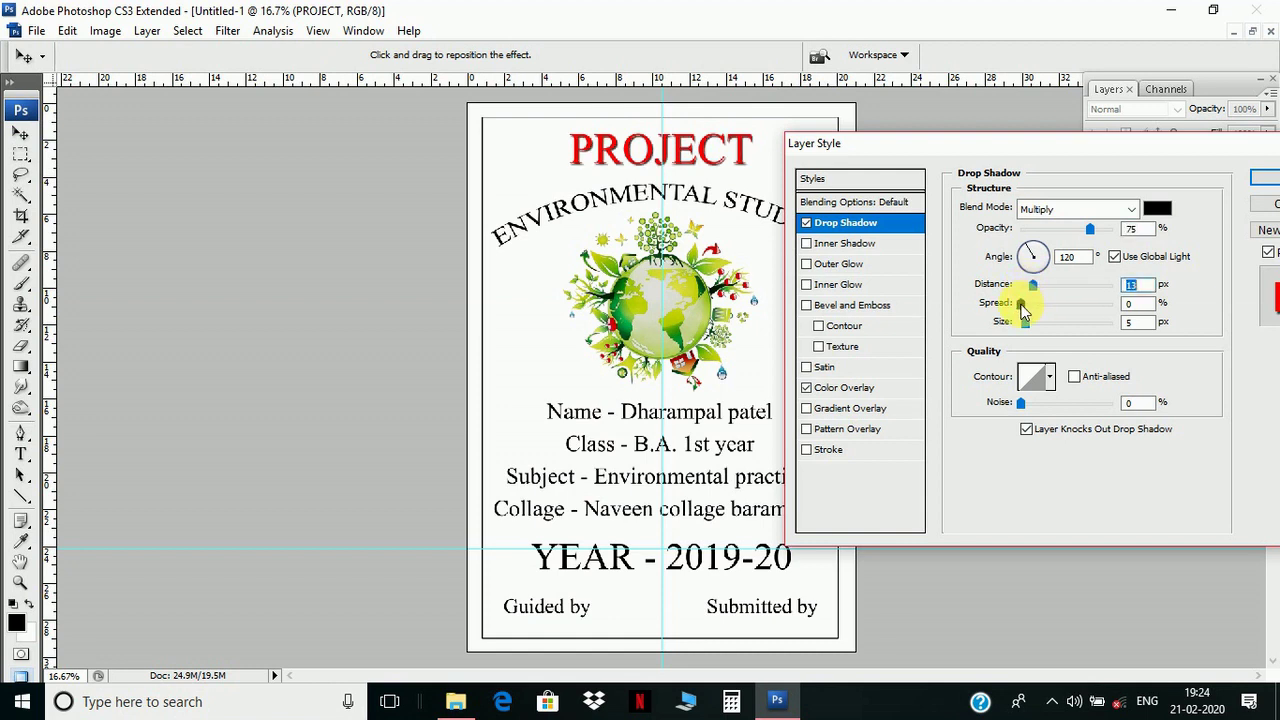
pyautogui.moveTo(1022, 305); pyautogui.dragTo(1033, 306)
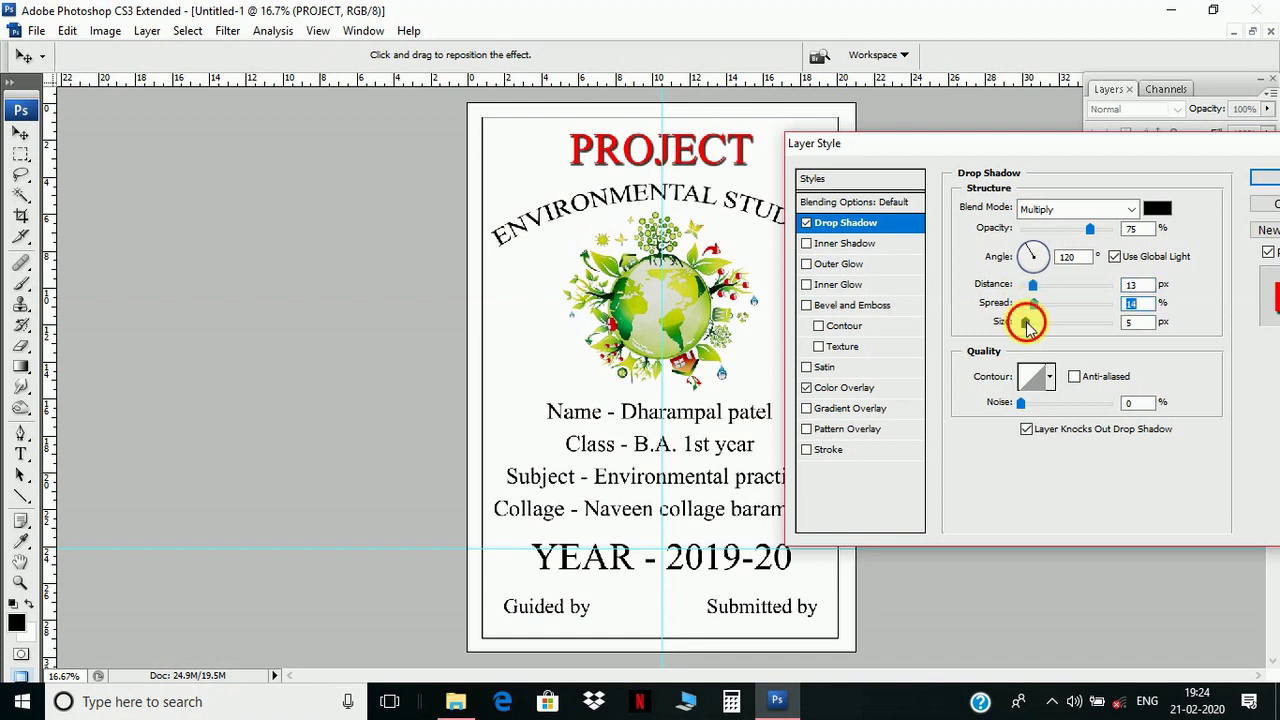
pyautogui.moveTo(1027, 323); pyautogui.dragTo(1041, 327)
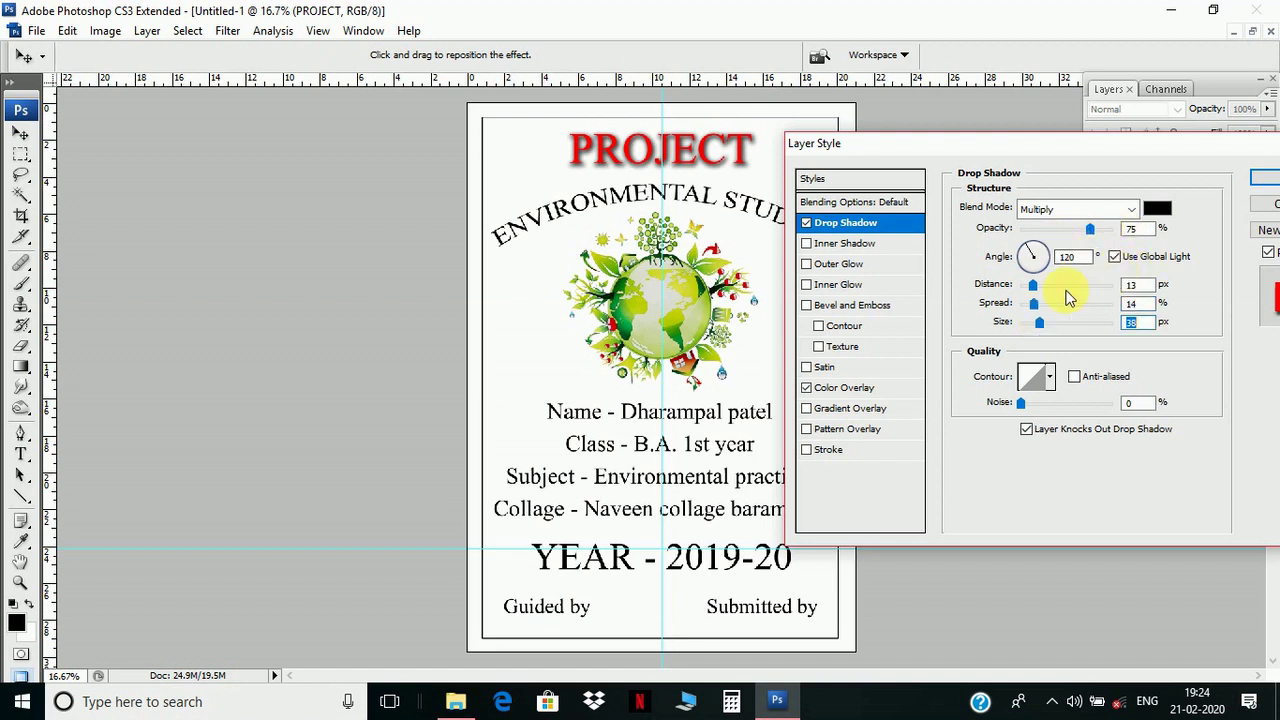
# - Add a near-white fdfdfd outline stroke to PROJECT and apply the layer styles
pyautogui.click(836, 450)
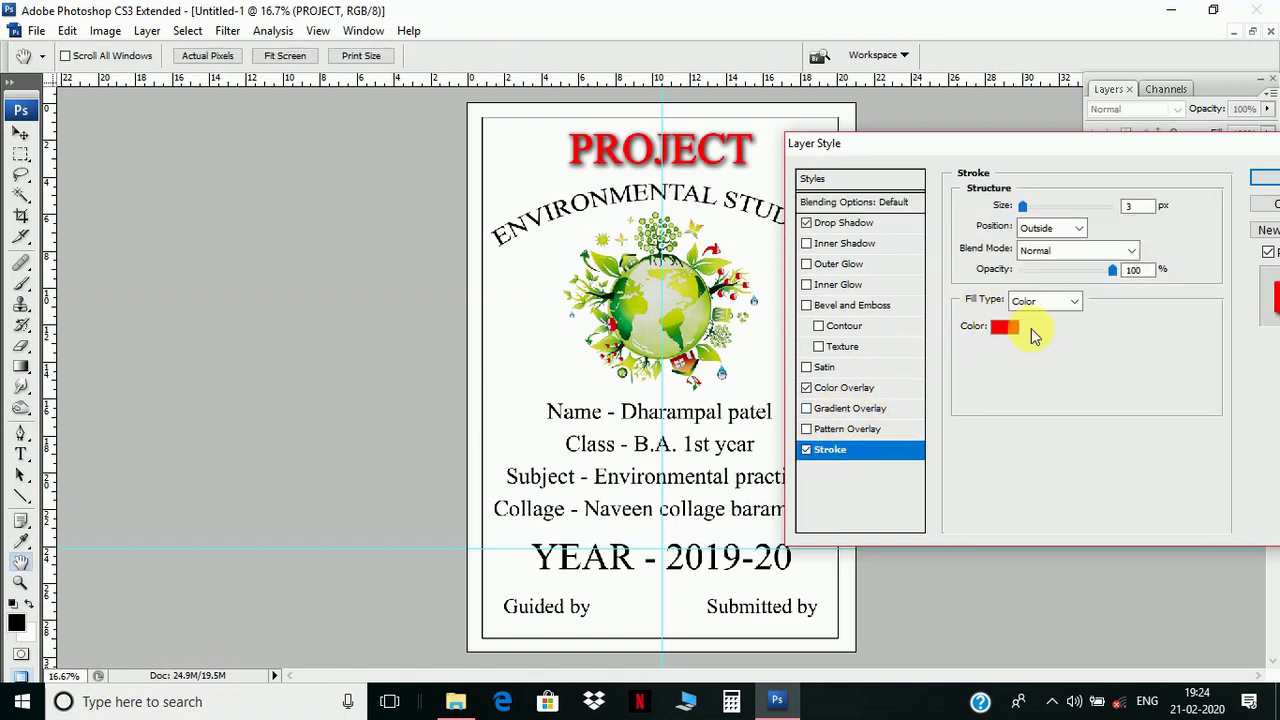
pyautogui.click(1002, 330)
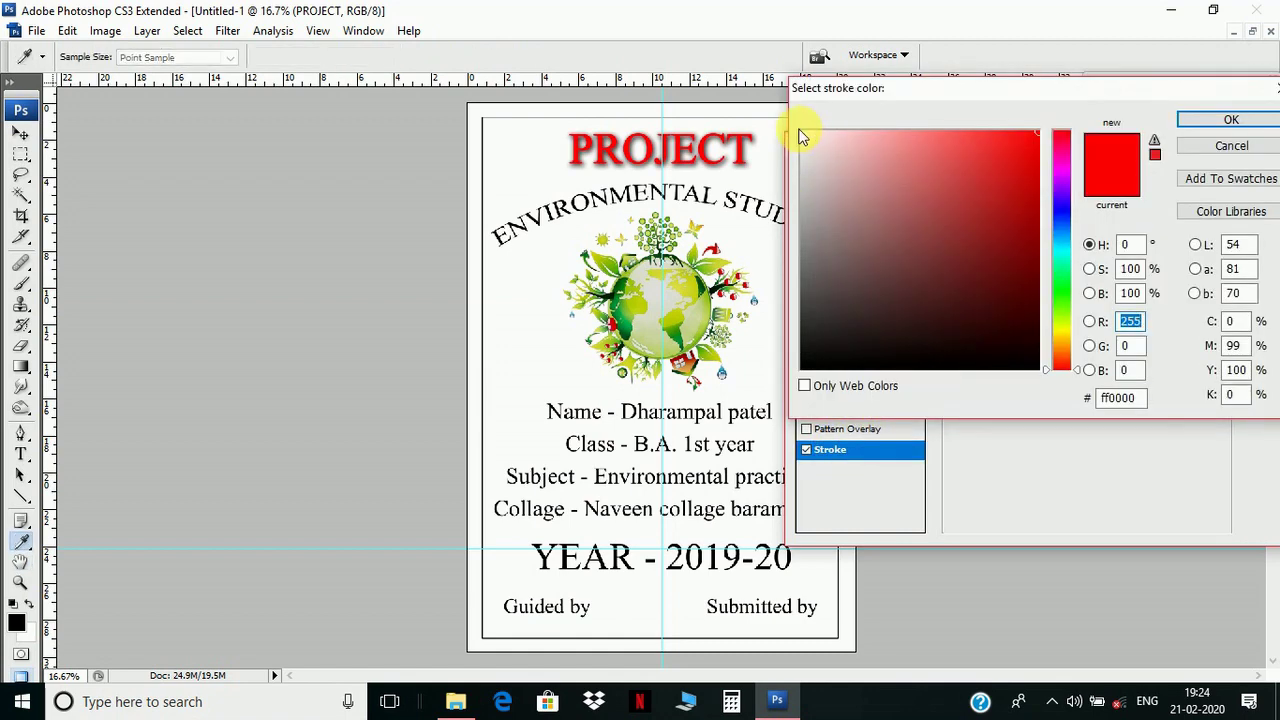
pyautogui.click(802, 133)
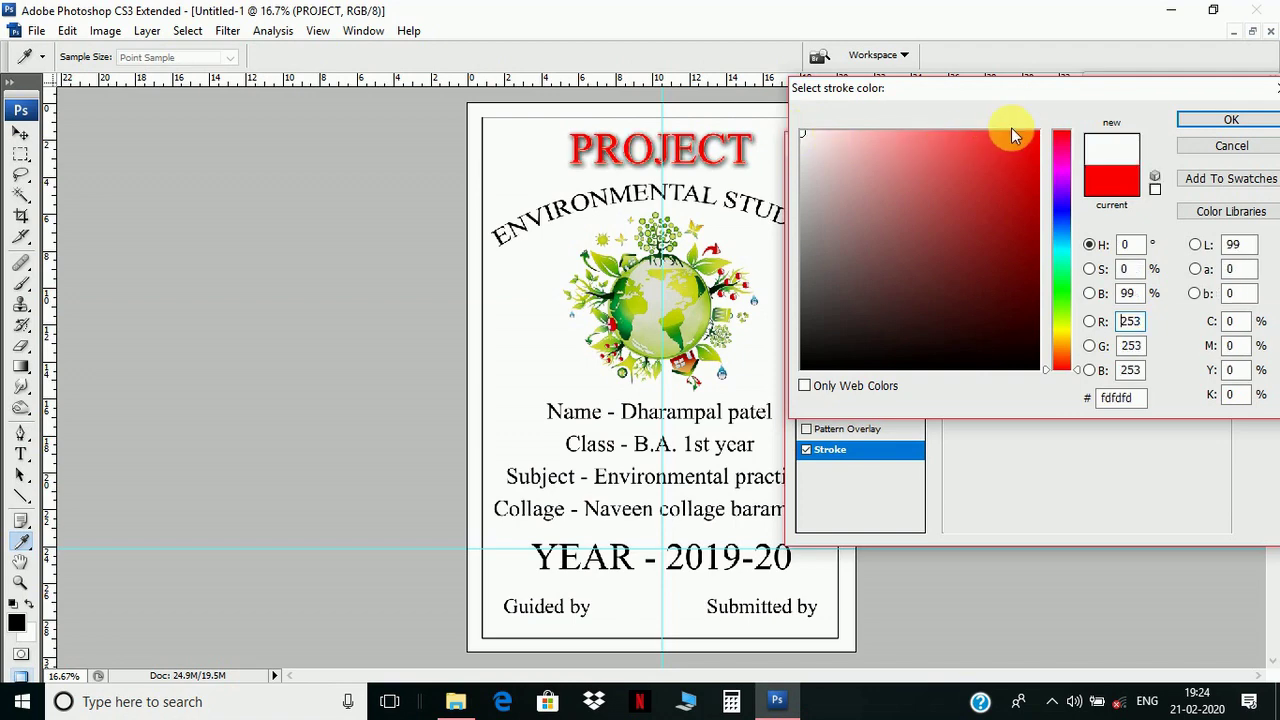
pyautogui.click(1201, 121)
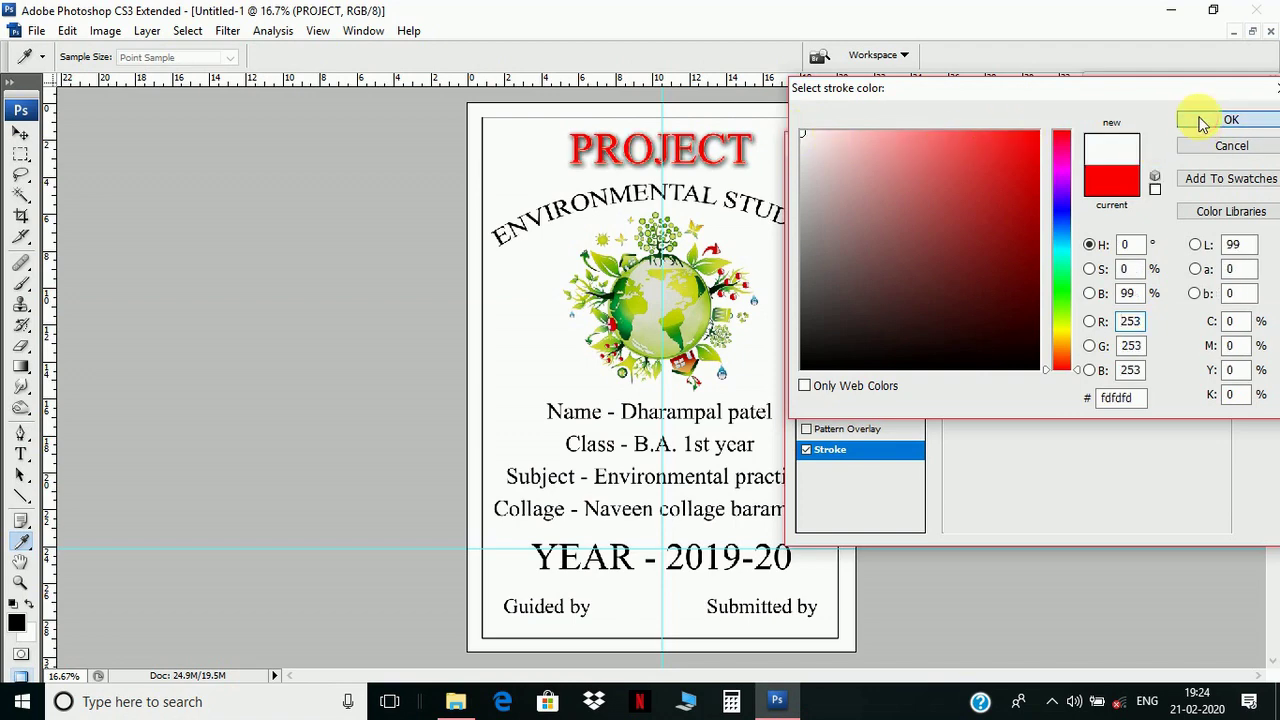
pyautogui.moveTo(1124, 140); pyautogui.dragTo(983, 117)
pyautogui.click(1157, 160)
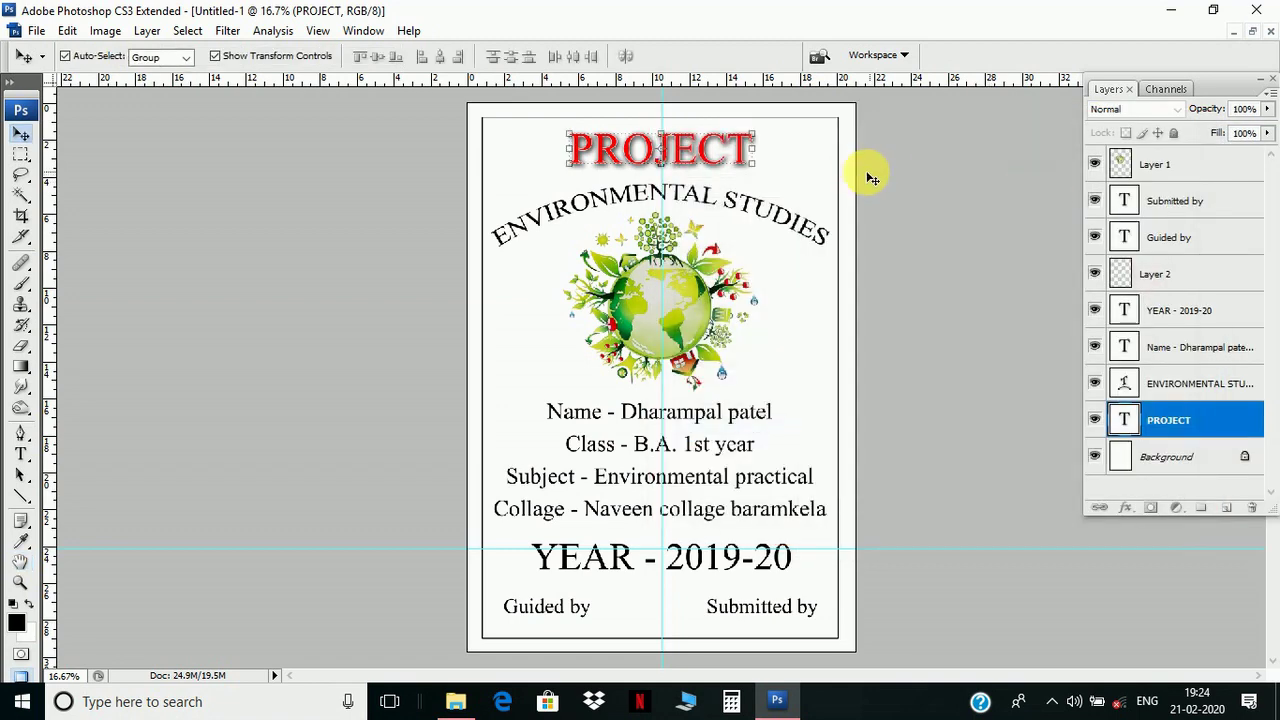
# - Apply a green 06ff00 colour overlay to the ENVIRONMENTAL STUDIES subtitle
pyautogui.rightClick(695, 195)
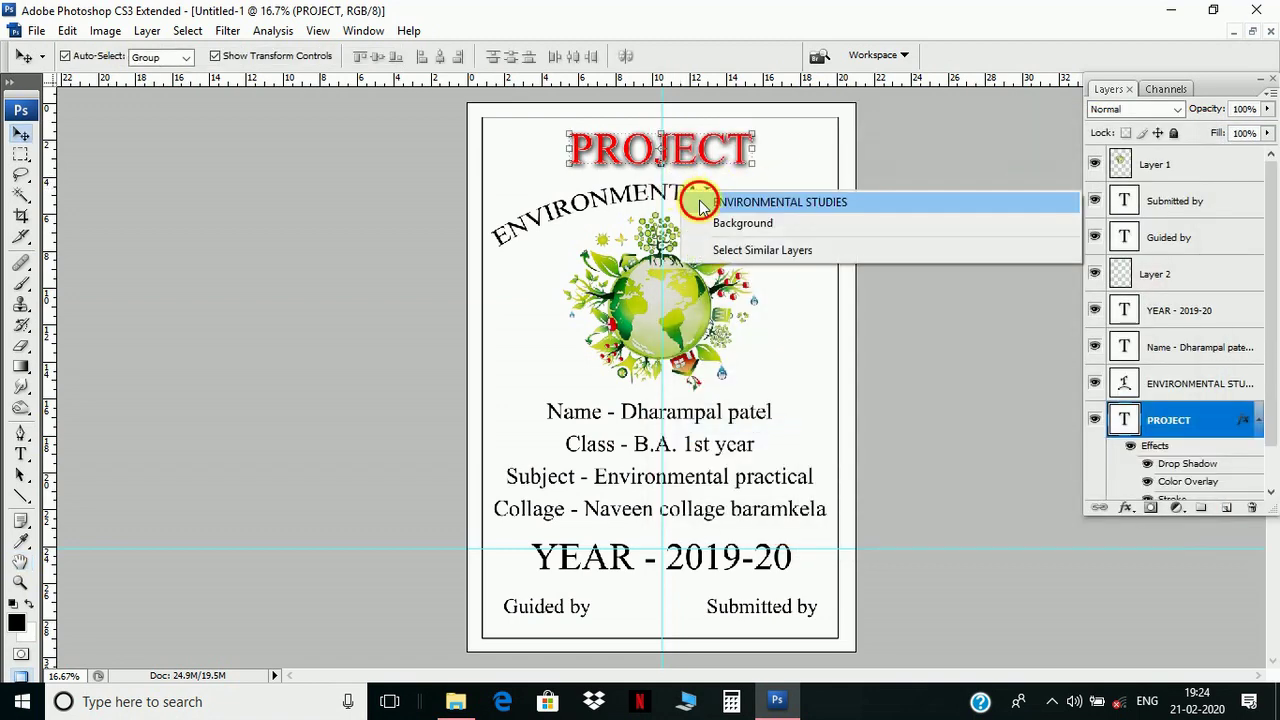
pyautogui.click(760, 201)
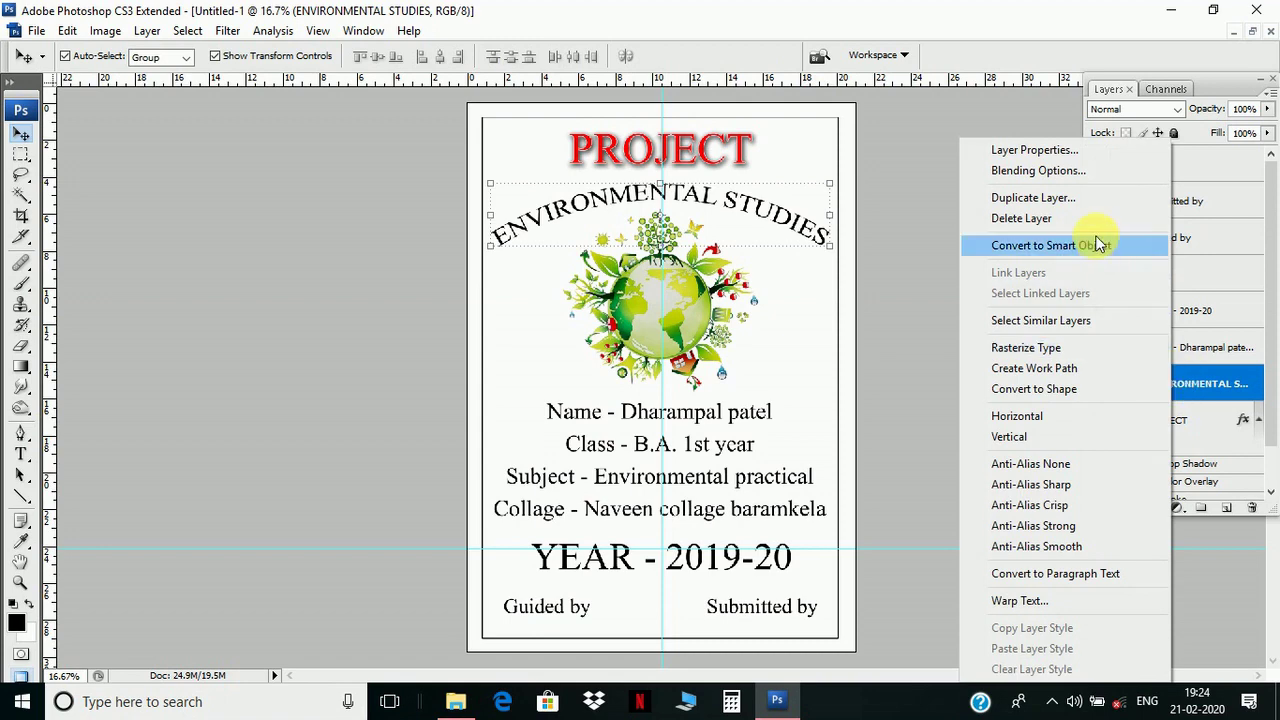
pyautogui.click(1040, 174)
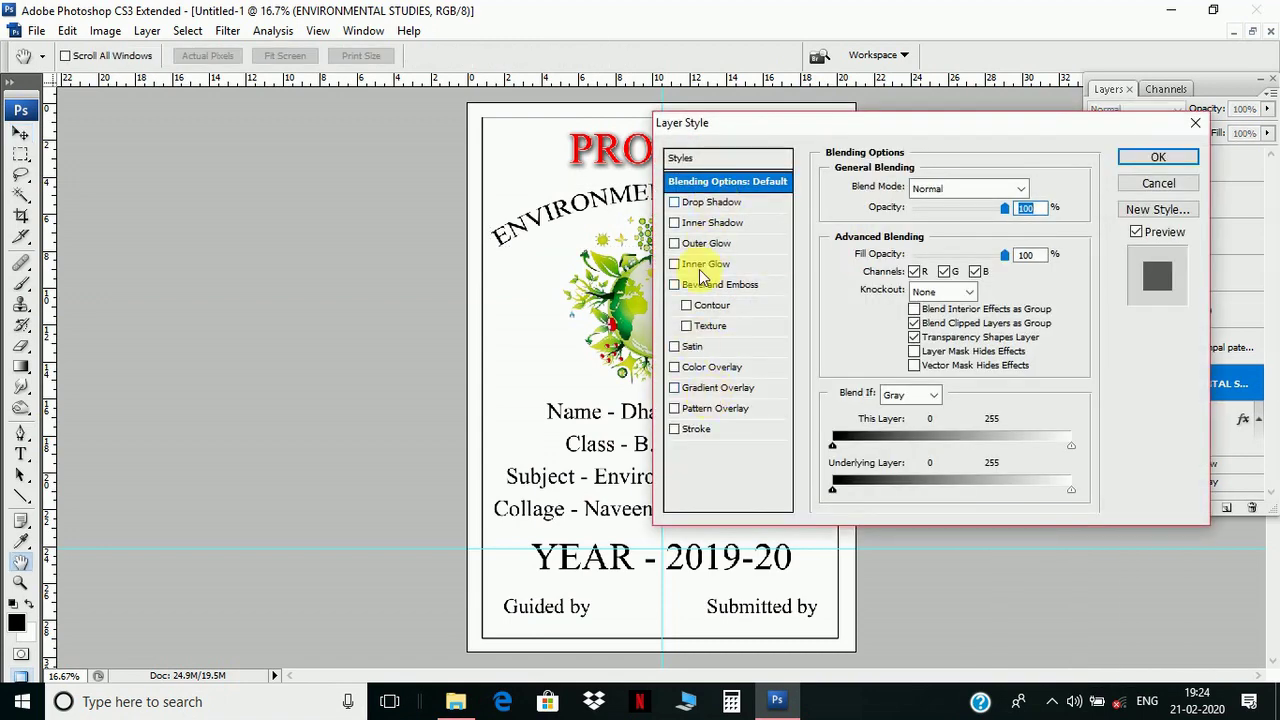
pyautogui.click(703, 367)
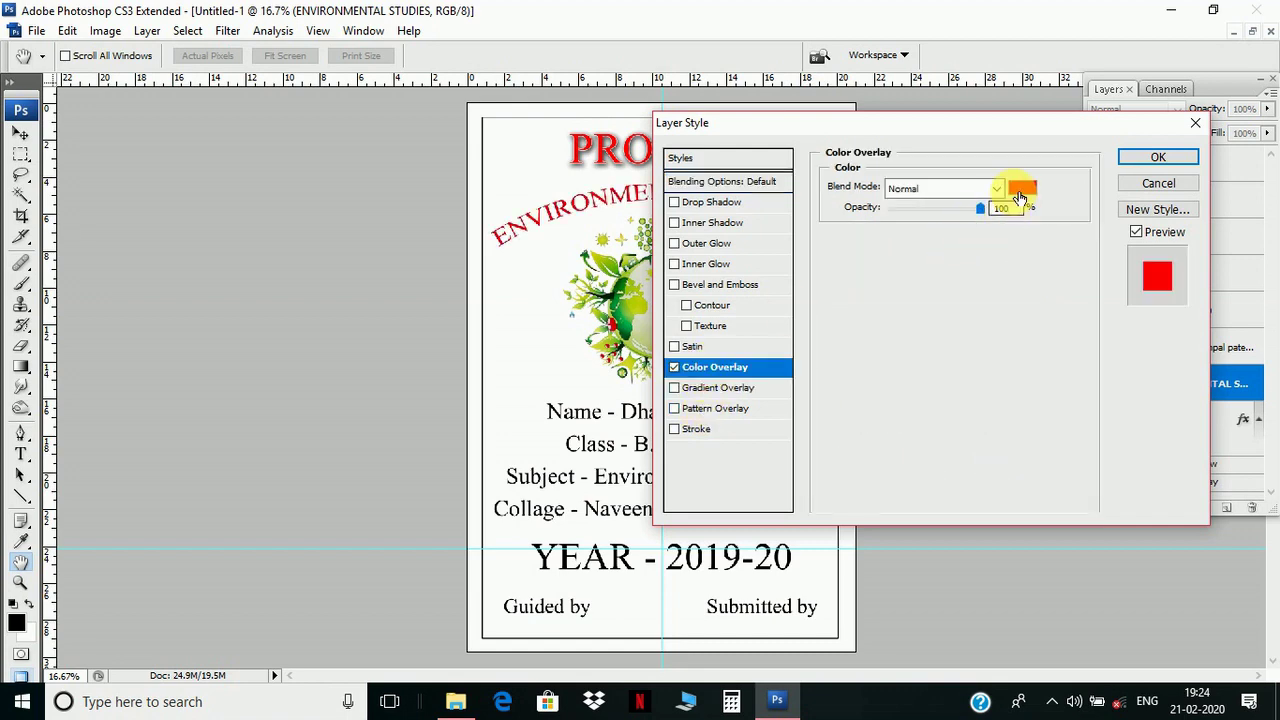
pyautogui.click(1020, 190)
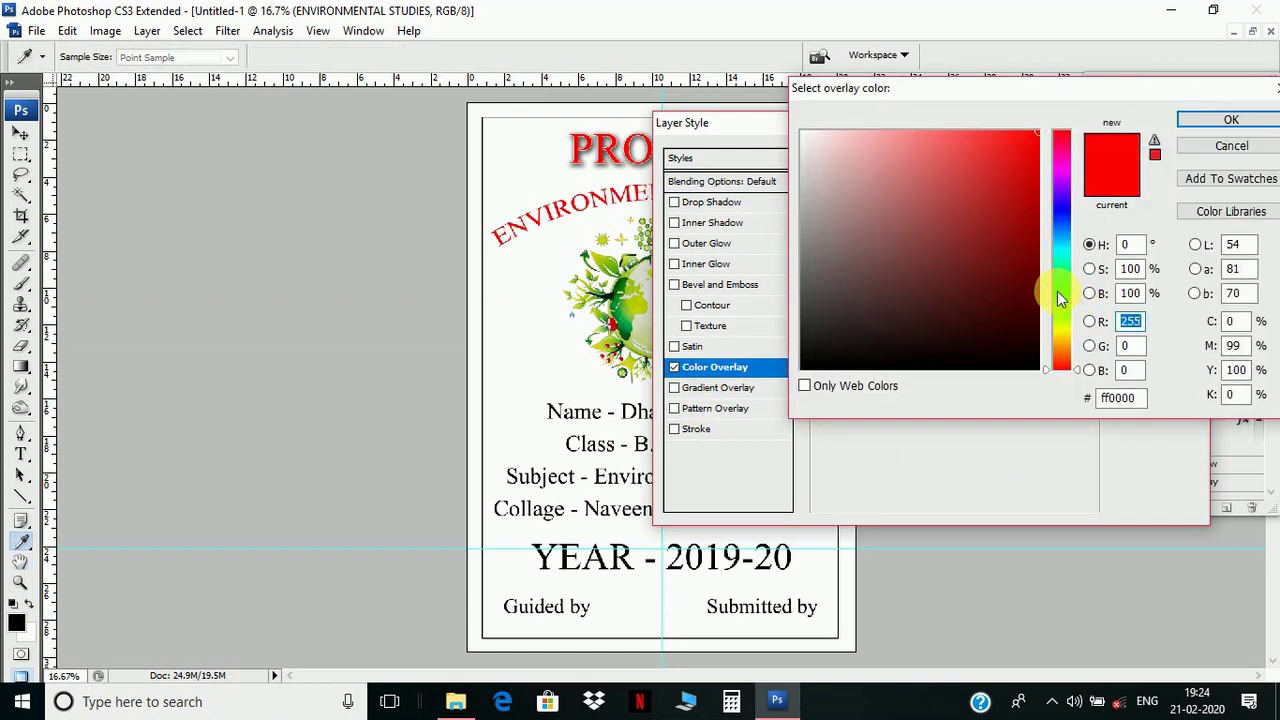
pyautogui.click(1057, 291)
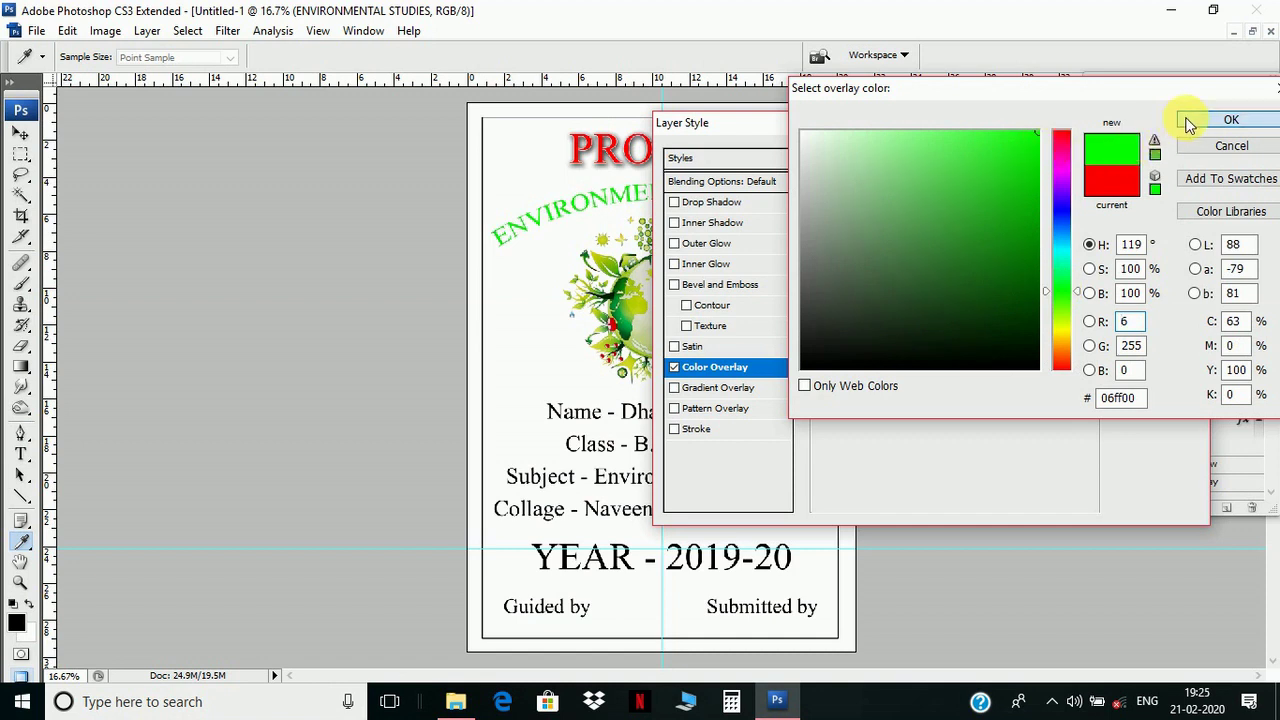
pyautogui.click(1190, 120)
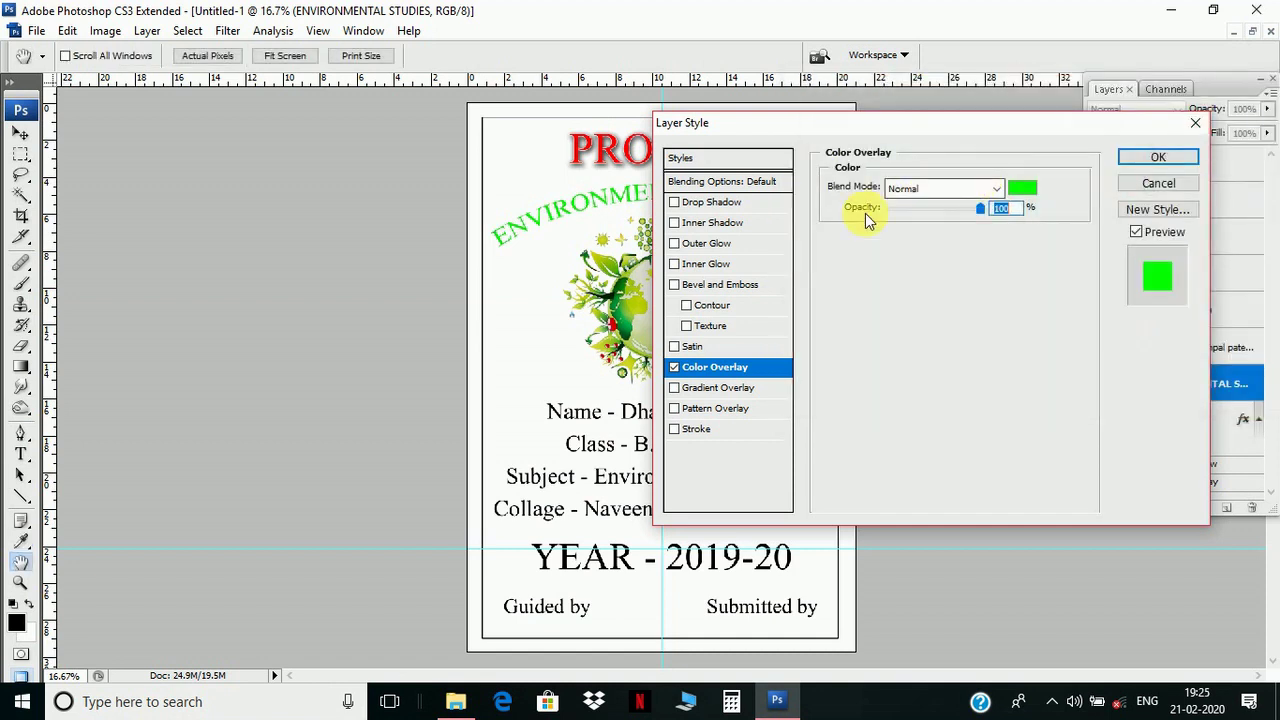
# - Add a farther, larger drop shadow and a near-white outline stroke to the subtitle
pyautogui.click(695, 204)
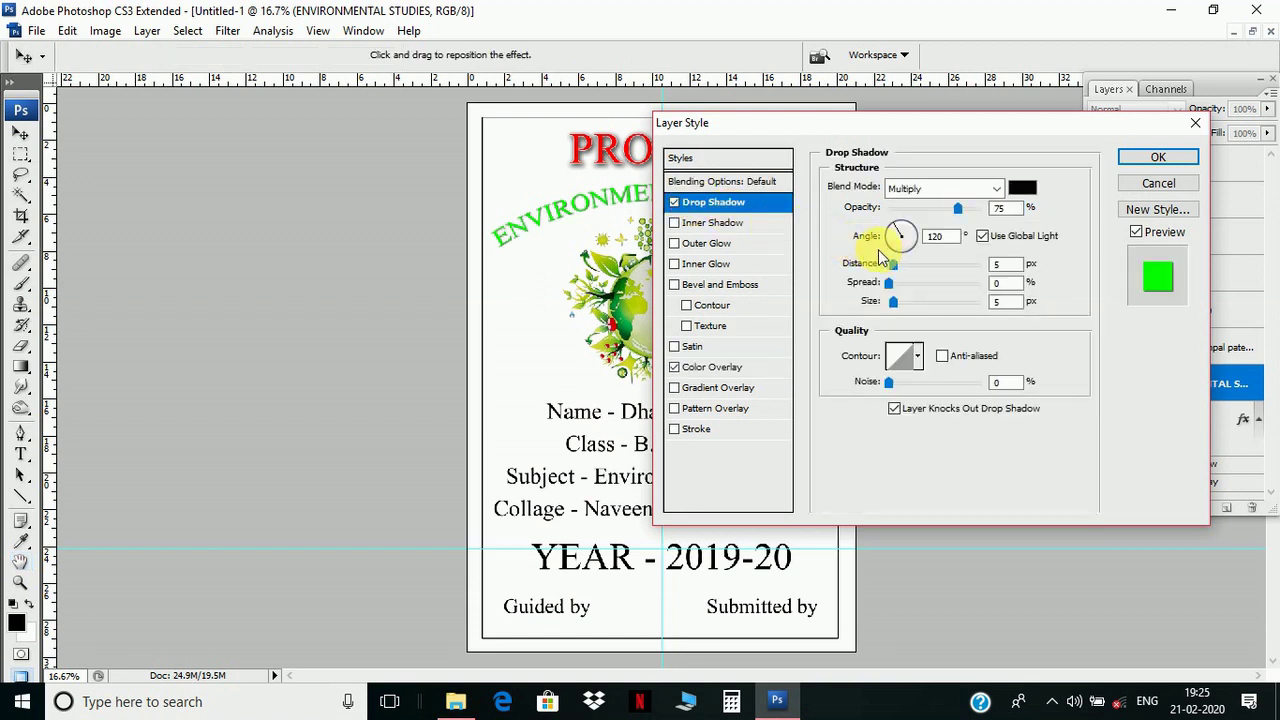
pyautogui.moveTo(893, 265); pyautogui.dragTo(902, 289)
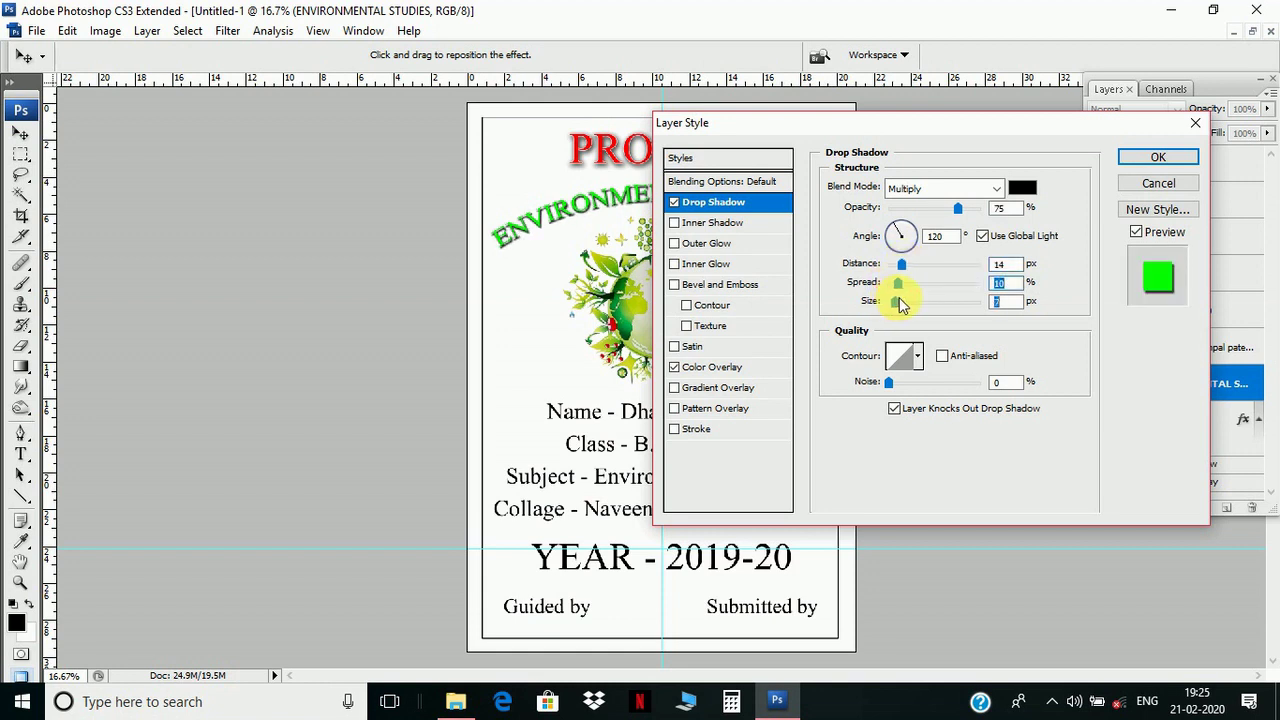
pyautogui.moveTo(899, 305); pyautogui.dragTo(901, 305)
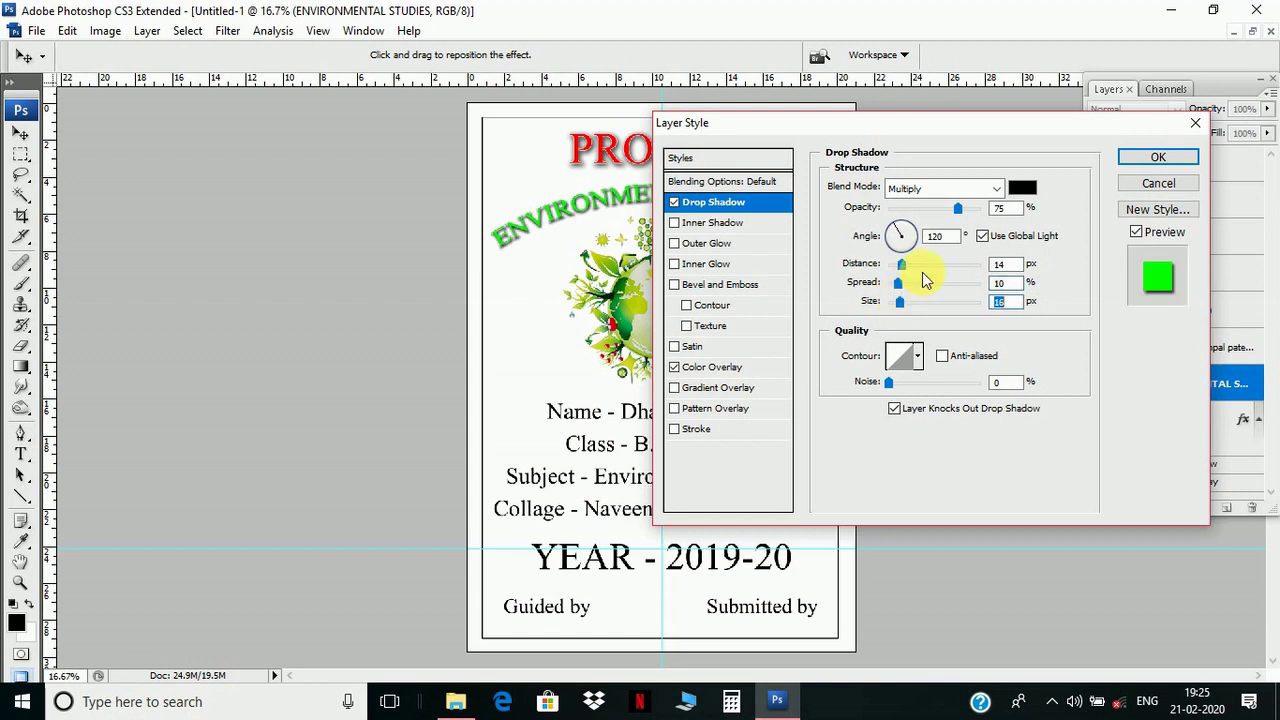
pyautogui.click(716, 430)
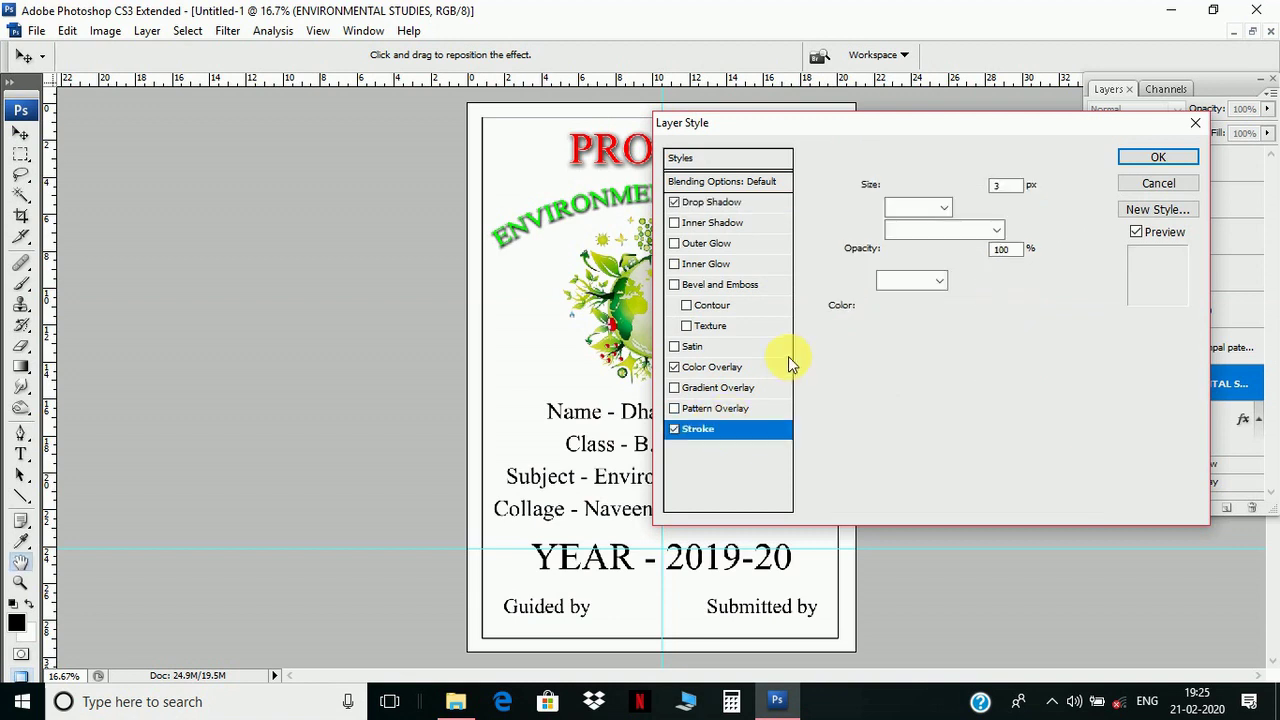
pyautogui.click(871, 305)
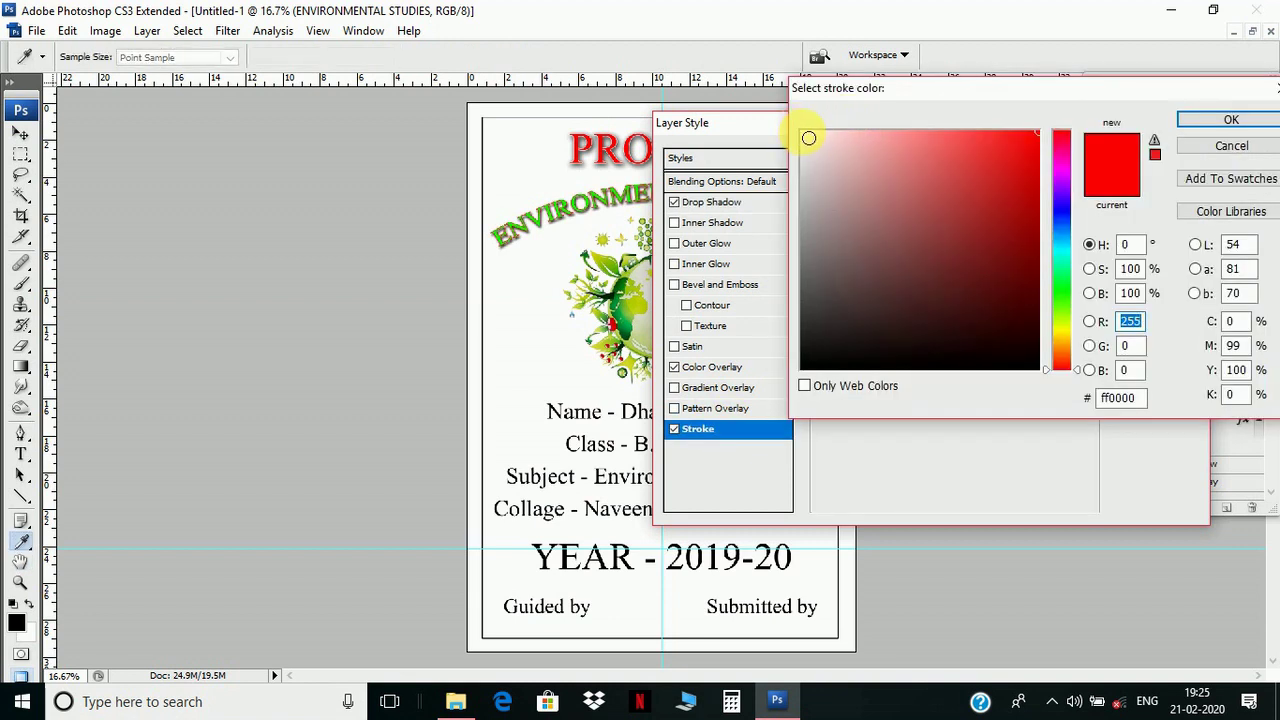
pyautogui.click(804, 134)
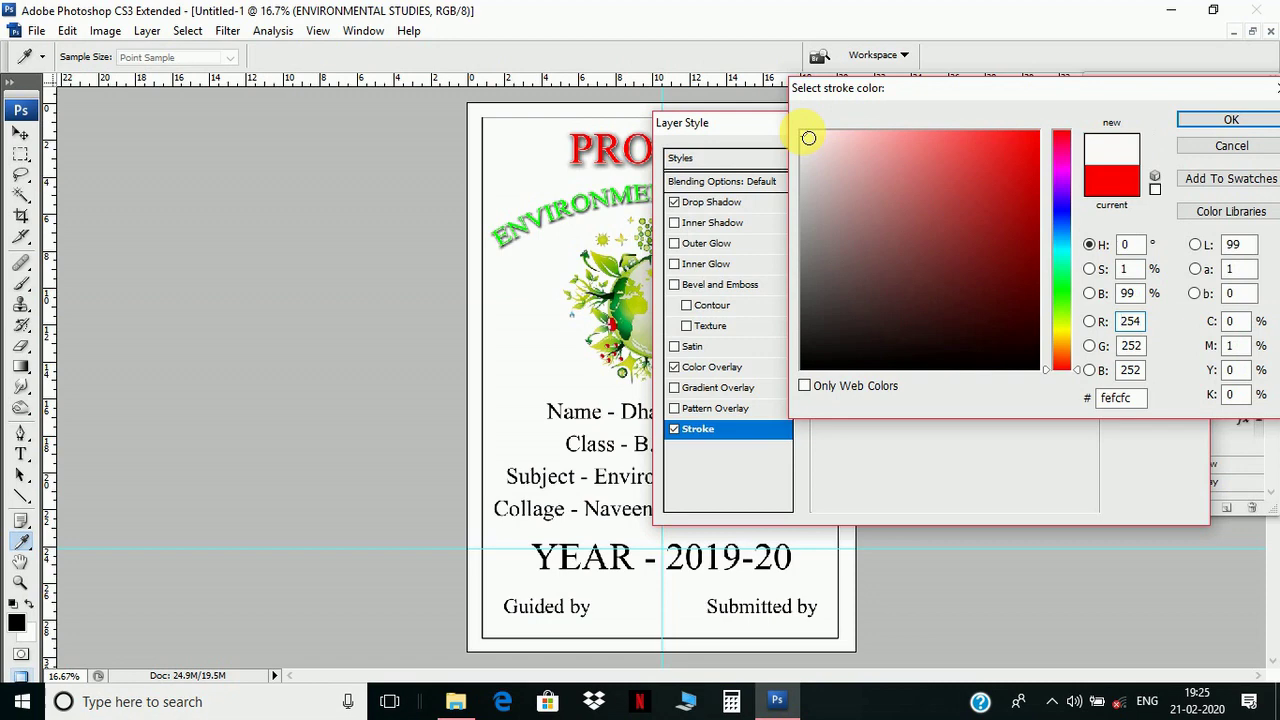
pyautogui.click(1208, 120)
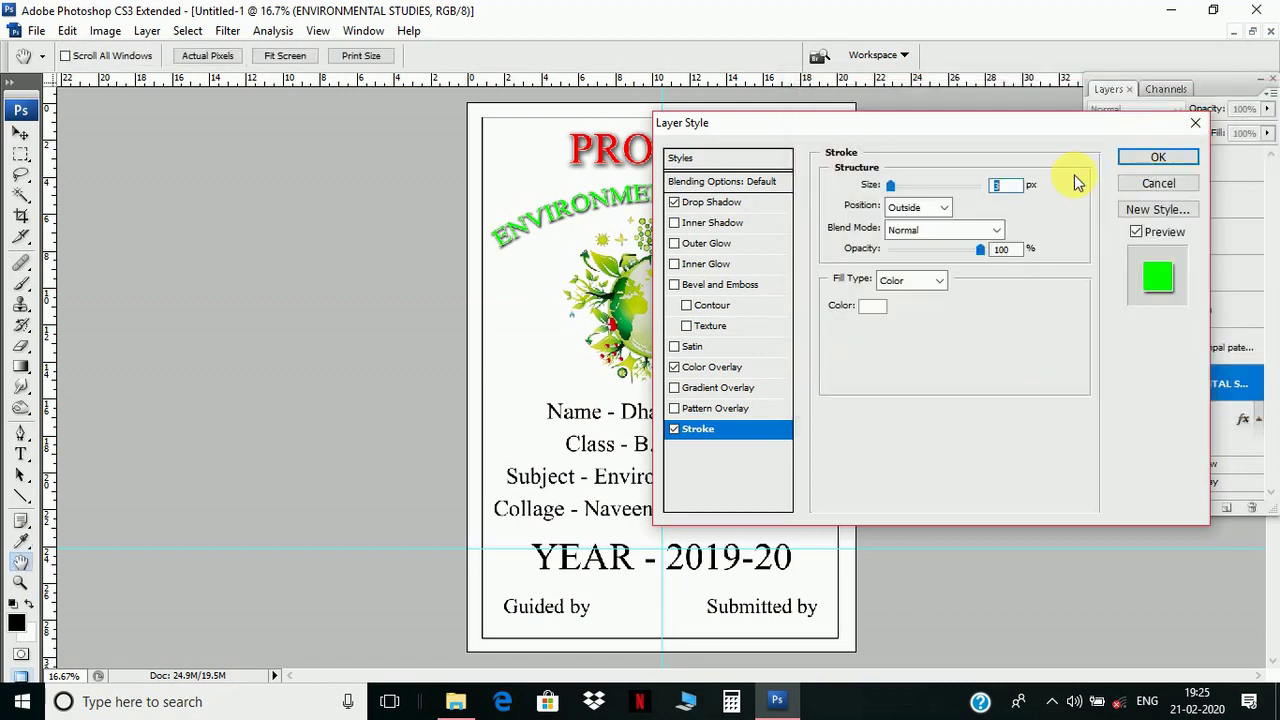
pyautogui.click(1157, 158)
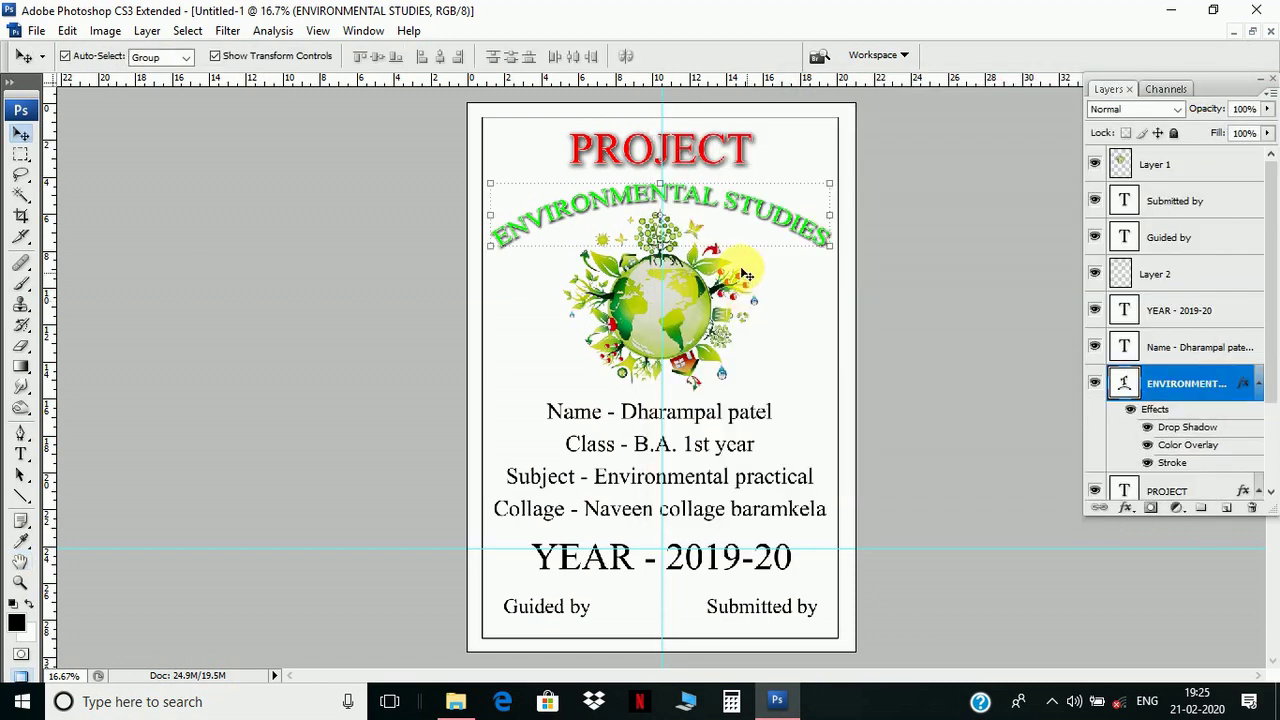
pyautogui.rightClick(688, 418)
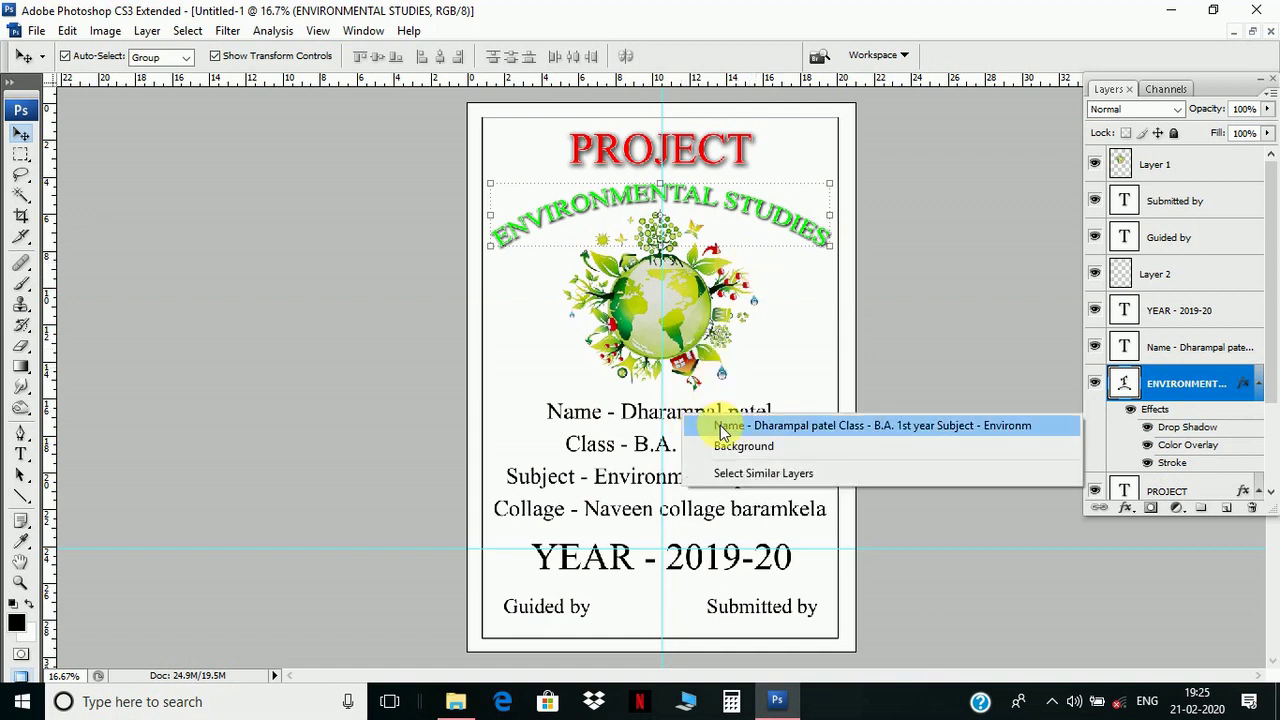
# - Apply a yellow f0ff00 colour overlay to the Name, Class, Subject and College text layer
pyautogui.click(722, 427)
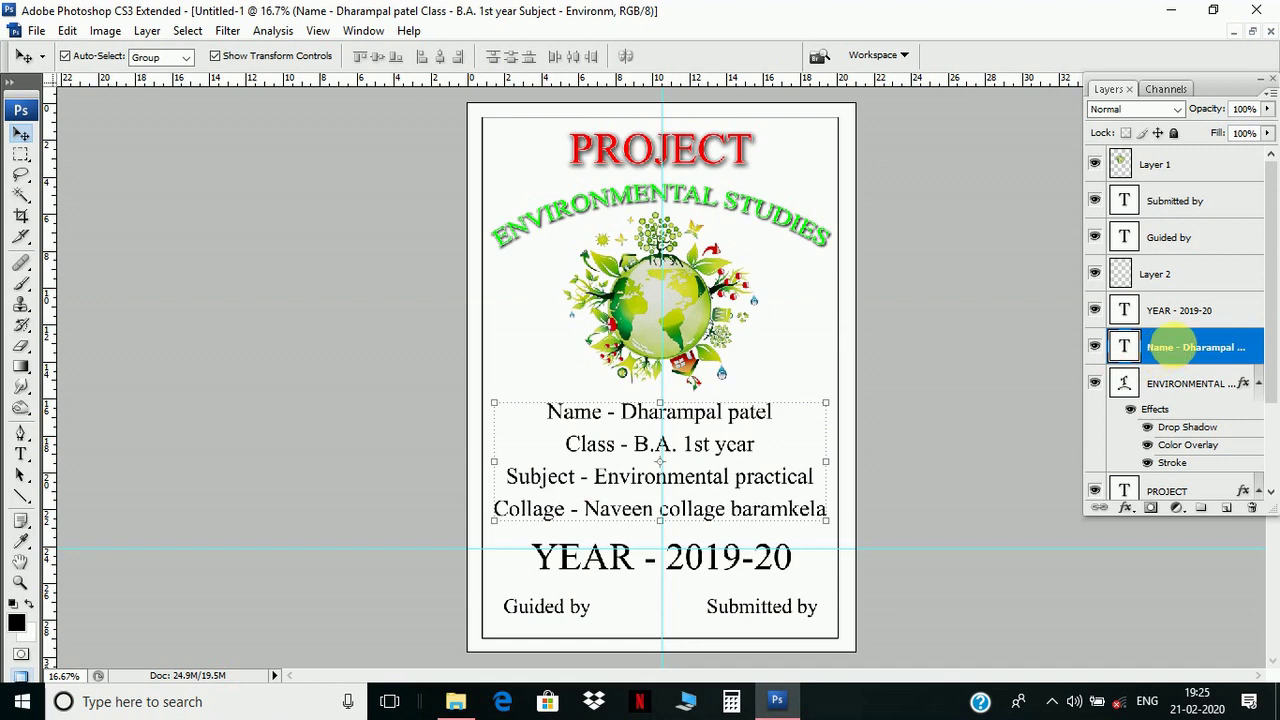
pyautogui.rightClick(1193, 347)
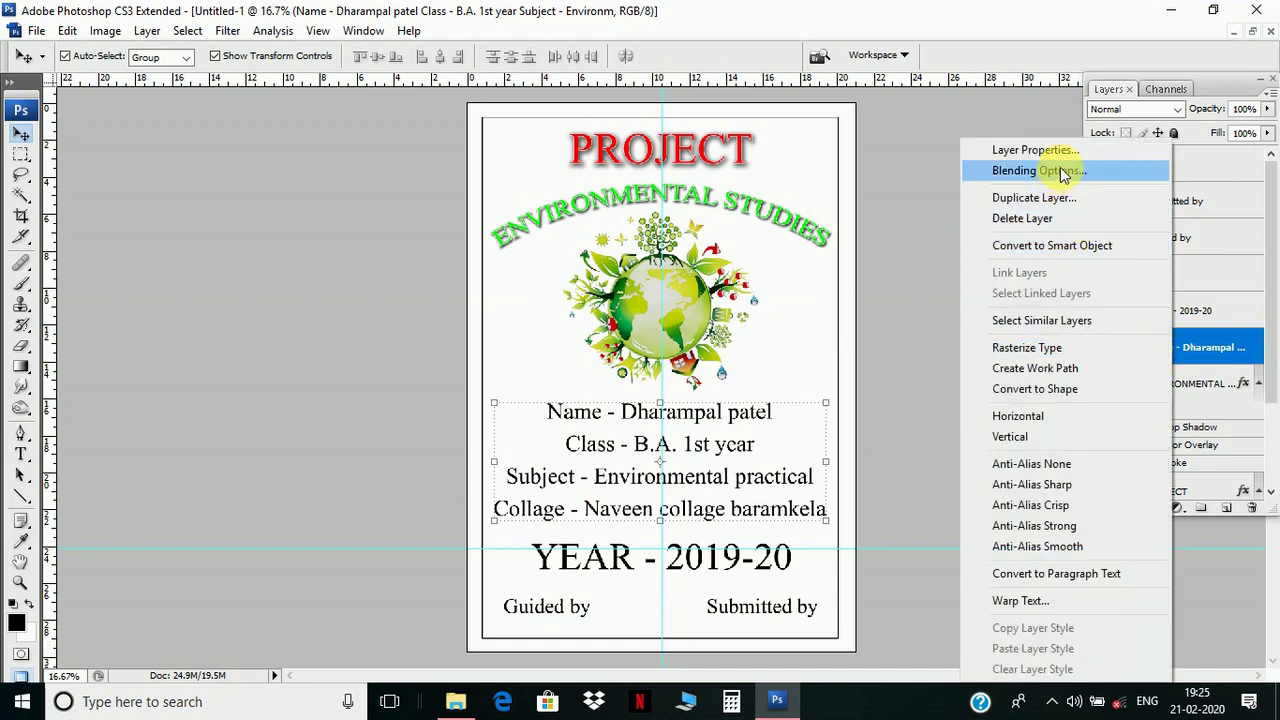
pyautogui.click(1060, 170)
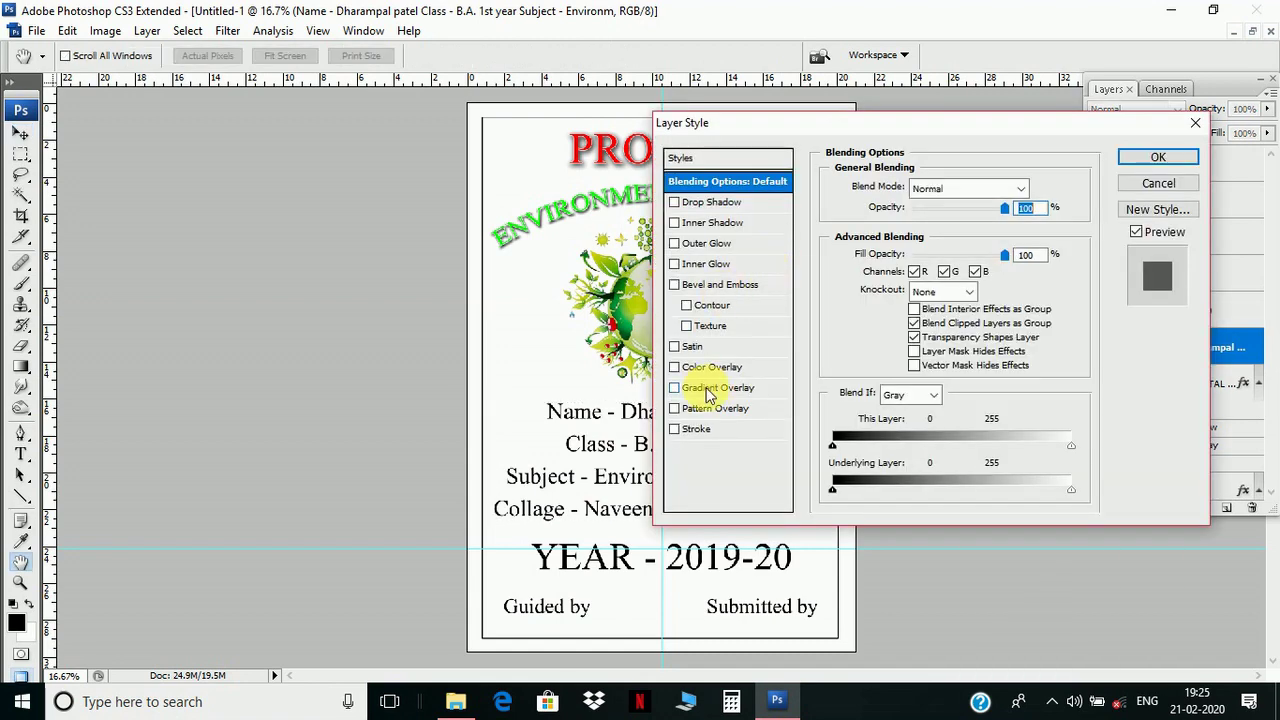
pyautogui.click(714, 367)
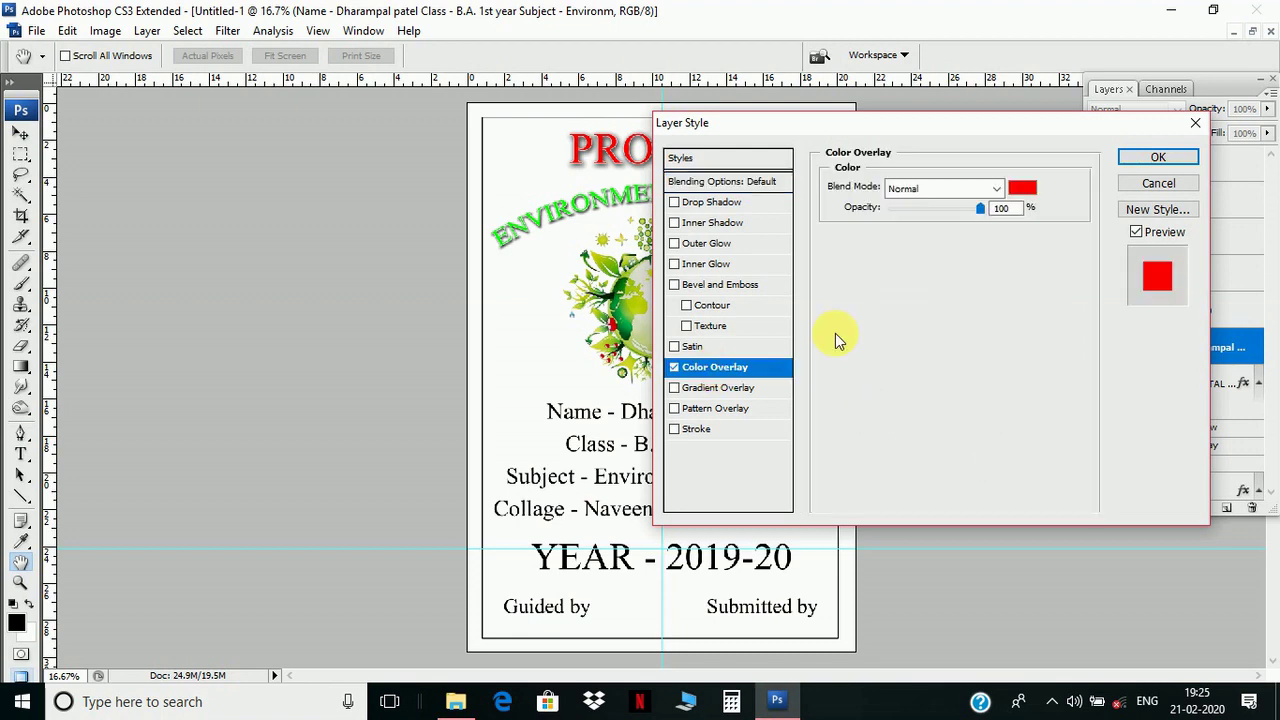
pyautogui.click(1025, 190)
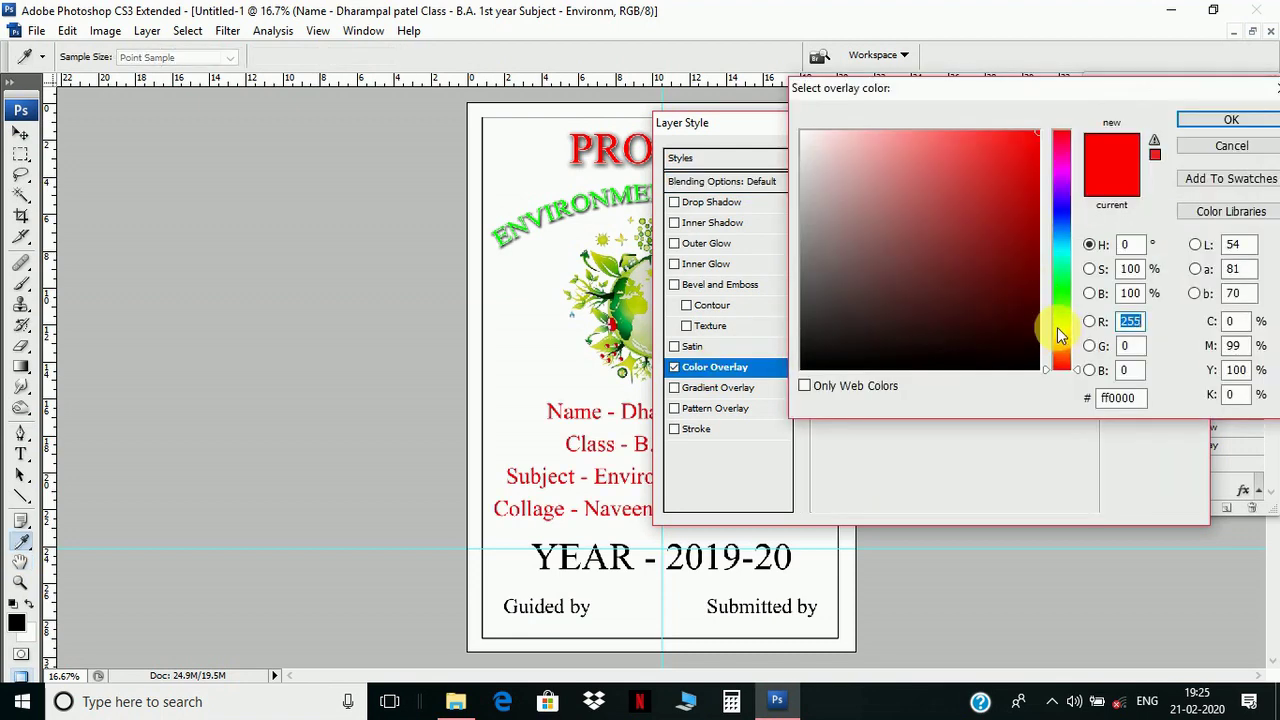
pyautogui.click(1058, 327)
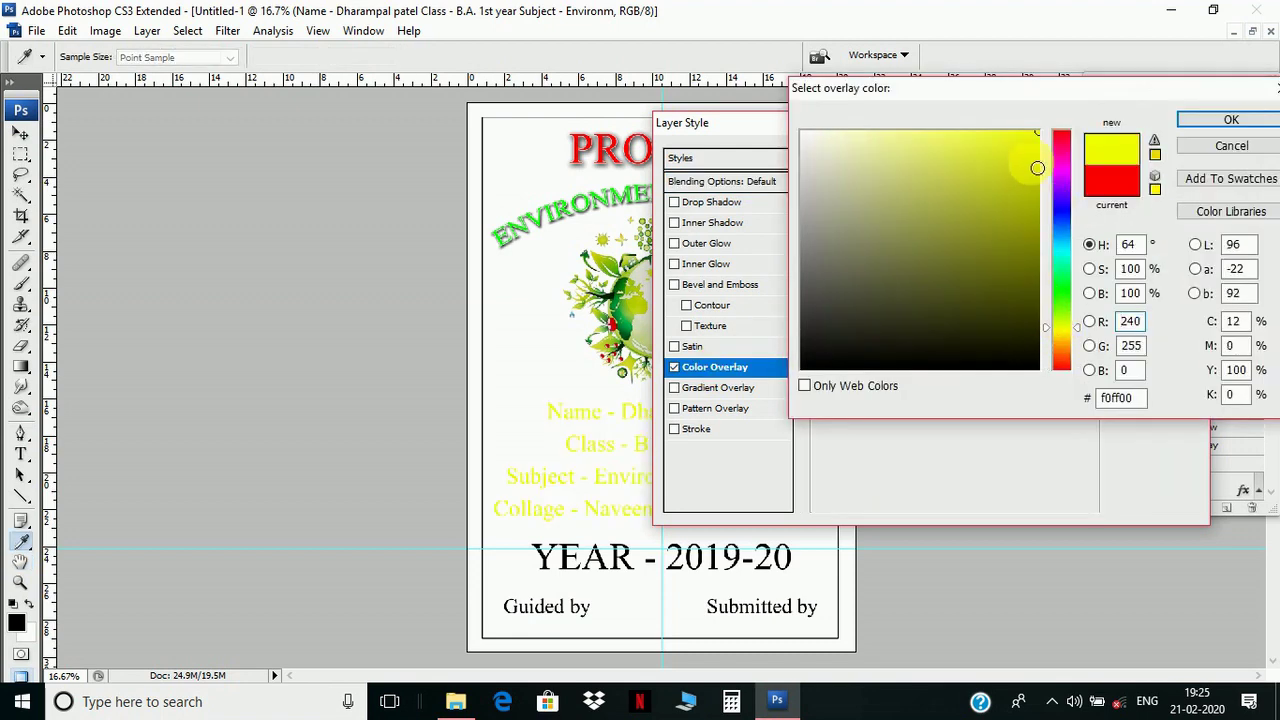
pyautogui.click(1185, 119)
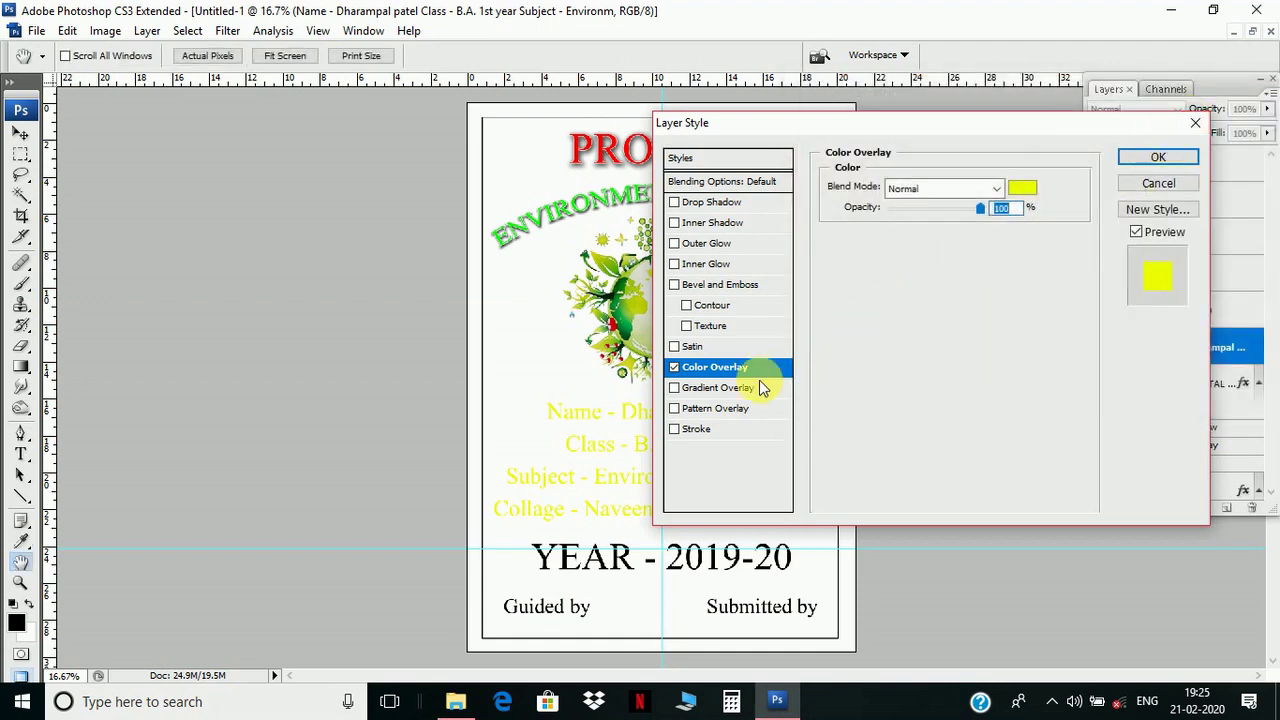
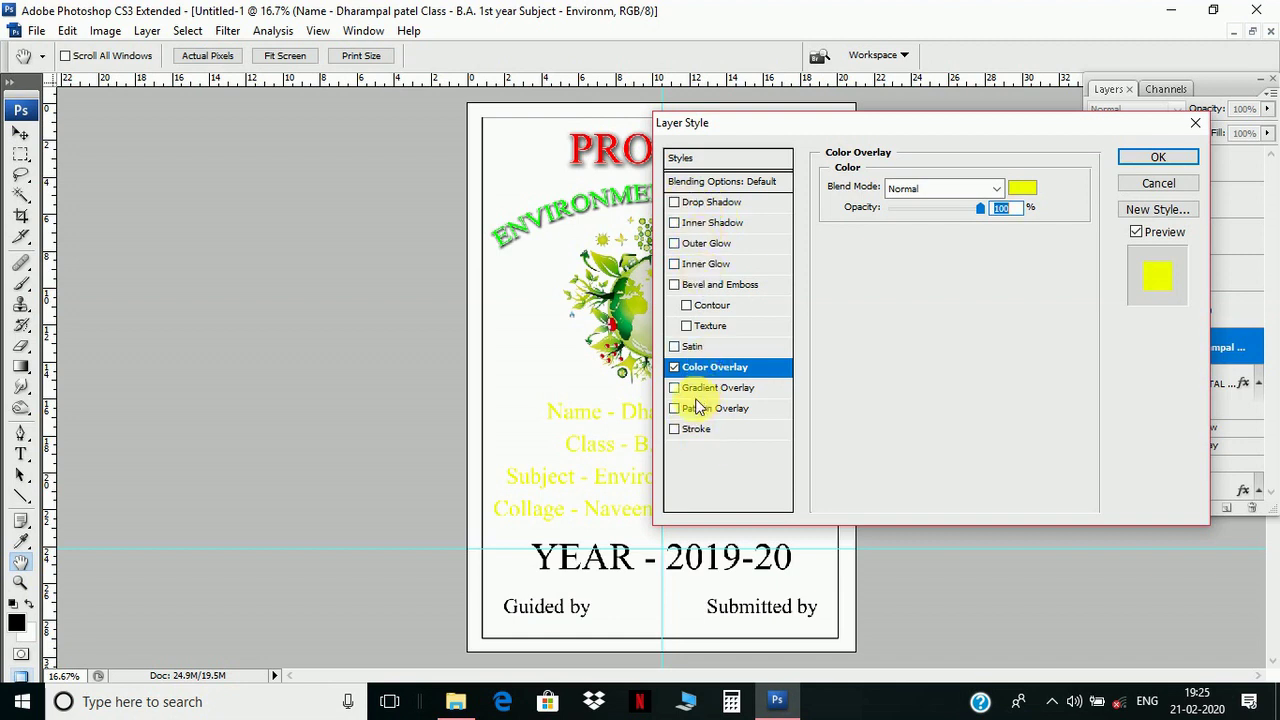
# - Give the yellow name, class, subject and college text a 3 px black stroke and apply the style
pyautogui.click(690, 429)
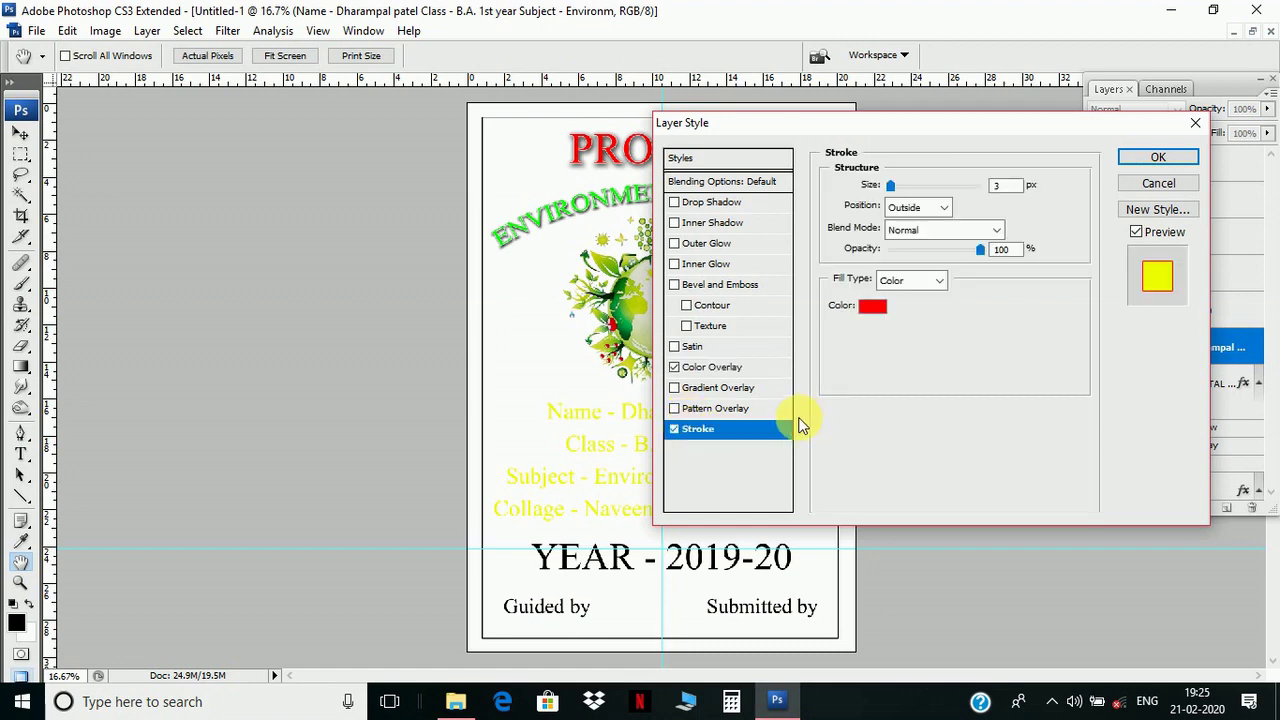
pyautogui.click(876, 308)
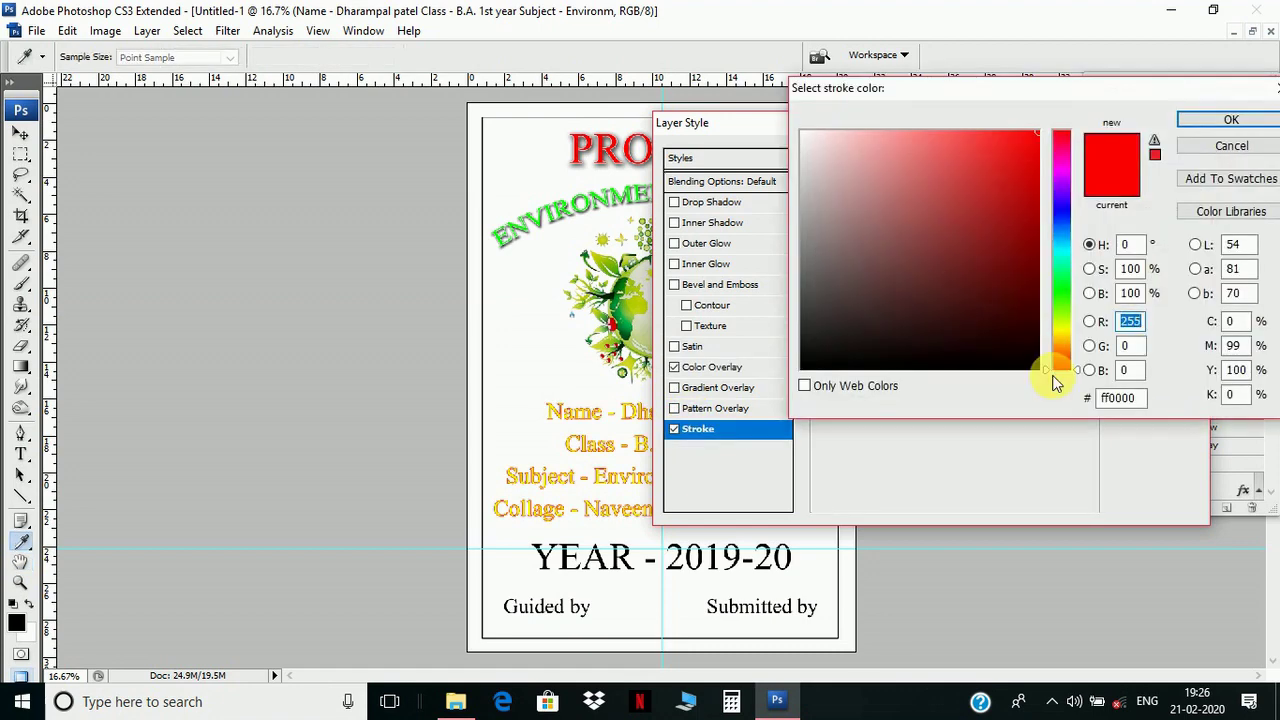
pyautogui.click(1036, 369)
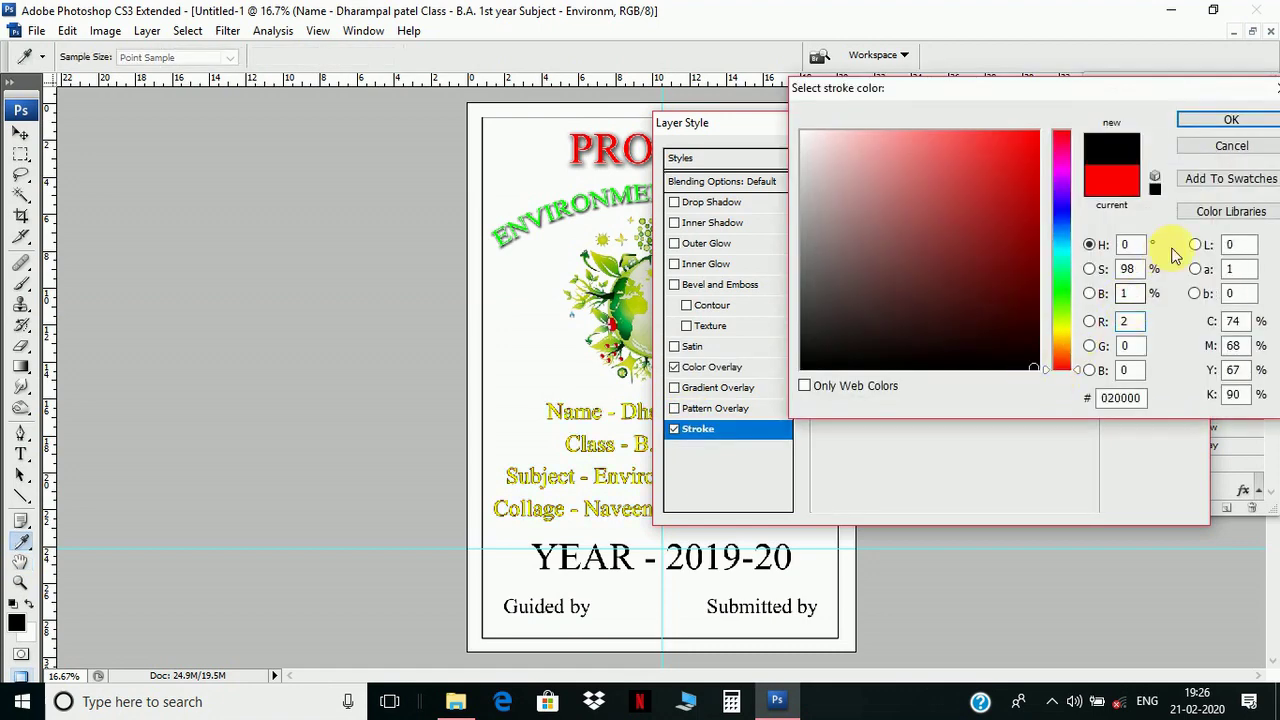
pyautogui.click(1230, 121)
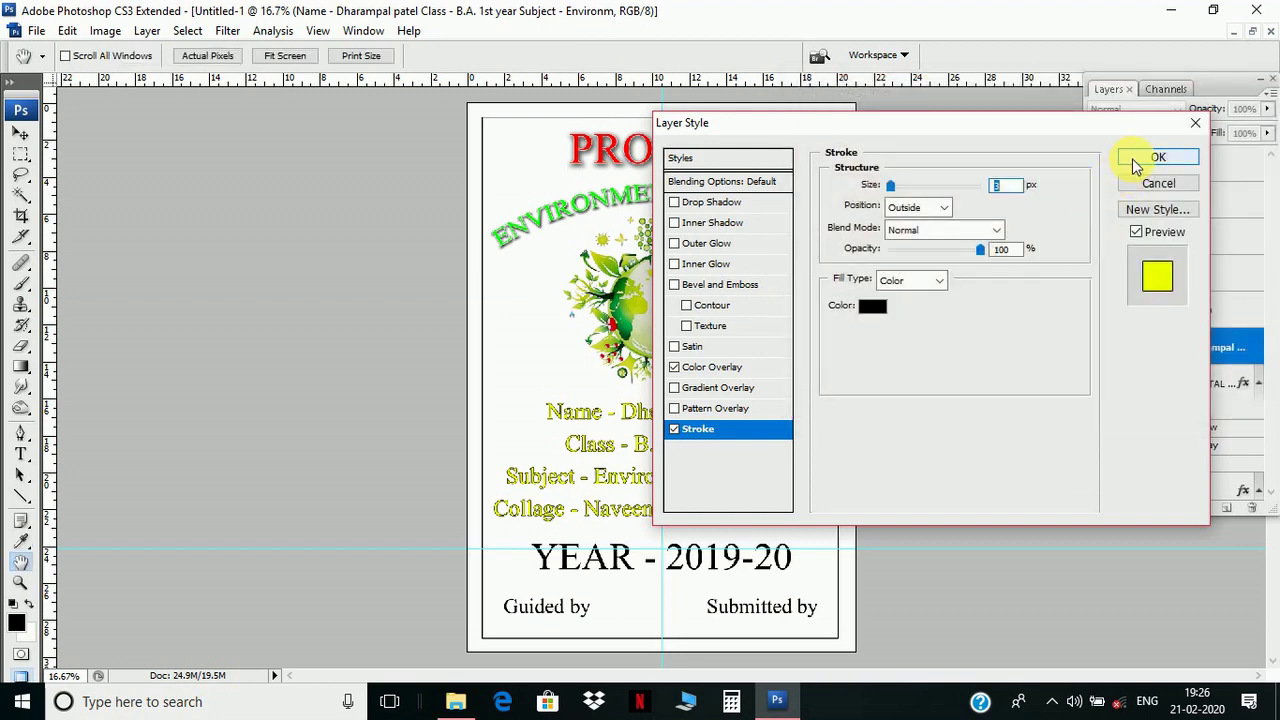
pyautogui.click(1132, 158)
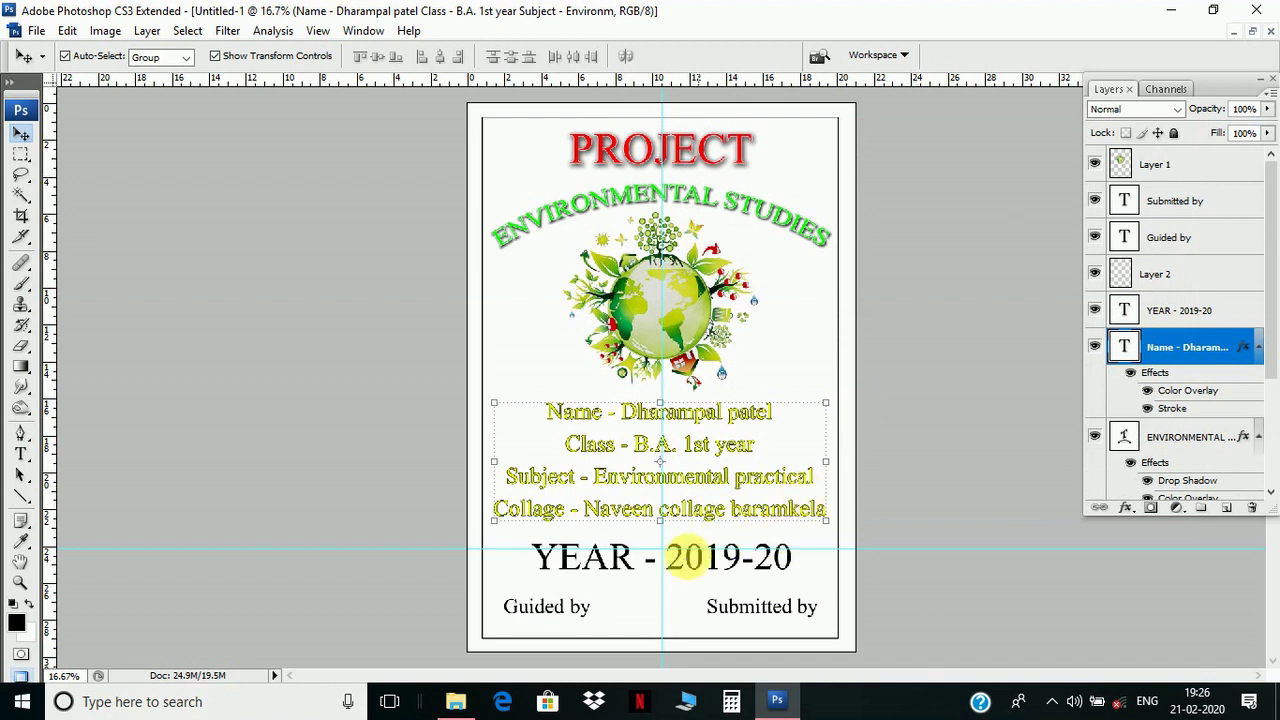
# - Select the YEAR - 2019-20 layer and give it a red Color Overlay in Blending Options
pyautogui.rightClick(645, 556)
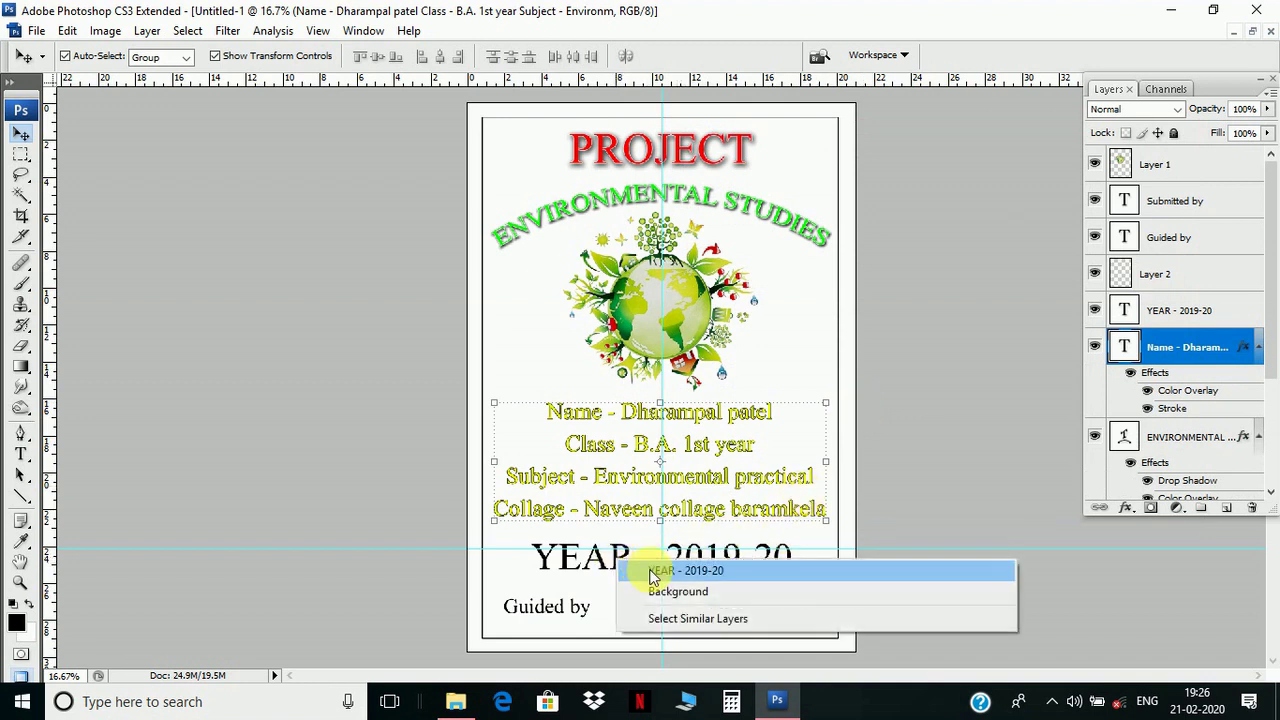
pyautogui.click(688, 567)
pyautogui.rightClick(1172, 318)
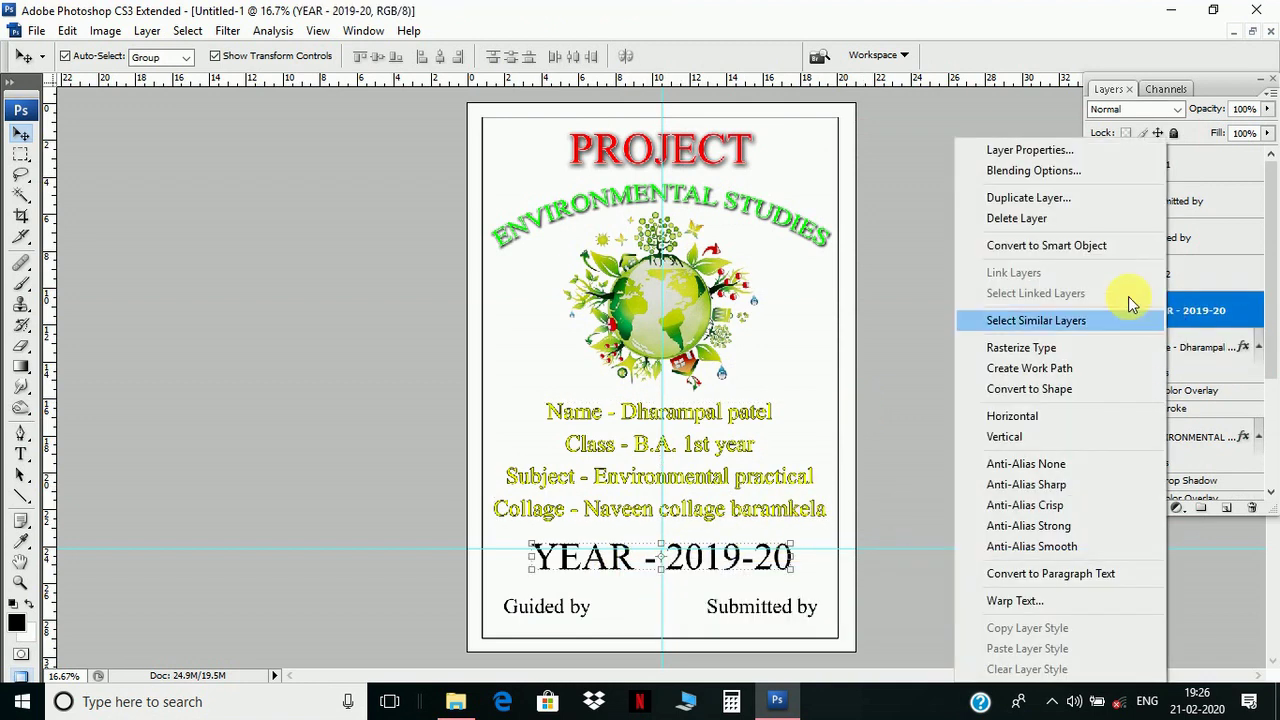
pyautogui.click(1068, 172)
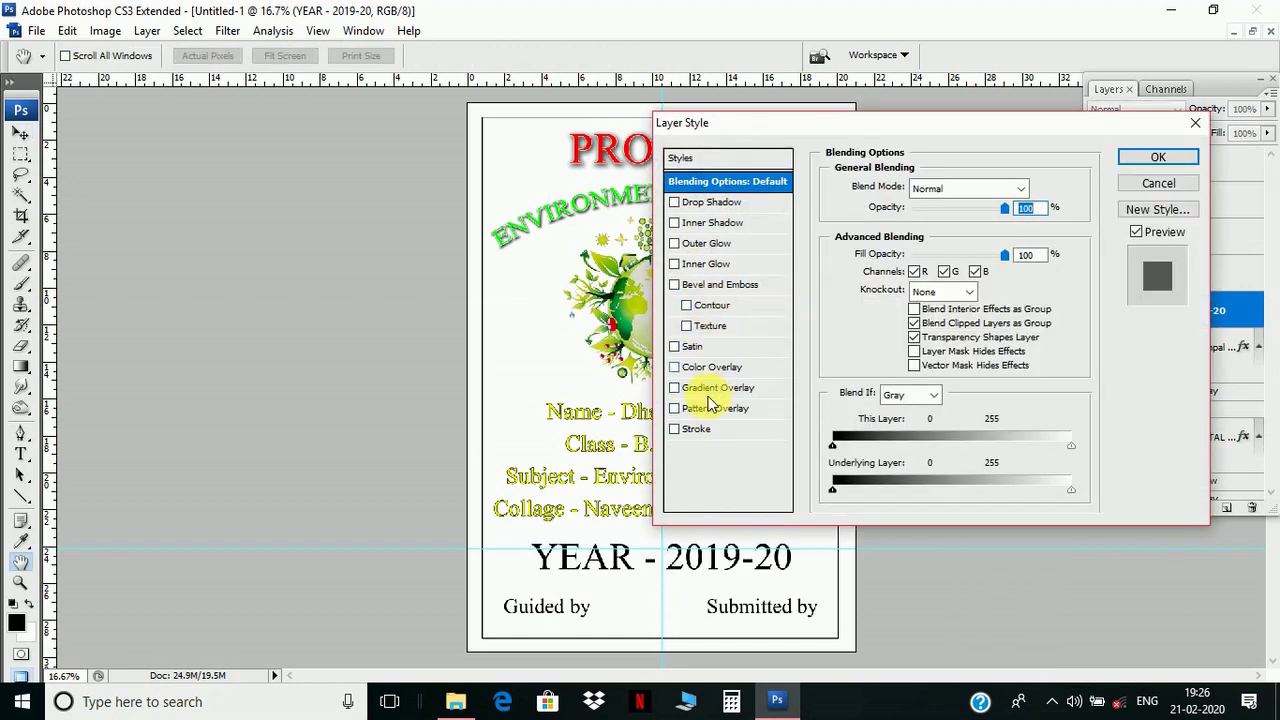
pyautogui.click(716, 368)
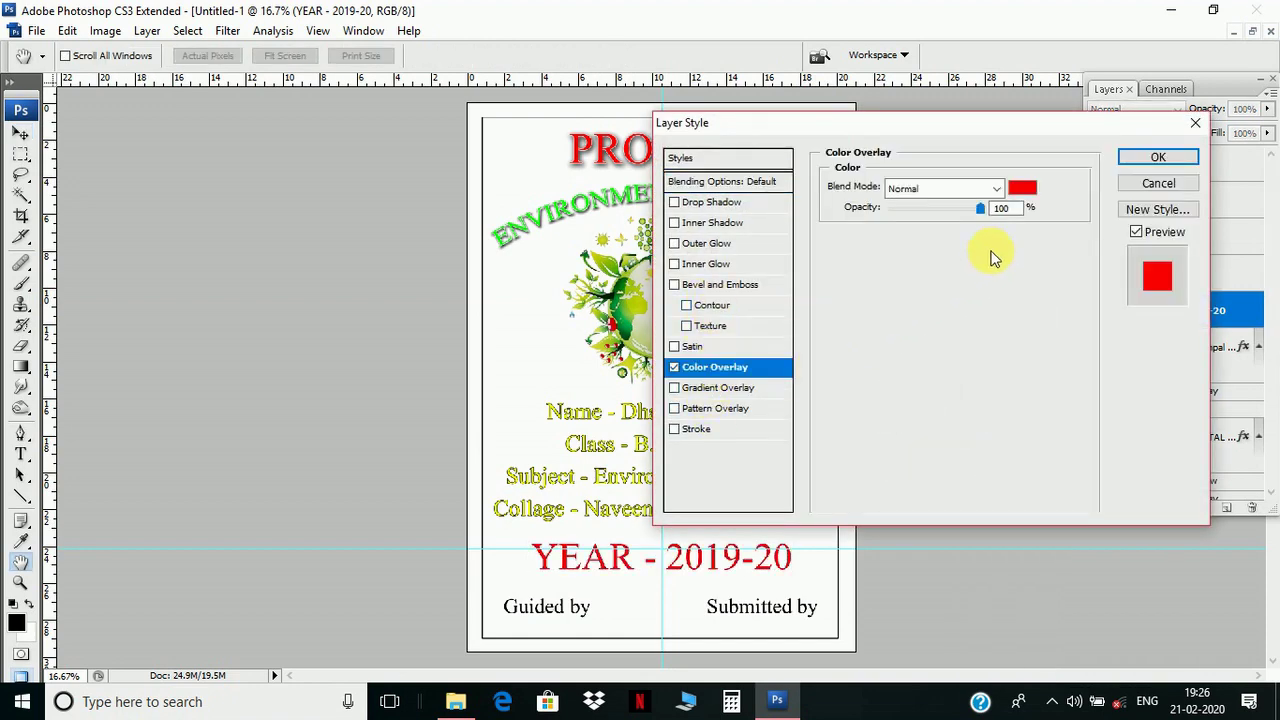
pyautogui.click(1027, 190)
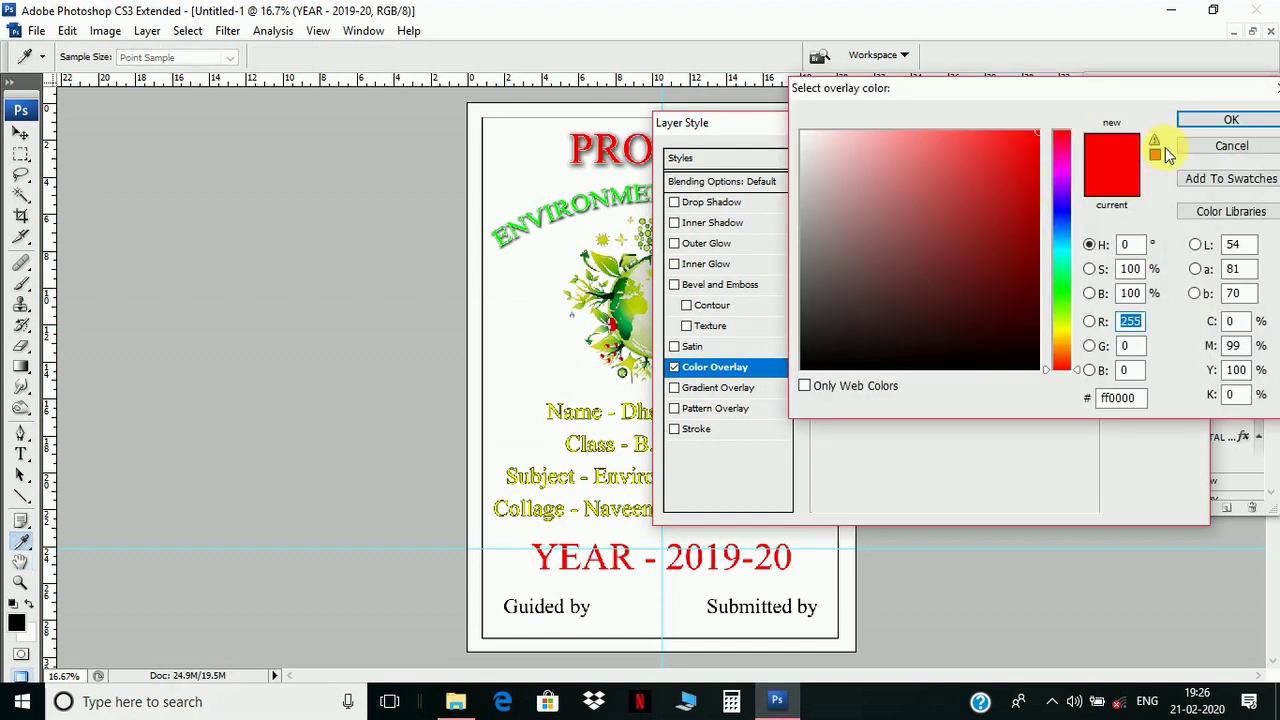
pyautogui.click(1190, 124)
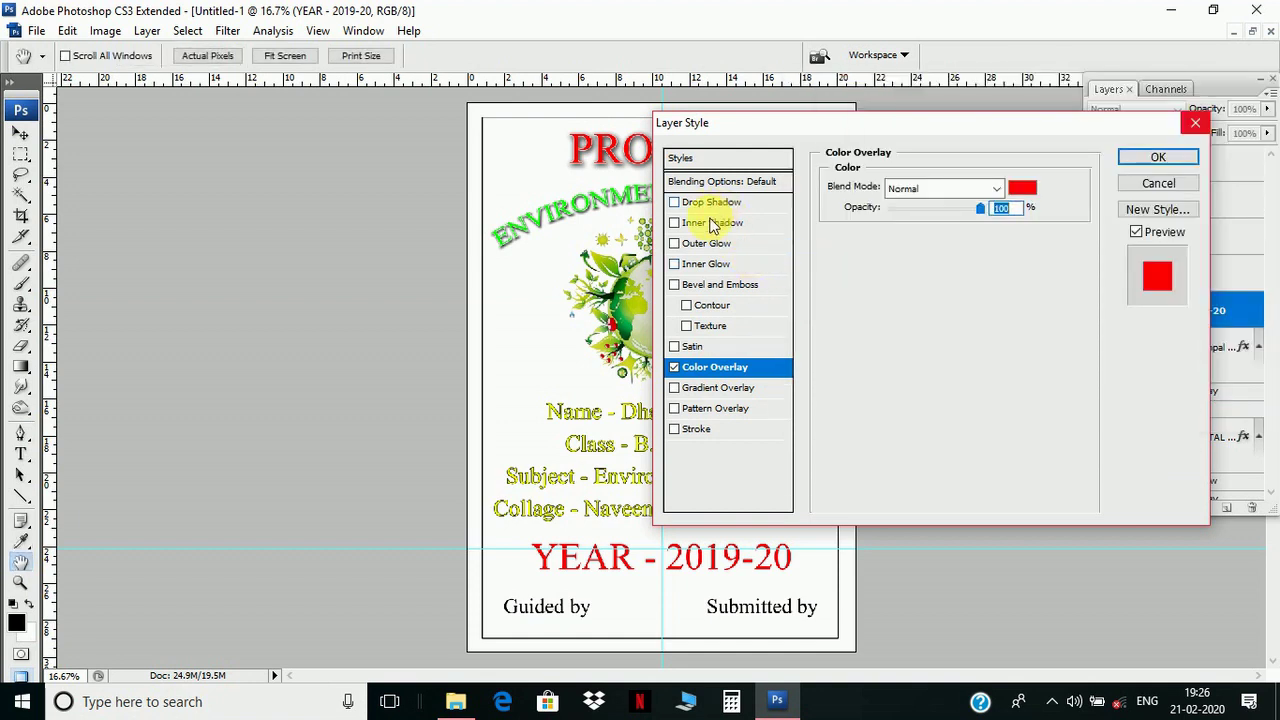
# - Add a textured Bevel and Emboss to the year text, apply the effects, and deselect the layer
pyautogui.click(711, 285)
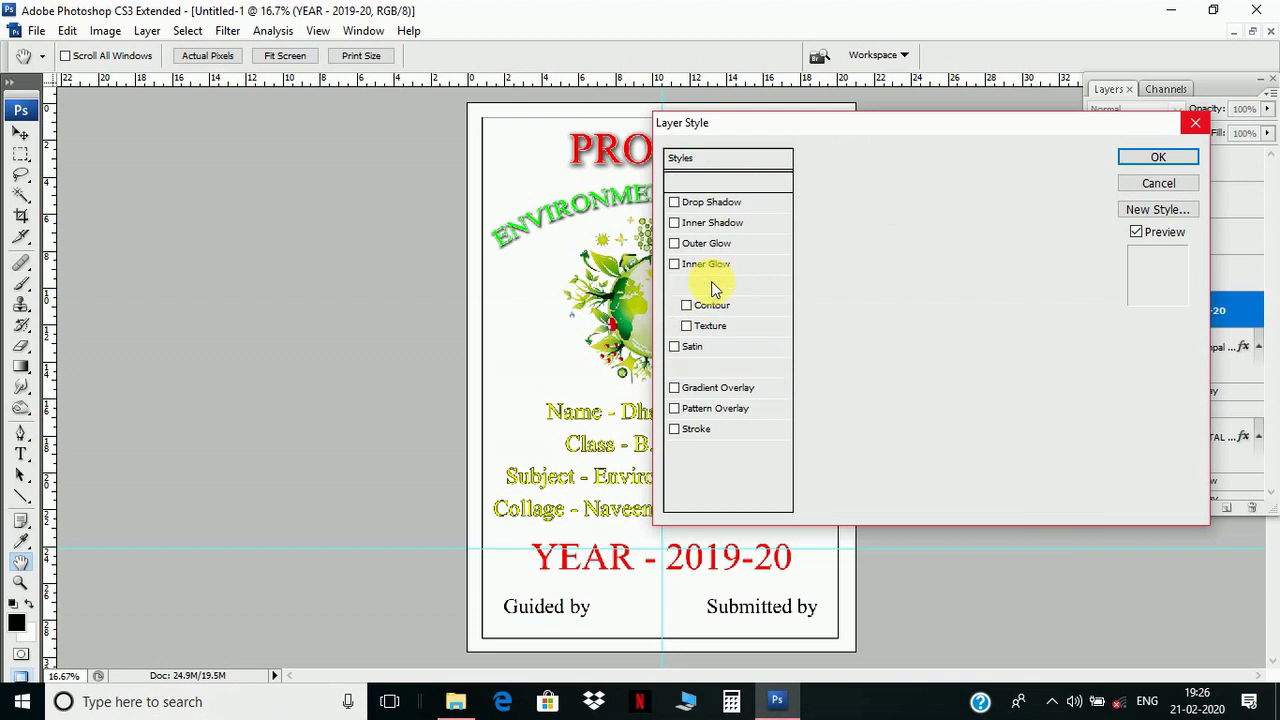
pyautogui.click(686, 326)
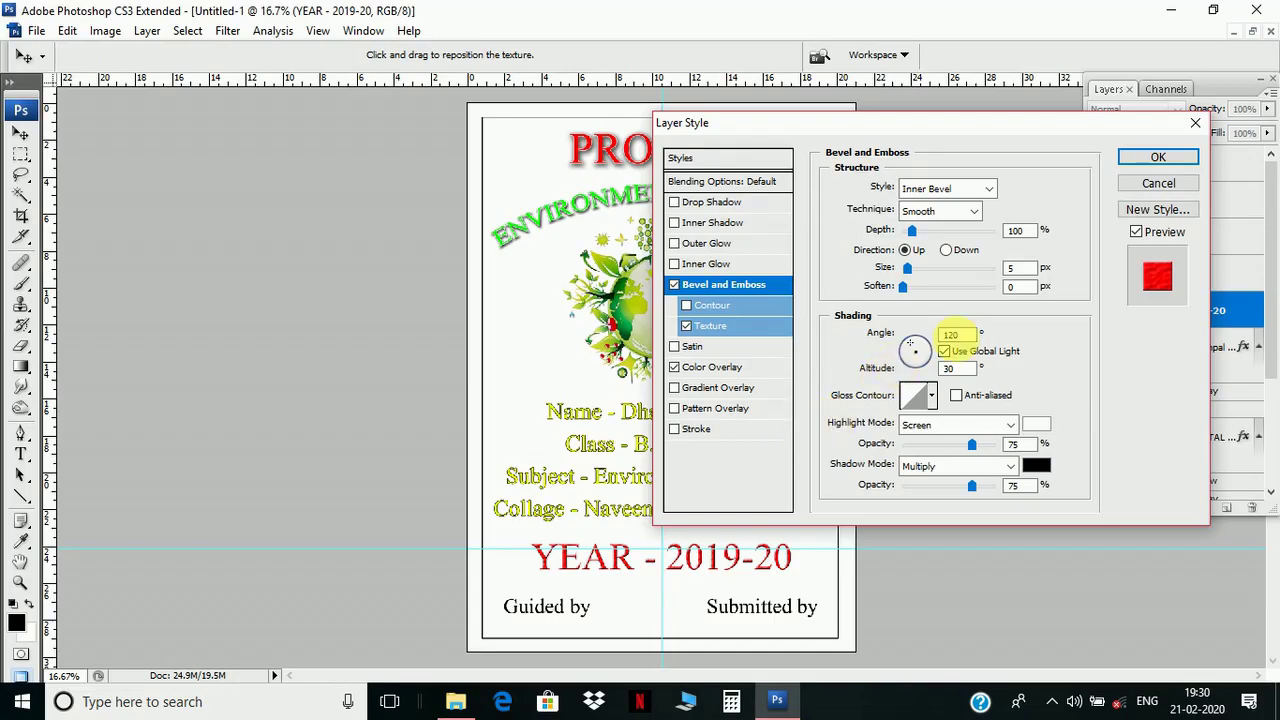
pyautogui.click(1155, 158)
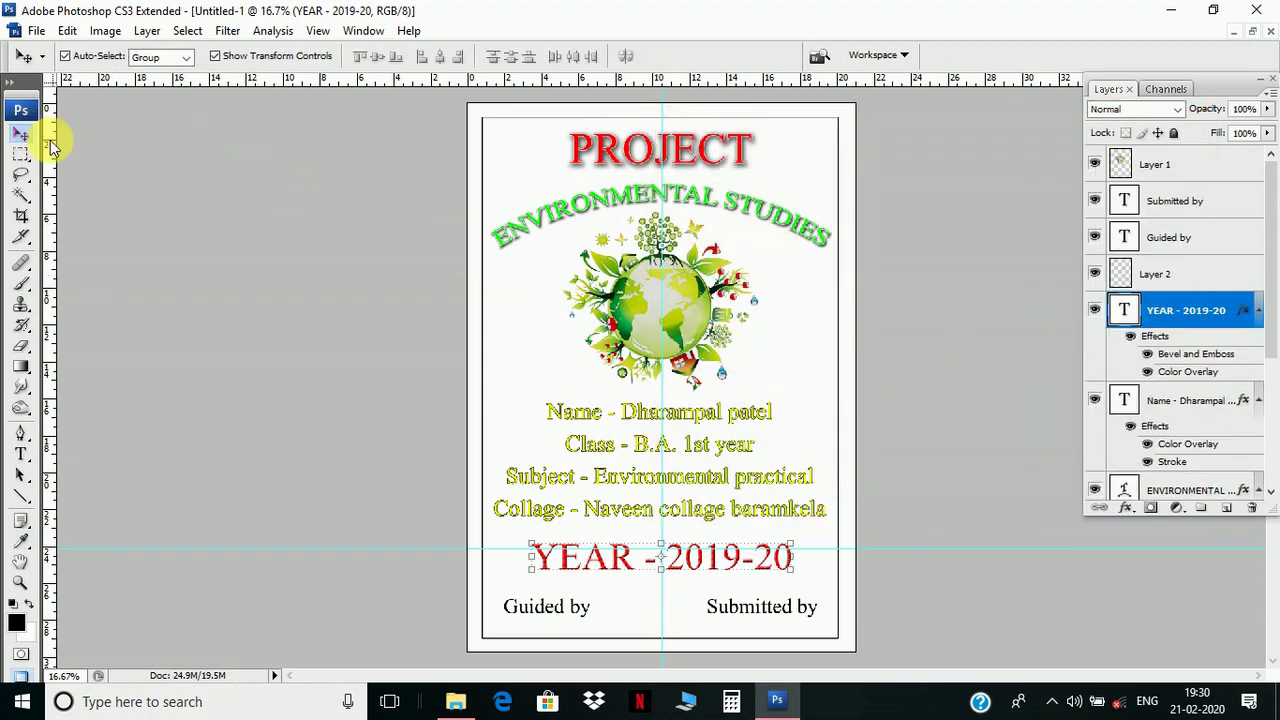
pyautogui.click(366, 286)
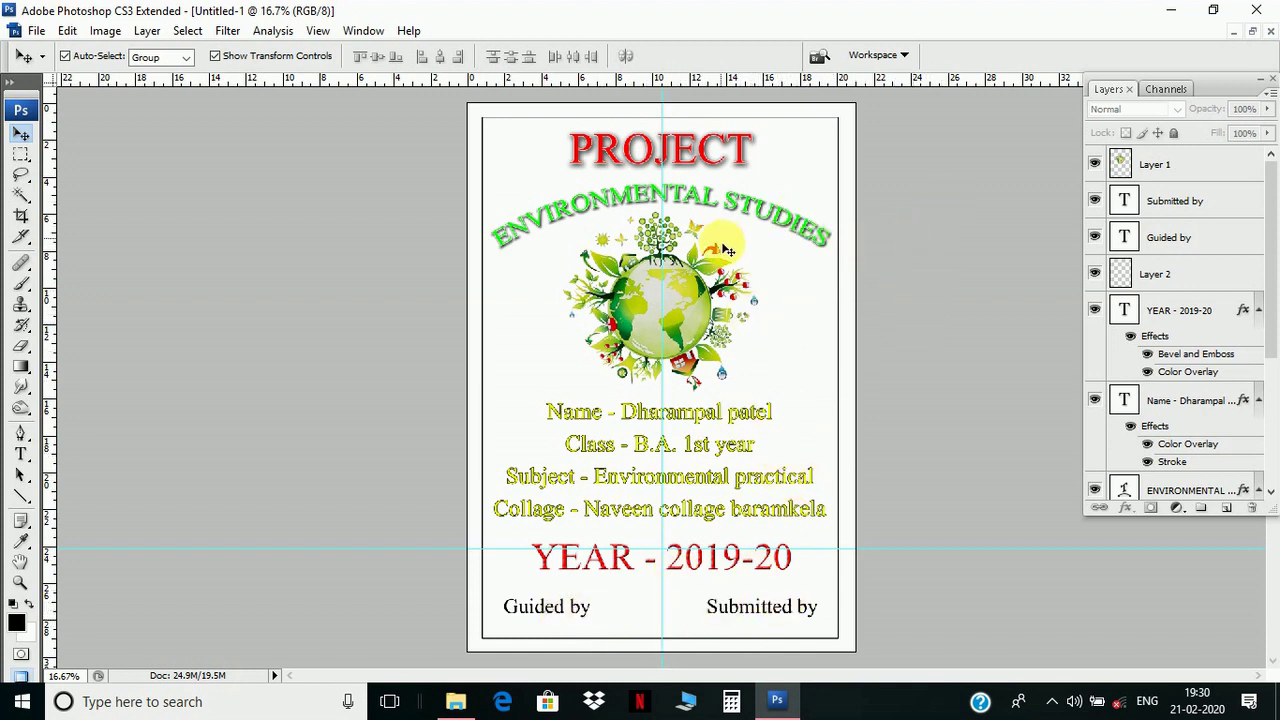
# - Drag the white painted wall image into the cover document as Layer 3, then maximize the cover
pyautogui.click(1252, 32)
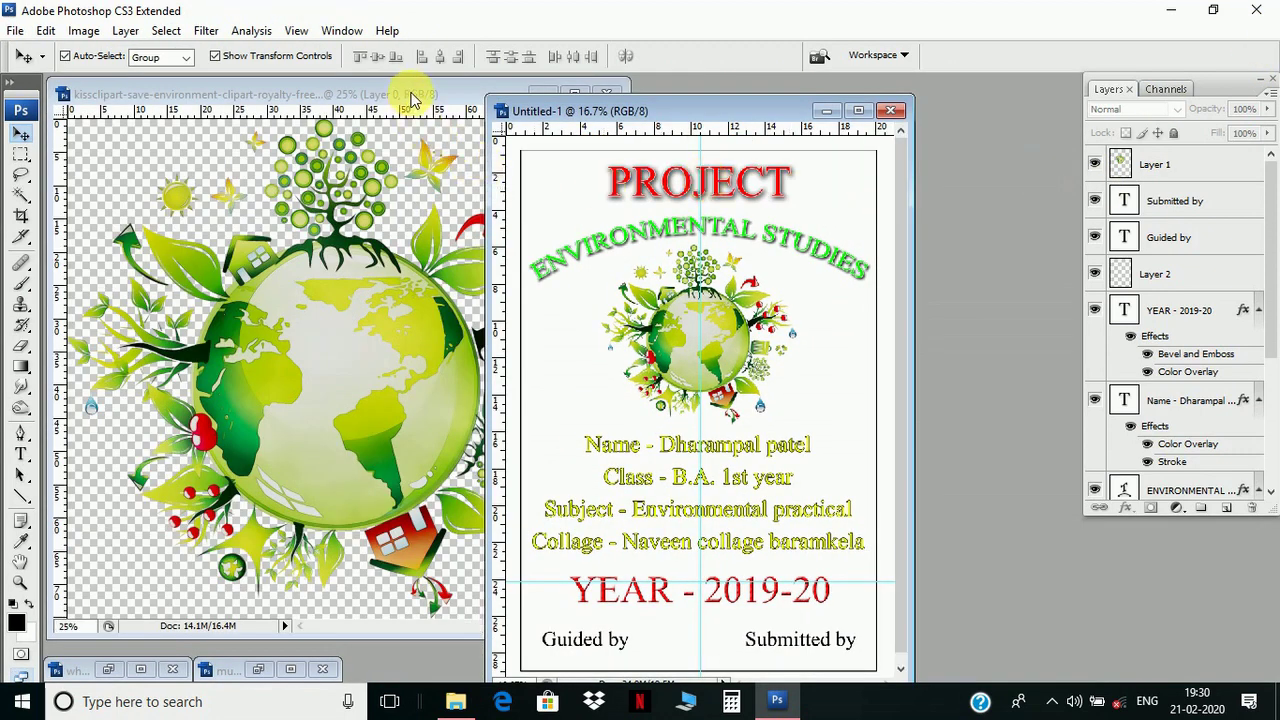
pyautogui.click(412, 100)
pyautogui.click(540, 94)
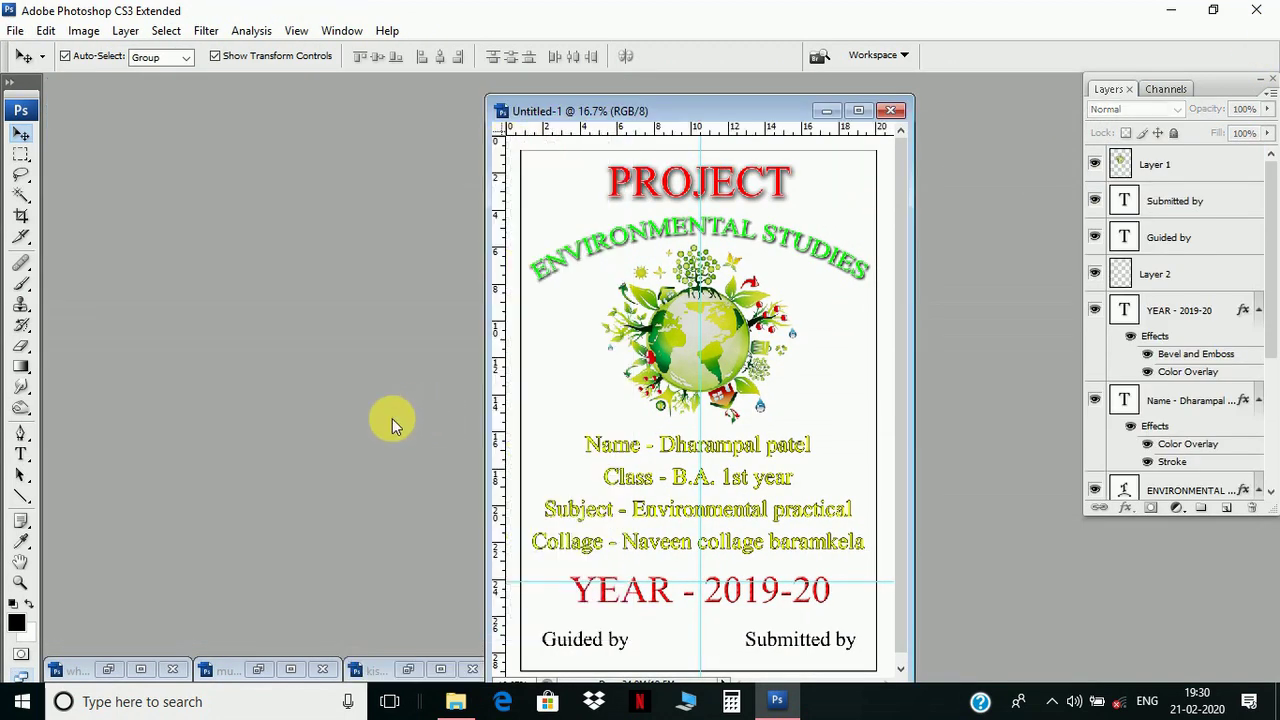
pyautogui.click(110, 668)
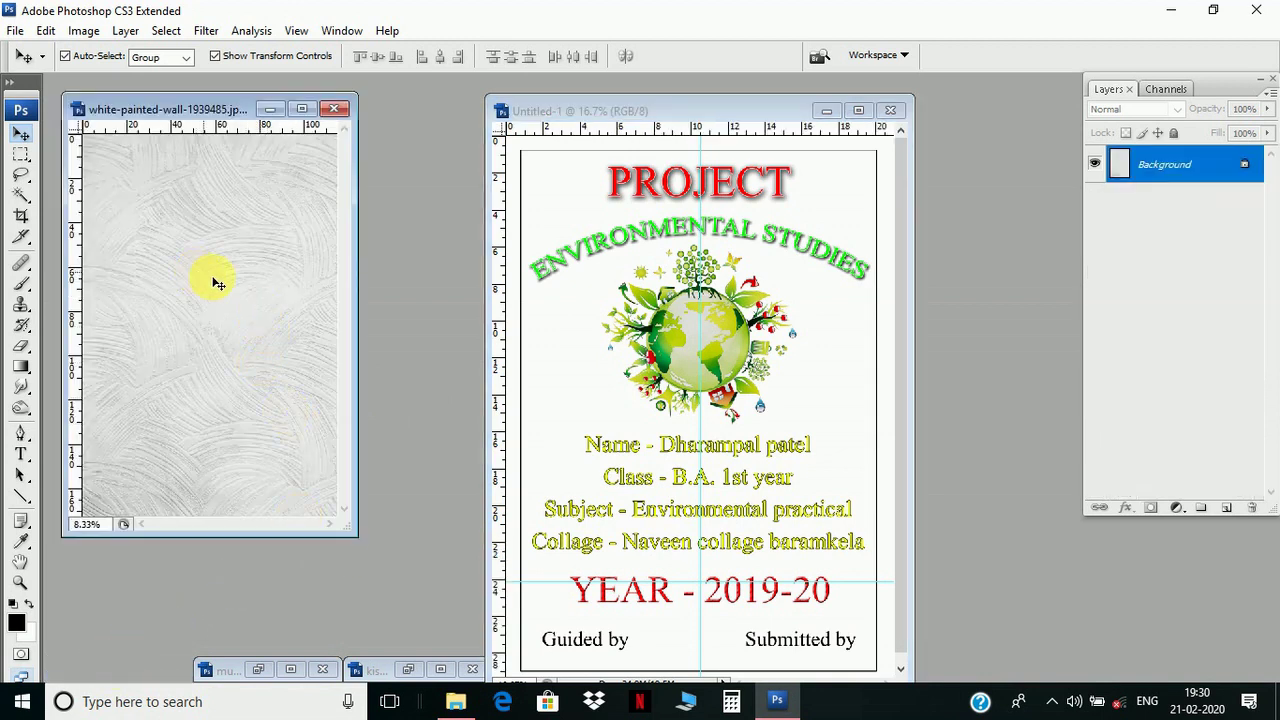
pyautogui.moveTo(277, 289); pyautogui.dragTo(600, 322)
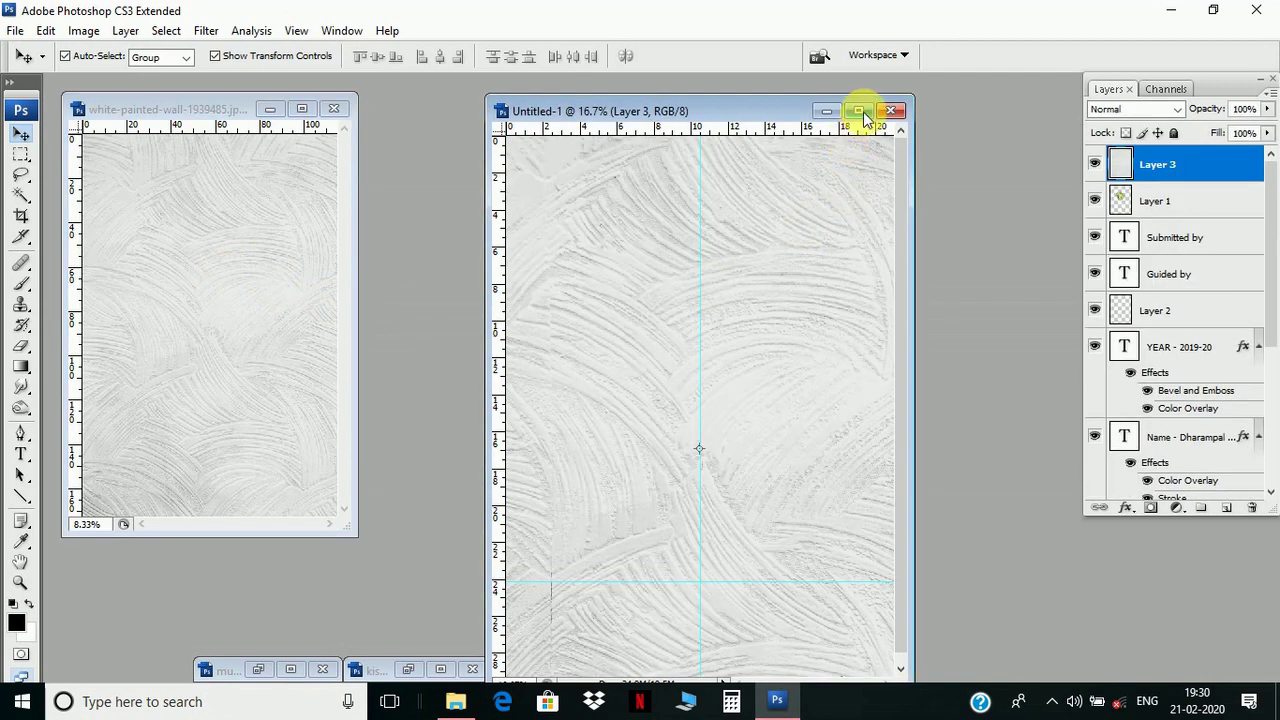
pyautogui.click(862, 113)
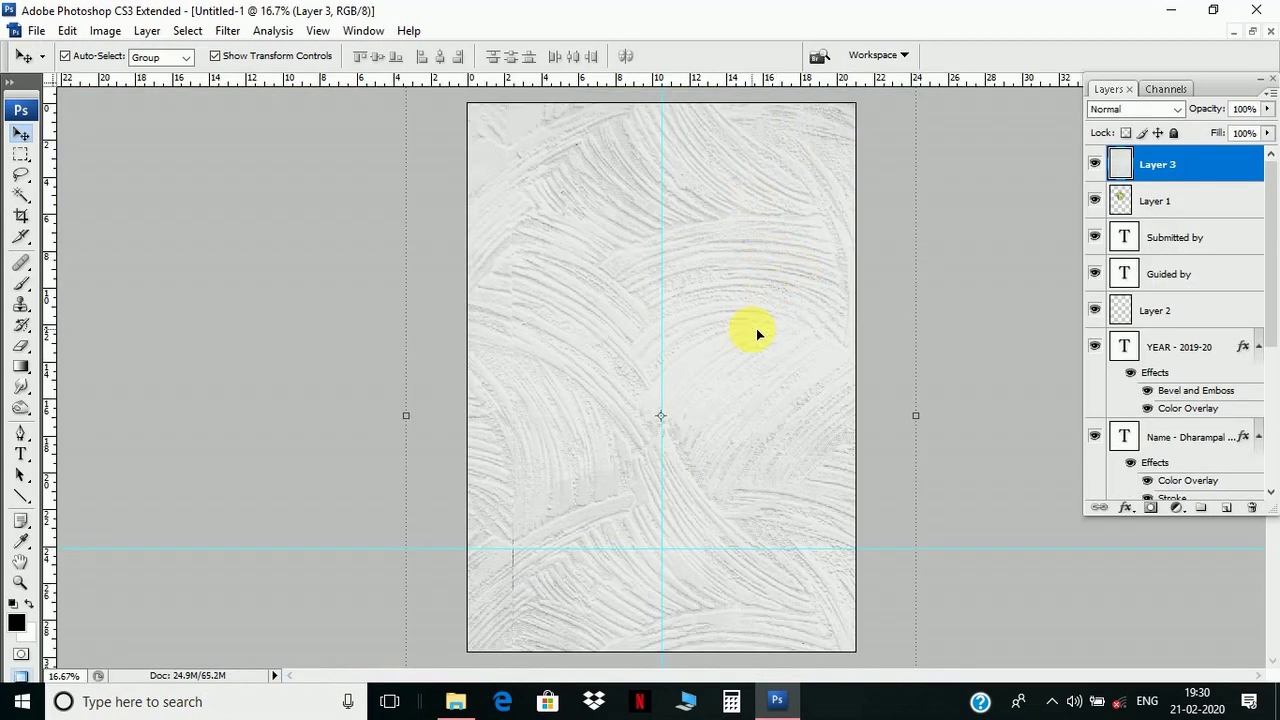
# - Free-transform the wall texture to 79.5% over the page, commit, and drag it lower in the layer stack
pyautogui.hotkey('ctrl', '-')
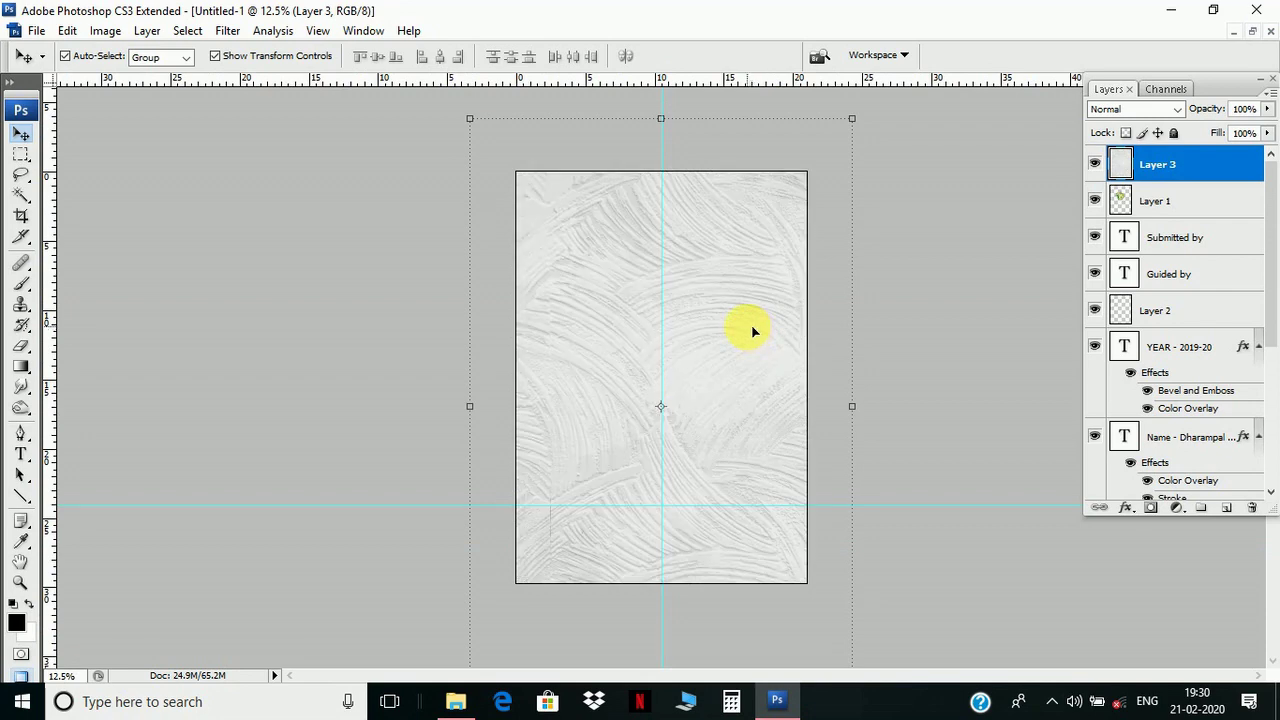
pyautogui.hotkey('ctrl', 't')
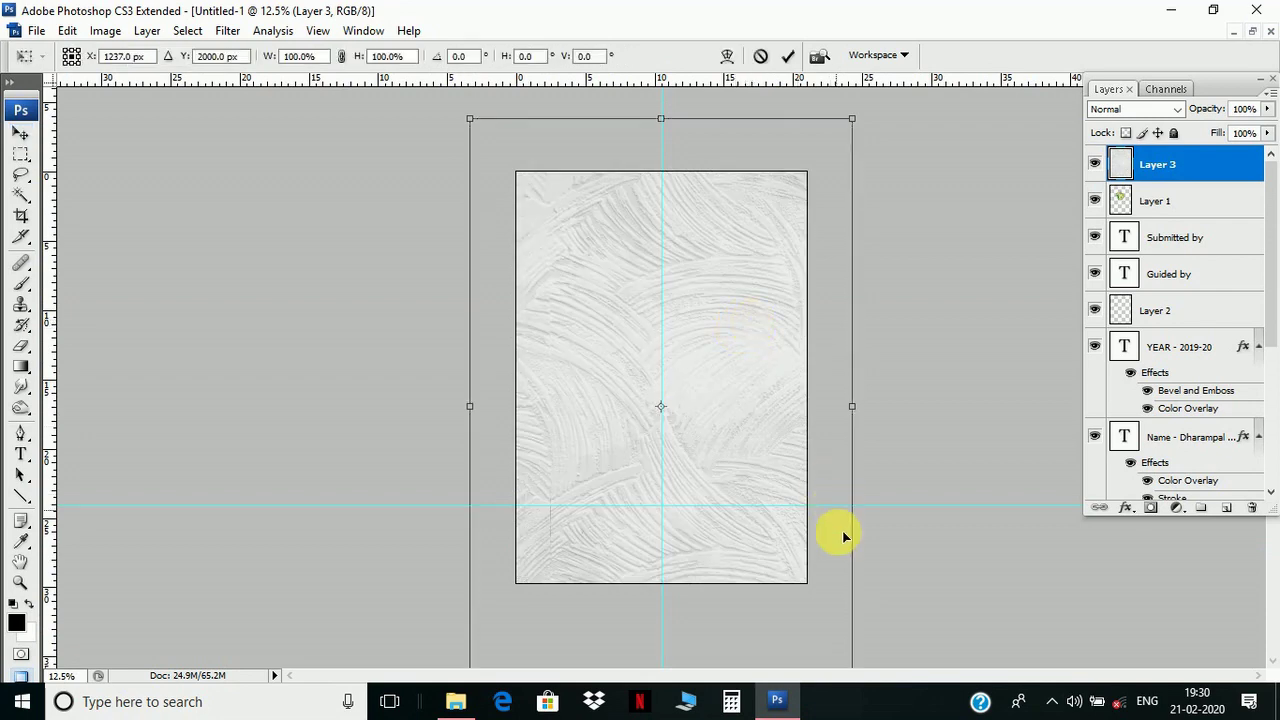
pyautogui.moveTo(851, 120); pyautogui.dragTo(758, 268)
pyautogui.moveTo(700, 329); pyautogui.dragTo(747, 242)
pyautogui.moveTo(794, 593); pyautogui.dragTo(814, 606)
pyautogui.moveTo(757, 434); pyautogui.dragTo(761, 426)
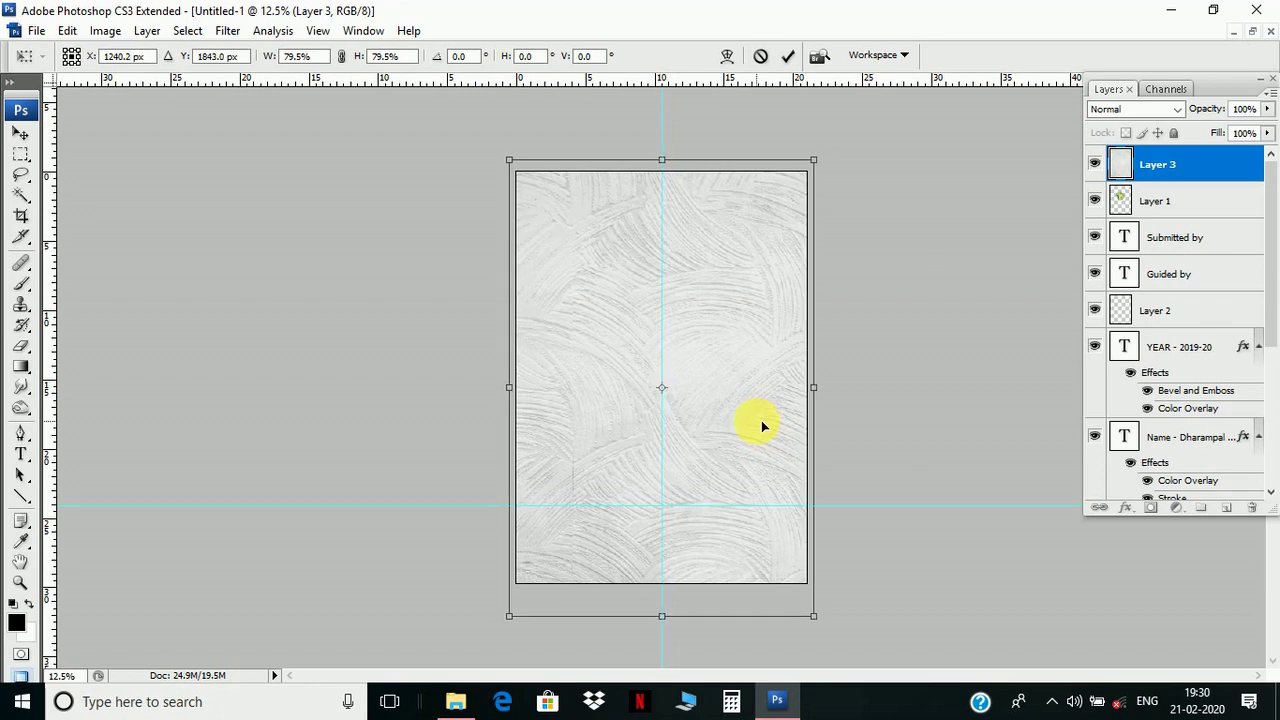
pyautogui.press('Up')
pyautogui.press('Up')
pyautogui.press('Up')
pyautogui.press('Up')
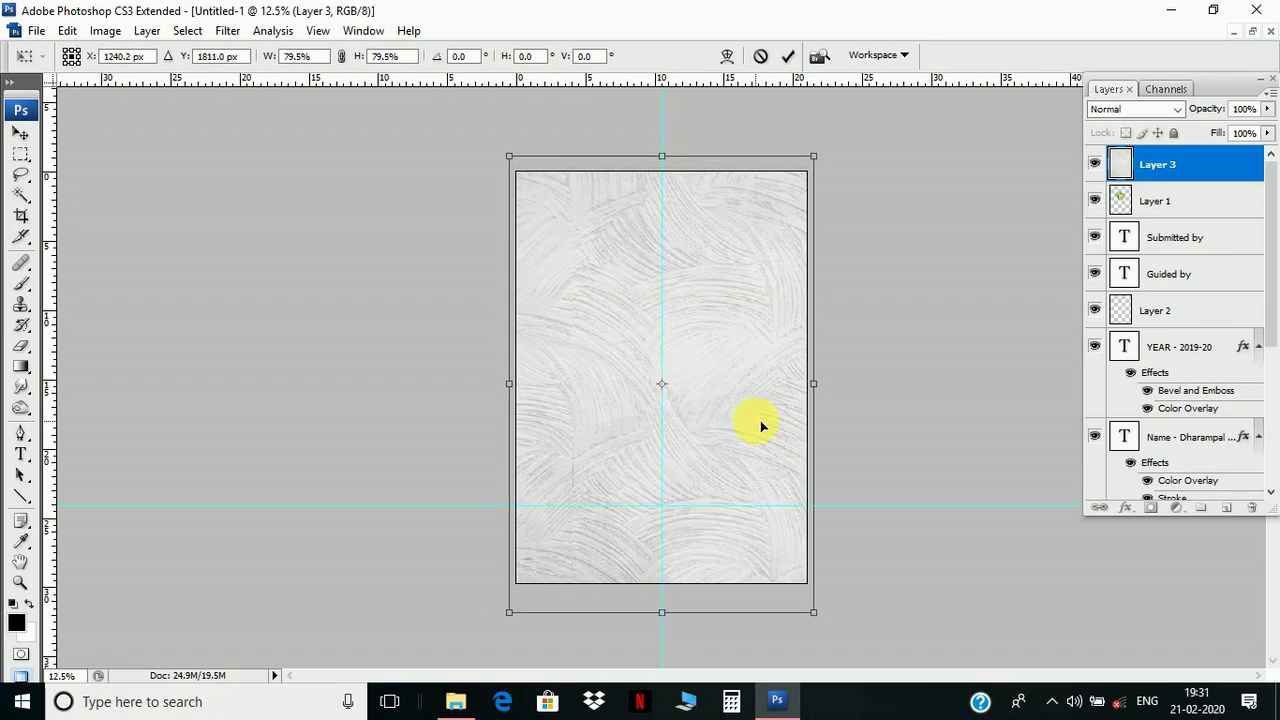
pyautogui.click(770, 432)
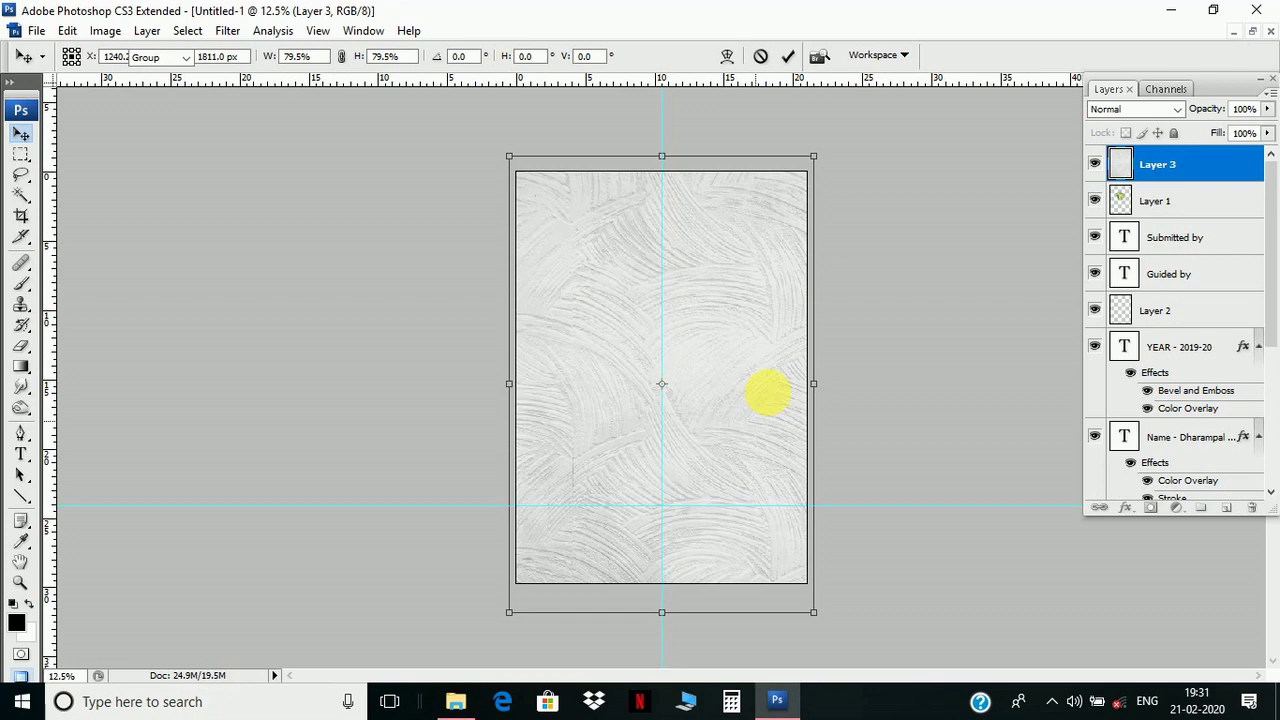
pyautogui.press('Return')
pyautogui.moveTo(1206, 163); pyautogui.dragTo(1211, 445)
# - Place the wall texture layer just above Background, deselect it, zoom in, and float the document window
pyautogui.moveTo(1273, 290); pyautogui.dragTo(1268, 357)
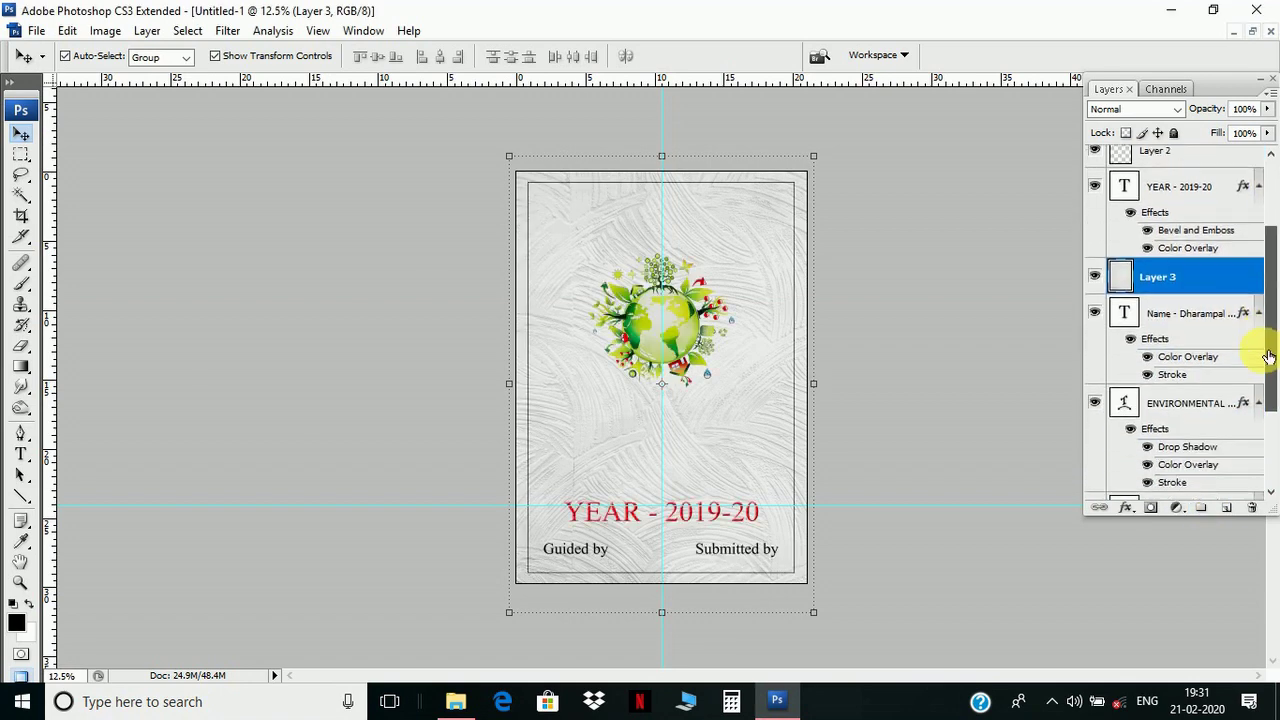
pyautogui.moveTo(1223, 263); pyautogui.dragTo(1225, 463)
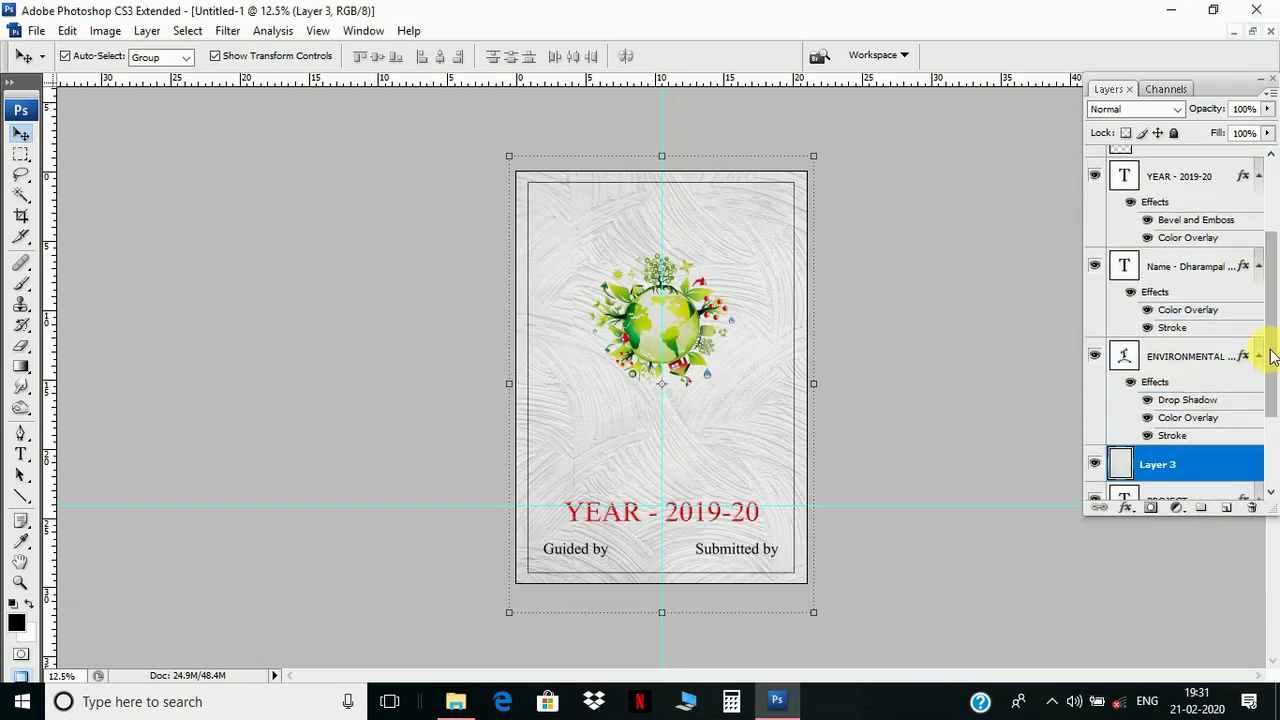
pyautogui.moveTo(1268, 323); pyautogui.dragTo(1269, 380)
pyautogui.moveTo(1214, 344); pyautogui.dragTo(1210, 458)
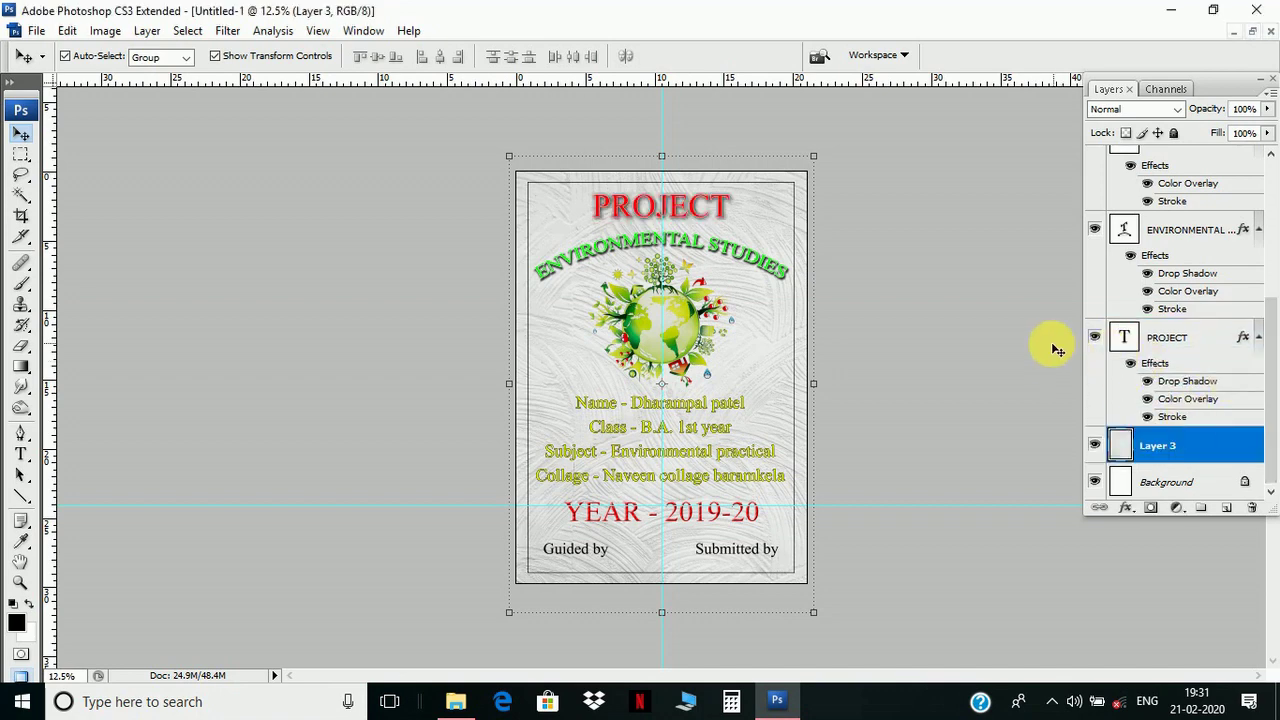
pyautogui.click(928, 288)
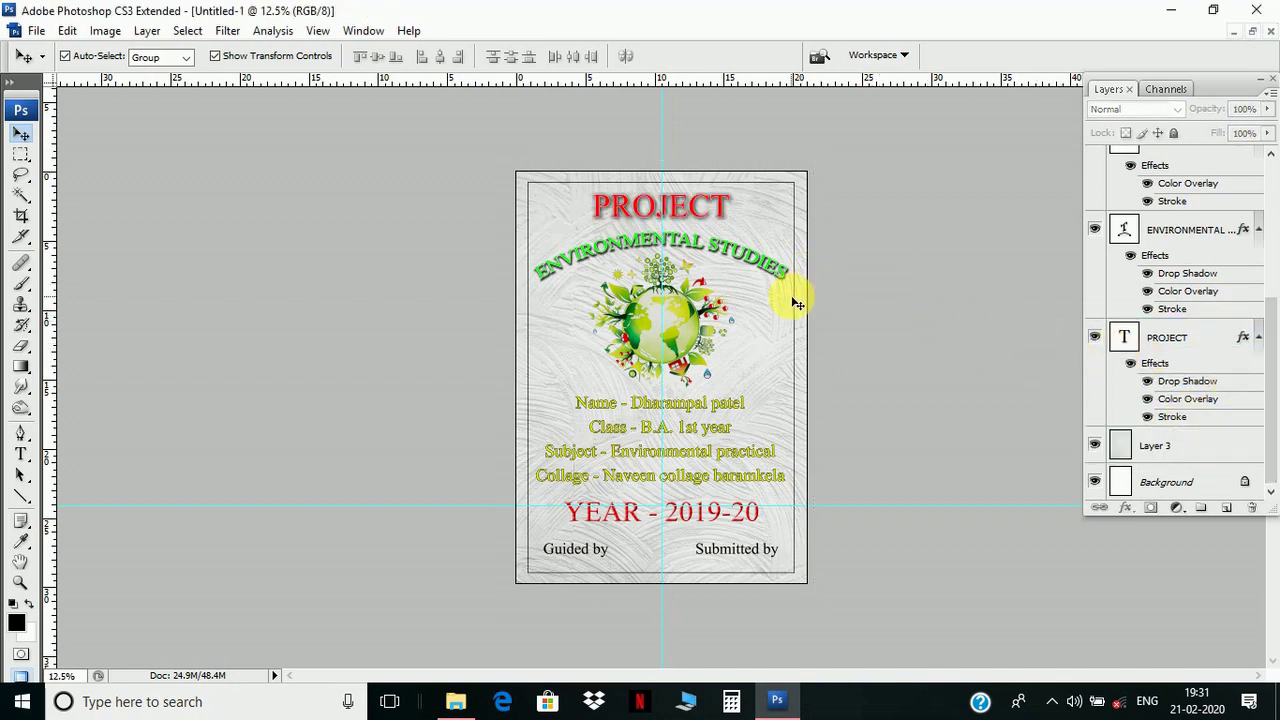
pyautogui.hotkey('ctrl', '+')
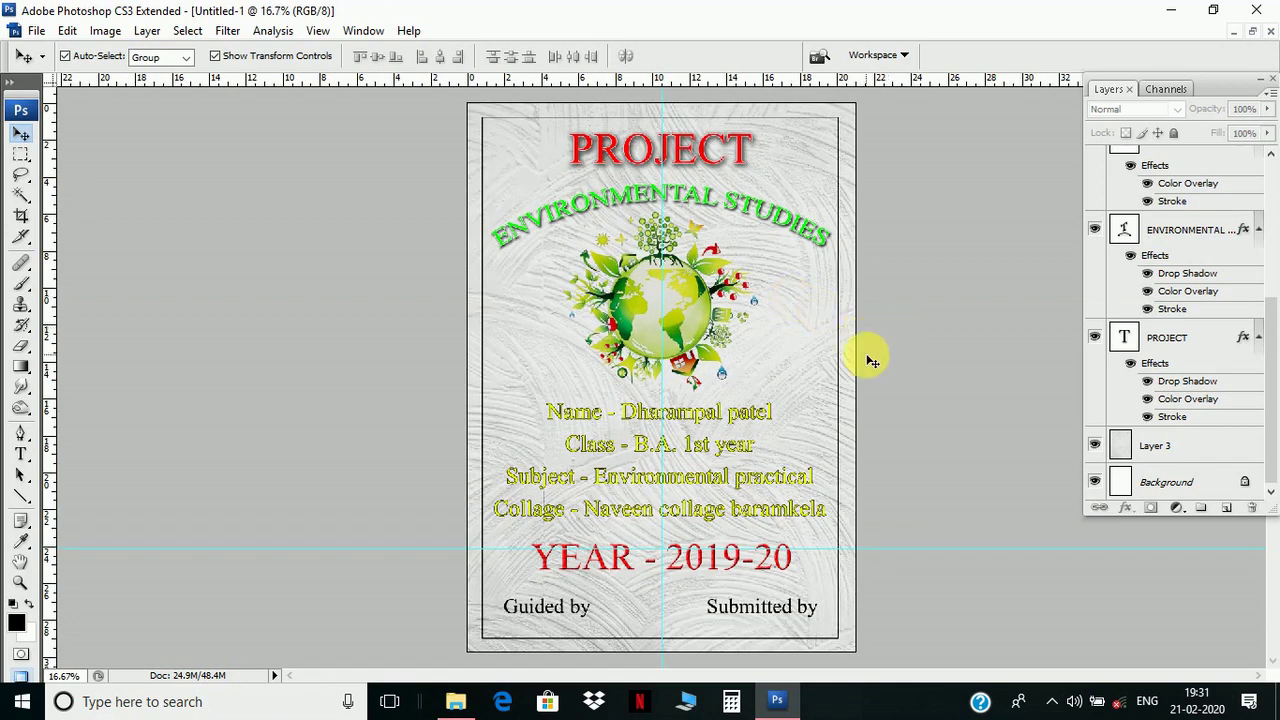
pyautogui.click(1251, 33)
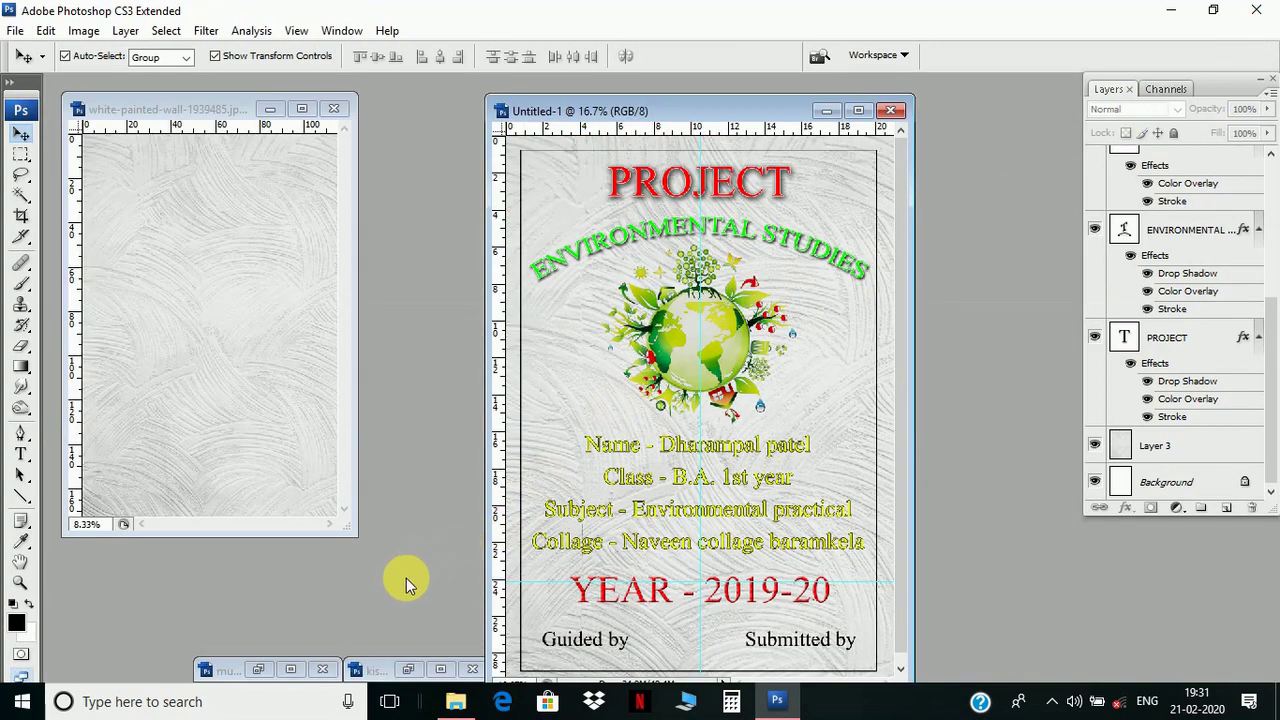
# - Bring up the multicolored abstract painting and maximize its window
pyautogui.click(259, 670)
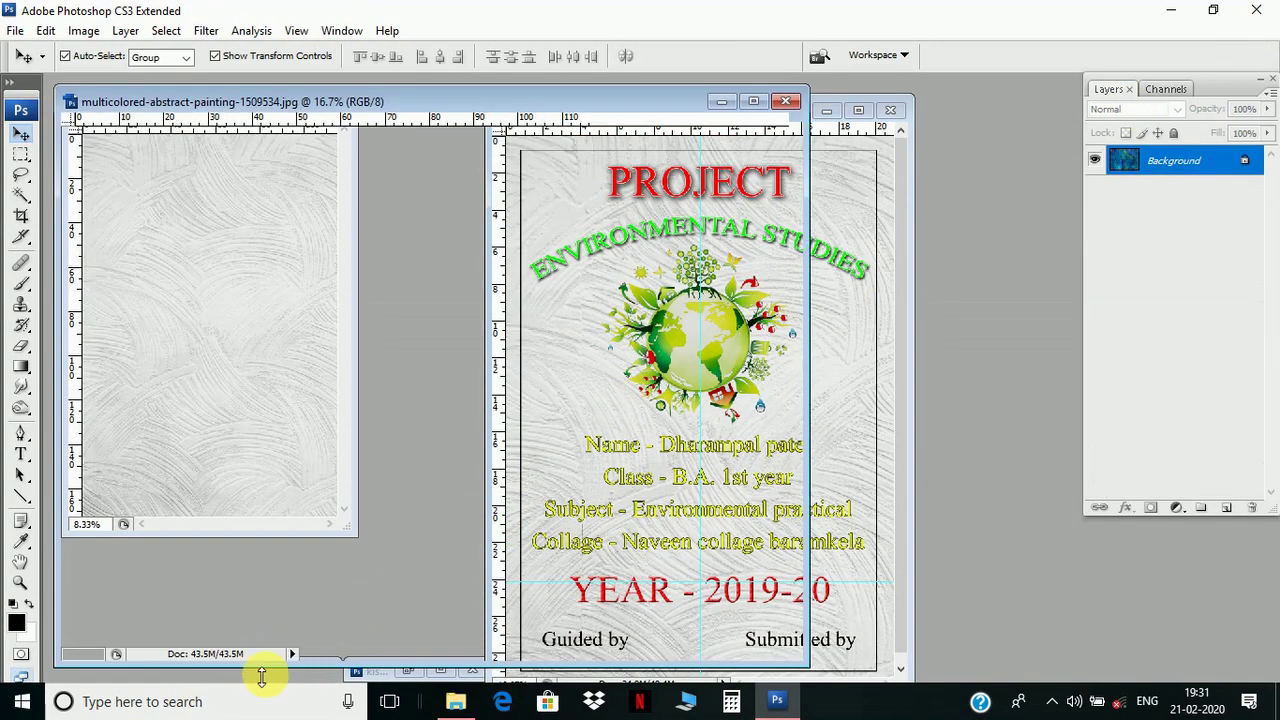
pyautogui.moveTo(562, 104)
pyautogui.mouseDown()
pyautogui.moveTo(654, 94)
pyautogui.moveTo(580, 106)
pyautogui.moveTo(580, 118)
pyautogui.moveTo(486, 106)
pyautogui.moveTo(492, 93)
pyautogui.mouseUp()
pyautogui.doubleClick(492, 93)
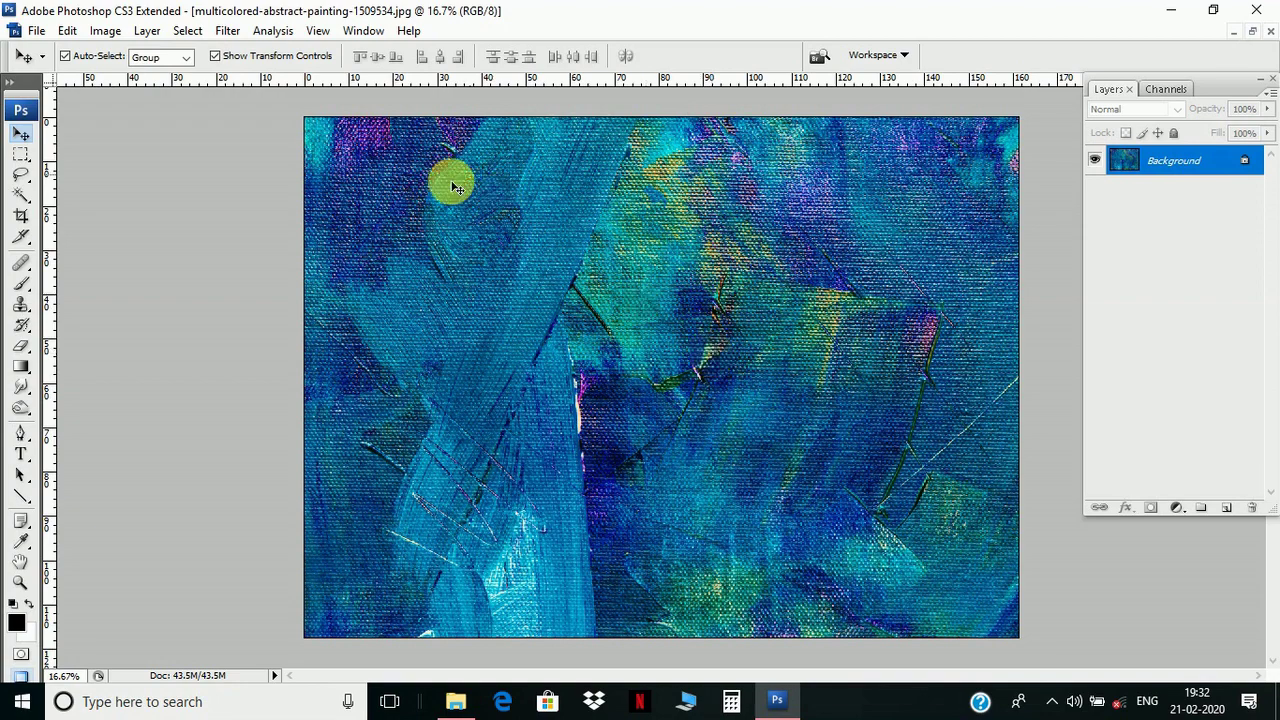
# - Apply a Gaussian Blur with a 74.0-pixel radius to the abstract painting
pyautogui.click(228, 31)
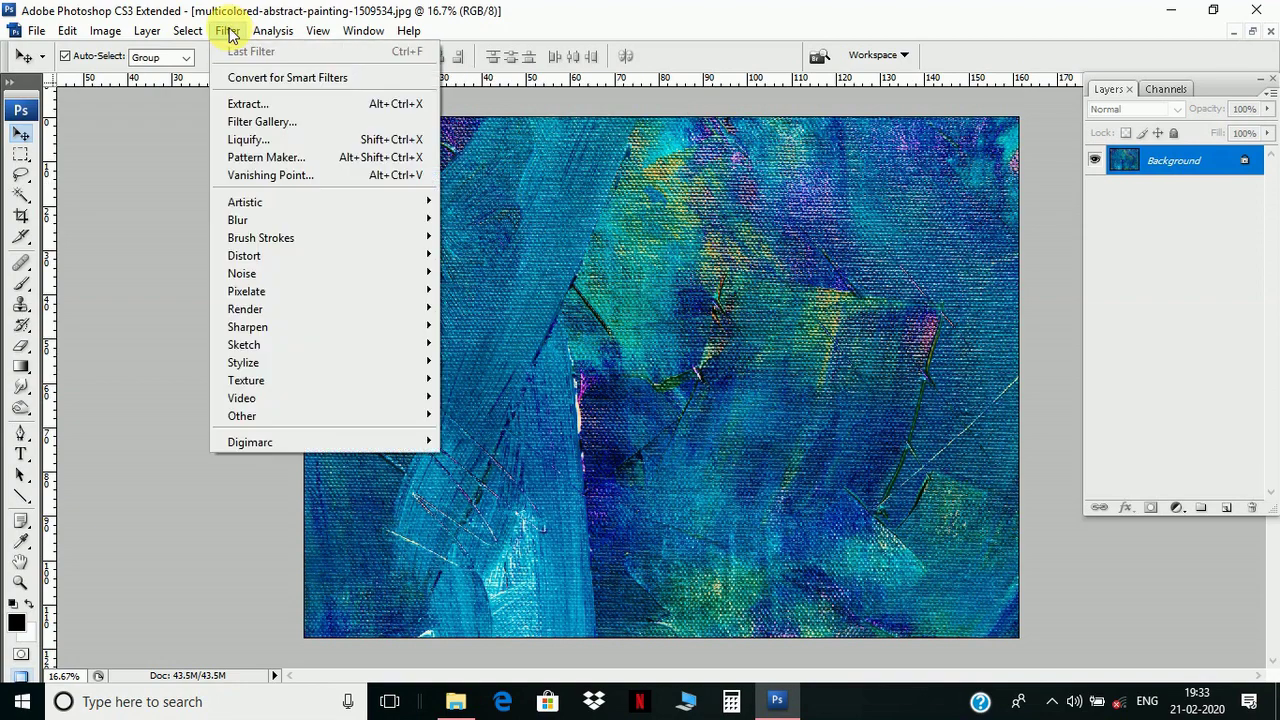
pyautogui.moveTo(423, 221)
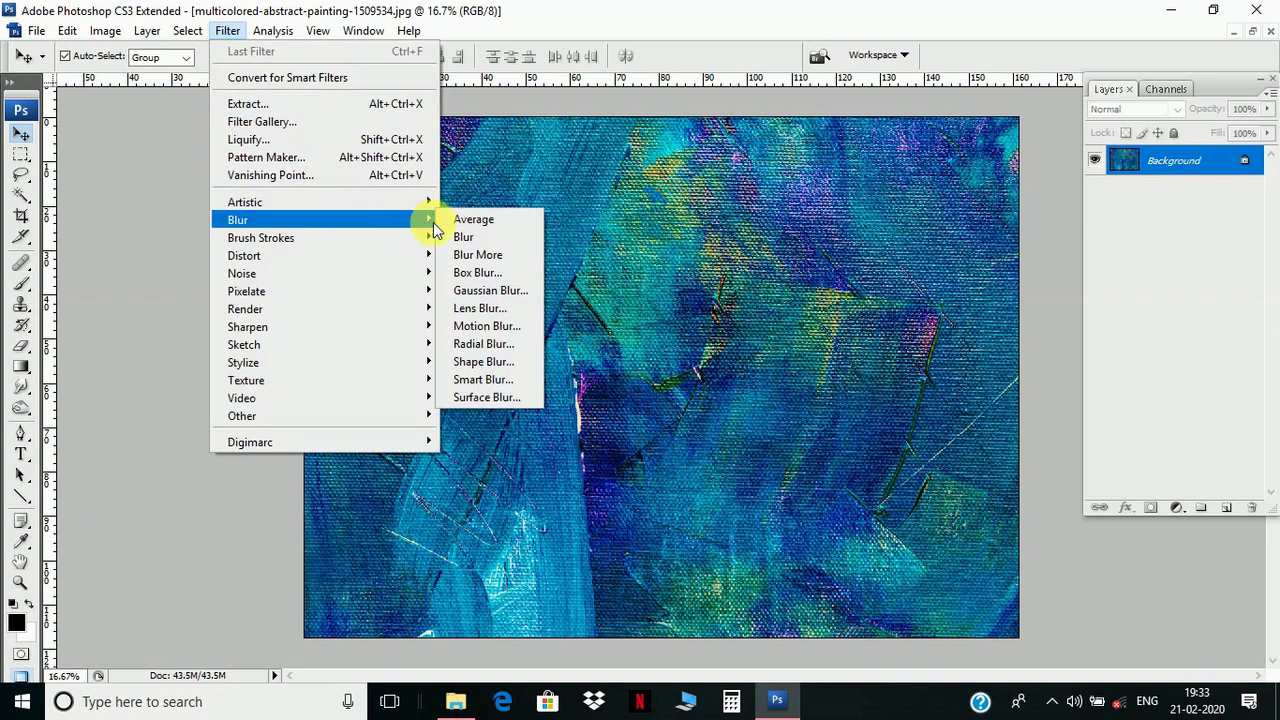
pyautogui.click(490, 290)
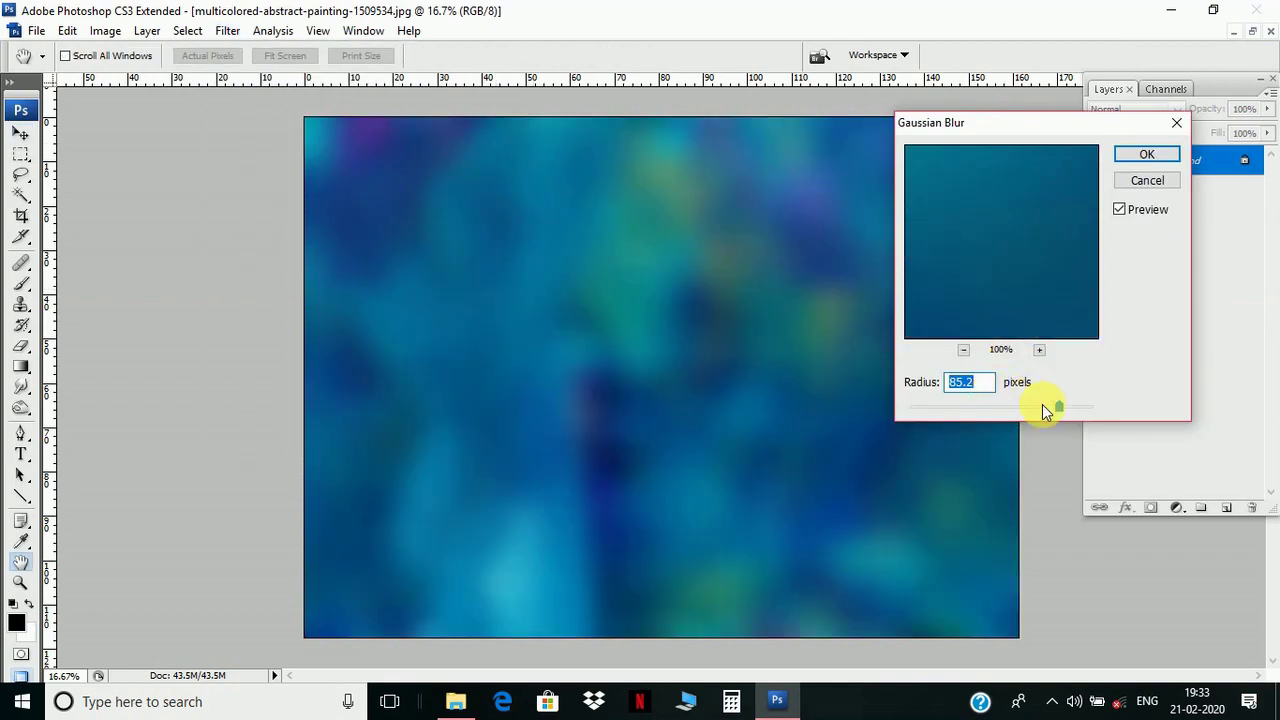
pyautogui.moveTo(1058, 407)
pyautogui.mouseDown()
pyautogui.moveTo(1027, 406)
pyautogui.moveTo(1048, 410)
pyautogui.mouseUp()
pyautogui.click(1142, 156)
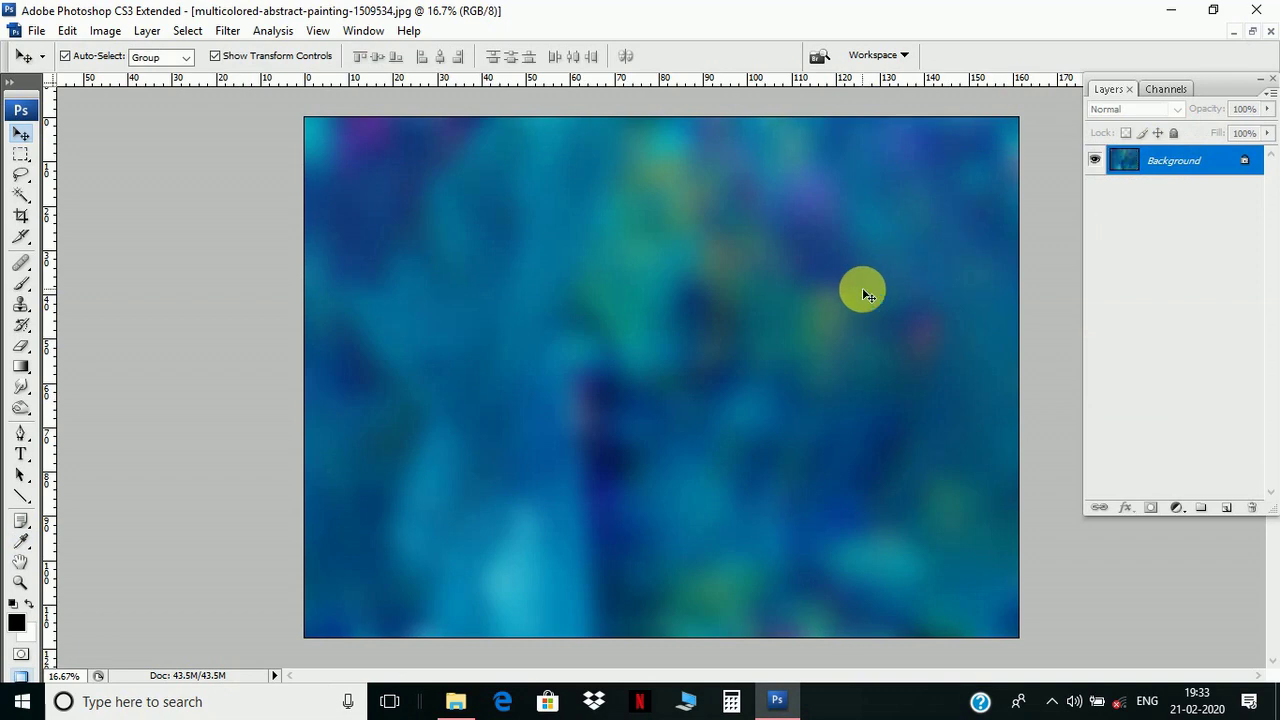
# - Apply Levels with the white input at 194 to the blurred painting, then float its window
pyautogui.hotkey('ctrl', 'l')
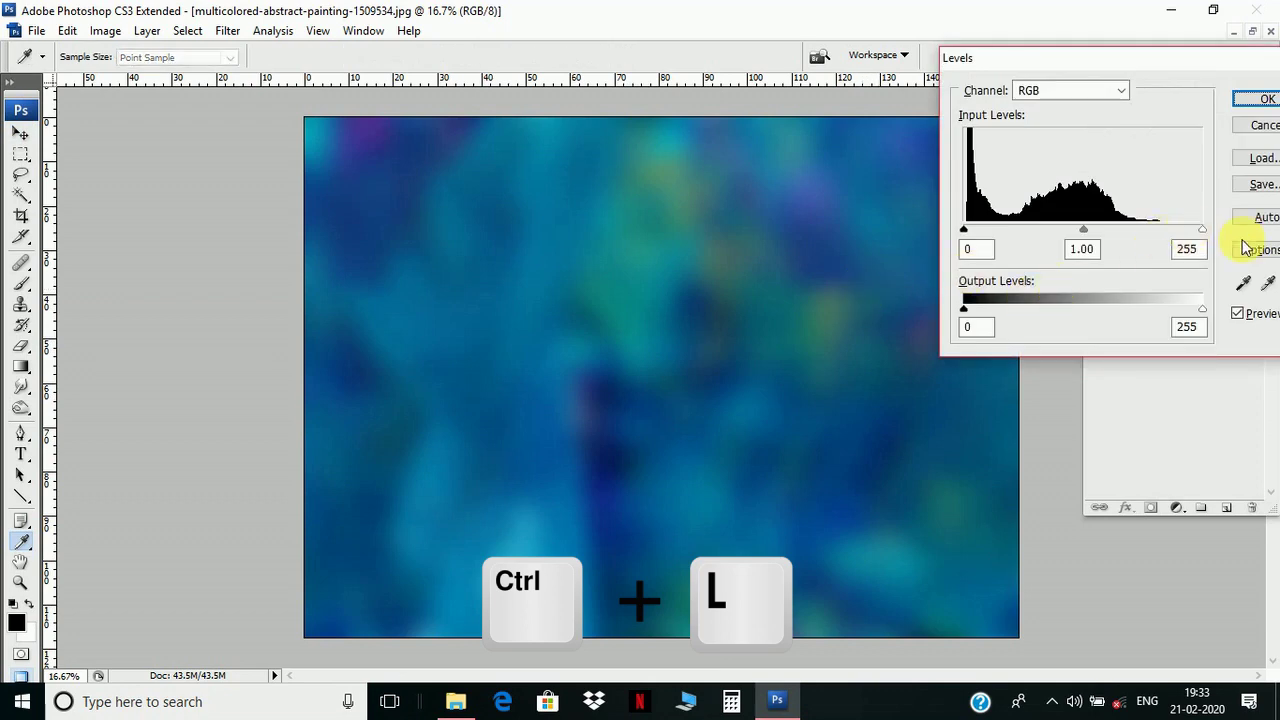
pyautogui.moveTo(1202, 230); pyautogui.dragTo(1152, 234)
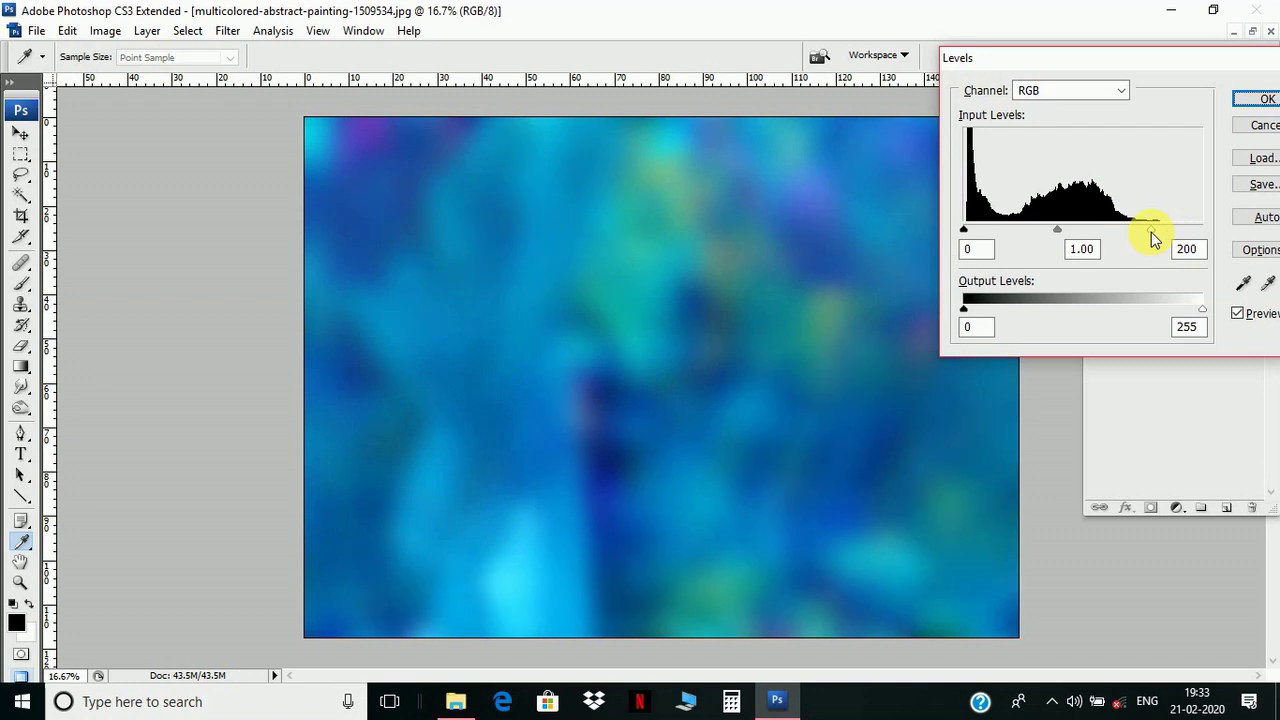
pyautogui.click(1260, 99)
pyautogui.click(1252, 31)
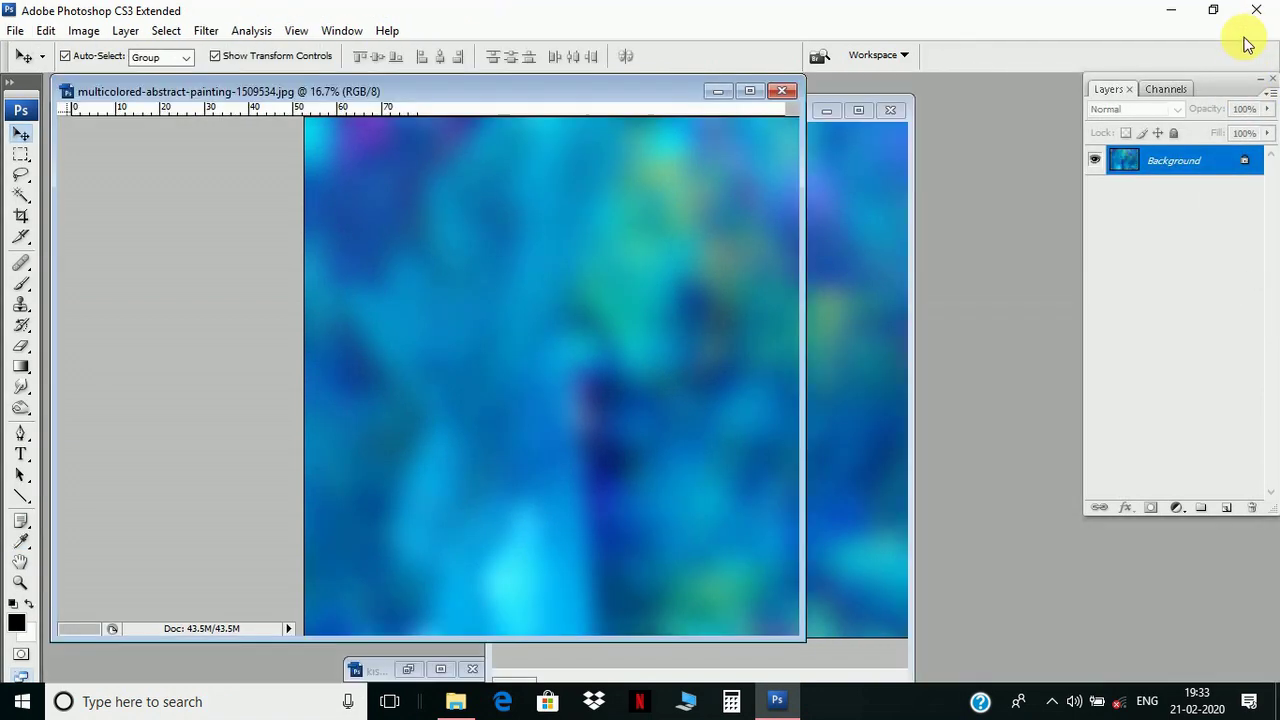
# - Copy the blurred painting into the cover document as Layer 4 and maximize the cover
pyautogui.moveTo(371, 94); pyautogui.dragTo(178, 99)
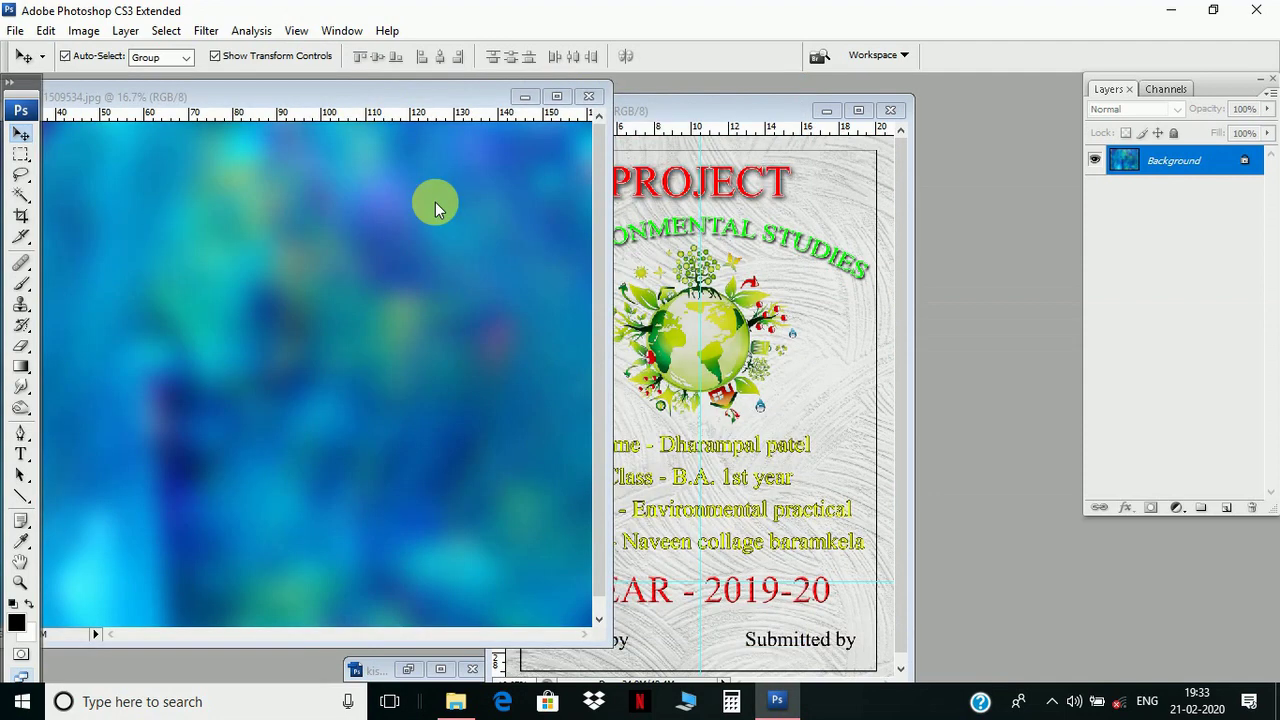
pyautogui.moveTo(482, 289); pyautogui.dragTo(781, 314)
pyautogui.click(862, 110)
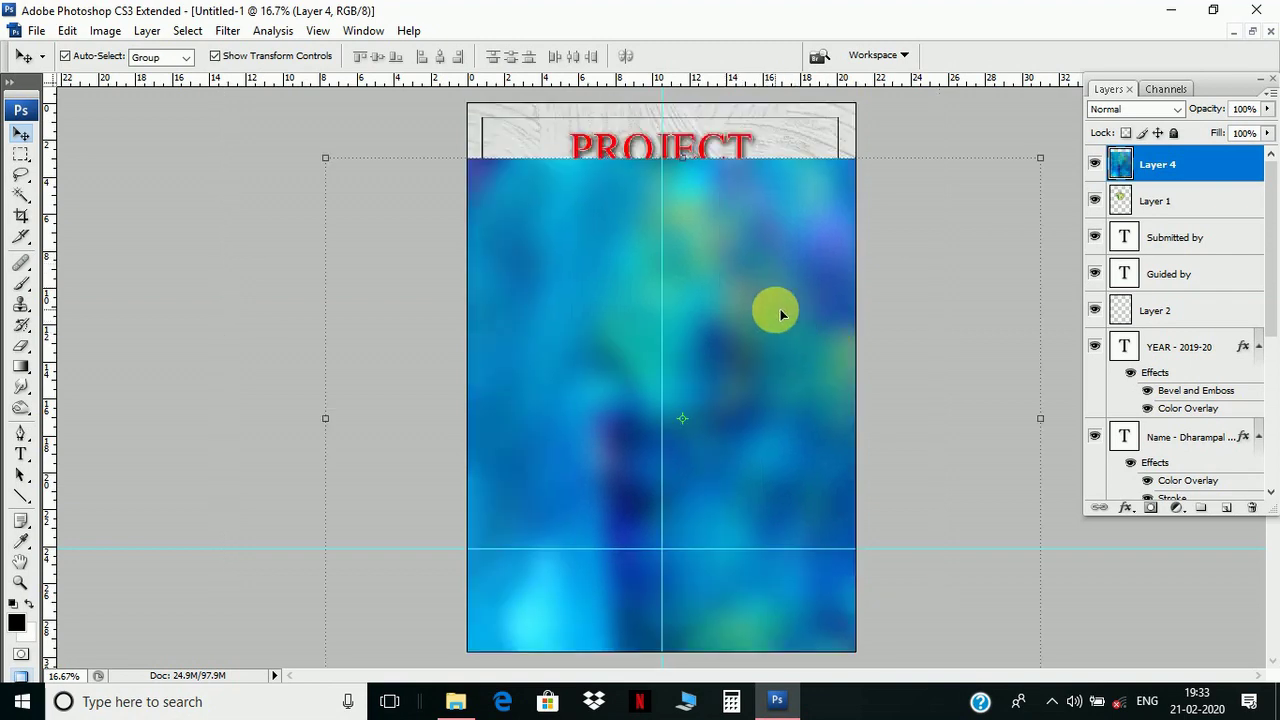
# - Scale Layer 4 to 137.7% with Free Transform so it covers the whole page, and commit
pyautogui.hotkey('ctrl', 't')
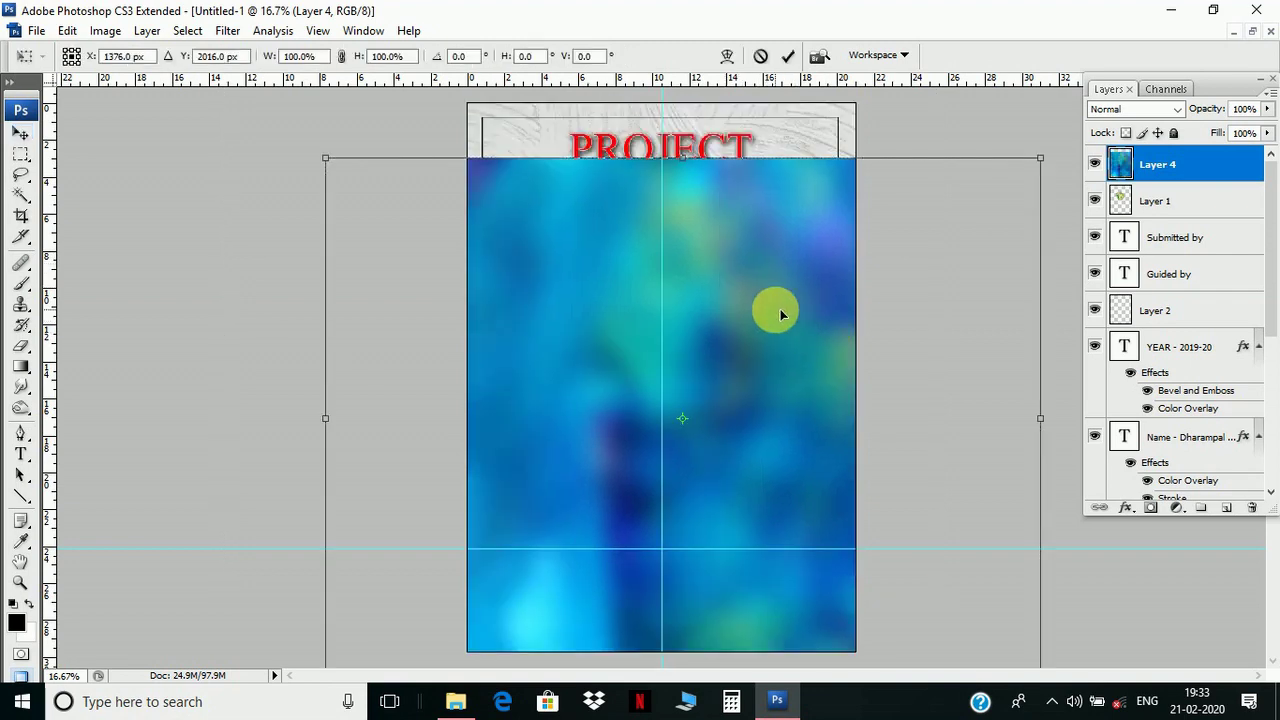
pyautogui.hotkey('ctrl', '-')
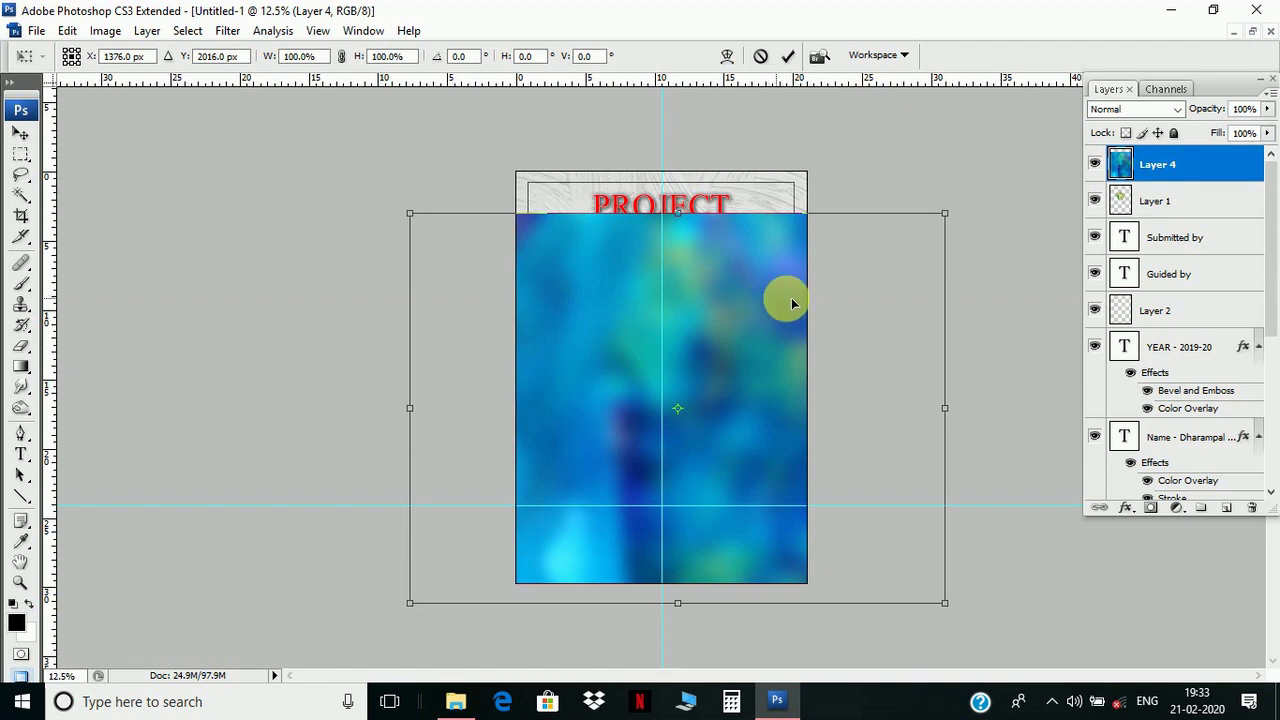
pyautogui.moveTo(966, 209); pyautogui.dragTo(1125, 133)
pyautogui.moveTo(943, 223); pyautogui.dragTo(966, 271)
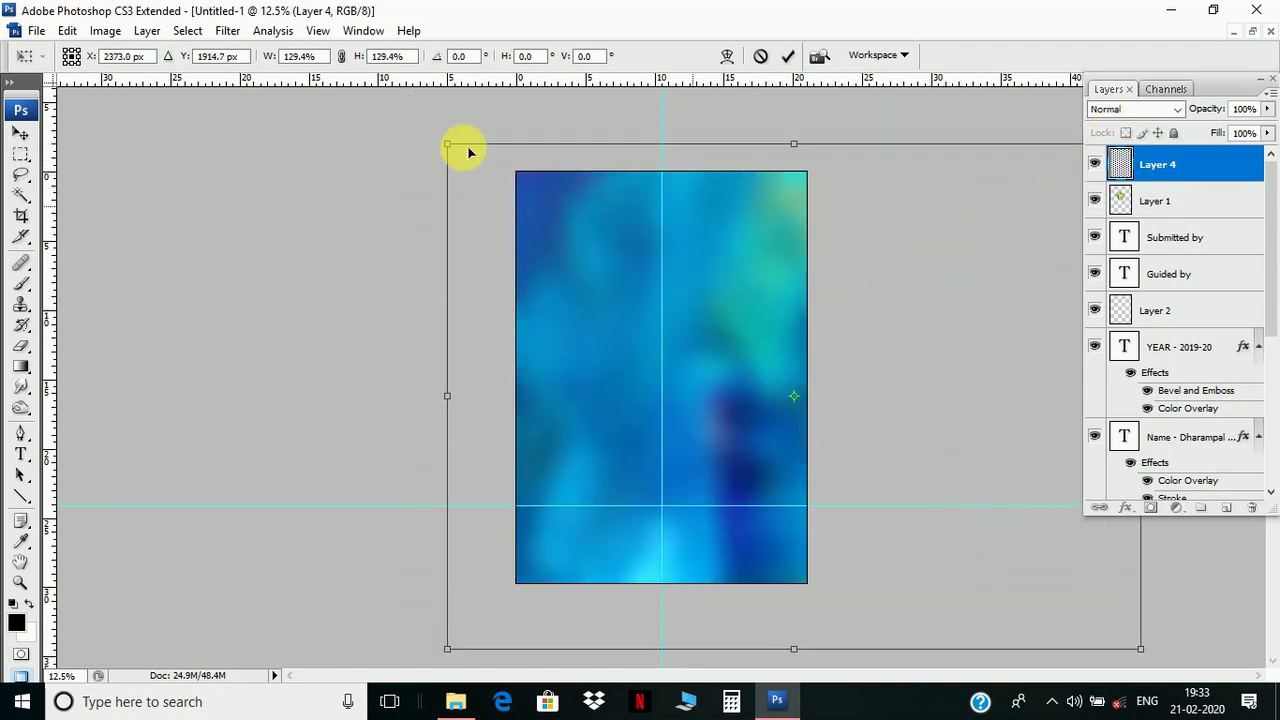
pyautogui.moveTo(447, 144); pyautogui.dragTo(414, 123)
pyautogui.moveTo(590, 225); pyautogui.dragTo(748, 266)
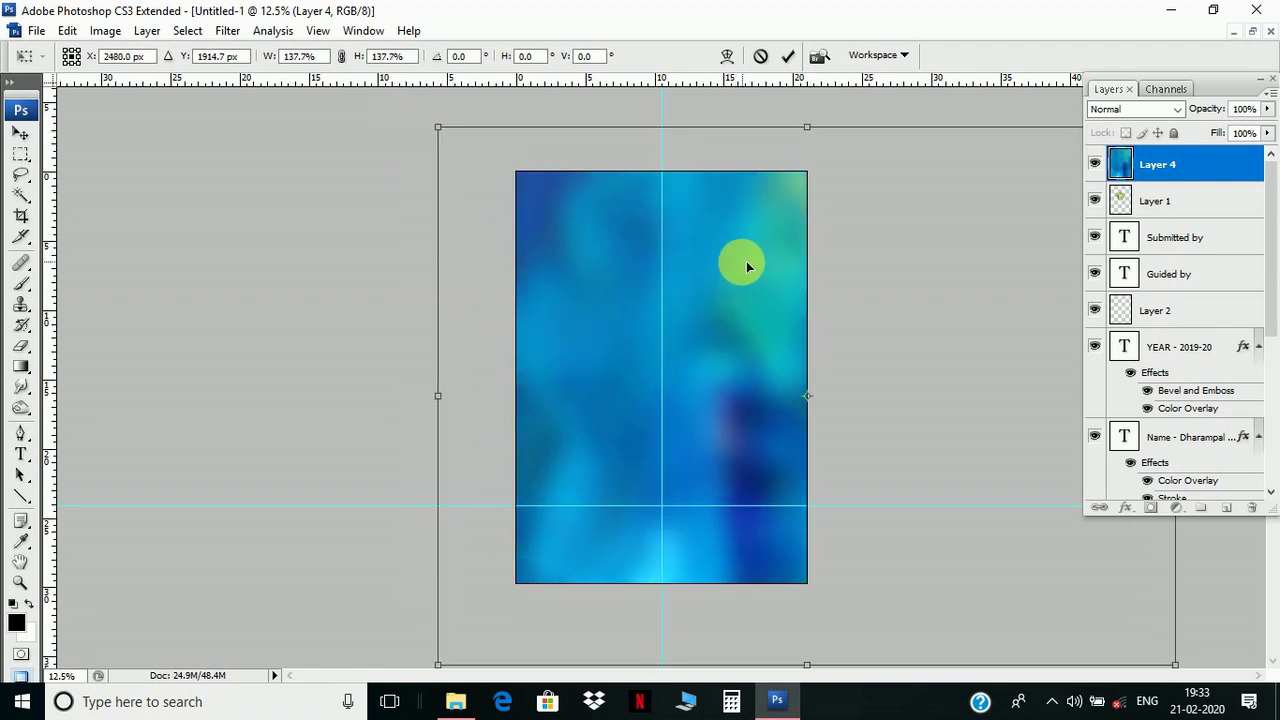
pyautogui.press('Return')
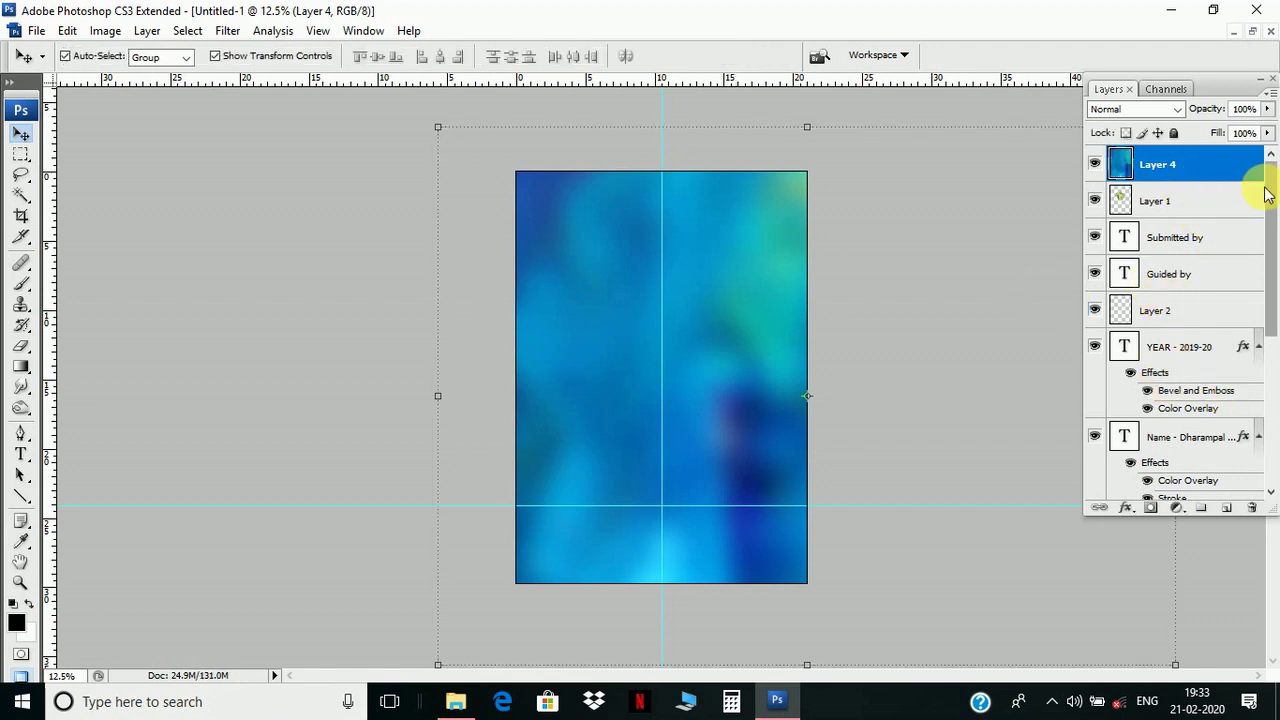
# - Drag Layer 4 below the PROJECT text layer so it sits just above Layer 3
pyautogui.moveTo(1223, 164); pyautogui.dragTo(1212, 482)
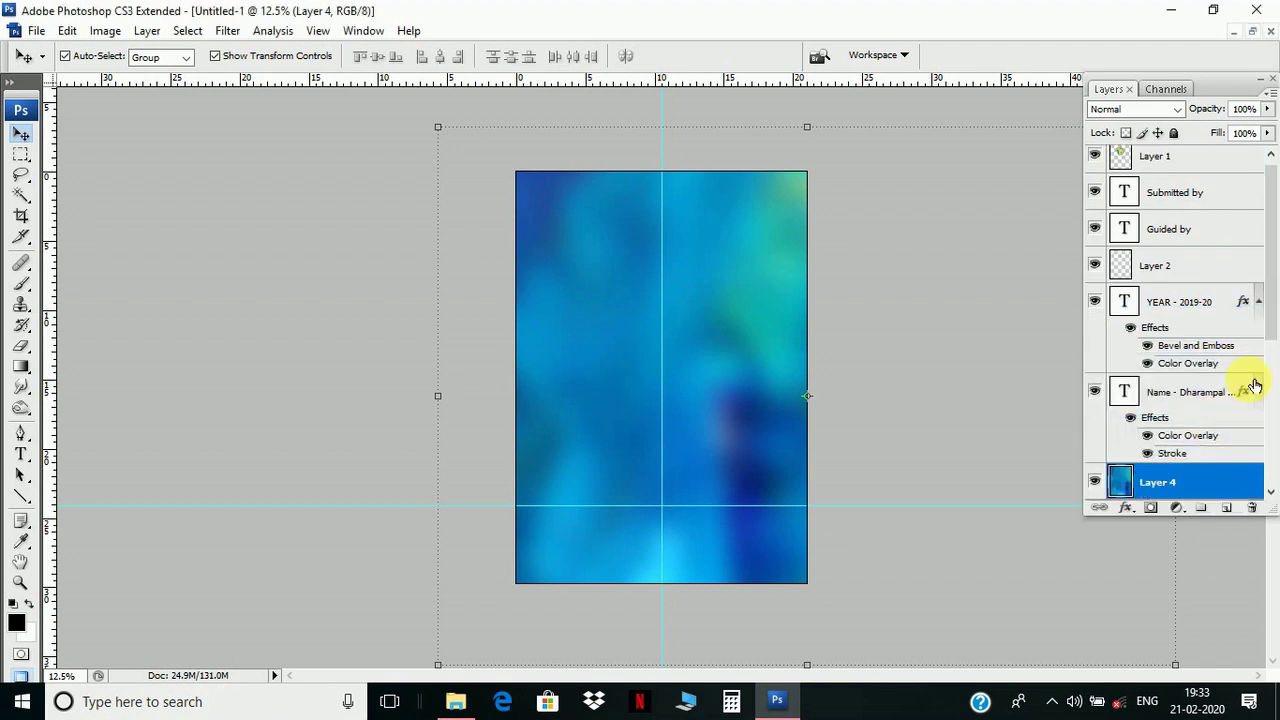
pyautogui.moveTo(1270, 270); pyautogui.dragTo(1266, 410)
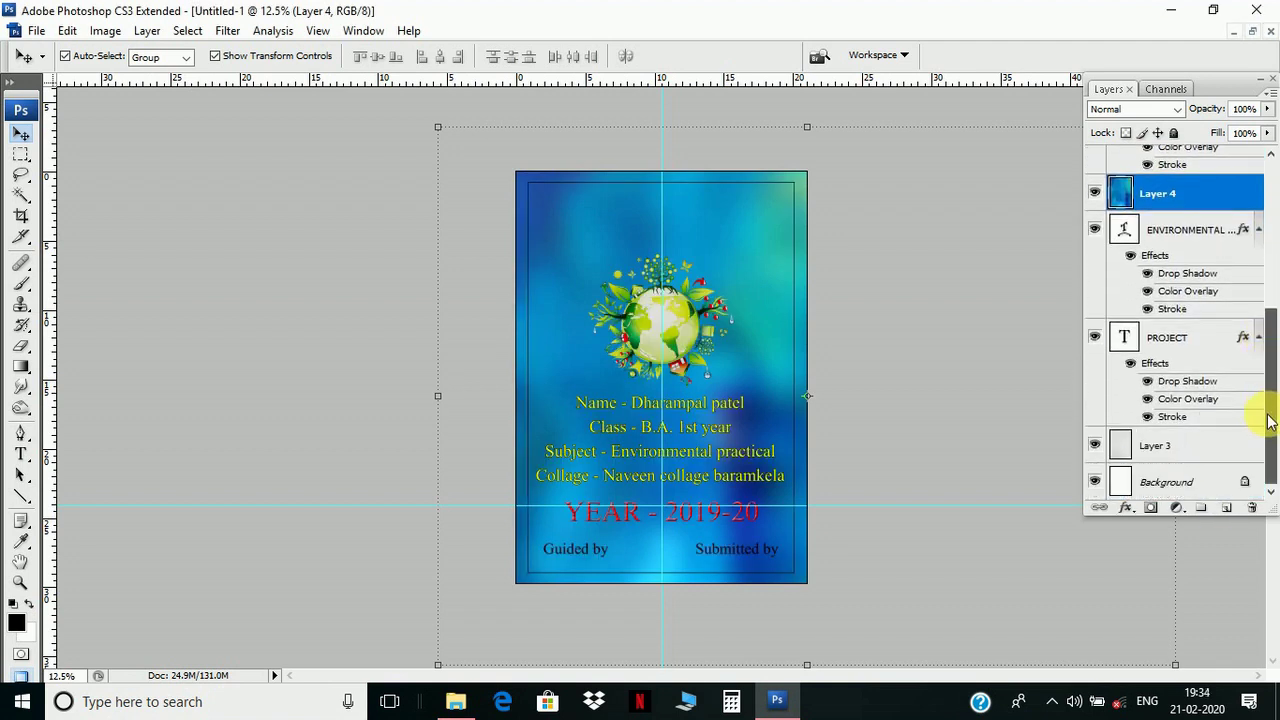
pyautogui.moveTo(1206, 194); pyautogui.dragTo(1203, 420)
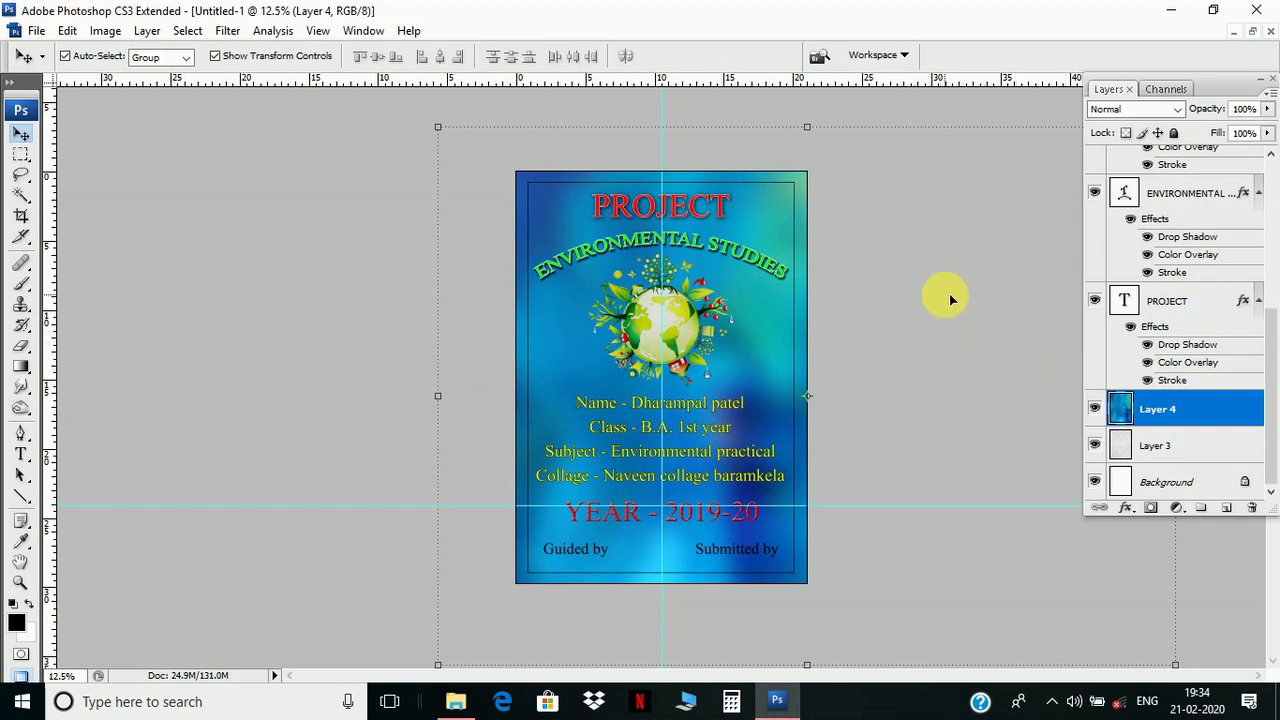
# - Try Luminosity and then Darken blend modes on Layer 4, checking the result zoomed in
pyautogui.click(1179, 110)
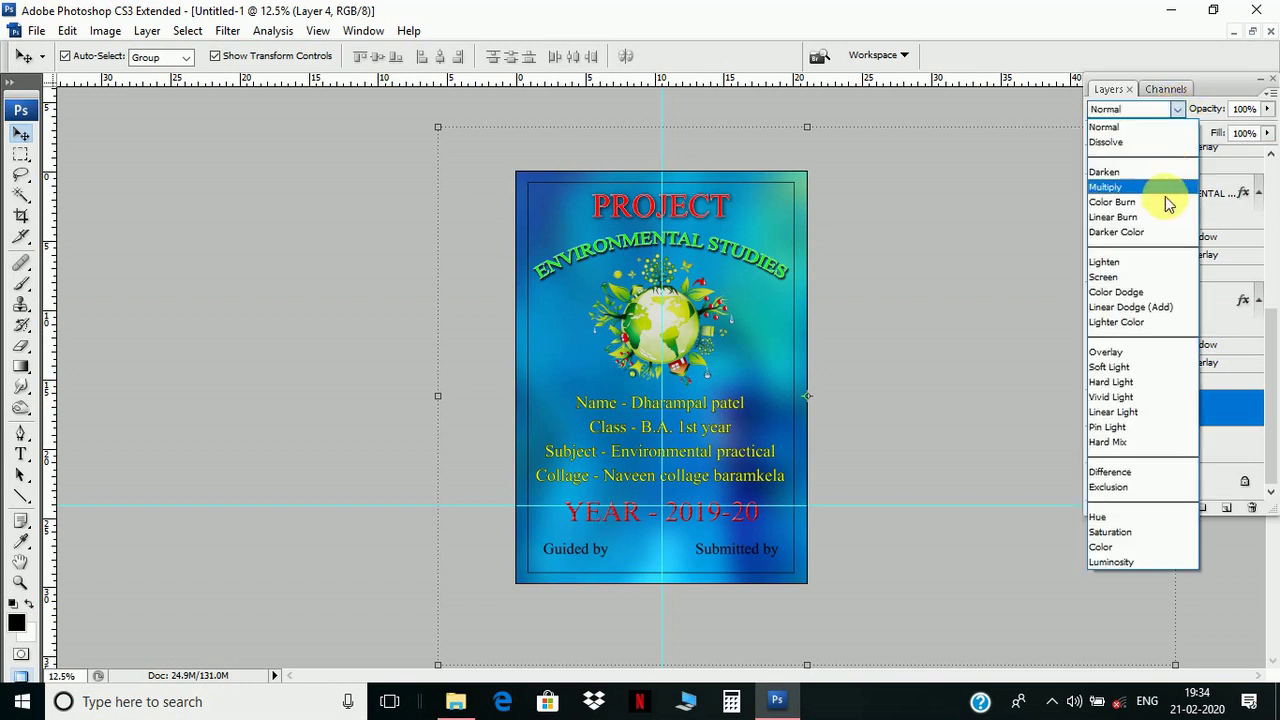
pyautogui.click(1122, 563)
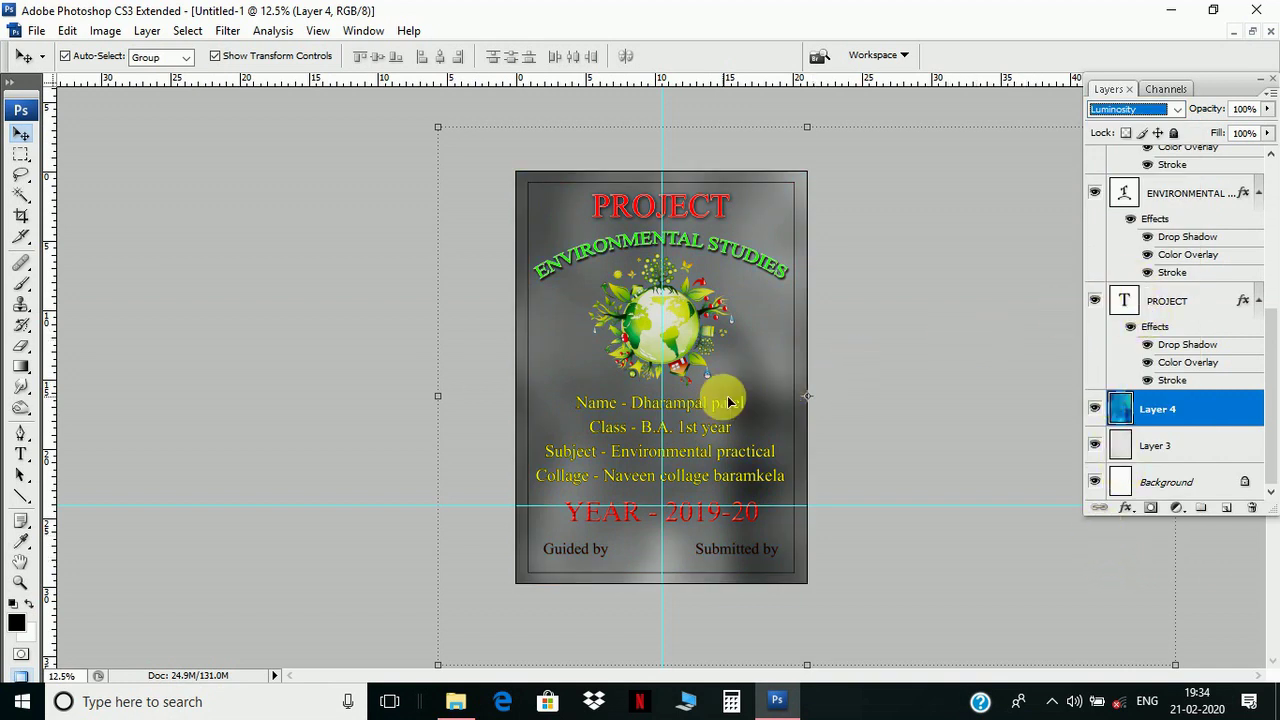
pyautogui.hotkey('ctrl', '+')
pyautogui.hotkey('ctrl', '+')
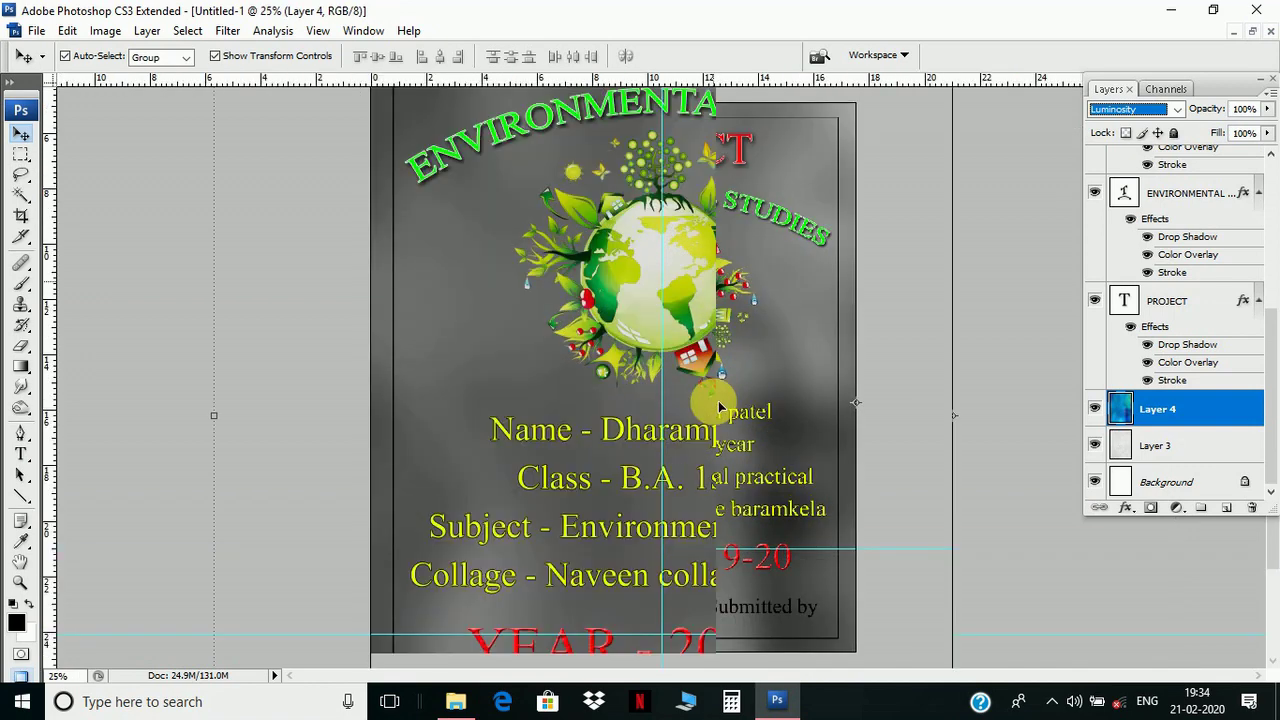
pyautogui.hotkey('ctrl', '-')
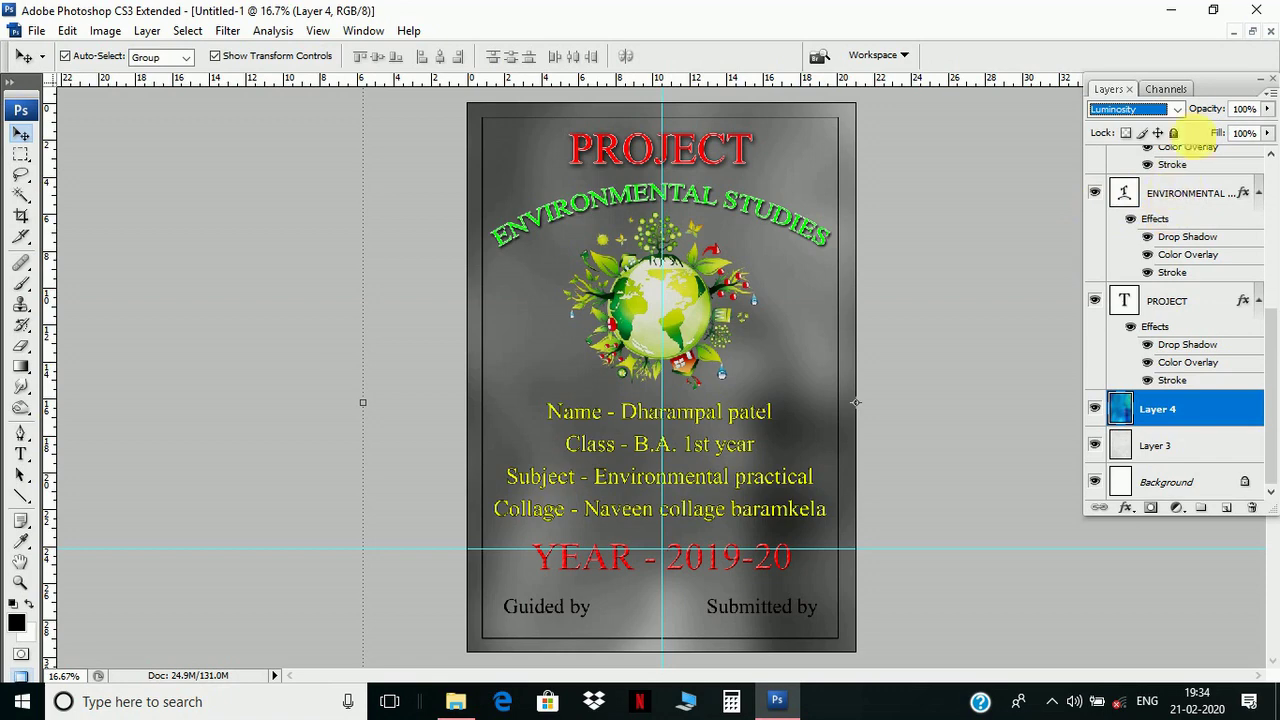
pyautogui.click(1179, 110)
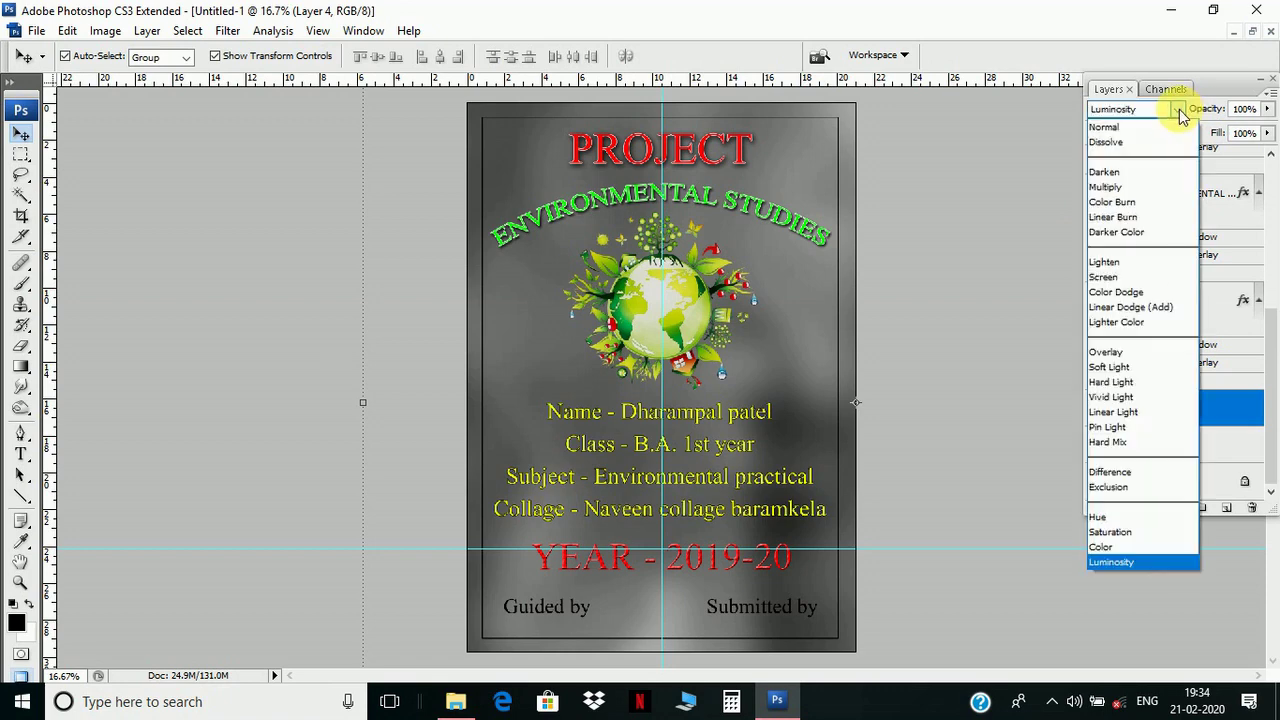
pyautogui.click(1133, 175)
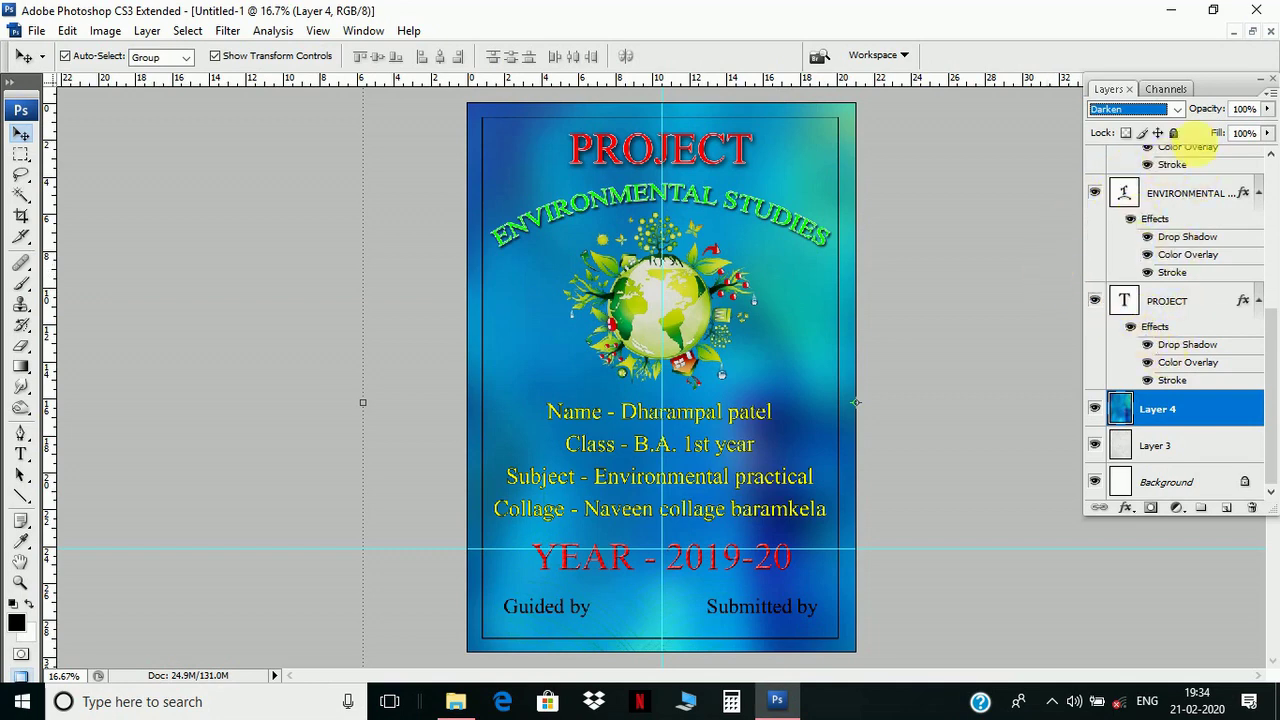
# - Set Layer 4 opacity to 88% and fill to 100%
pyautogui.click(1267, 110)
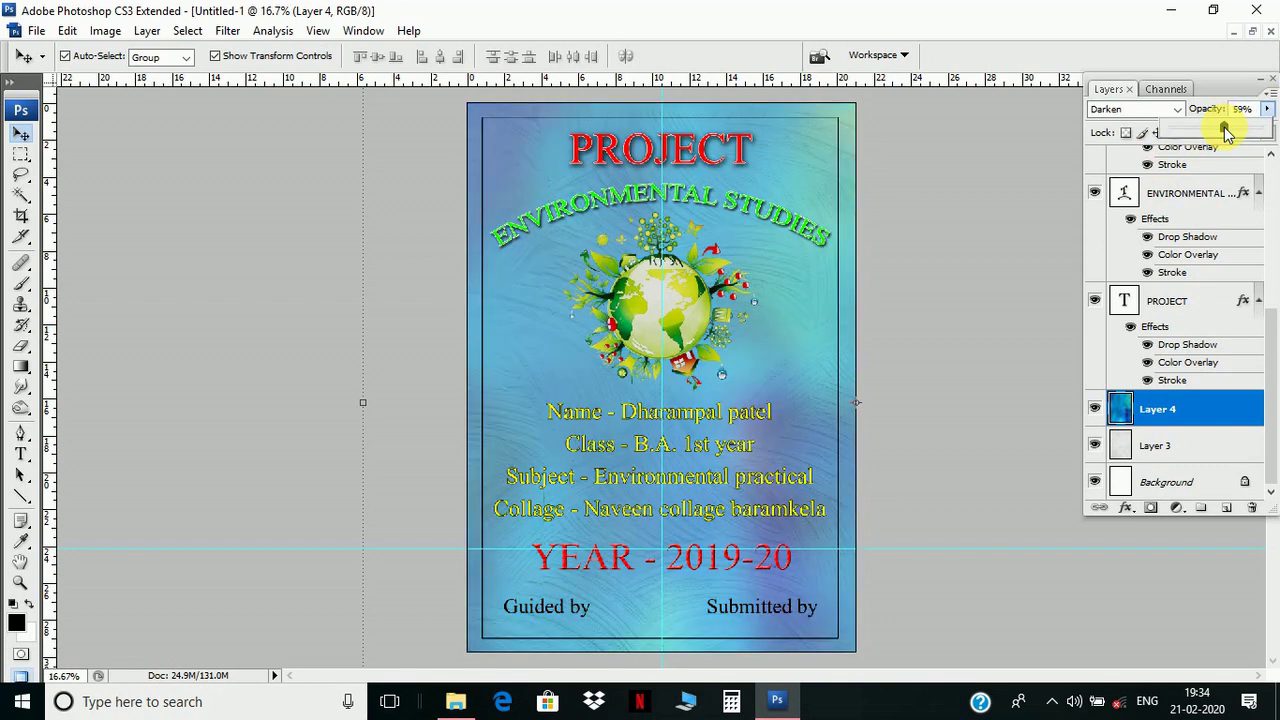
pyautogui.moveTo(1238, 132); pyautogui.dragTo(1240, 136)
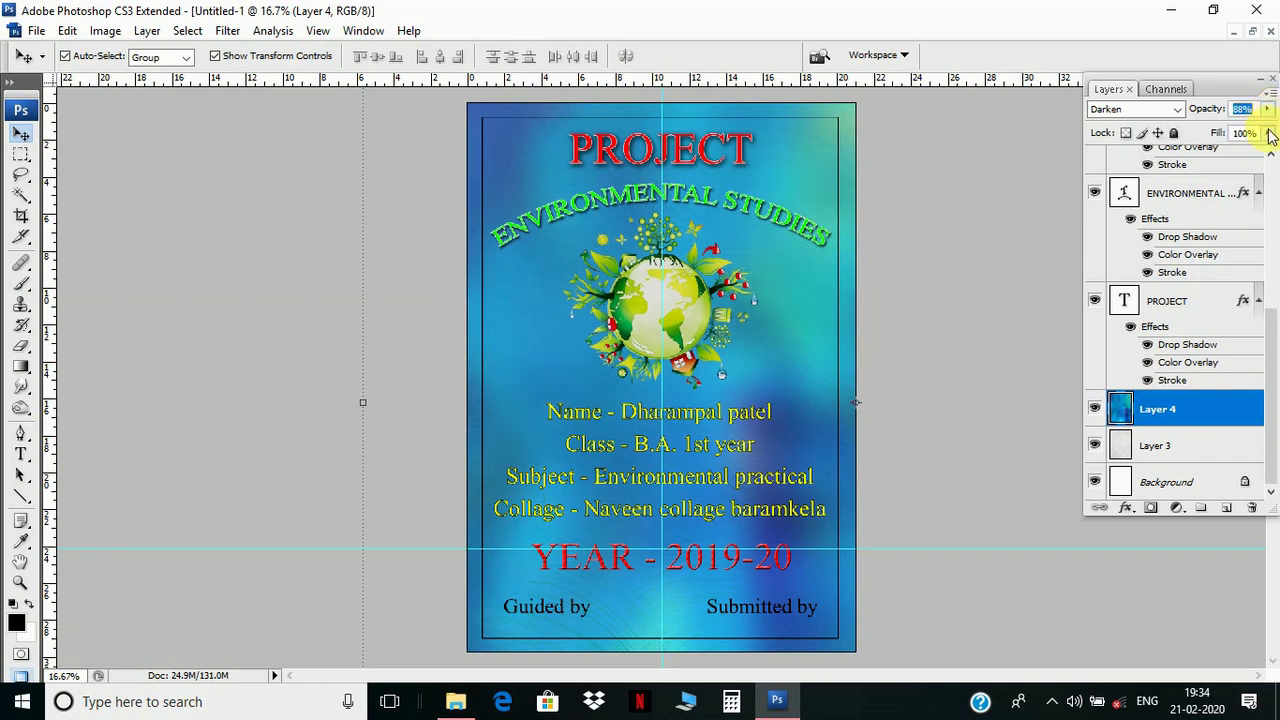
pyautogui.click(1267, 133)
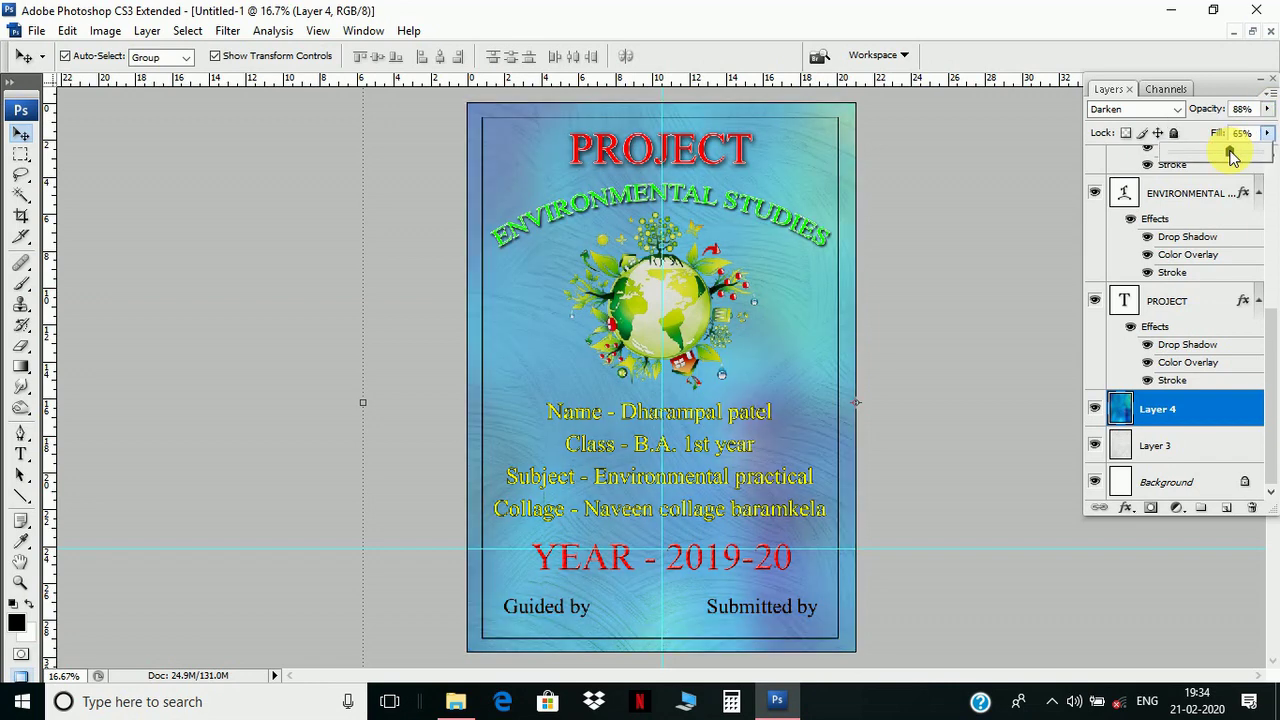
pyautogui.moveTo(1231, 152); pyautogui.dragTo(1259, 147)
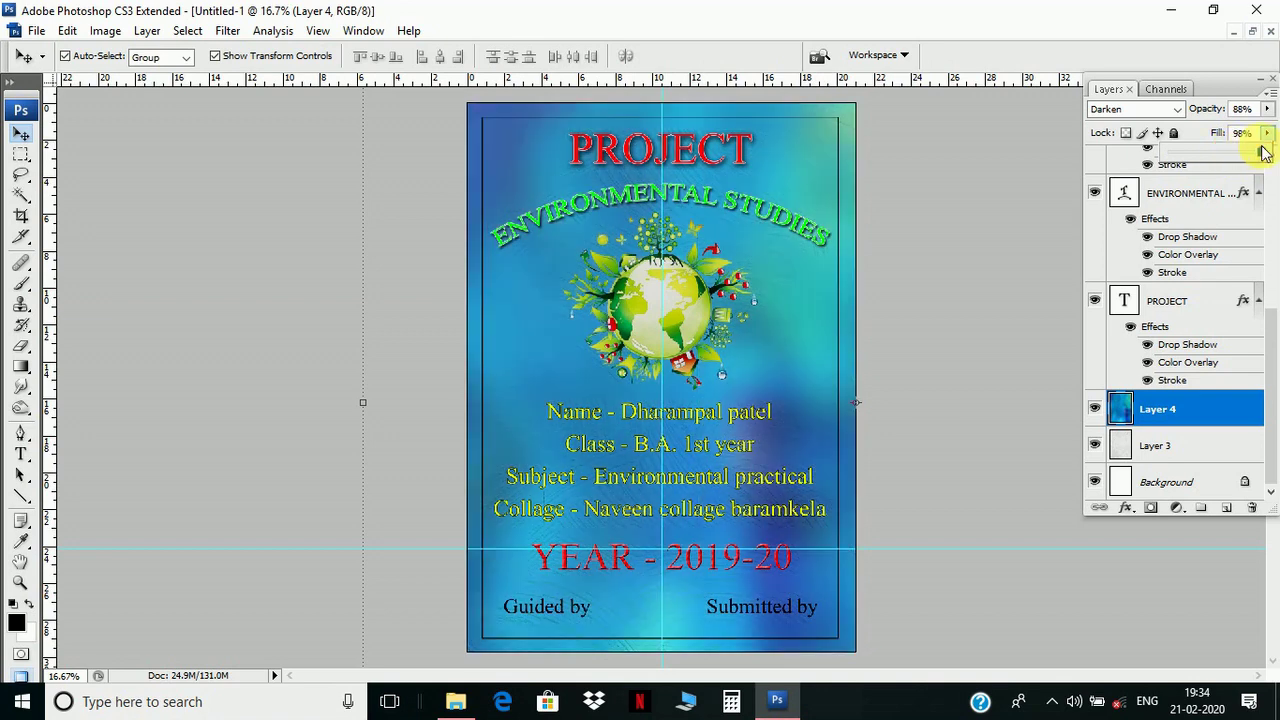
pyautogui.moveTo(1262, 152); pyautogui.dragTo(1268, 148)
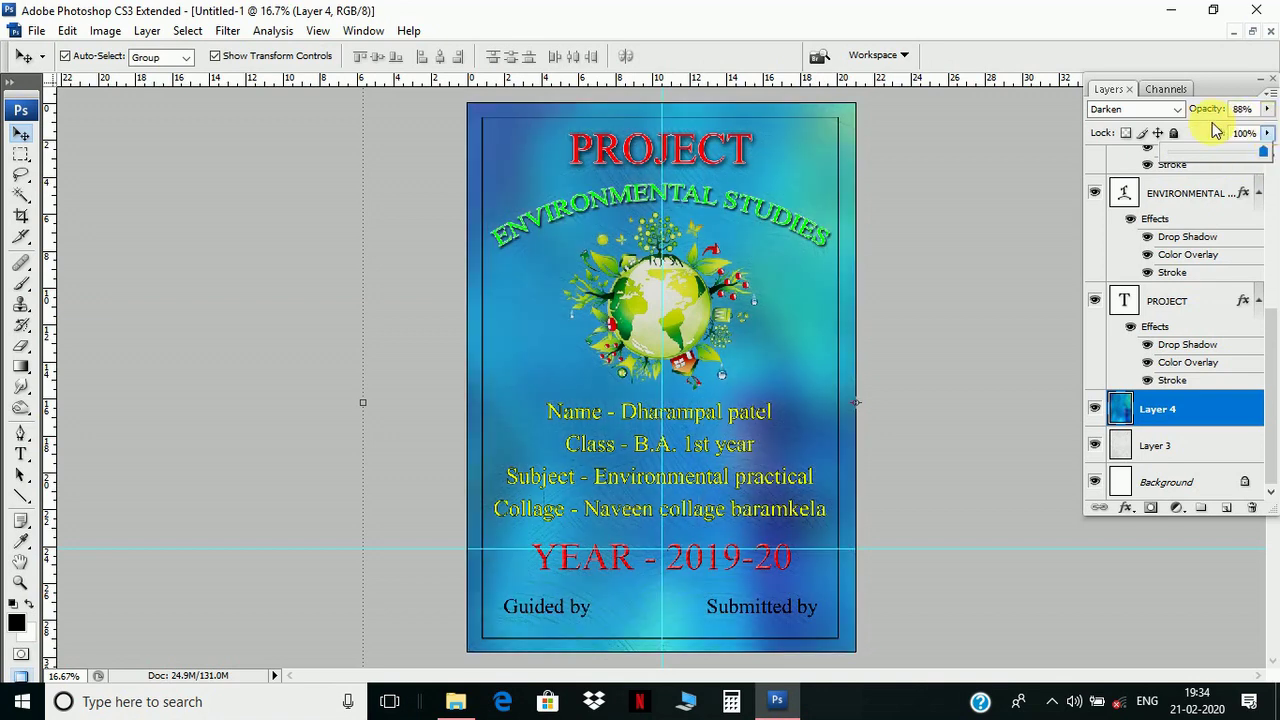
pyautogui.click(1181, 111)
# - Try Overlay with opacity at 100%, then settle on Multiply blend mode for Layer 4
pyautogui.click(1183, 113)
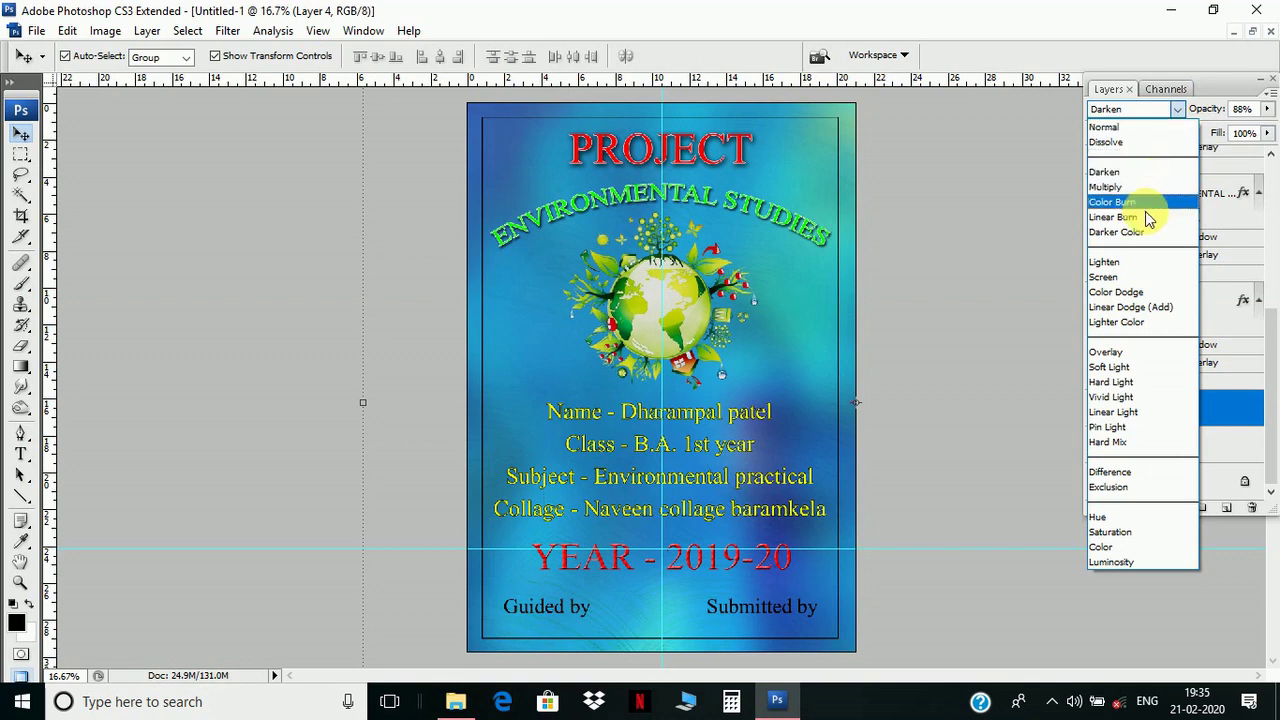
pyautogui.click(1130, 352)
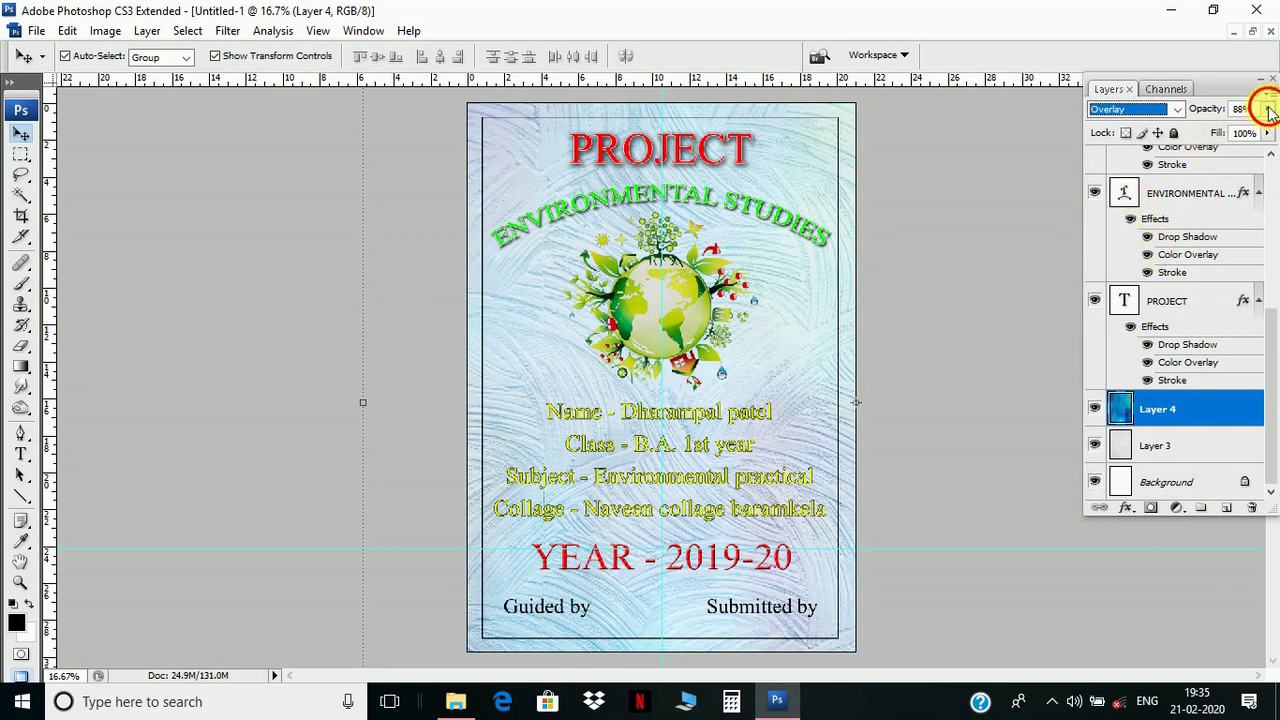
pyautogui.moveTo(1268, 110); pyautogui.dragTo(1272, 140)
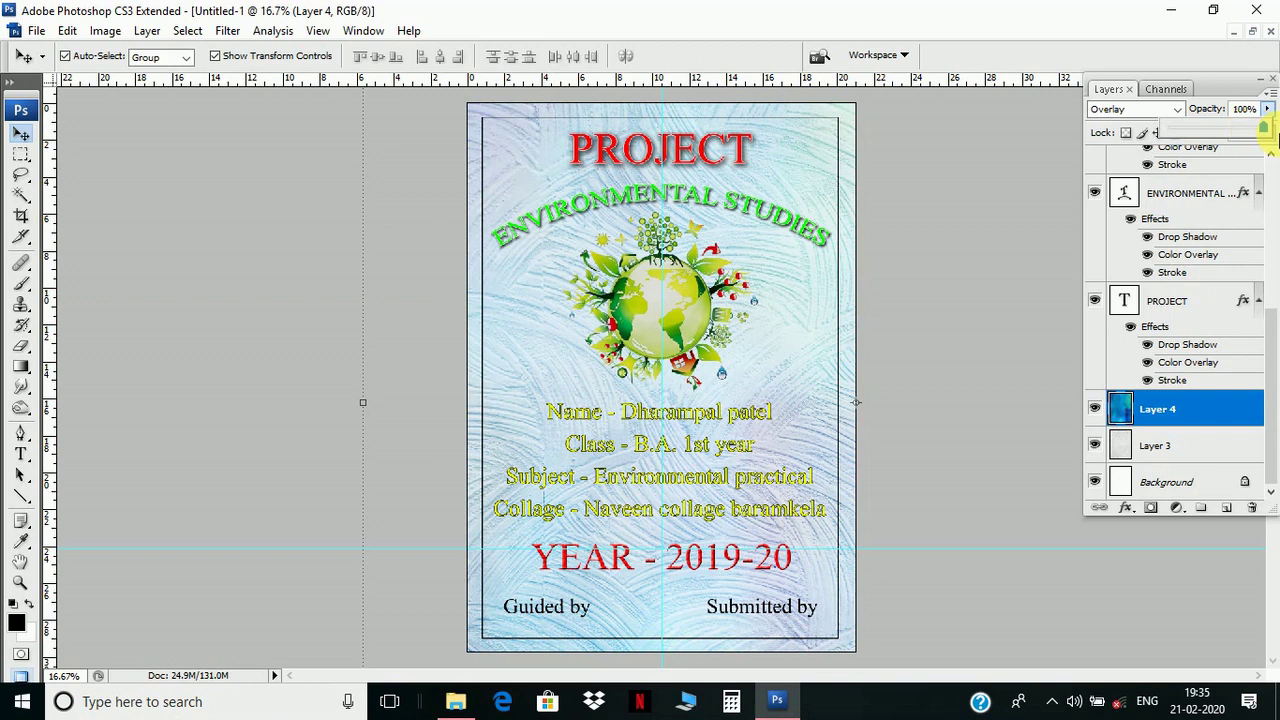
pyautogui.click(1179, 110)
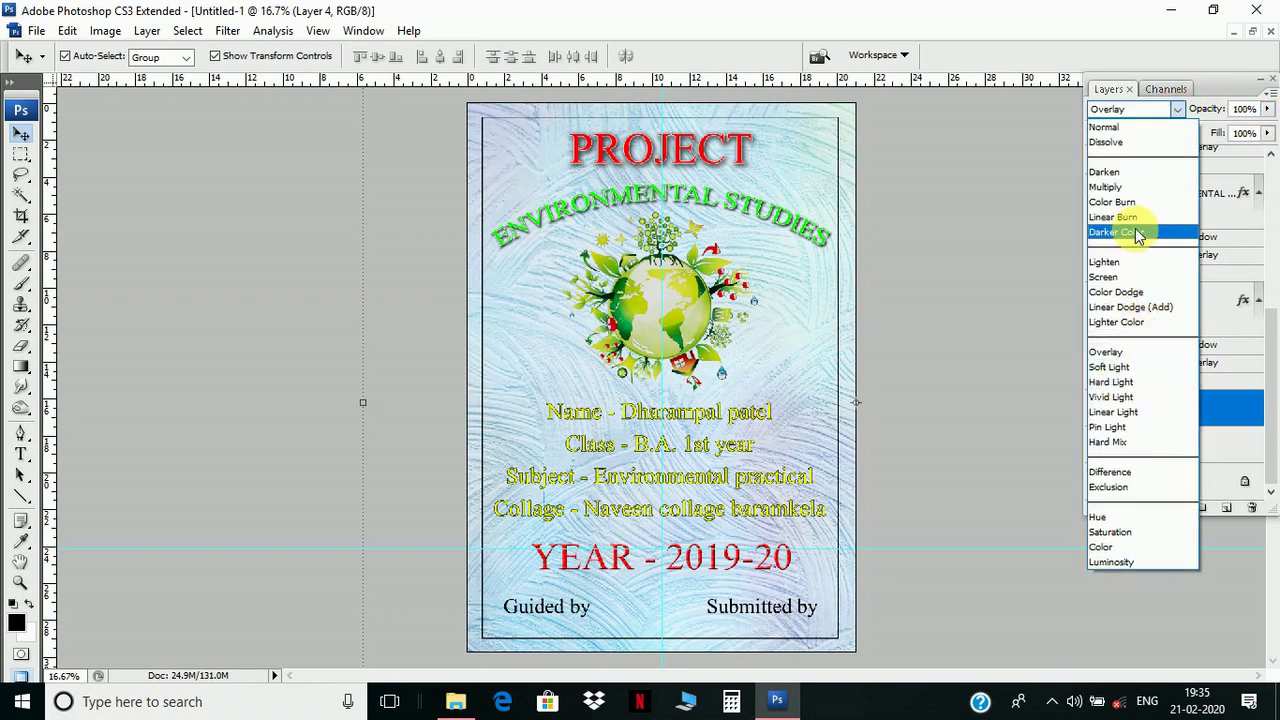
pyautogui.click(1131, 188)
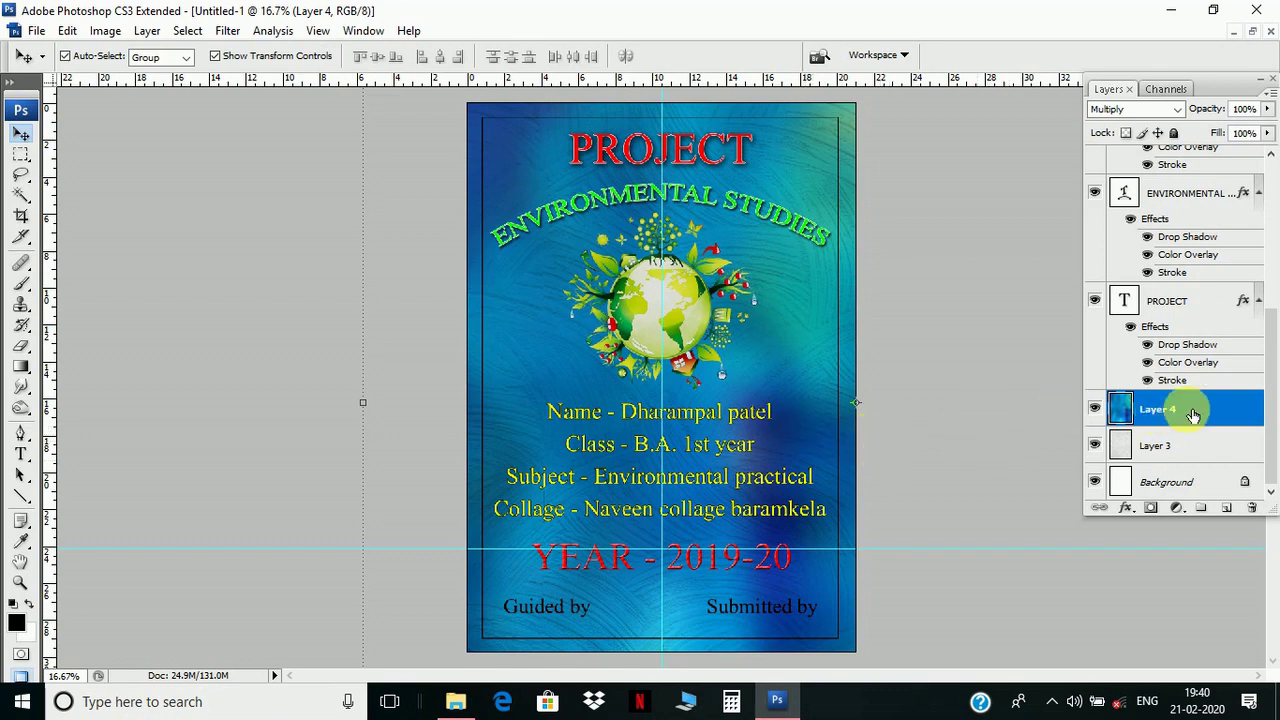
# - Add a black Stroke layer style to the ENVIRONMENTAL STUDIES text layer via Blending Options
pyautogui.click(1210, 192)
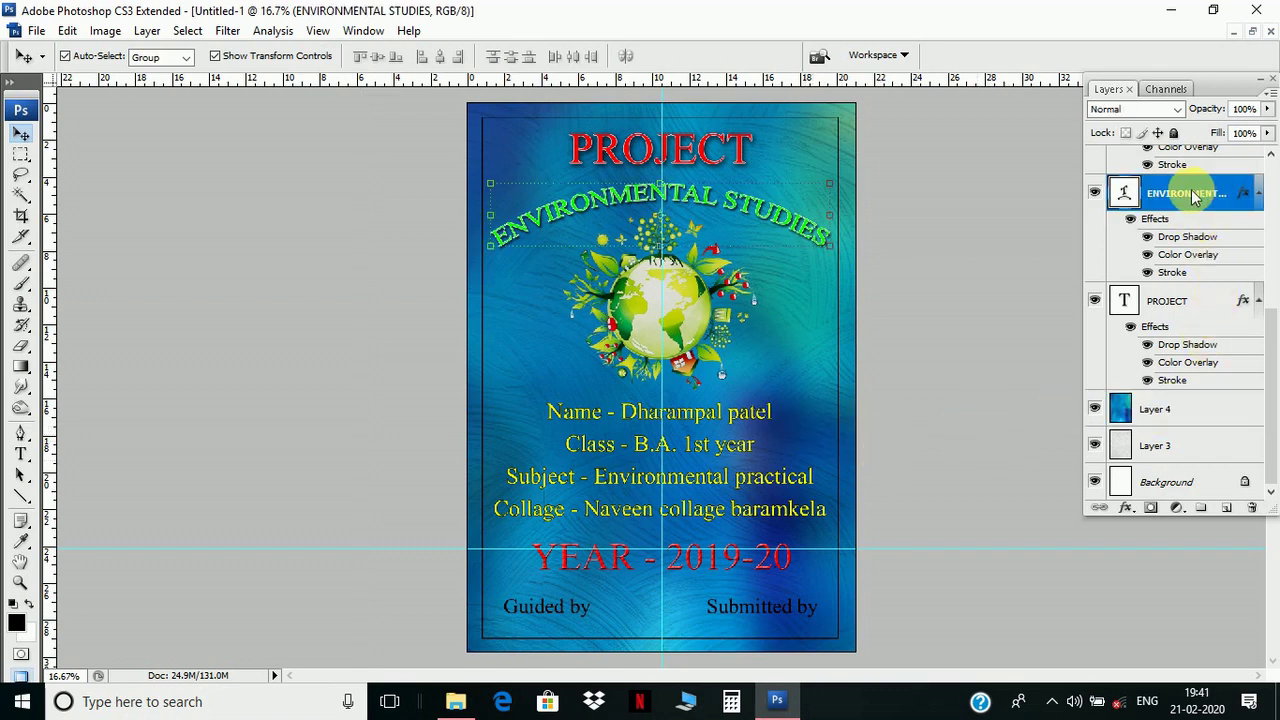
pyautogui.rightClick(1200, 192)
pyautogui.click(1060, 171)
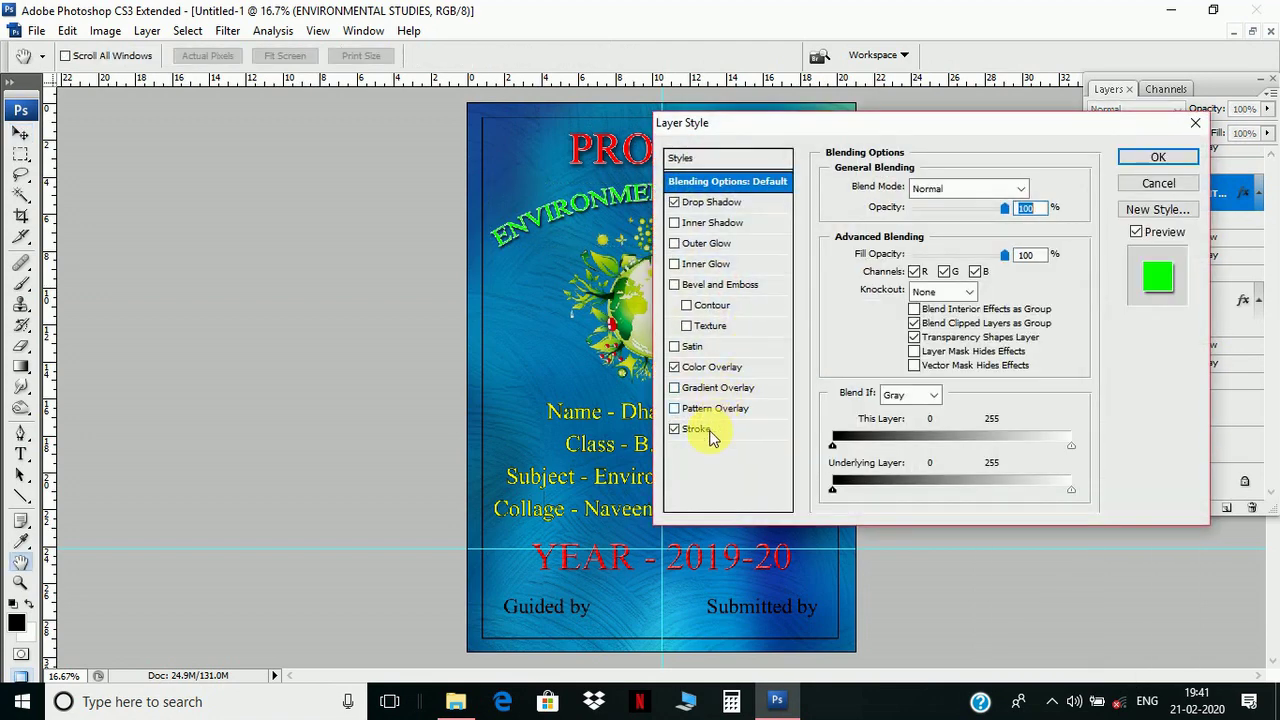
pyautogui.click(700, 430)
pyautogui.click(886, 314)
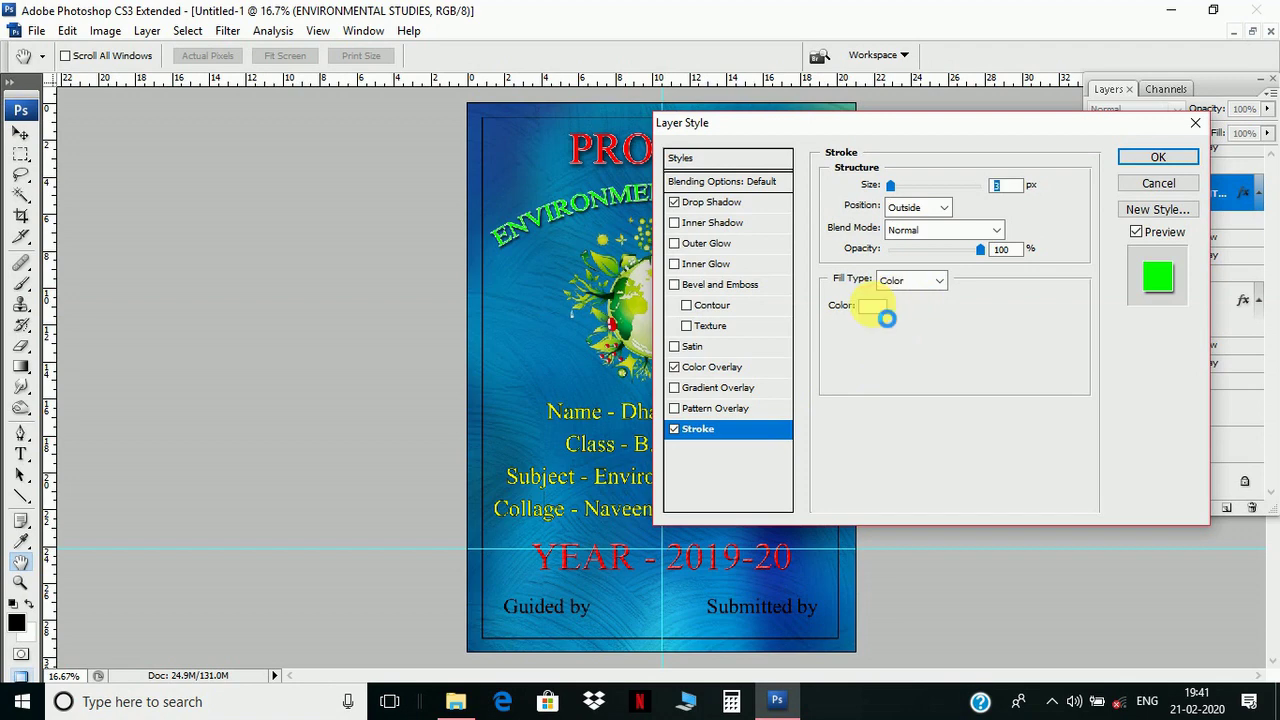
pyautogui.click(1036, 367)
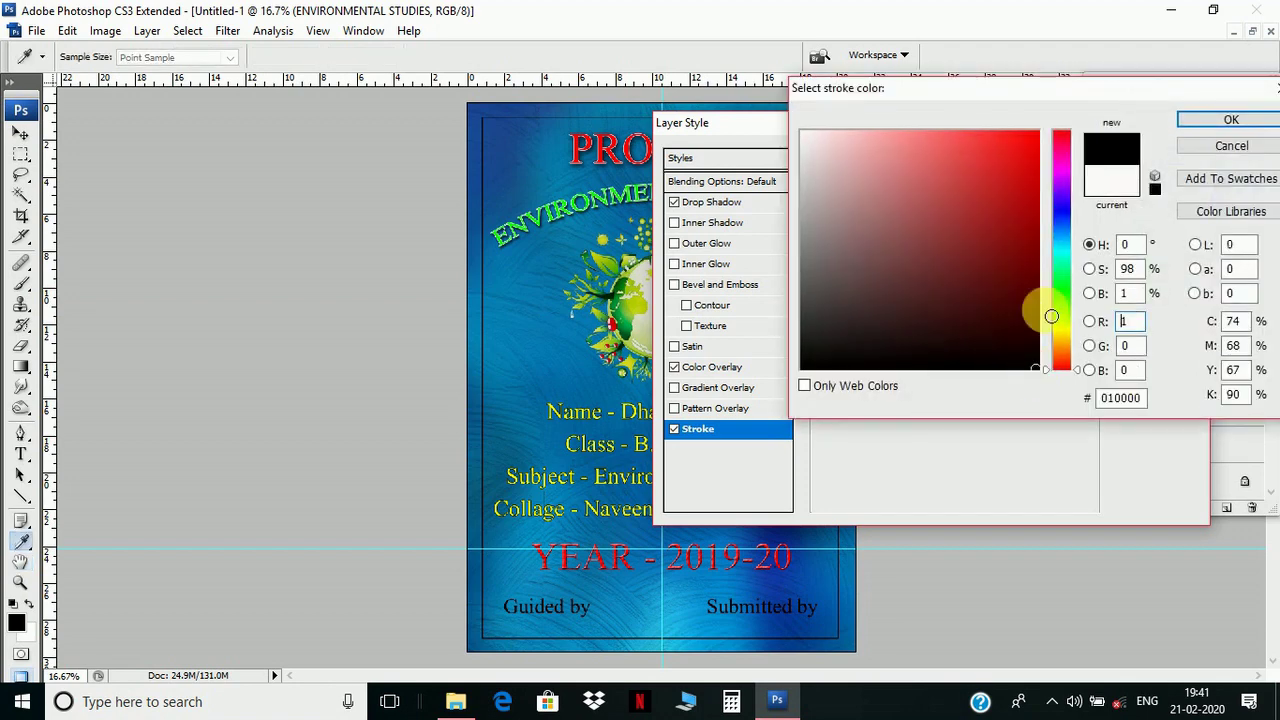
pyautogui.click(1226, 120)
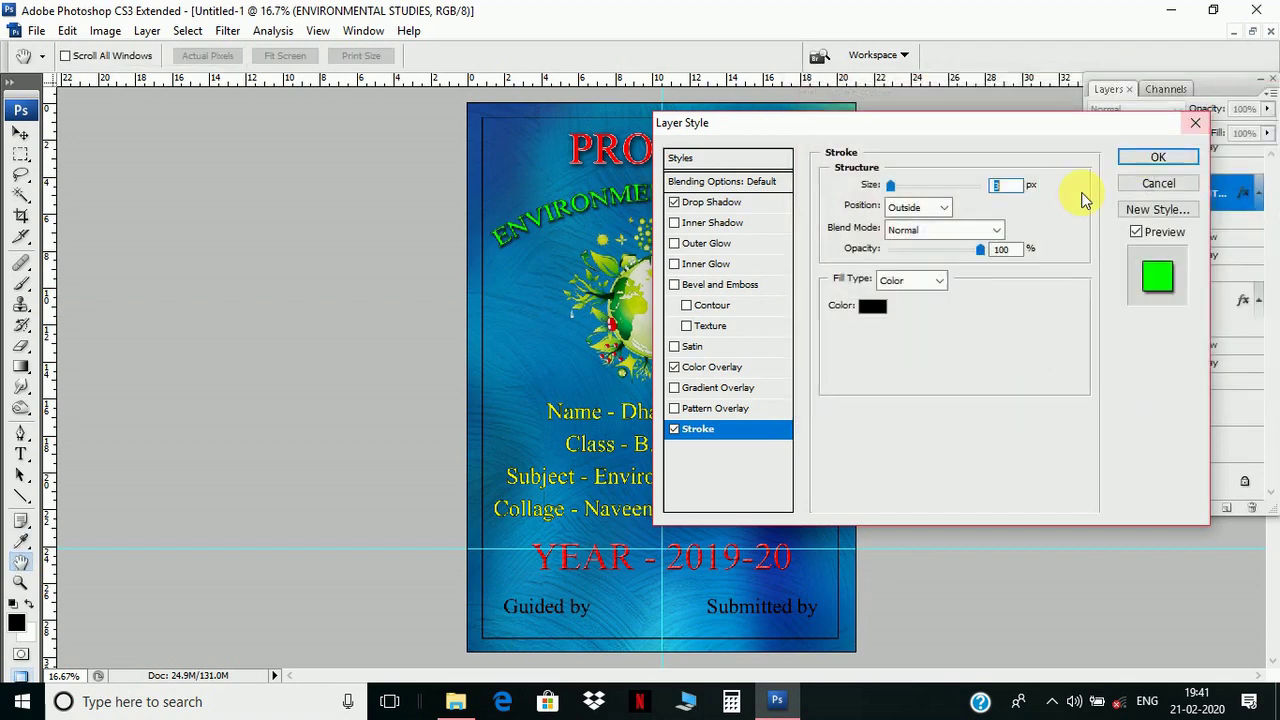
pyautogui.click(1155, 158)
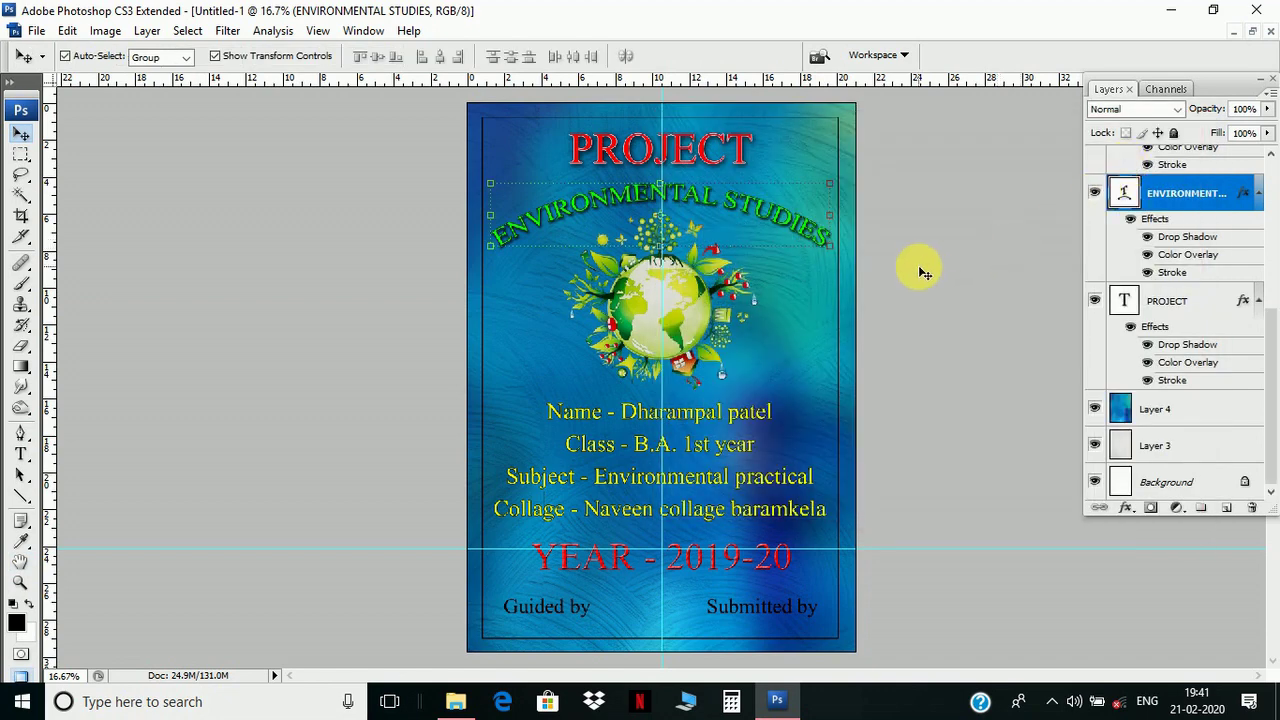